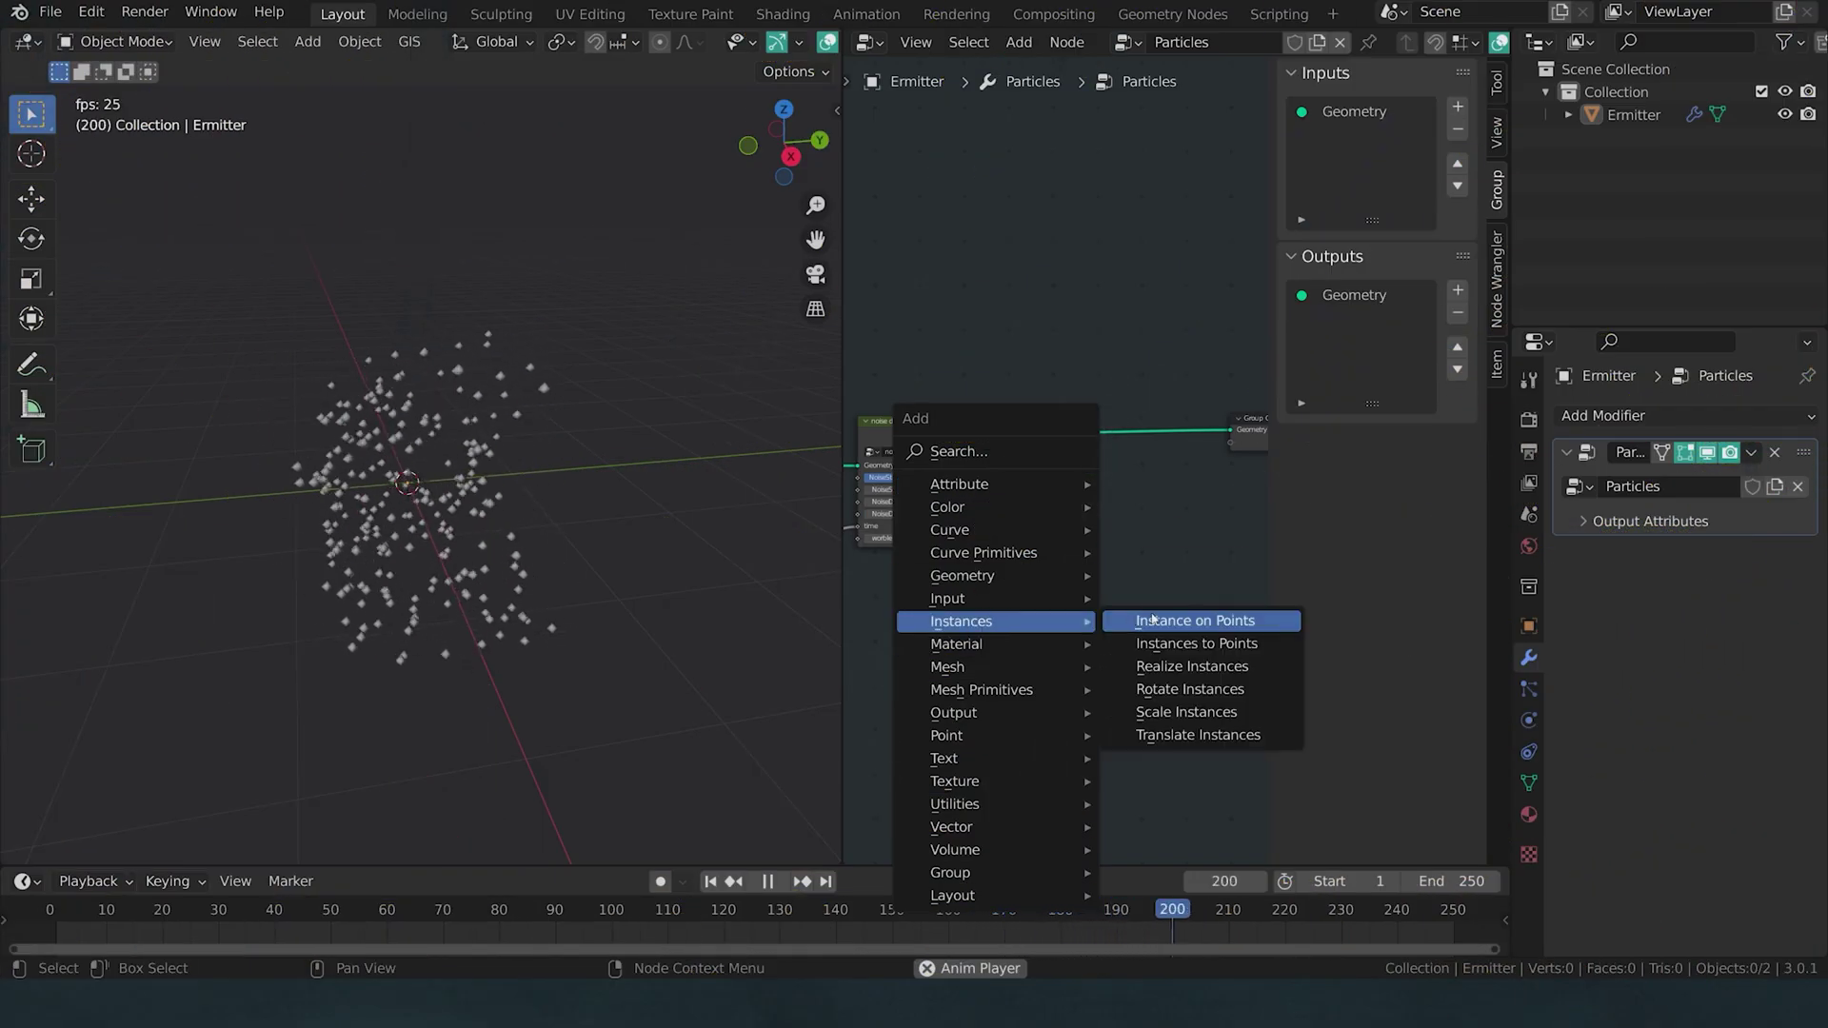
Step: Insert an Instance on Points node on the link between the noise displacement group and the Group Output
{"action": "left_click", "coordinate": [1204, 621]}
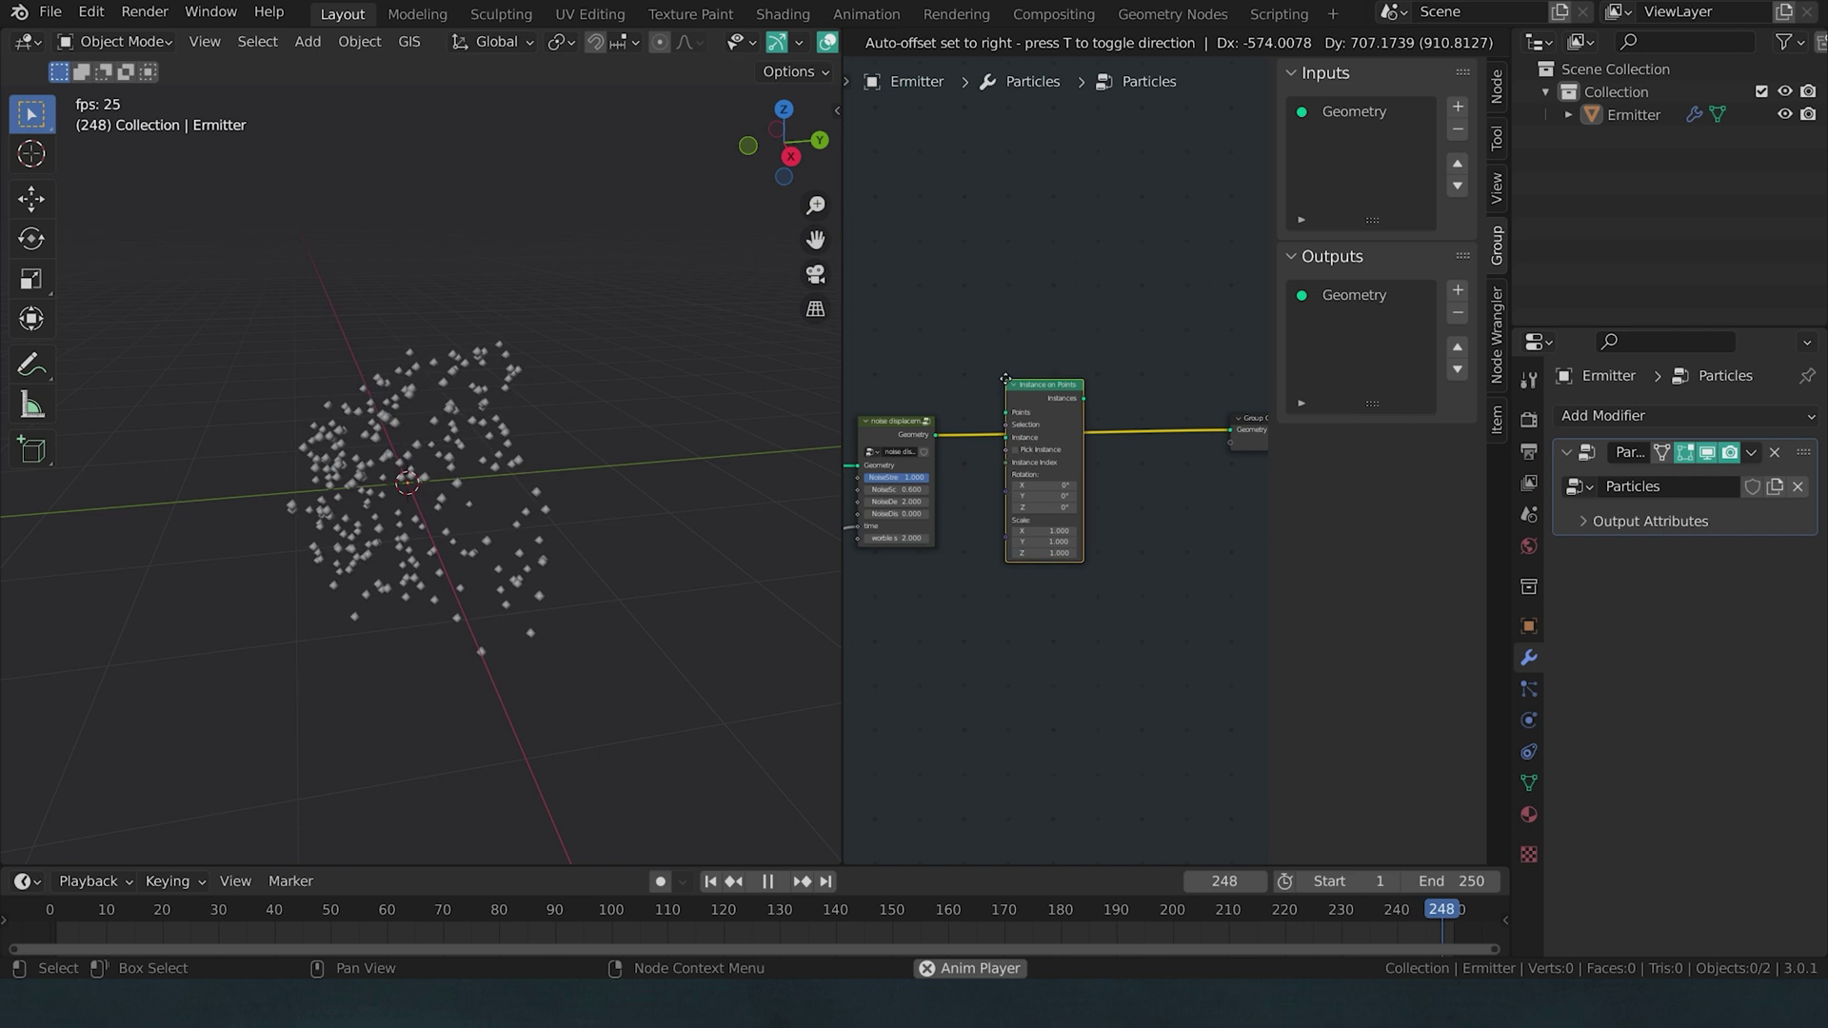
{"action": "left_click", "coordinate": [1019, 432]}
{"action": "left_click_drag", "start_coordinate": [1029, 434], "coordinate": [1036, 454]}
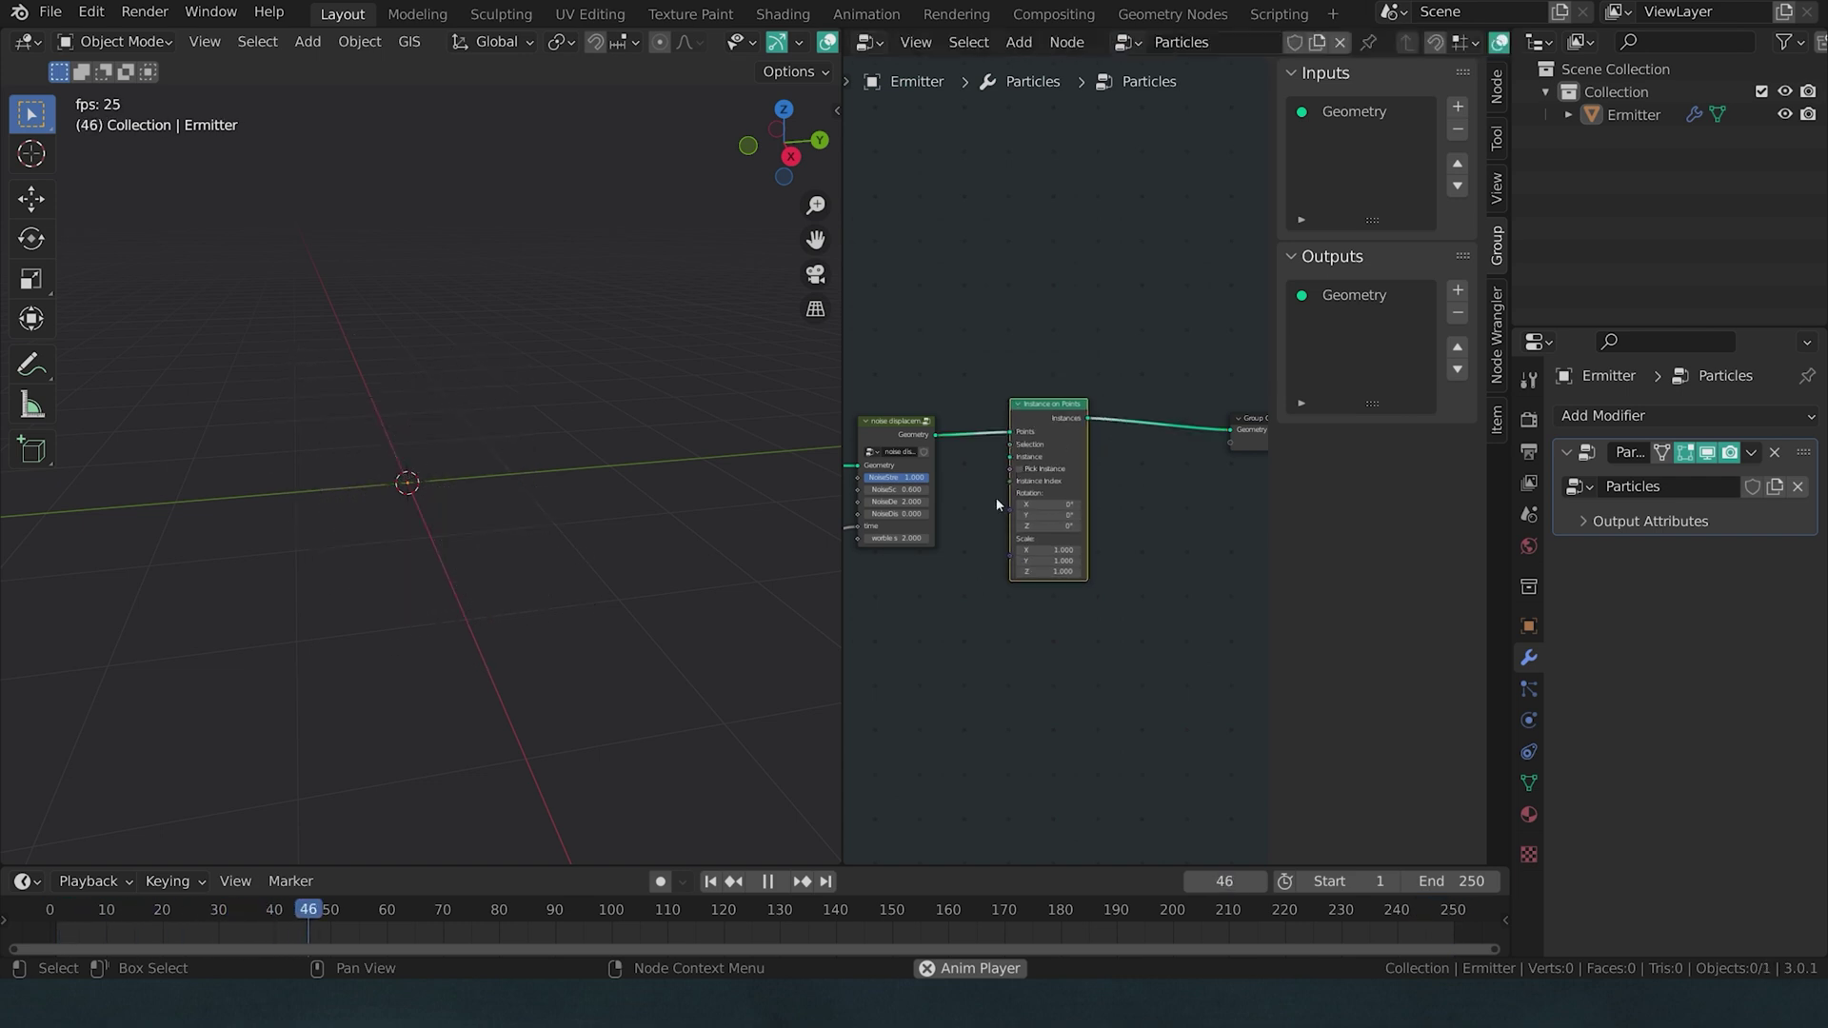
Step: Add a Grid mesh node with 2 by 2 vertices and connect its Mesh output to the Instance input of Instance on Points
{"action": "key", "text": "shift+a"}
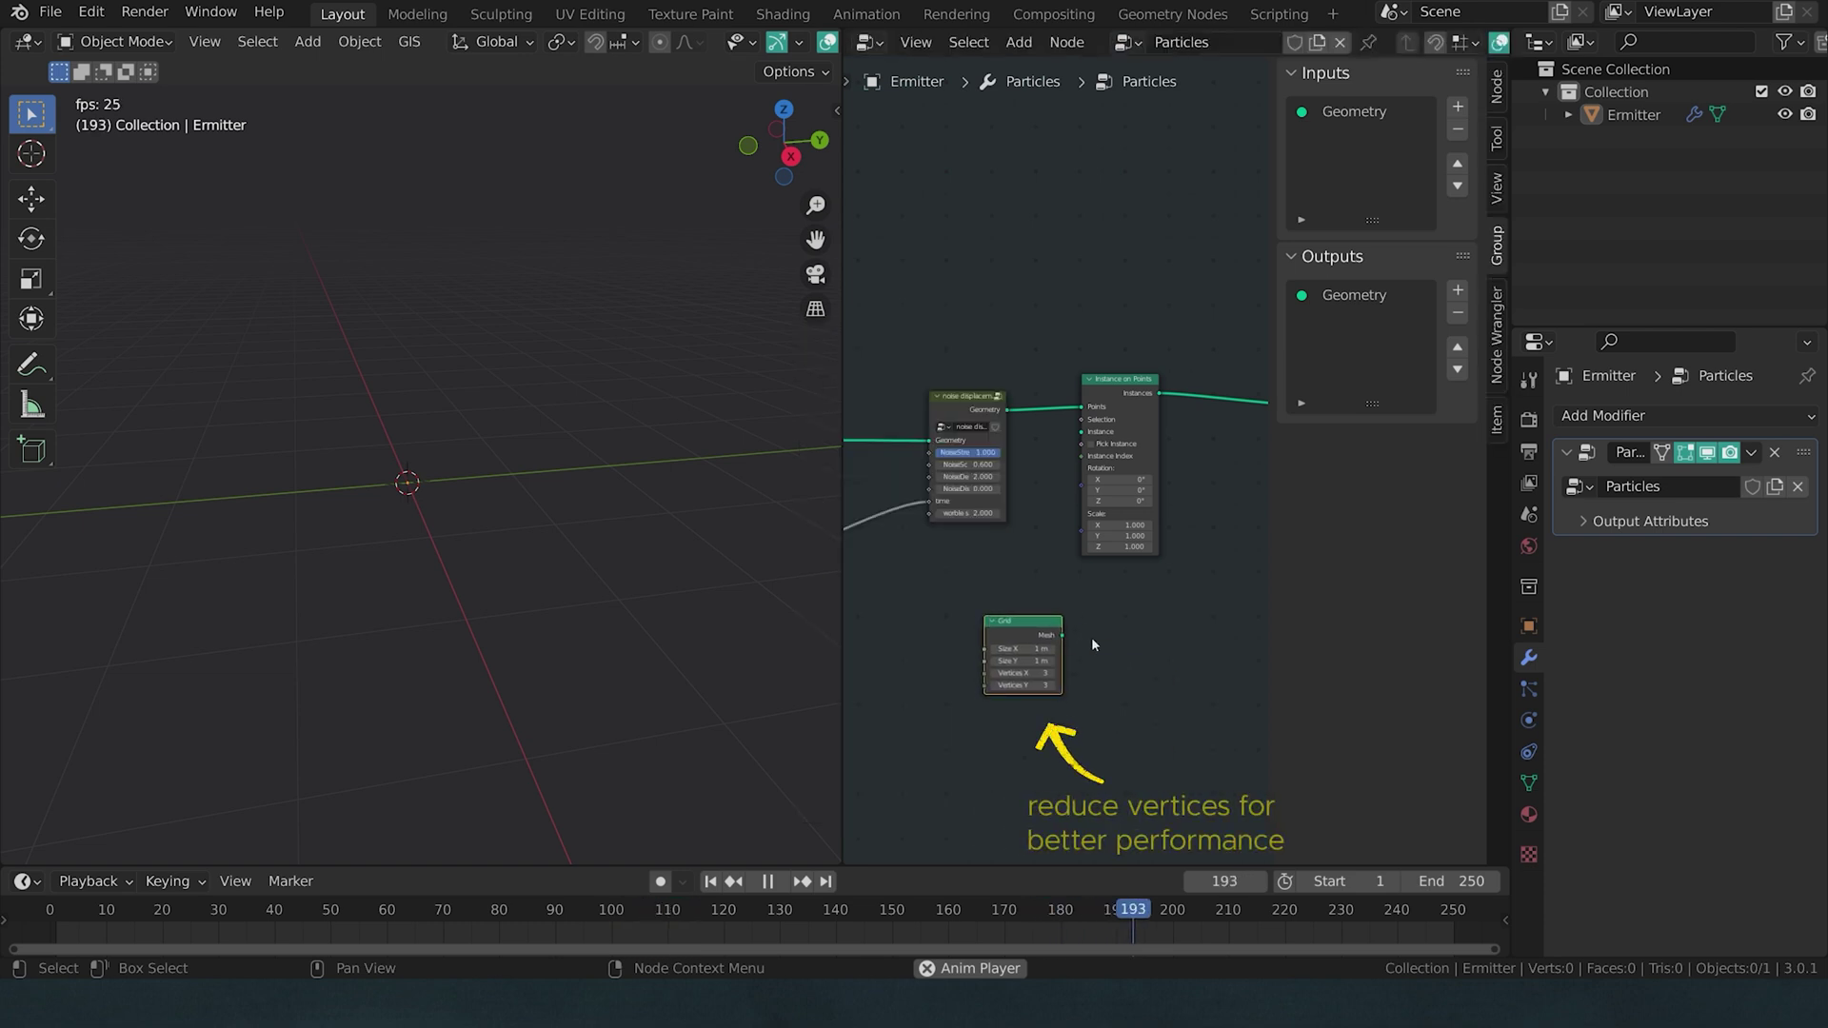
{"action": "left_click_drag", "start_coordinate": [1075, 595], "coordinate": [1115, 412]}
{"action": "left_click_drag", "start_coordinate": [1115, 412], "coordinate": [1116, 411]}
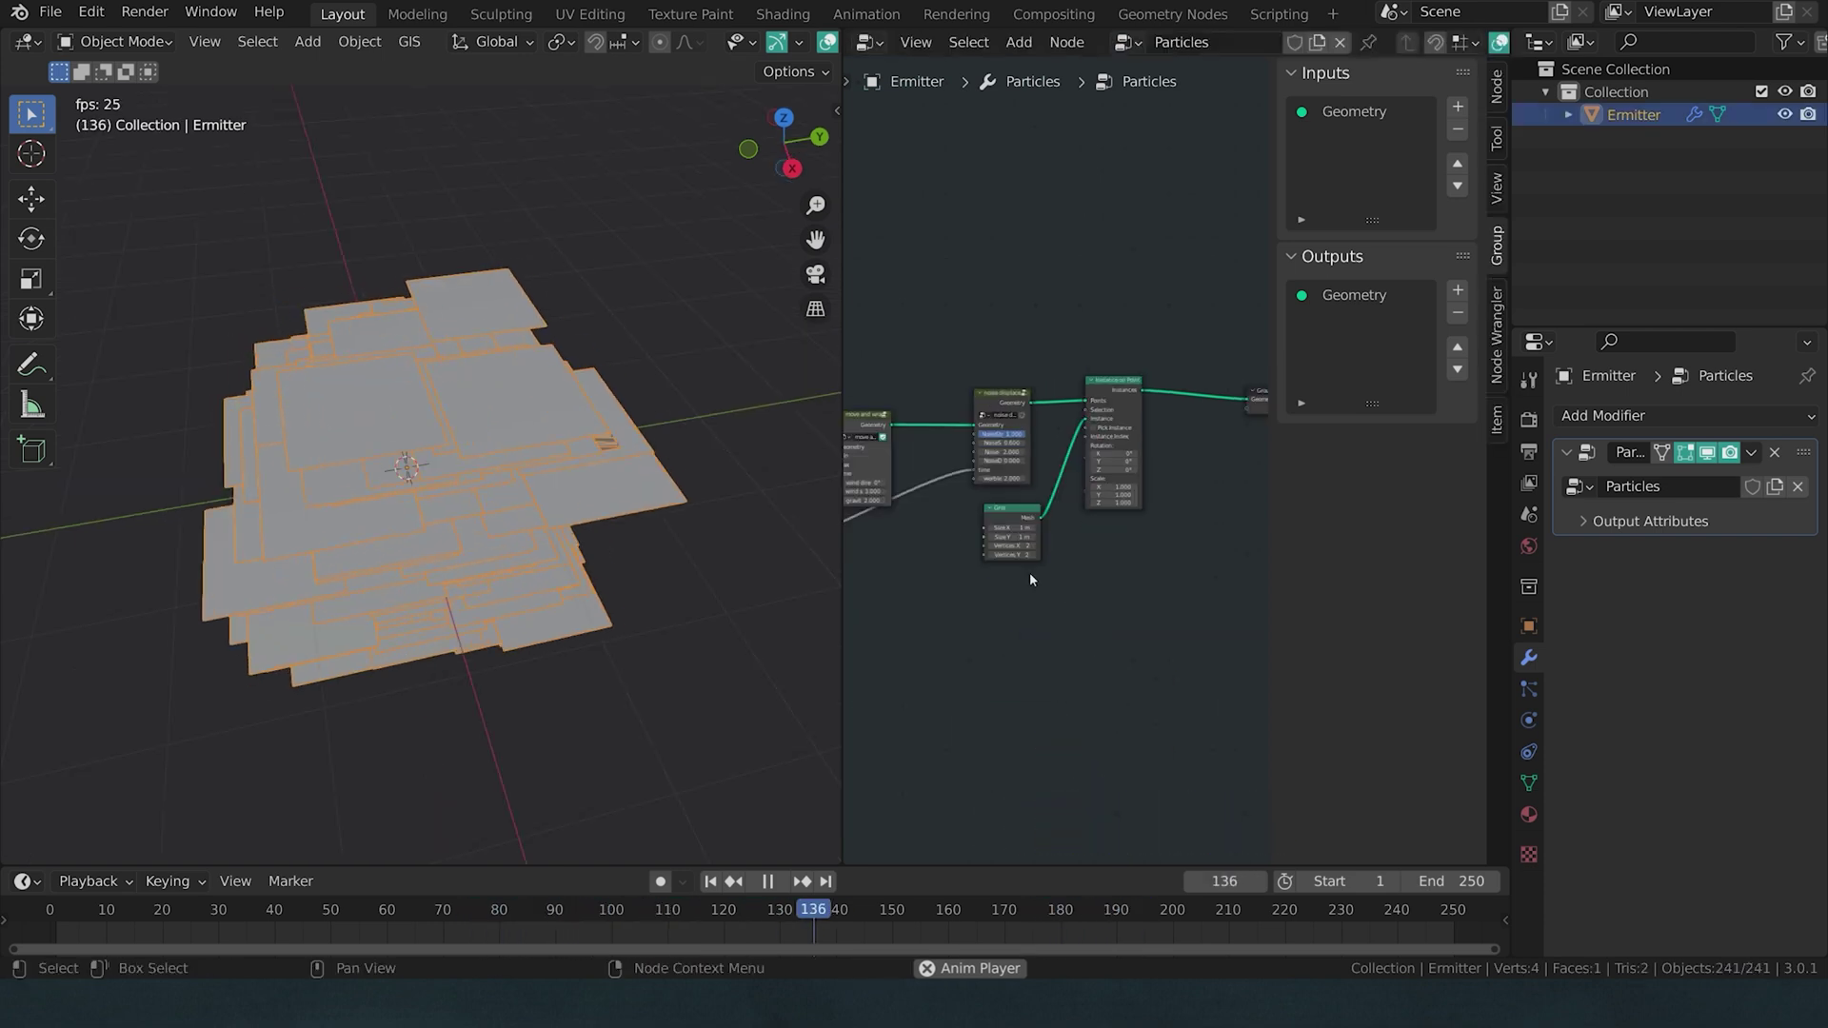
{"action": "scroll", "coordinate": [1030, 573], "scroll_direction": "down", "scroll_amount": 3}
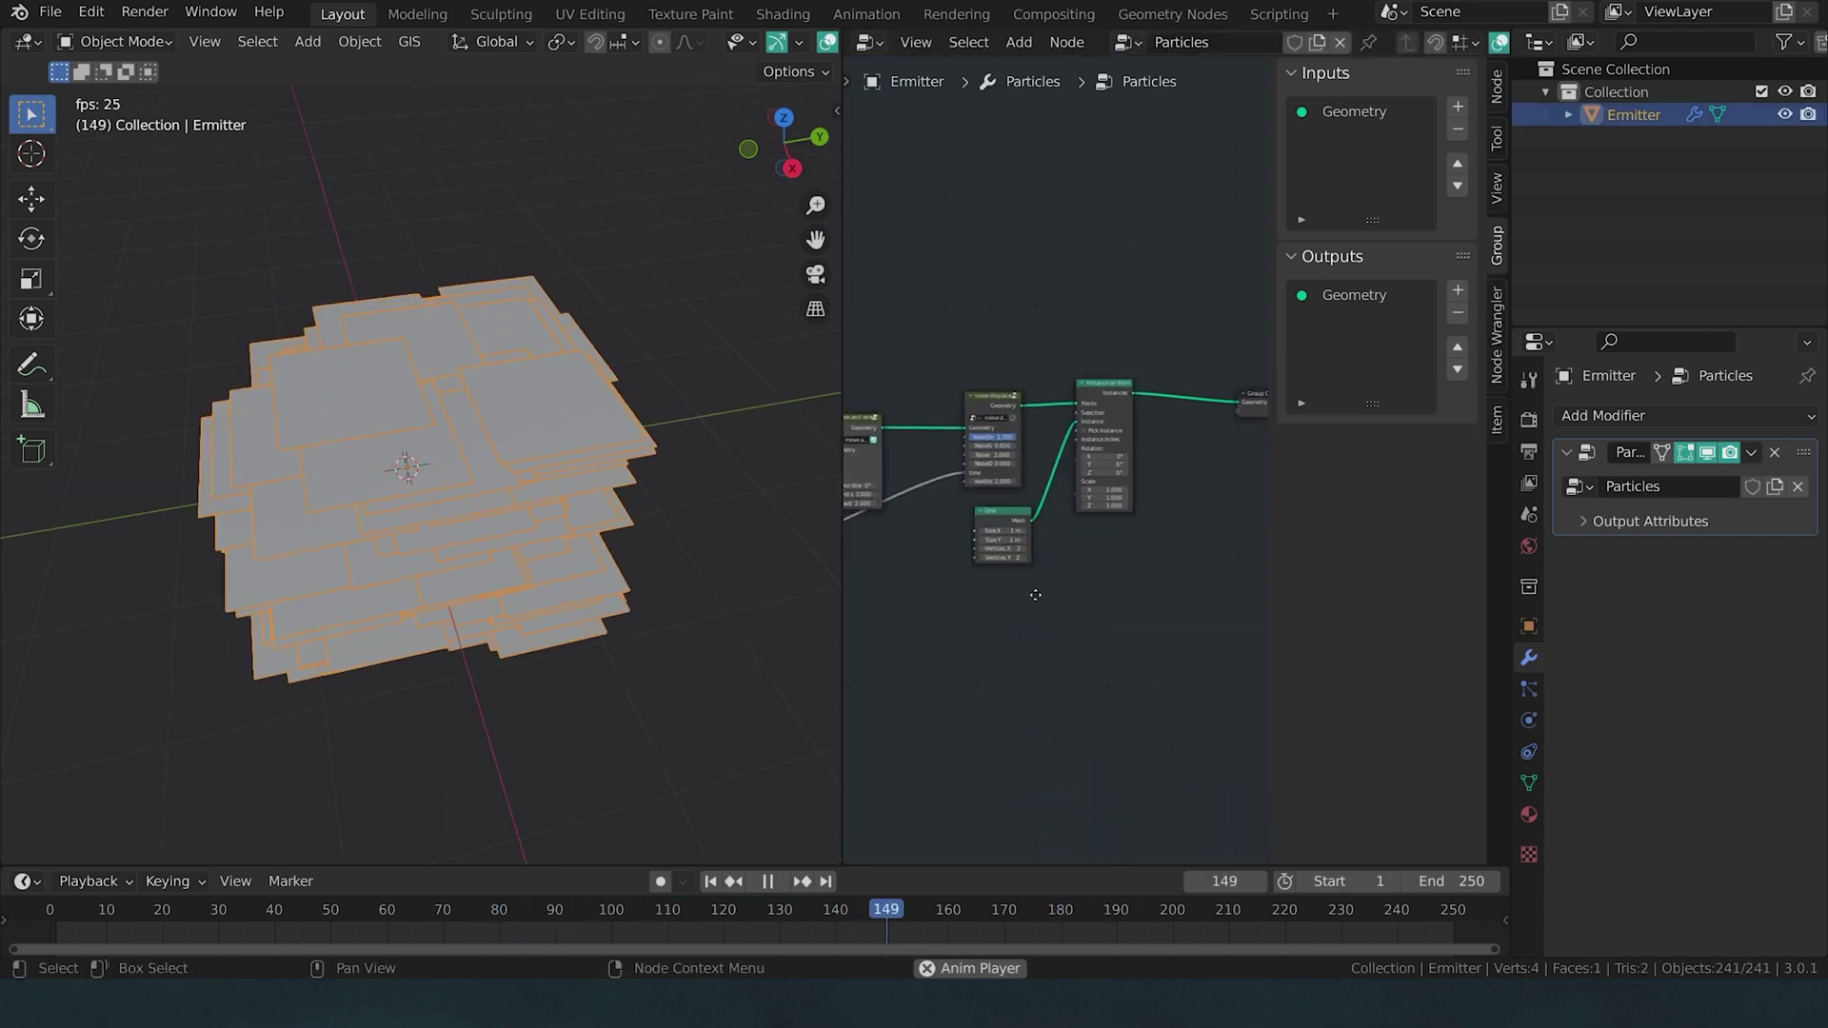
Step: Group the Grid and Instance on Points nodes and drive both grid sizes from one Size X group input
{"action": "left_click_drag", "start_coordinate": [944, 630], "coordinate": [1093, 527]}
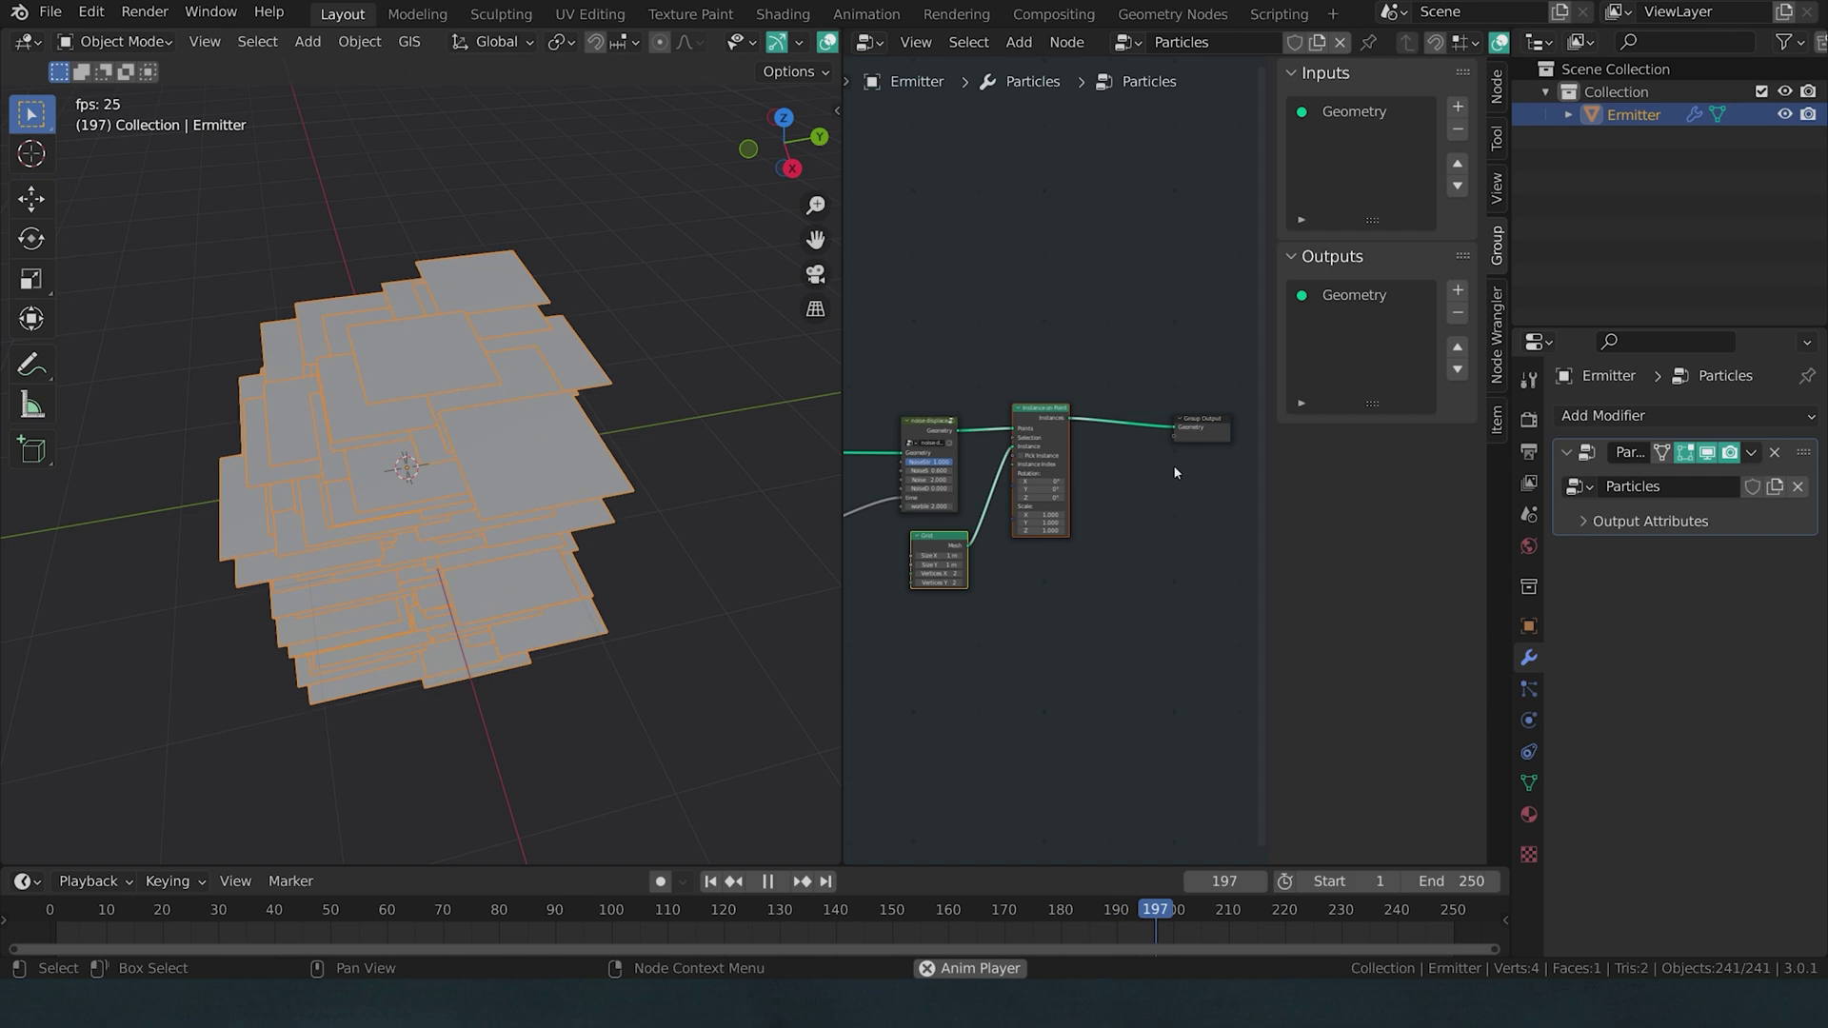
{"action": "key", "text": "ctrl+g"}
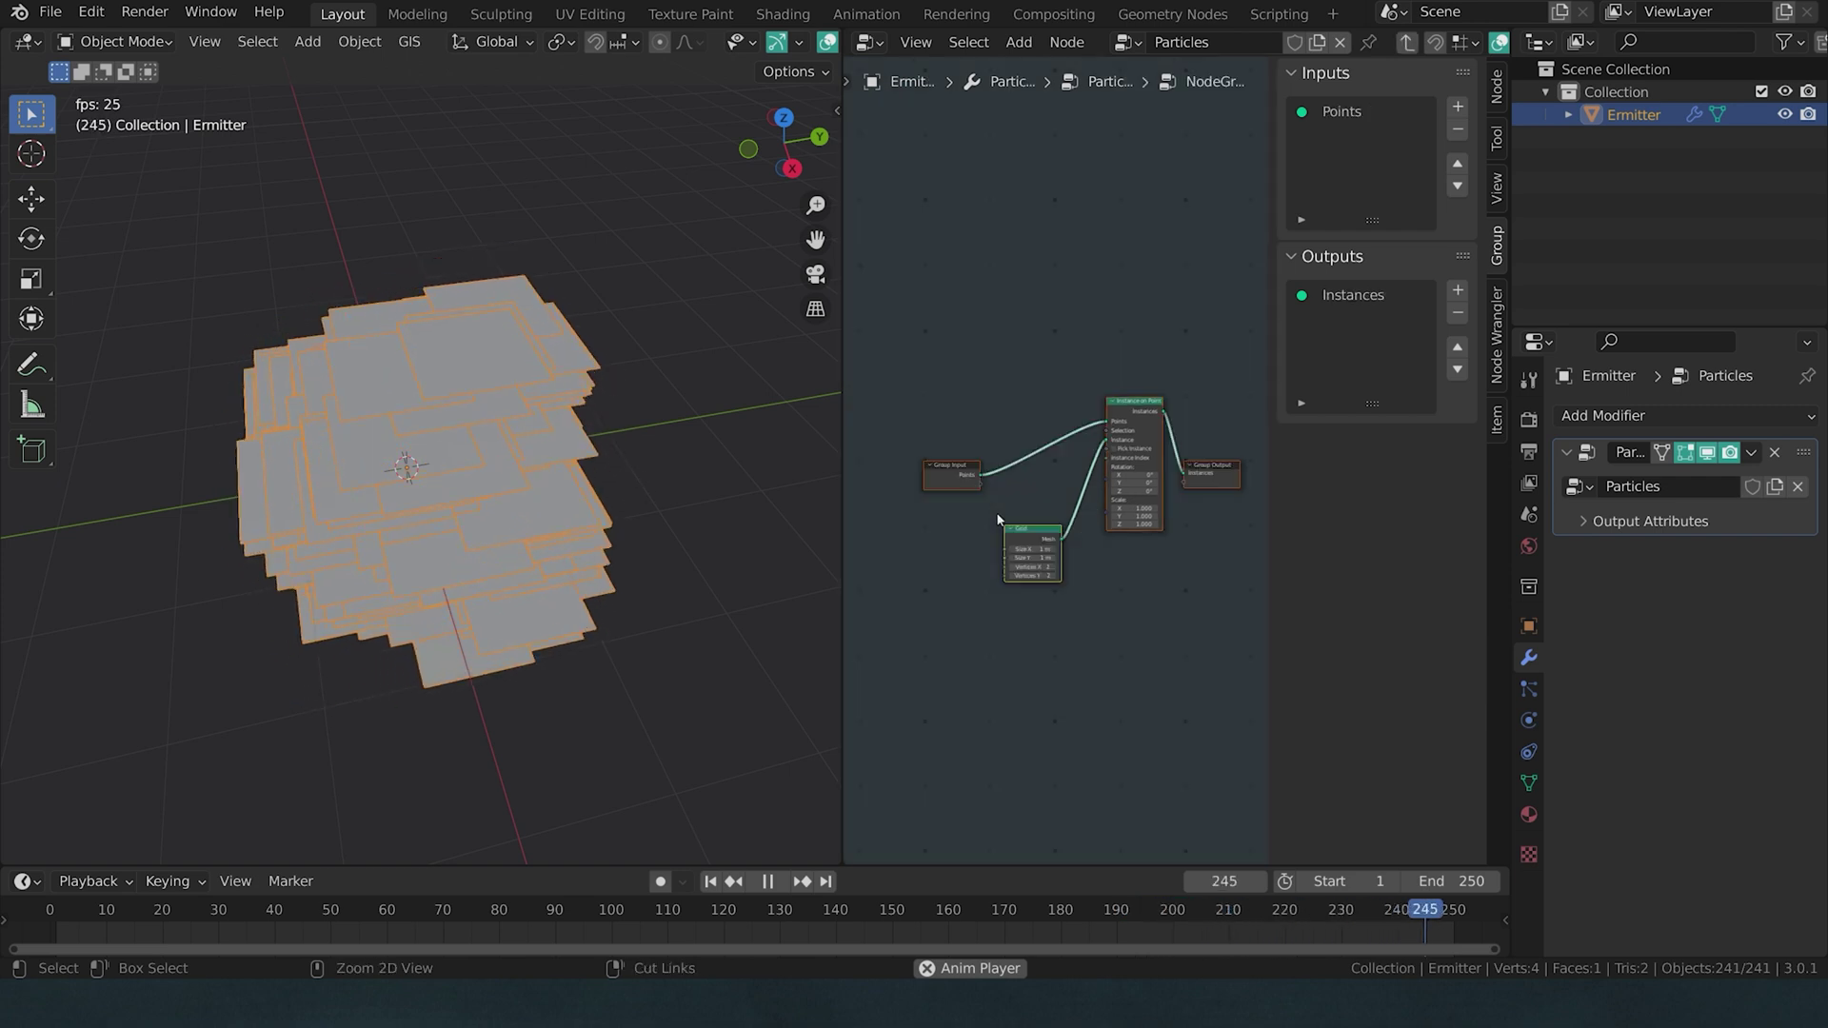
{"action": "left_click_drag", "start_coordinate": [974, 602], "coordinate": [935, 511]}
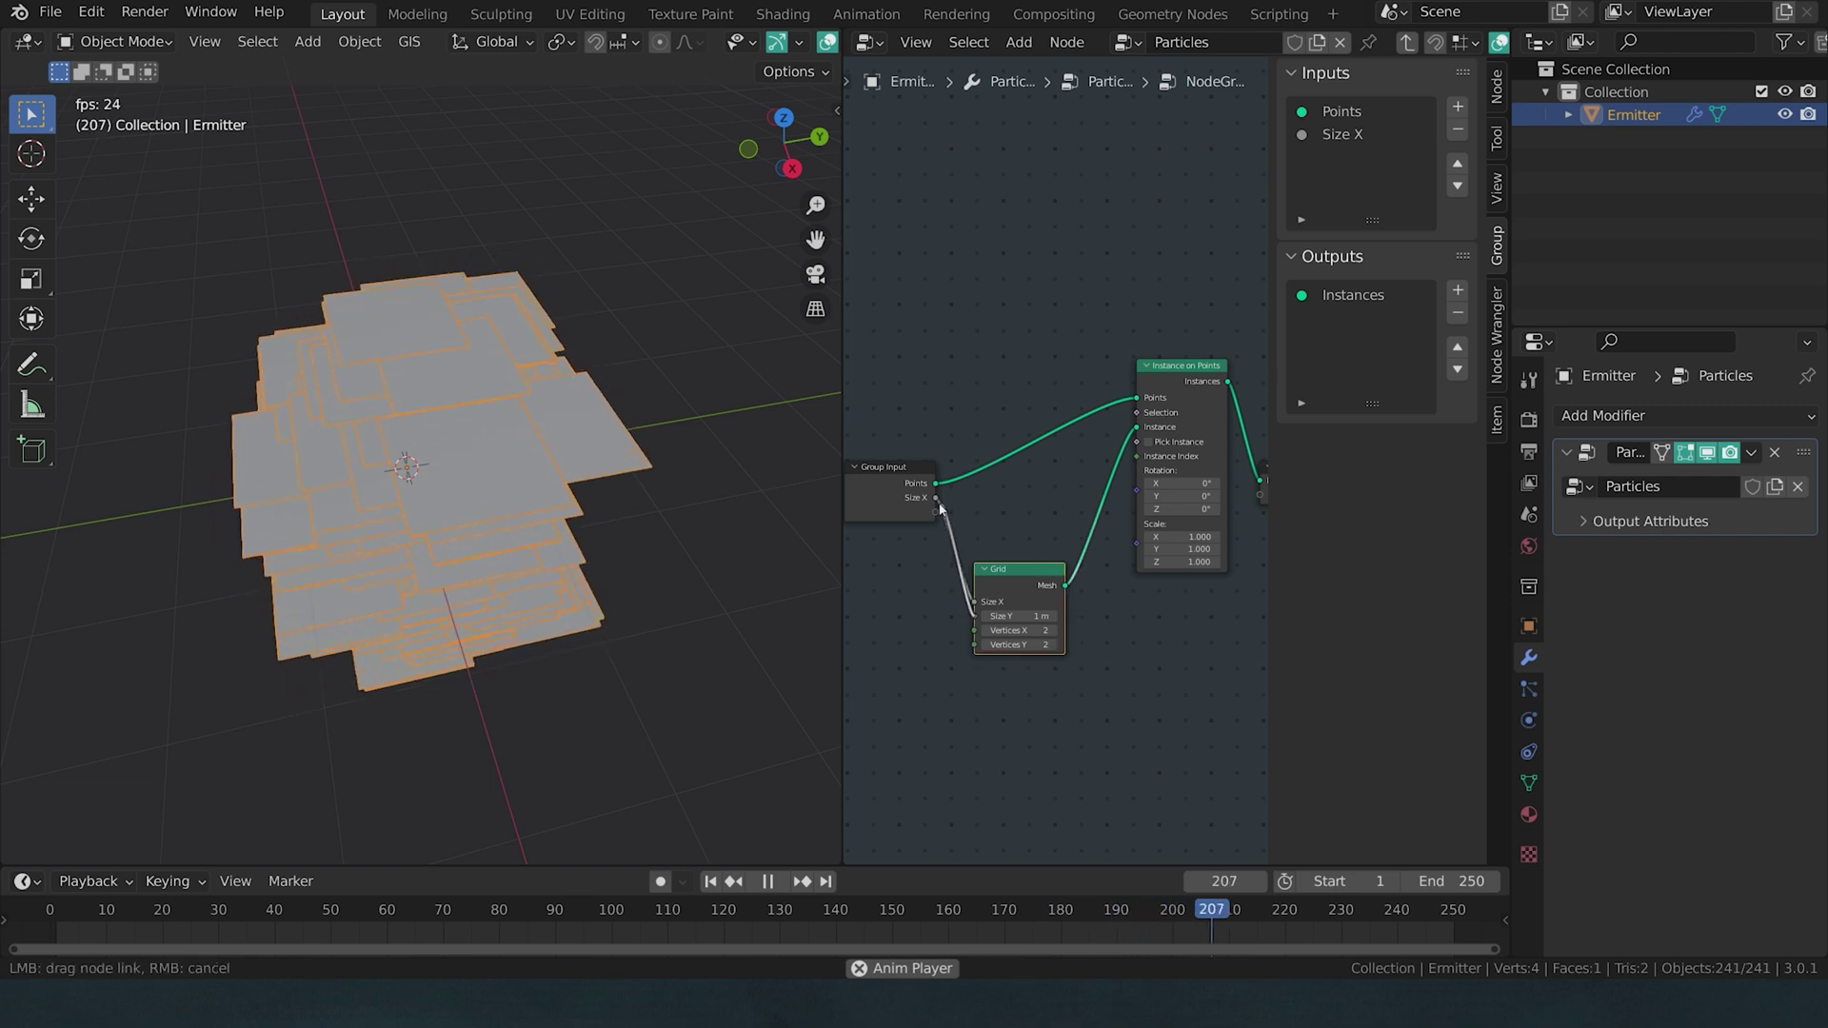
Step: Insert a Scale Instances node between Instance on Points and the group's output, and space out the nodes
{"action": "key", "text": "shift+a"}
{"action": "left_click", "coordinate": [1062, 209]}
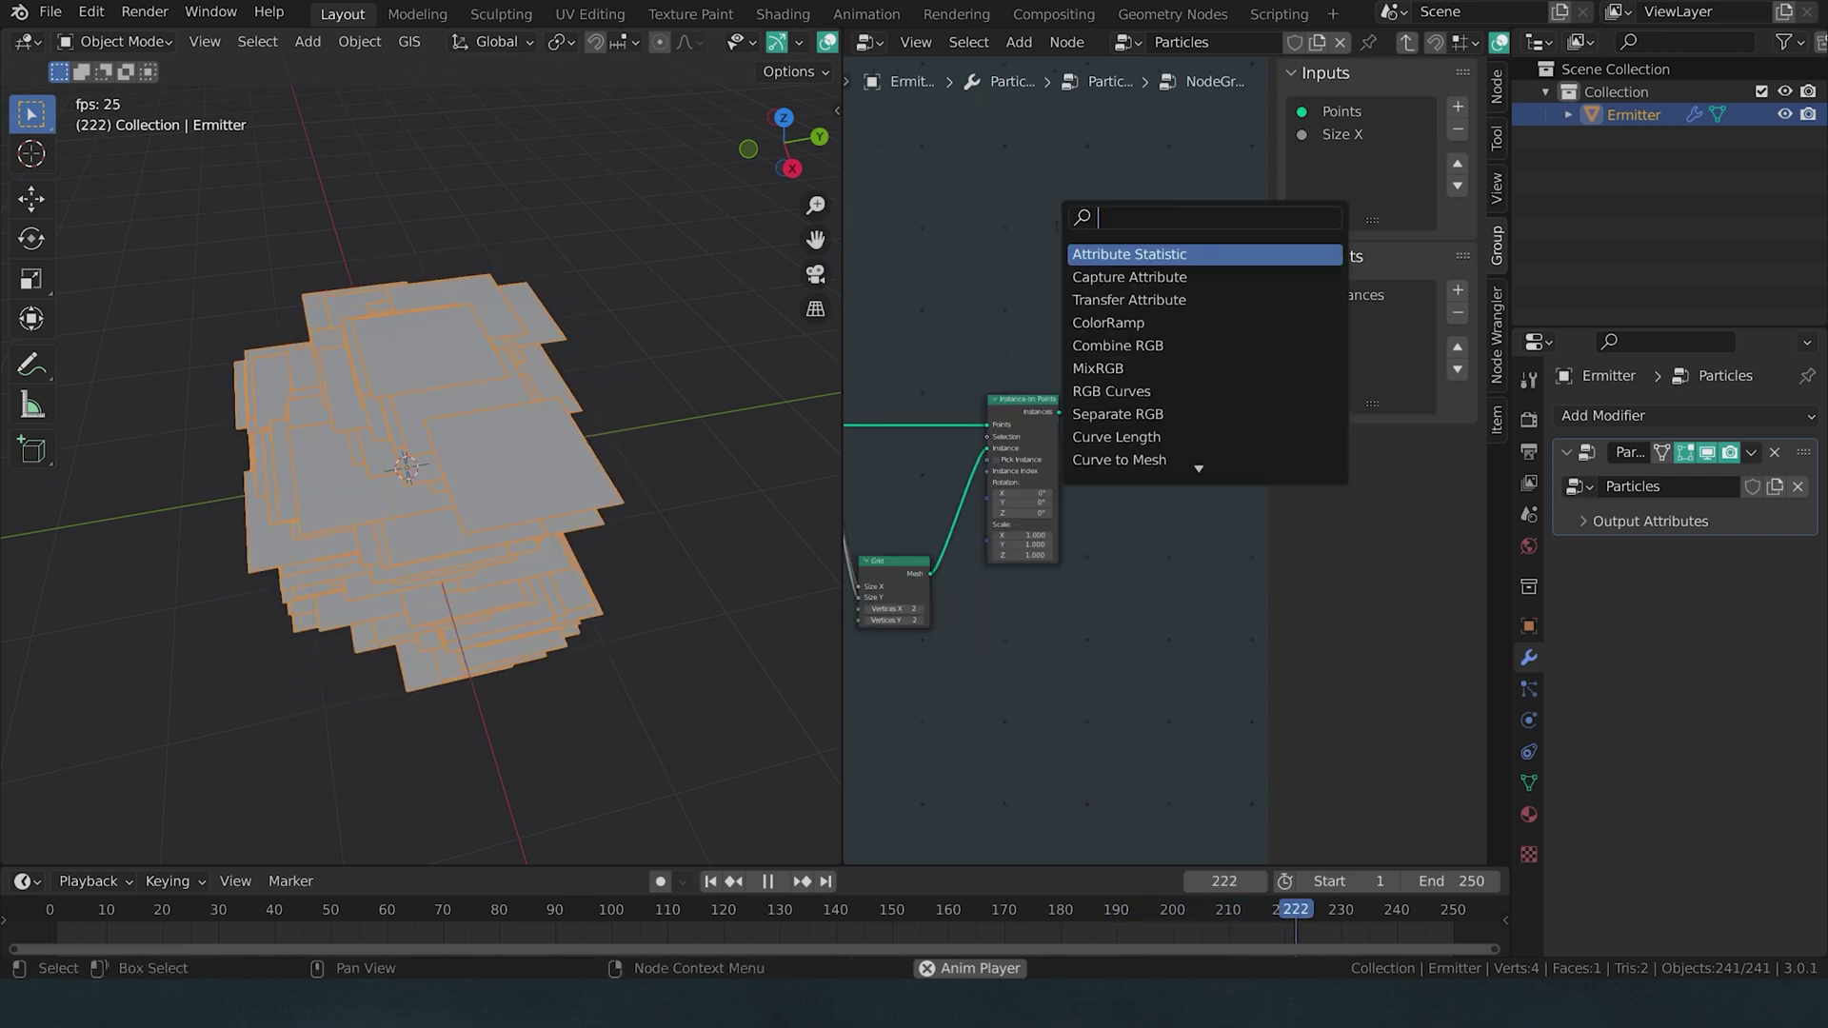
{"action": "type", "text": "scal"}
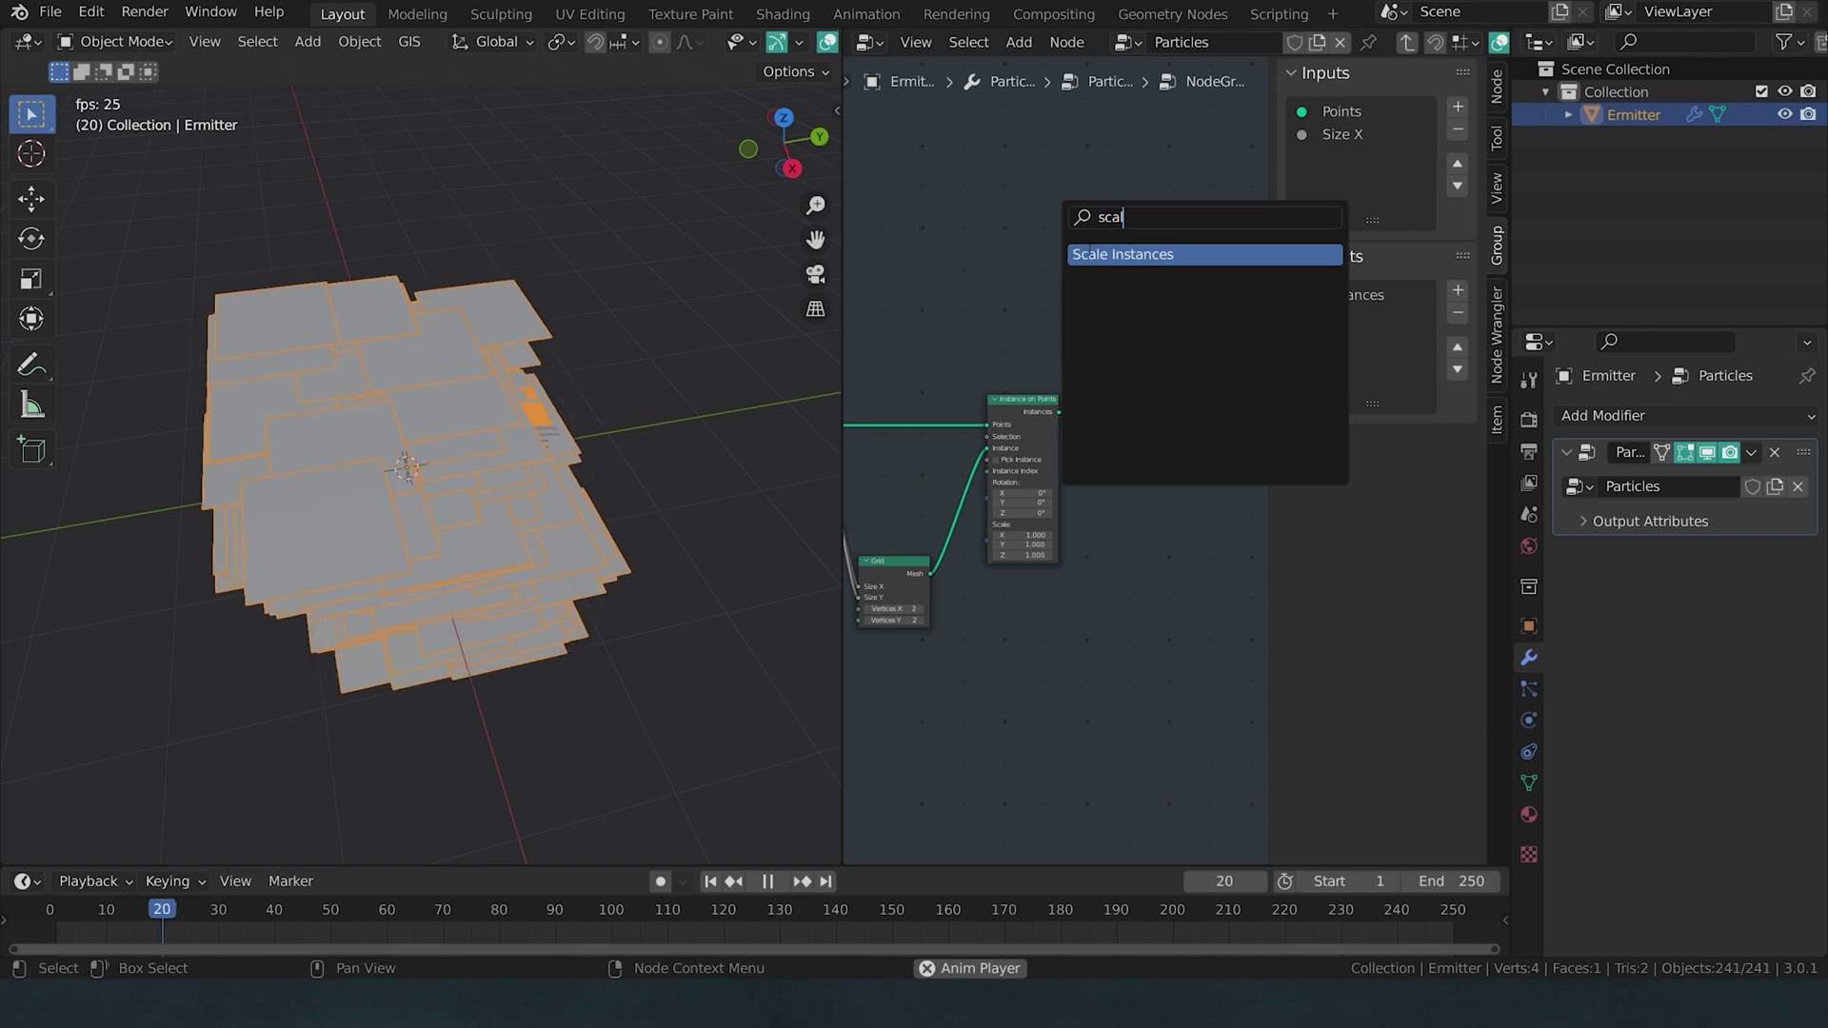
{"action": "left_click", "coordinate": [1089, 254]}
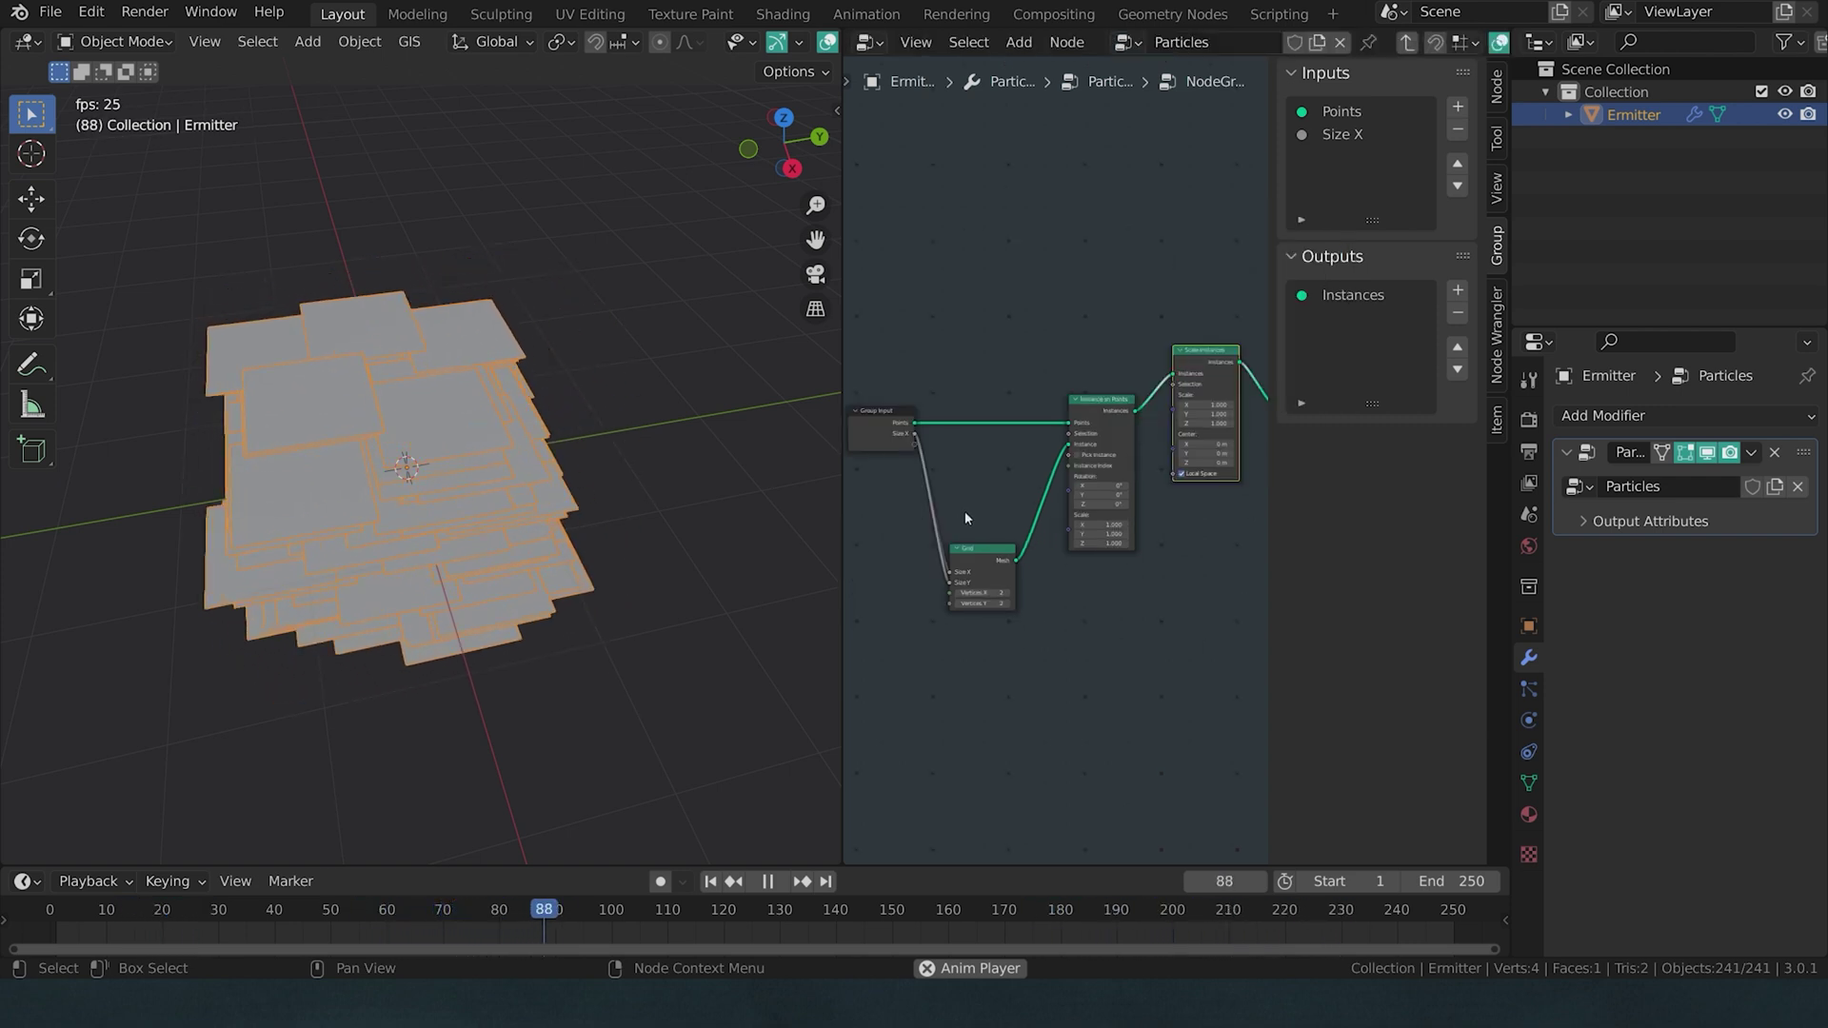
{"action": "key", "text": "g"}
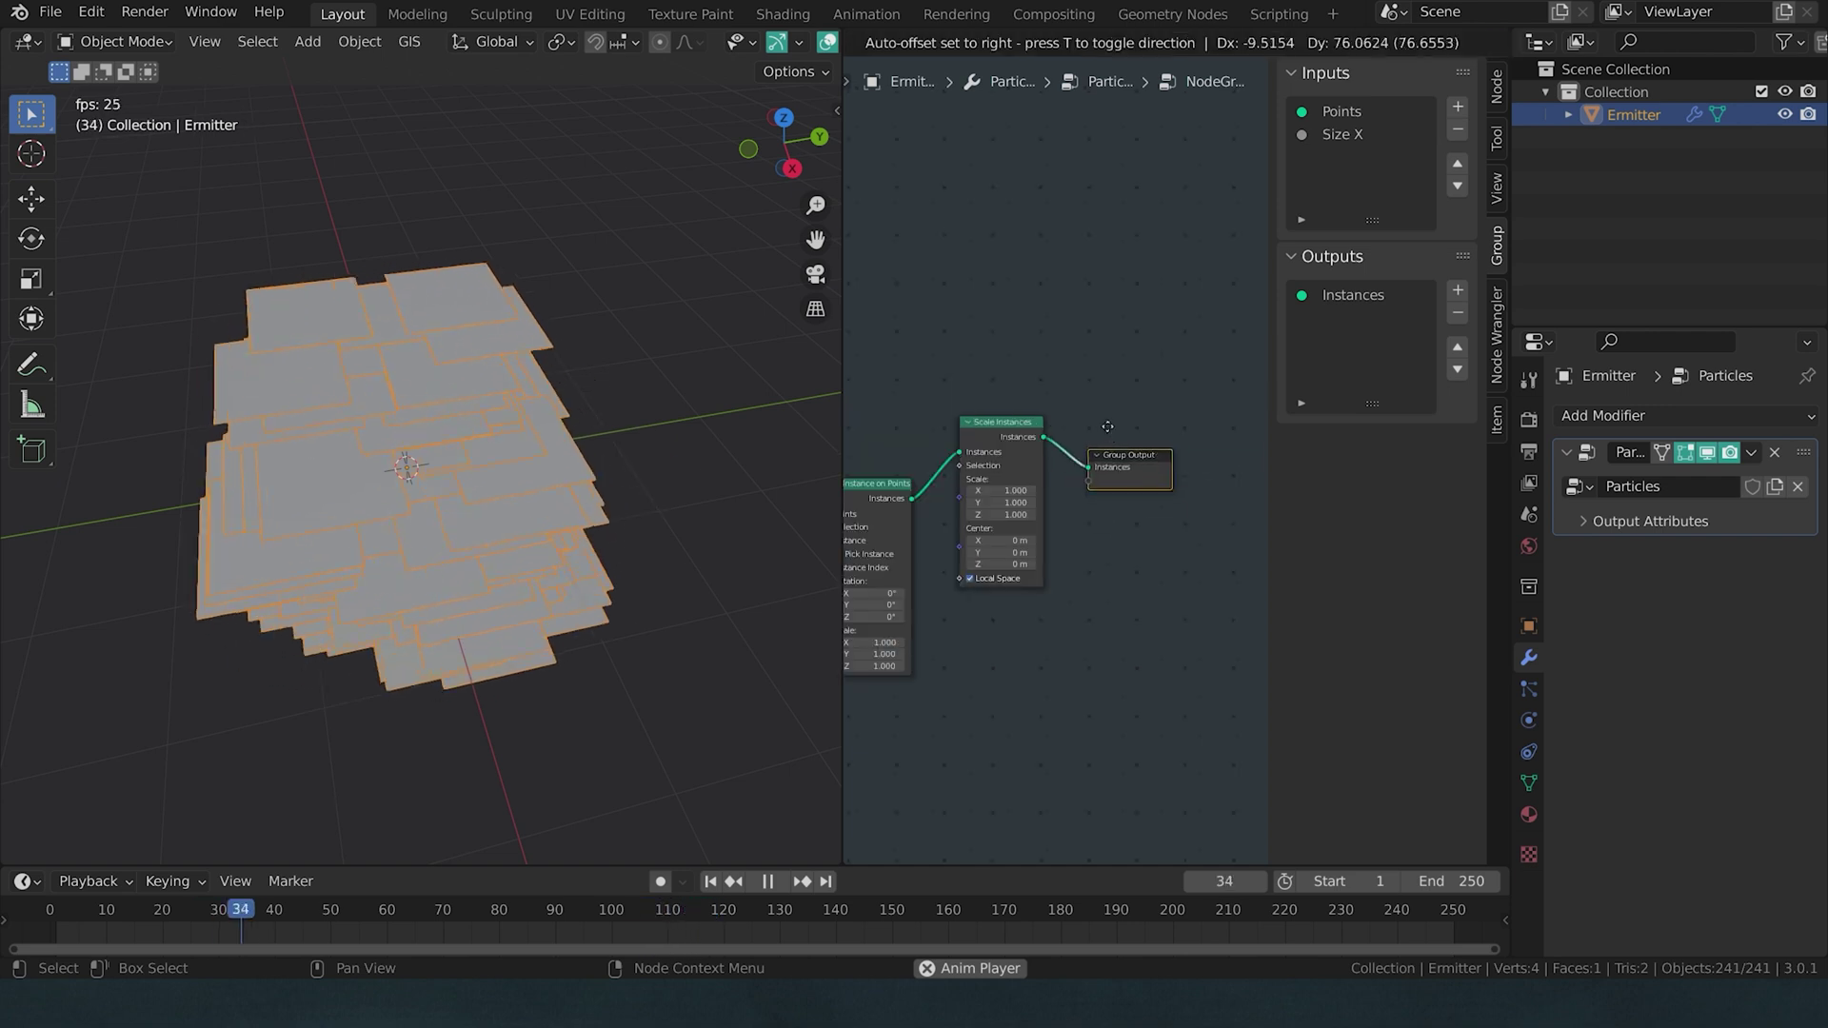
{"action": "left_click", "coordinate": [1107, 425]}
{"action": "left_click_drag", "start_coordinate": [1129, 379], "coordinate": [996, 497]}
{"action": "key", "text": "g"}
{"action": "left_click", "coordinate": [1177, 526]}
Step: Add a float Random Value node with Min 1.000, connect it to the Scale of Scale Instances, and place it below Instance on Points
{"action": "key", "text": "shift+a"}
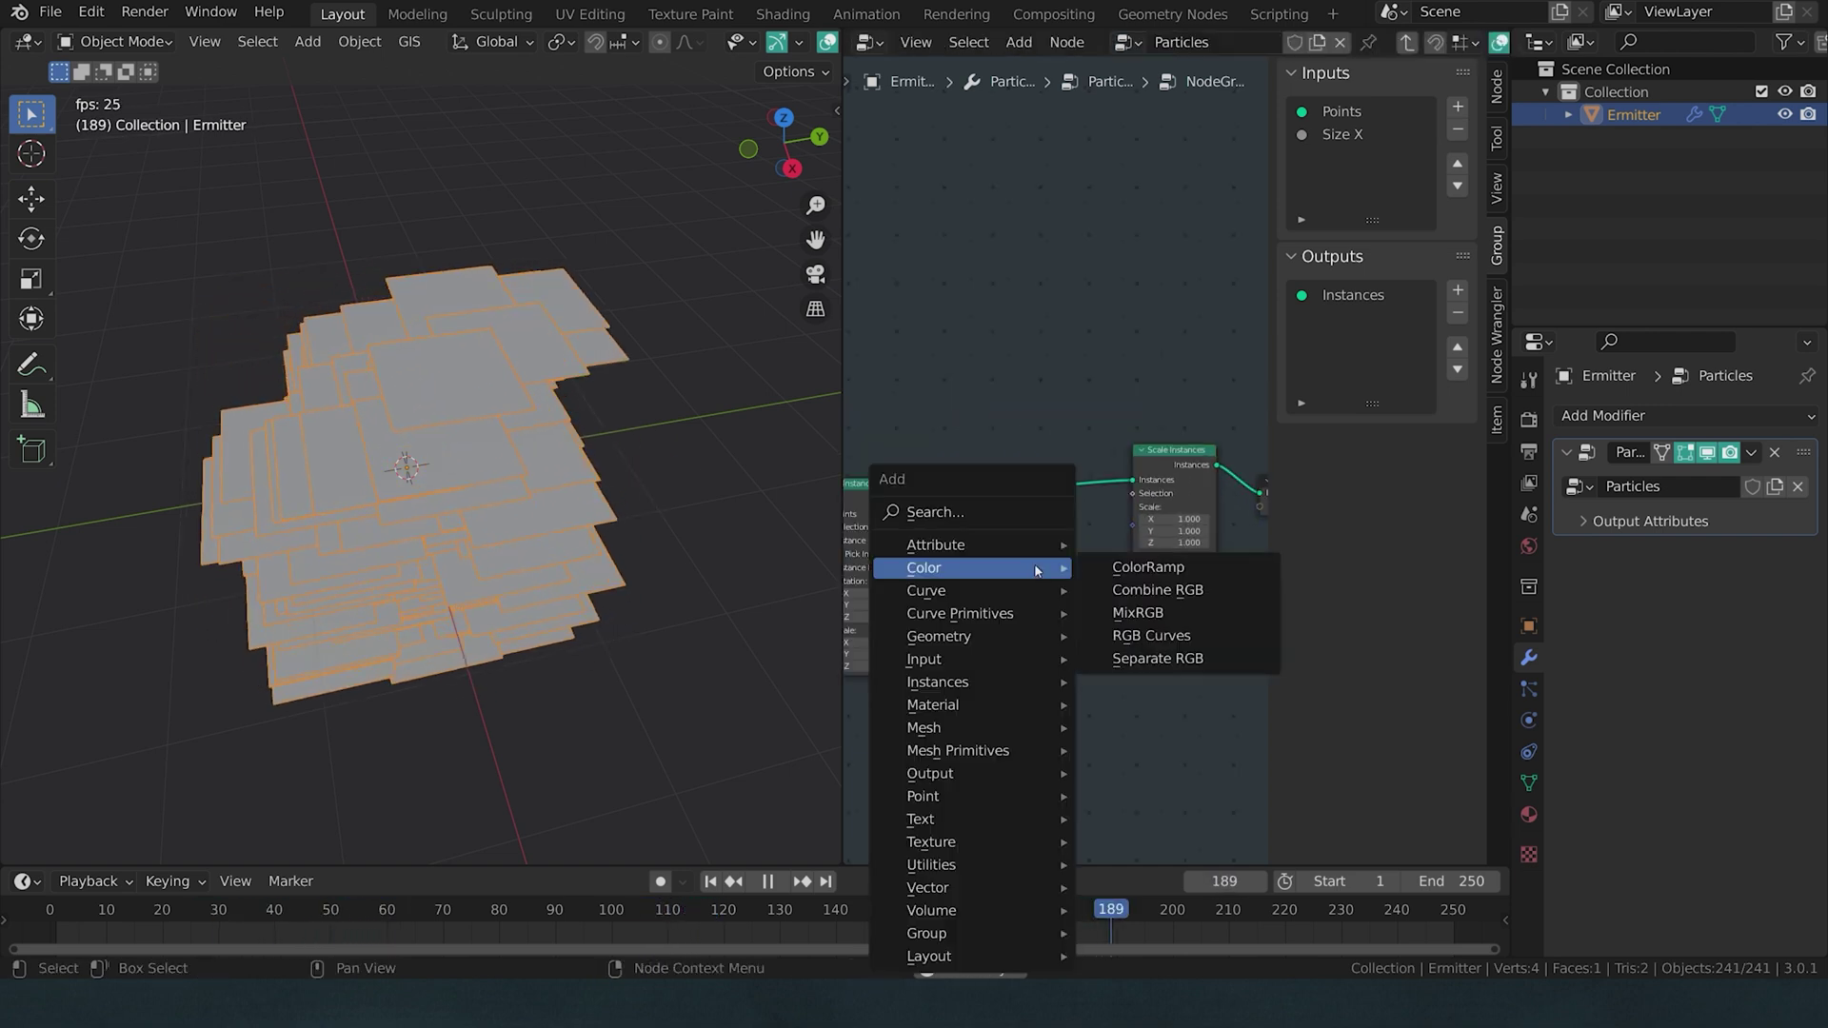
{"action": "left_click", "coordinate": [994, 519]}
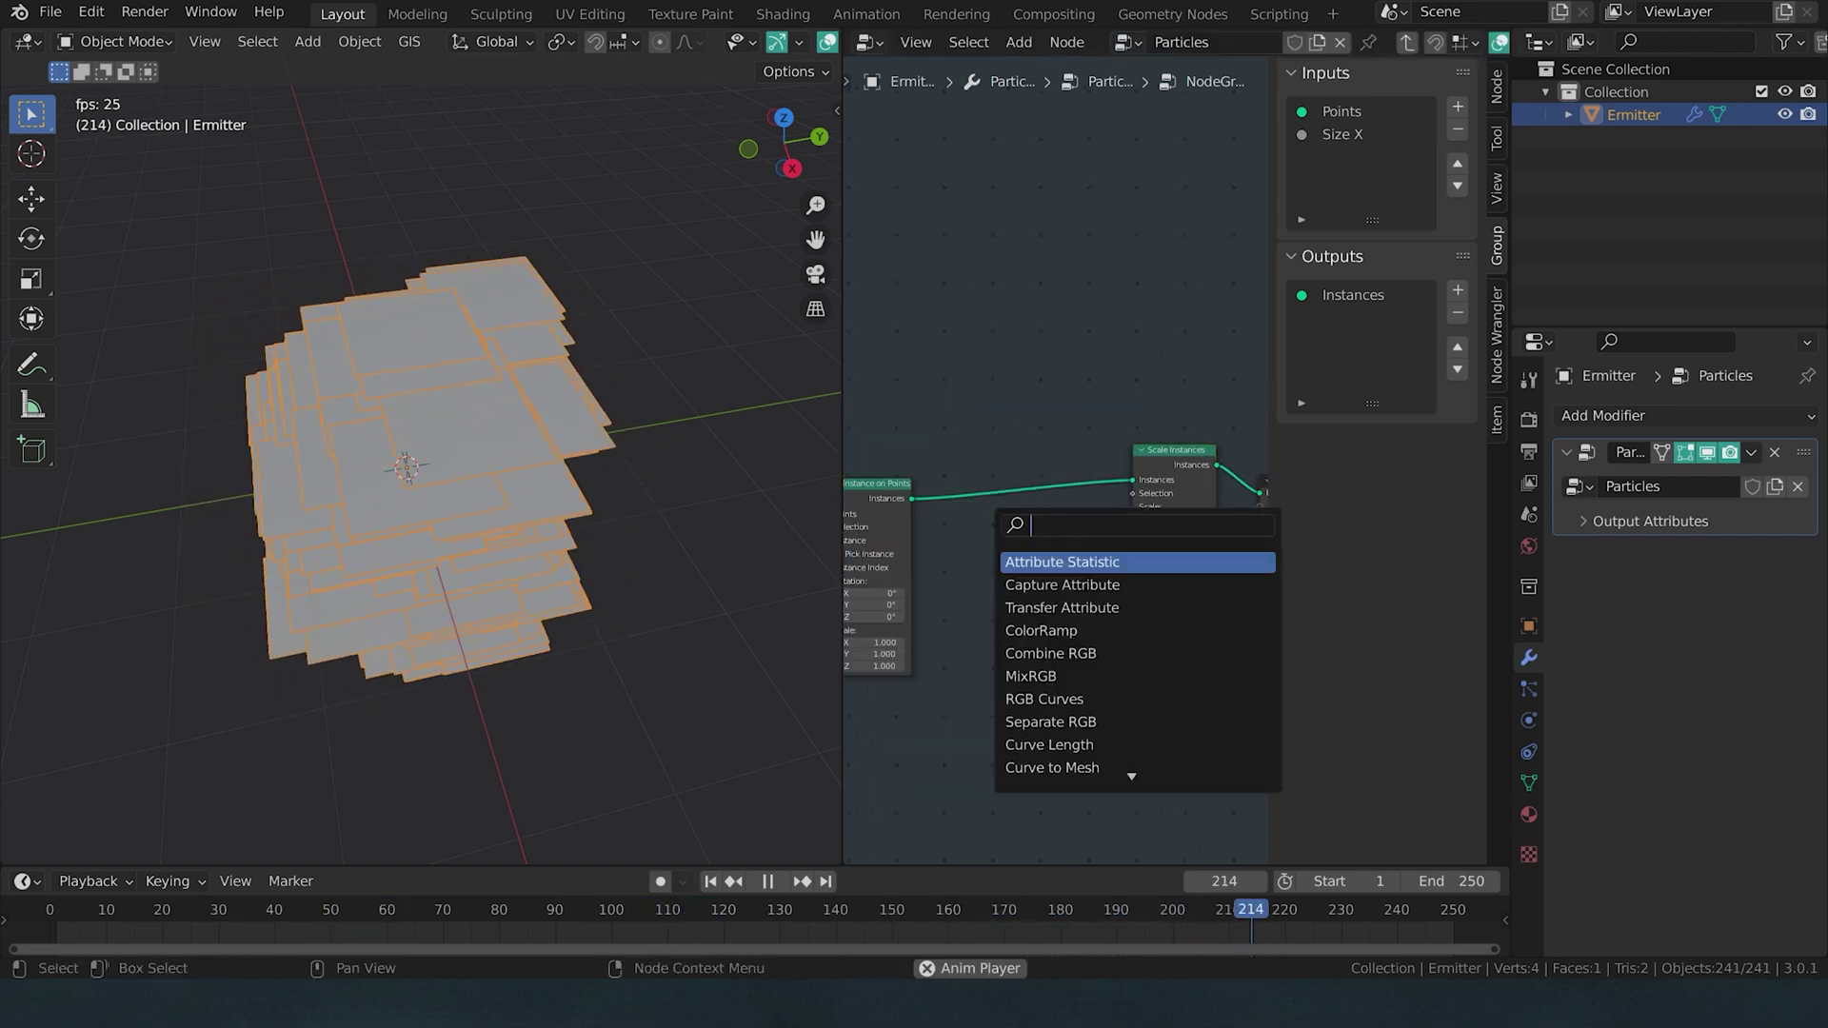
{"action": "type", "text": "rand"}
{"action": "key", "text": "Return"}
{"action": "left_click", "coordinate": [994, 521]}
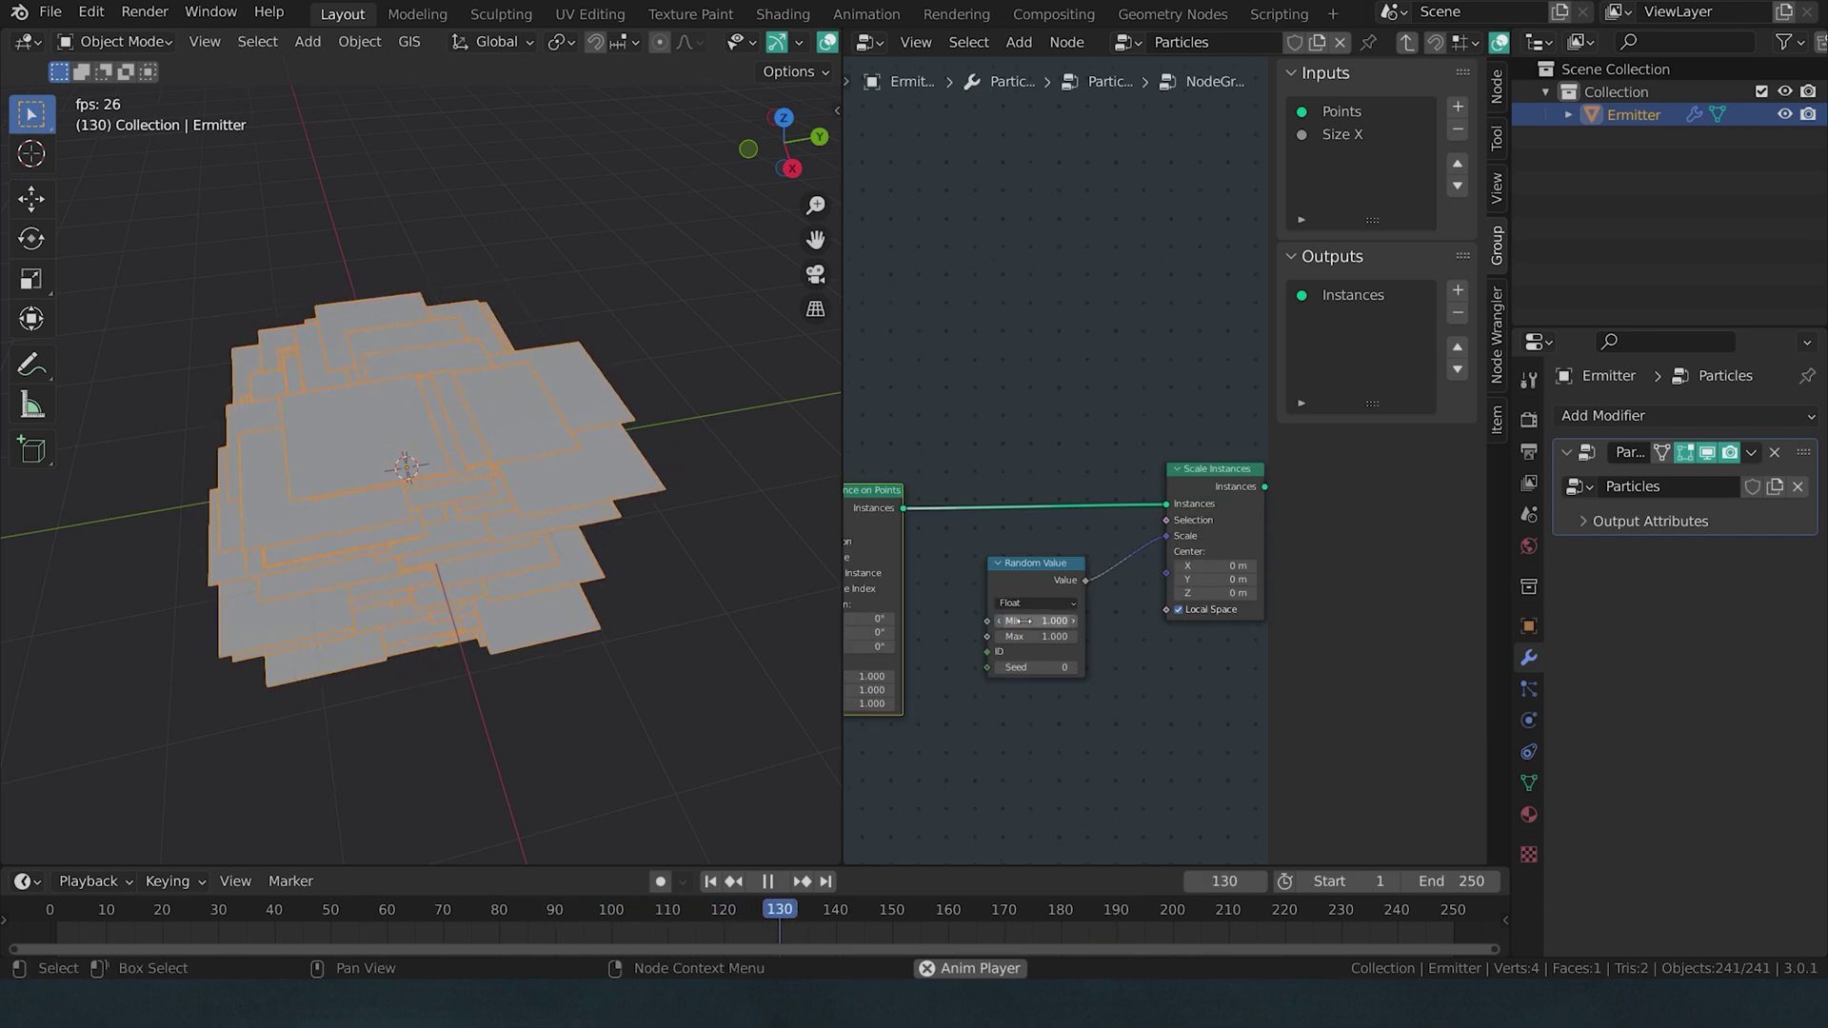
{"action": "scroll", "coordinate": [1074, 597], "scroll_direction": "down", "scroll_amount": 3}
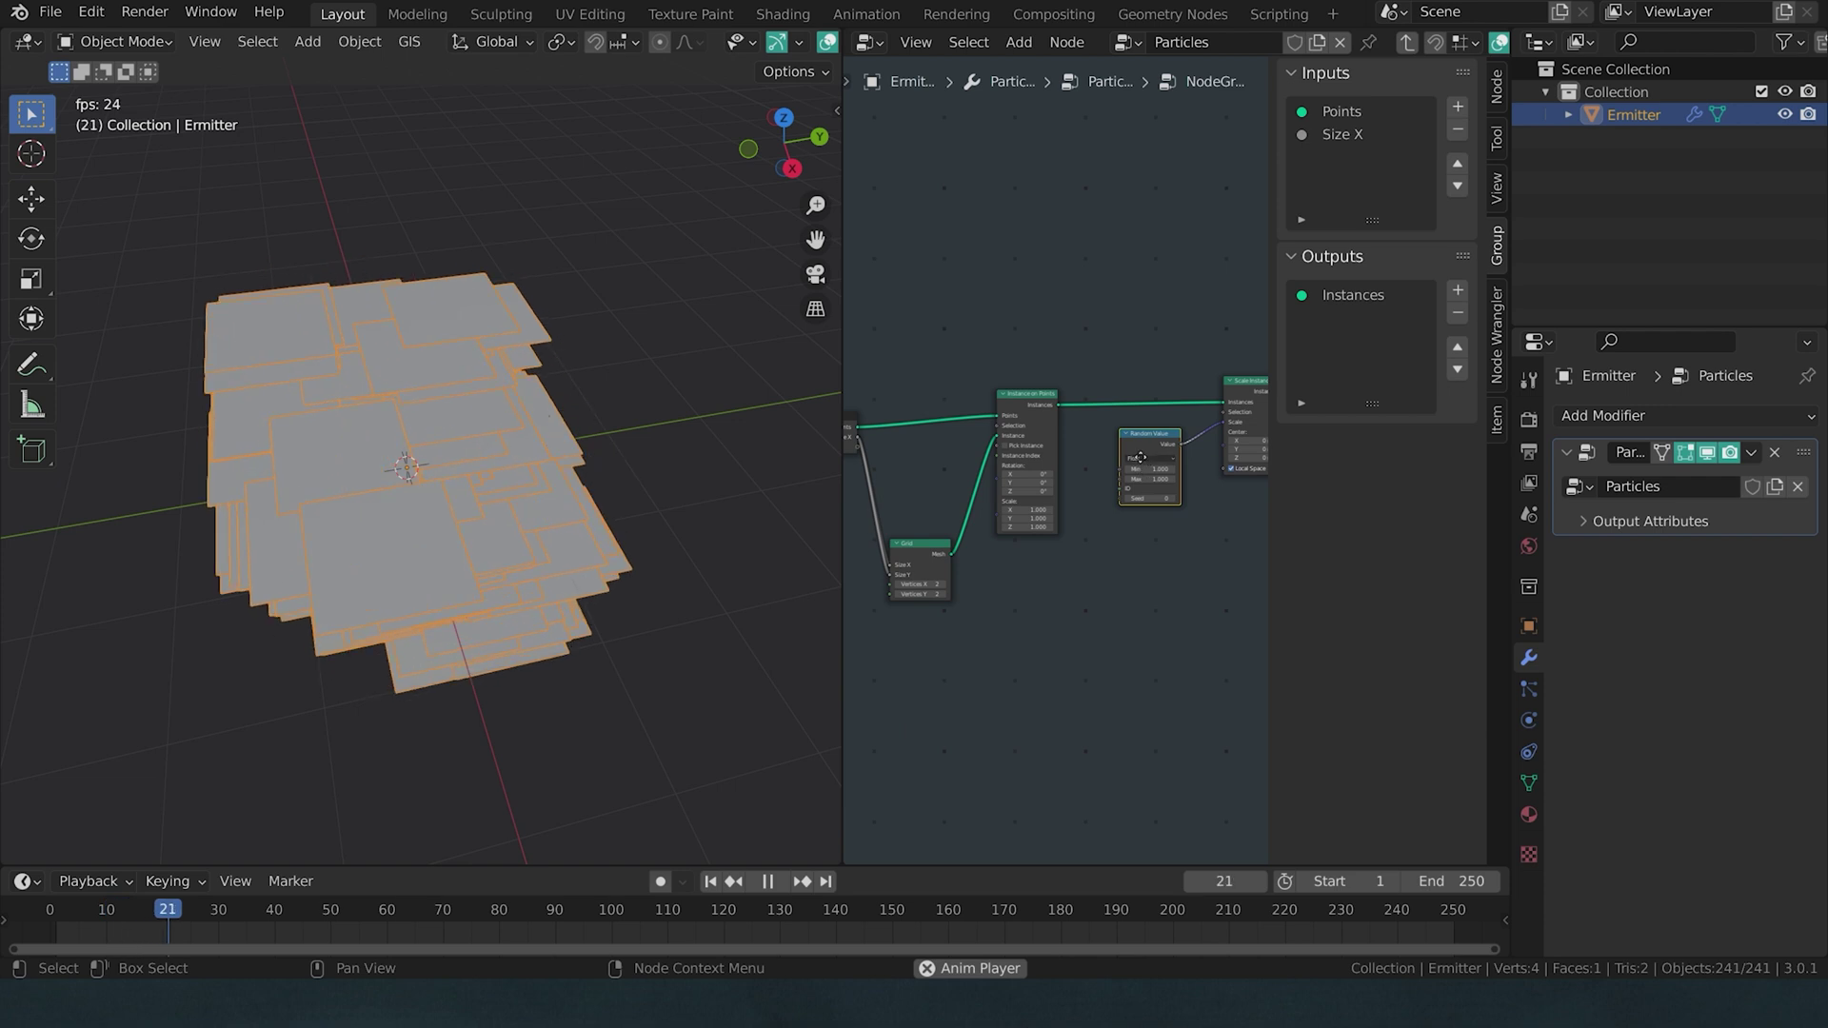
{"action": "left_click_drag", "start_coordinate": [1140, 457], "coordinate": [1018, 627]}
{"action": "middle_click_drag", "start_coordinate": [871, 610], "coordinate": [1016, 567]}
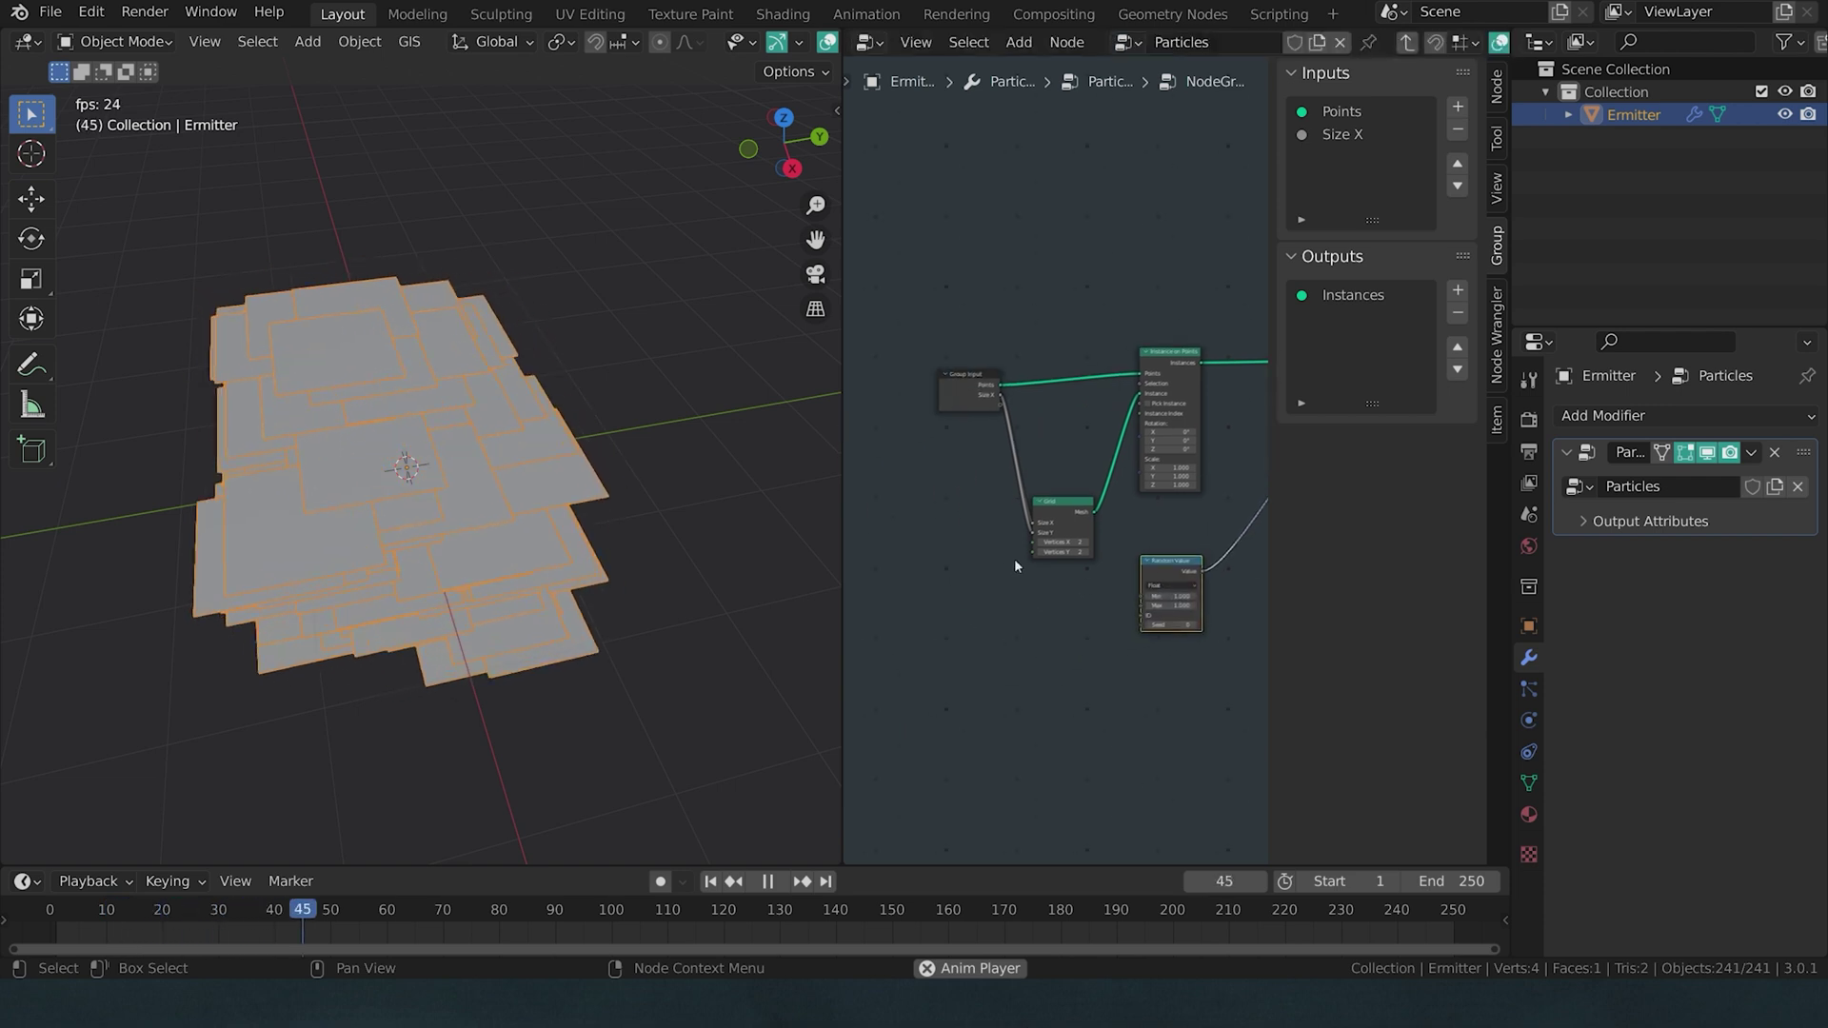
Step: Add a MixRGB node inside the group and expose its Fac as a group input, then leave the group
{"action": "key", "text": "shift+a"}
{"action": "mouse_move", "coordinate": [942, 567]}
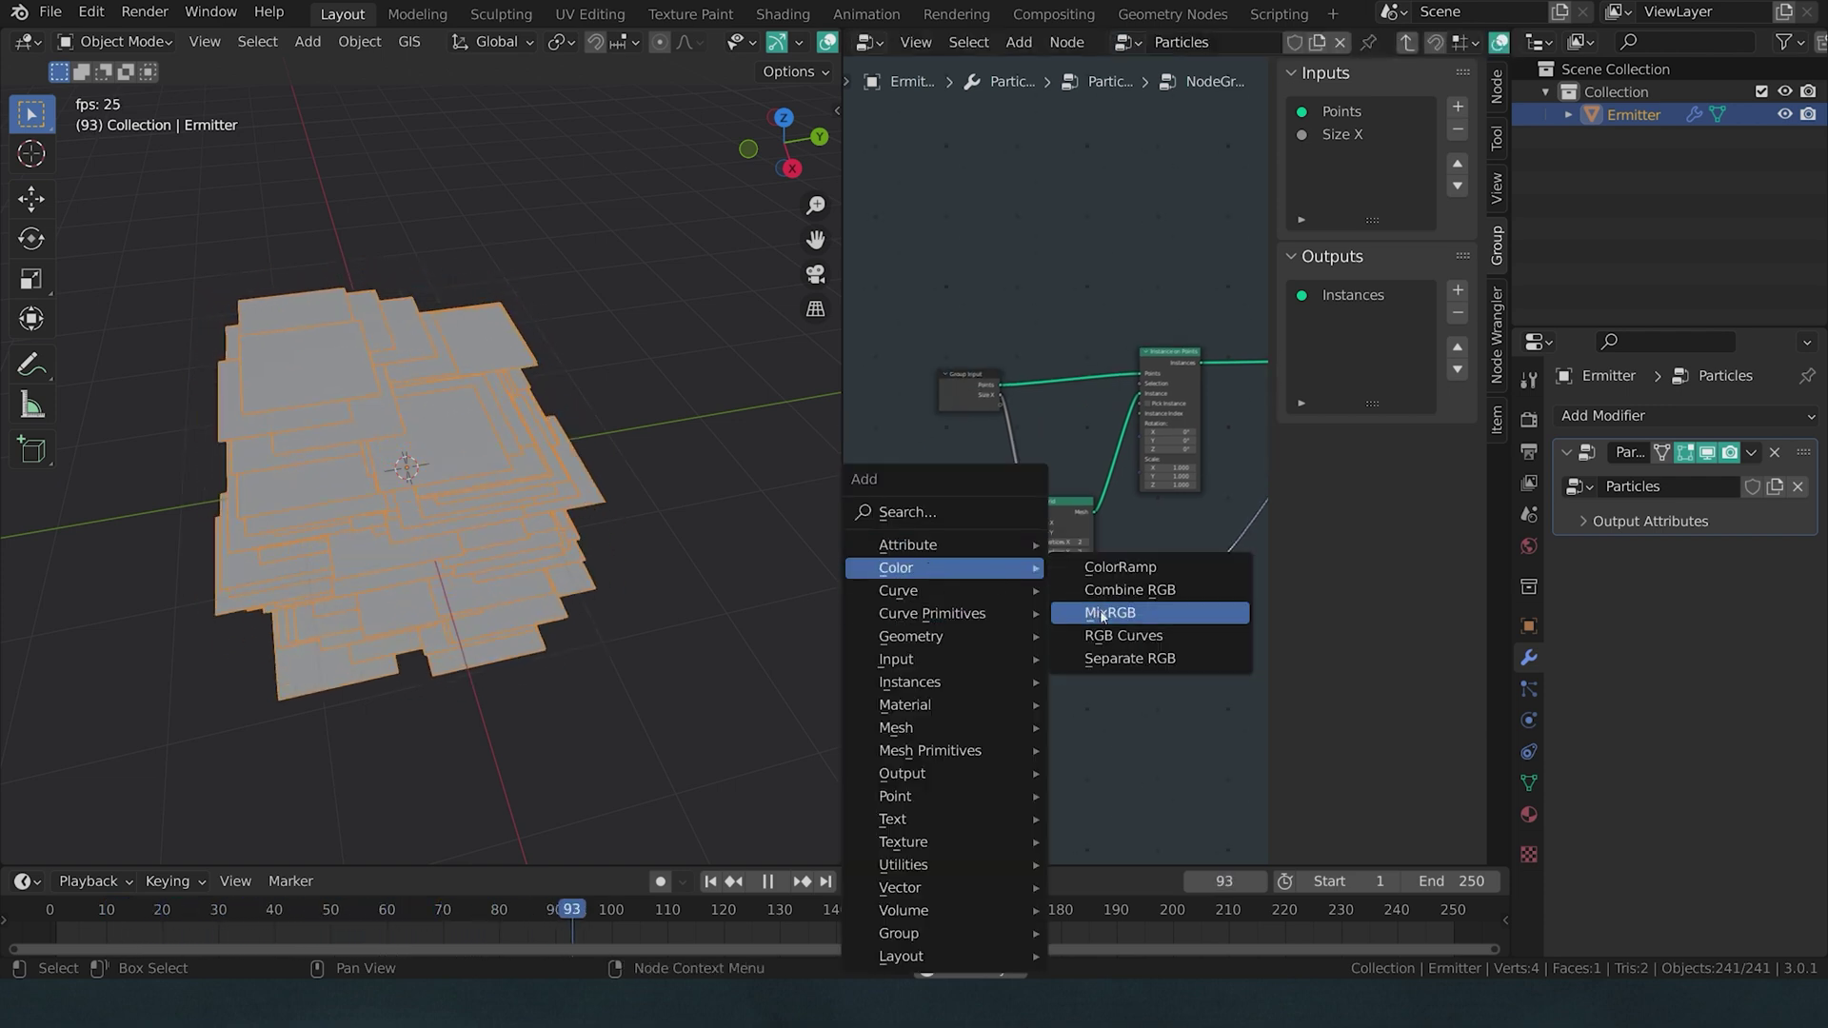
{"action": "left_click", "coordinate": [1113, 603]}
{"action": "left_click", "coordinate": [1045, 633]}
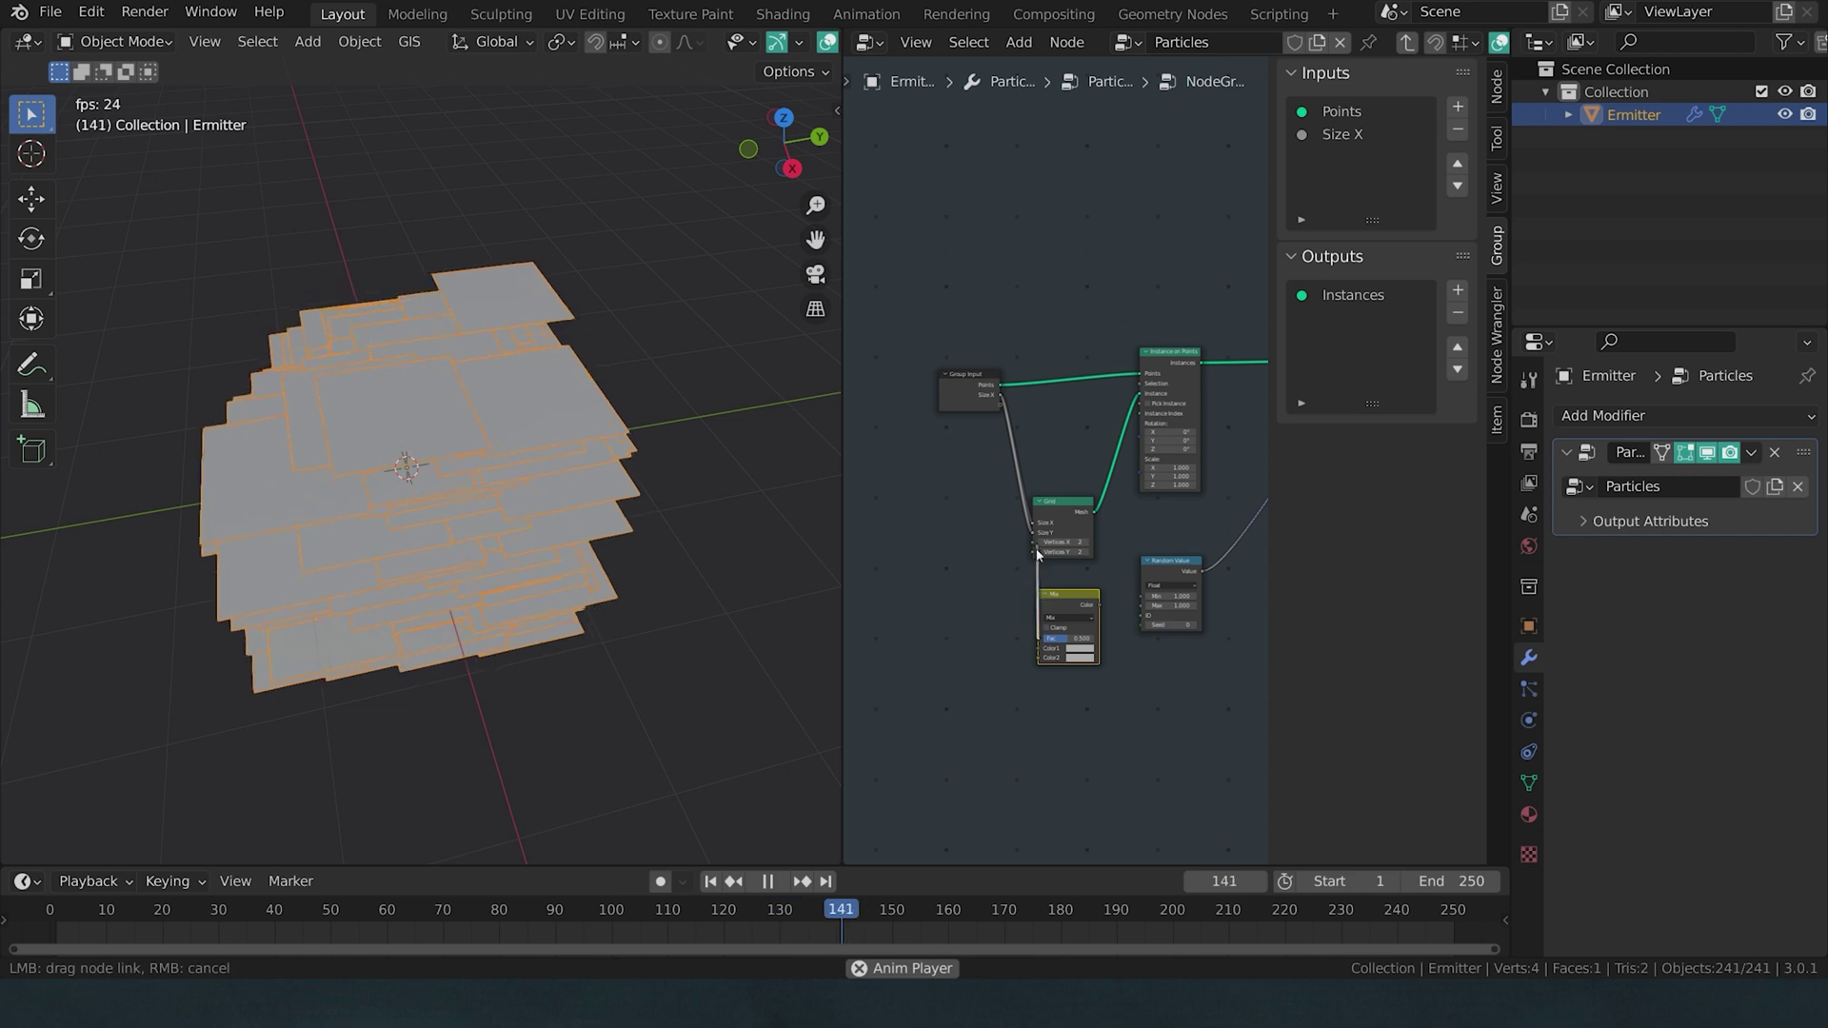
{"action": "left_click_drag", "start_coordinate": [1040, 639], "coordinate": [996, 410]}
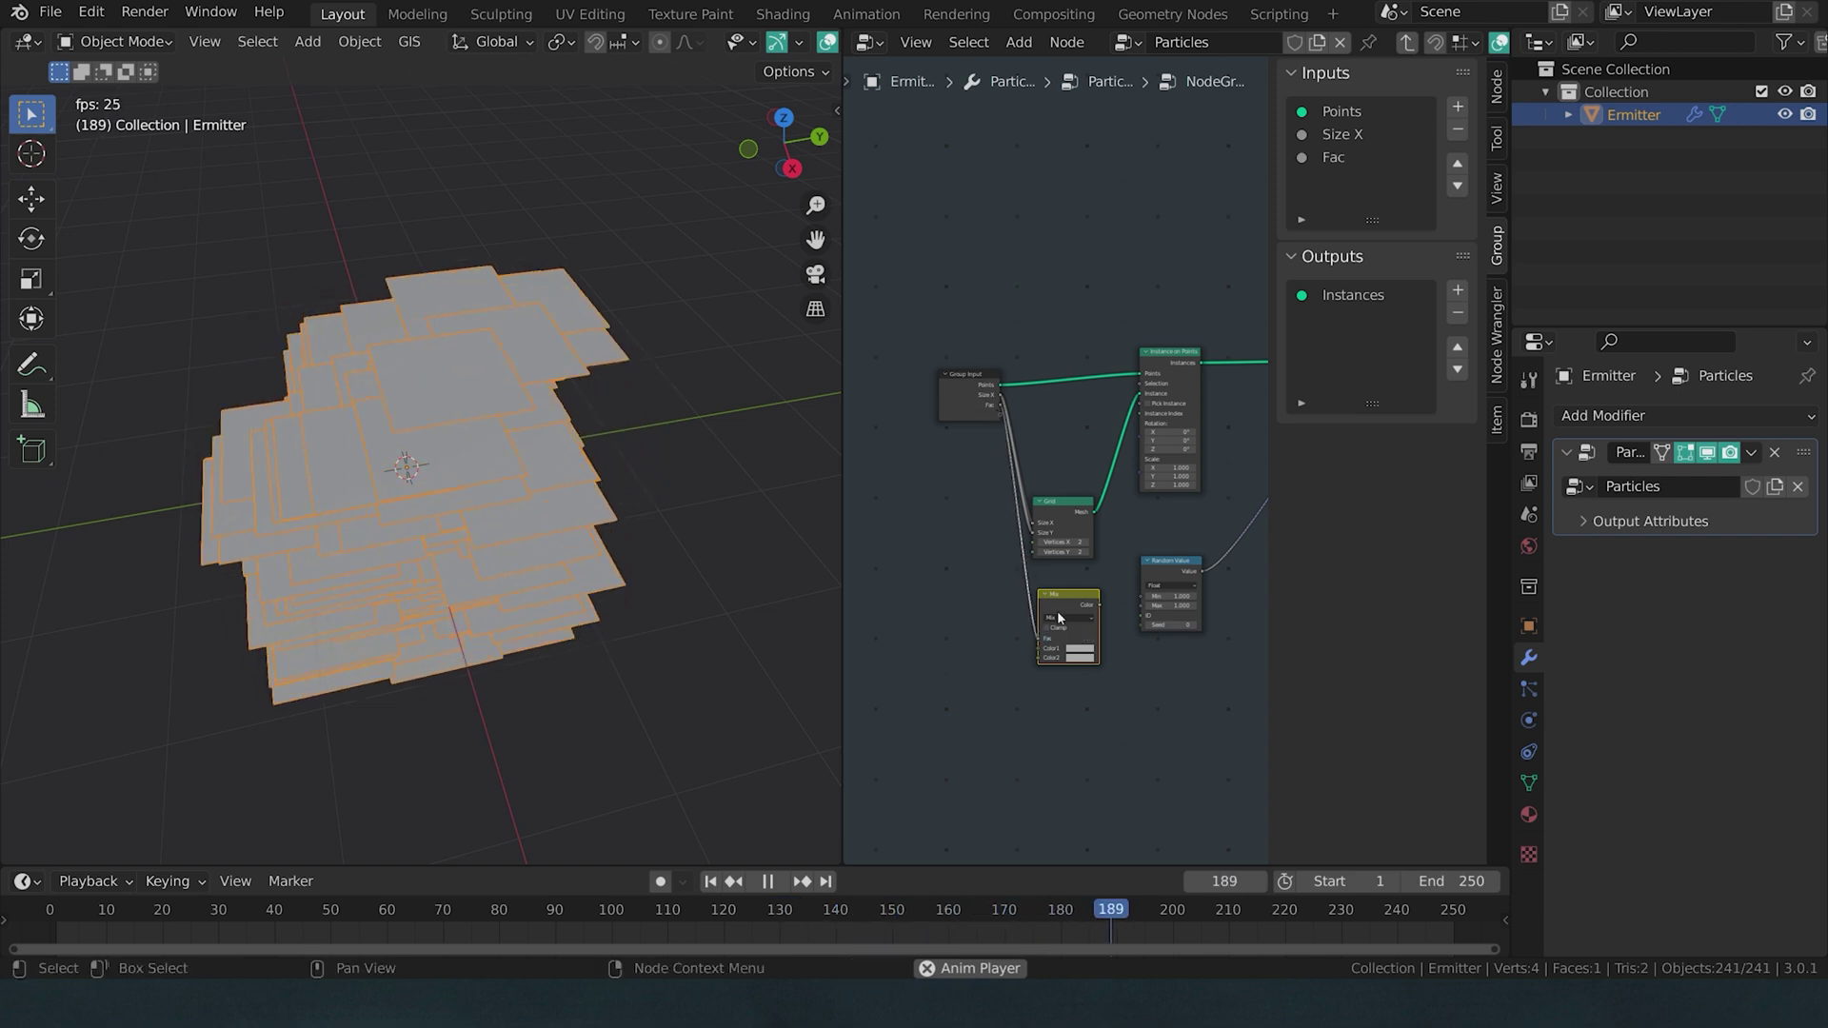
{"action": "key", "text": "Tab"}
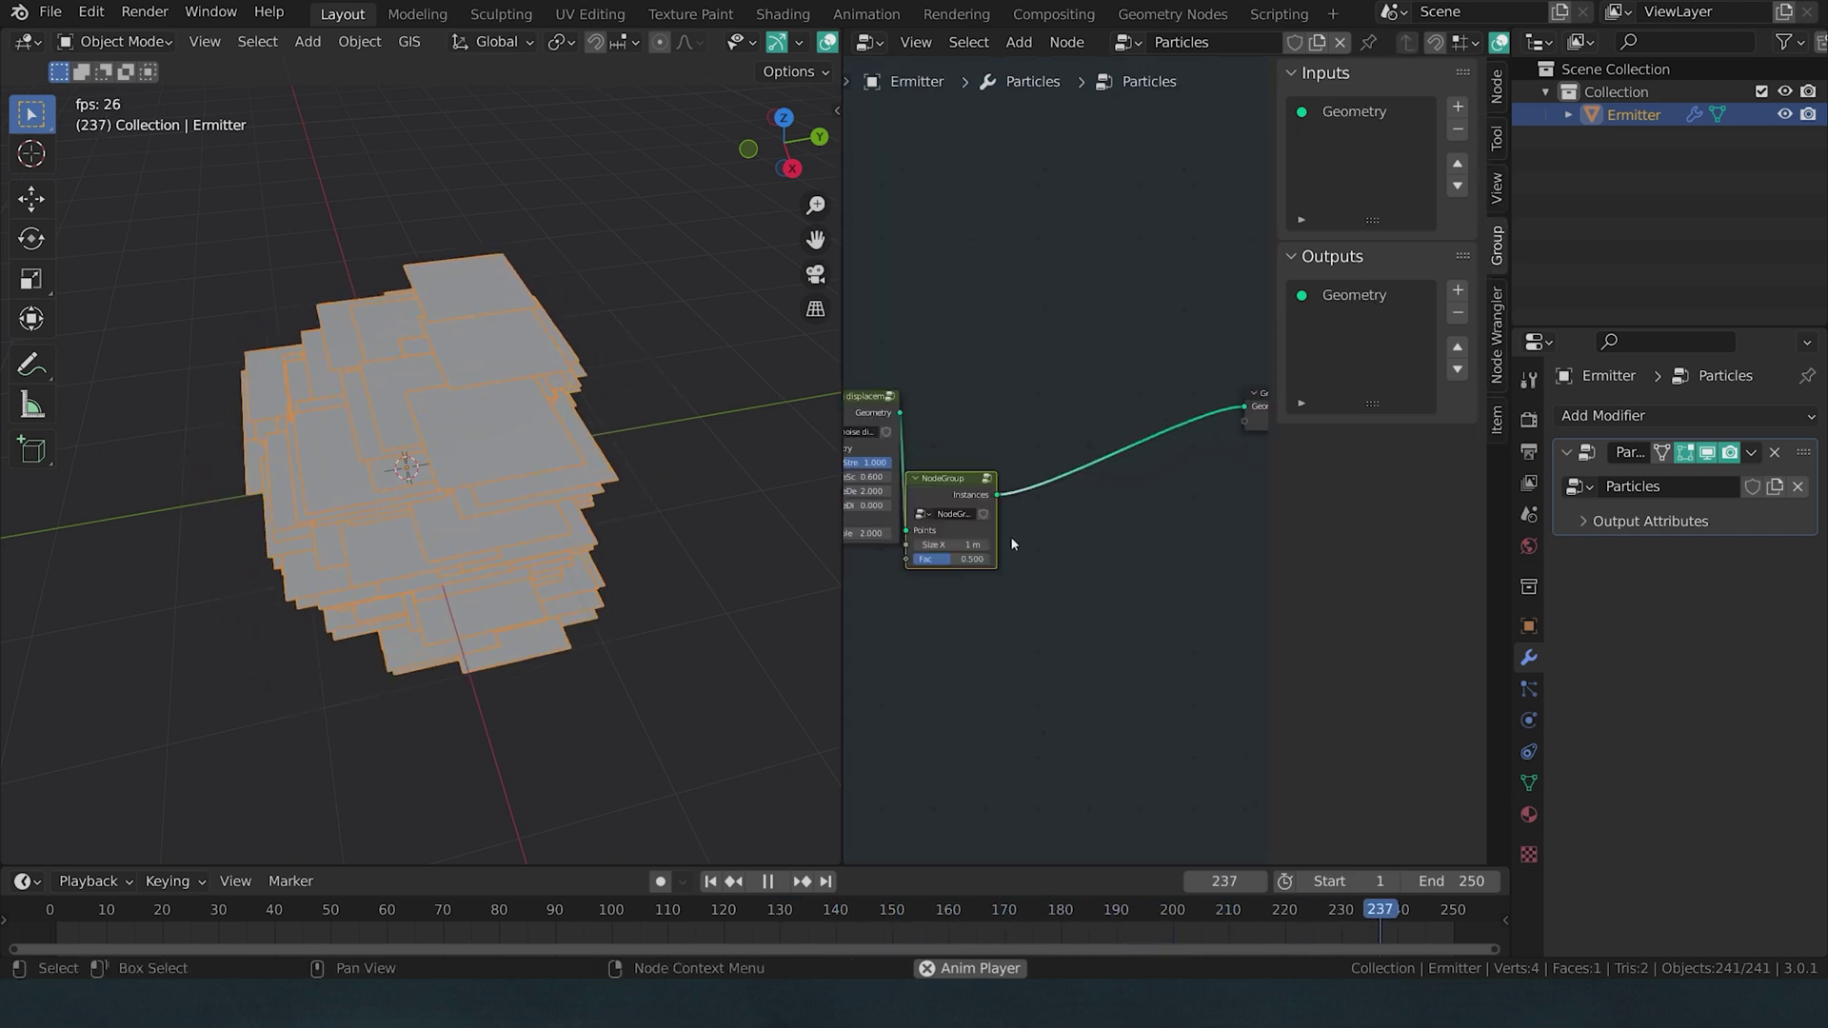
Step: Remove the MixRGB node inside the group and connect the Fac group input to the Random Value's Min
{"action": "key", "text": "Tab"}
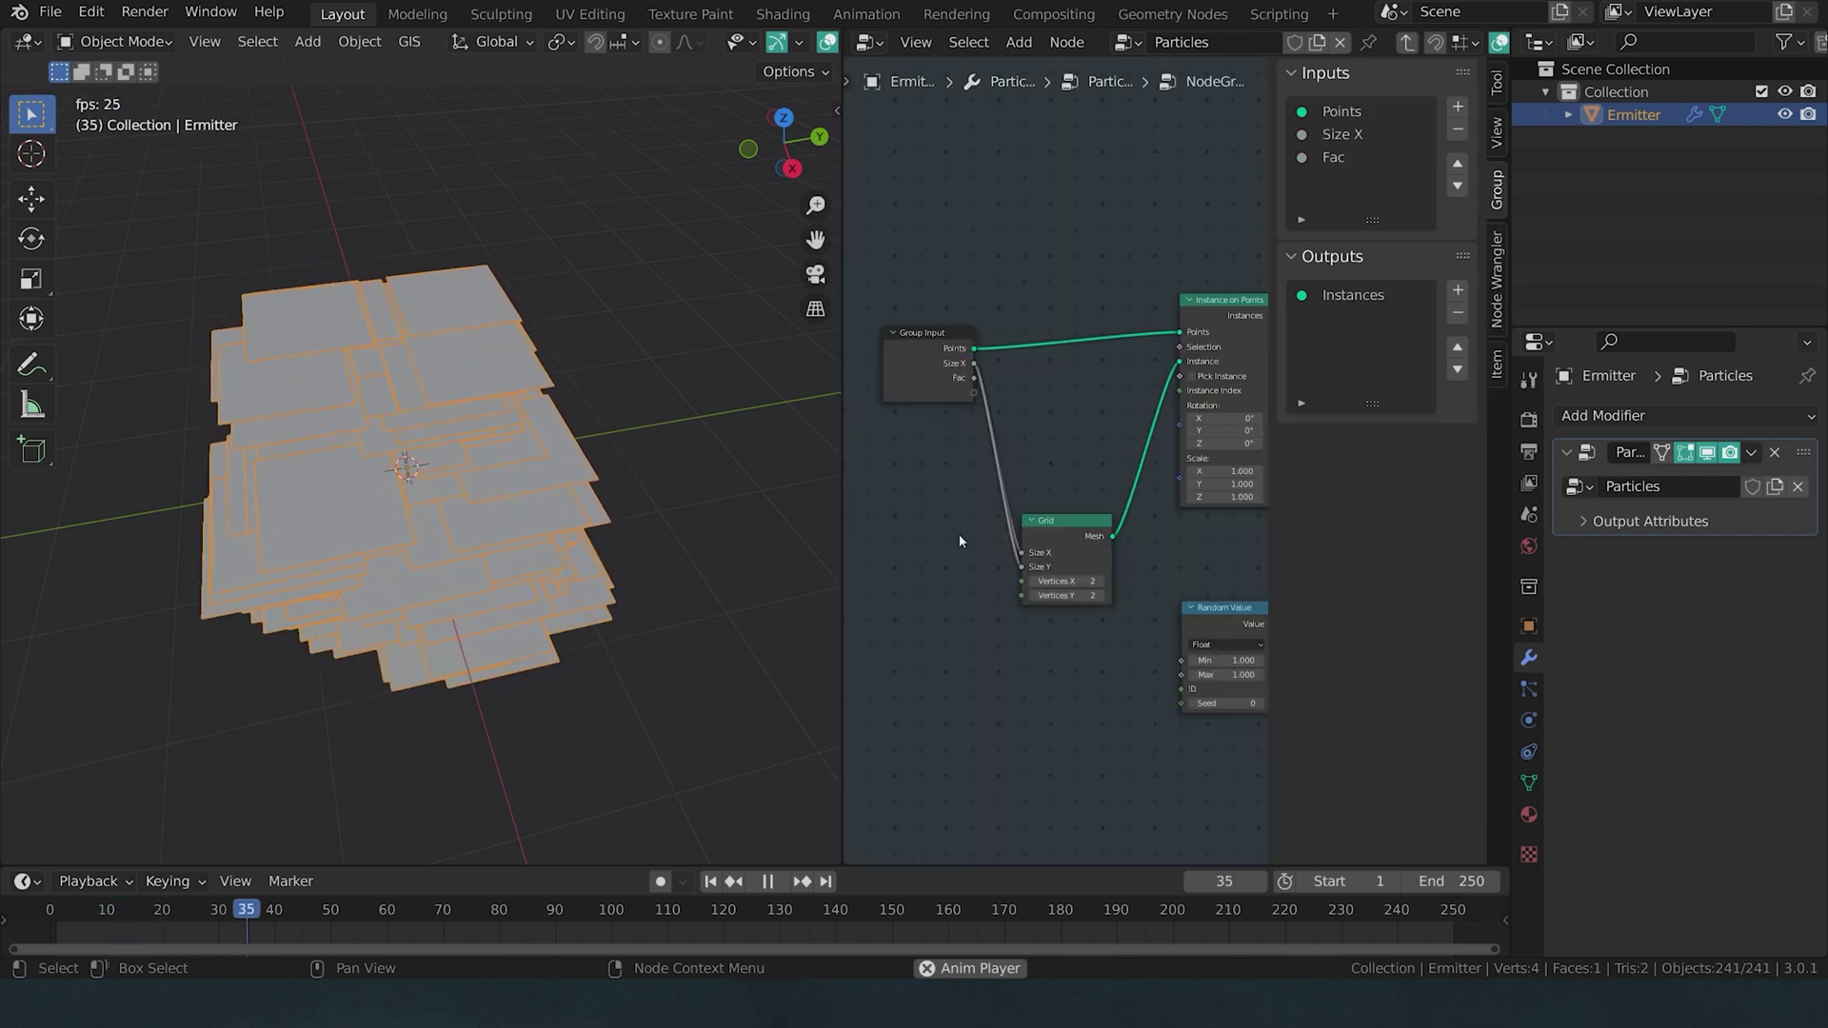
{"action": "left_click_drag", "start_coordinate": [970, 387], "coordinate": [1000, 419]}
{"action": "left_click_drag", "start_coordinate": [1098, 641], "coordinate": [1181, 661]}
{"action": "key", "text": "Tab"}
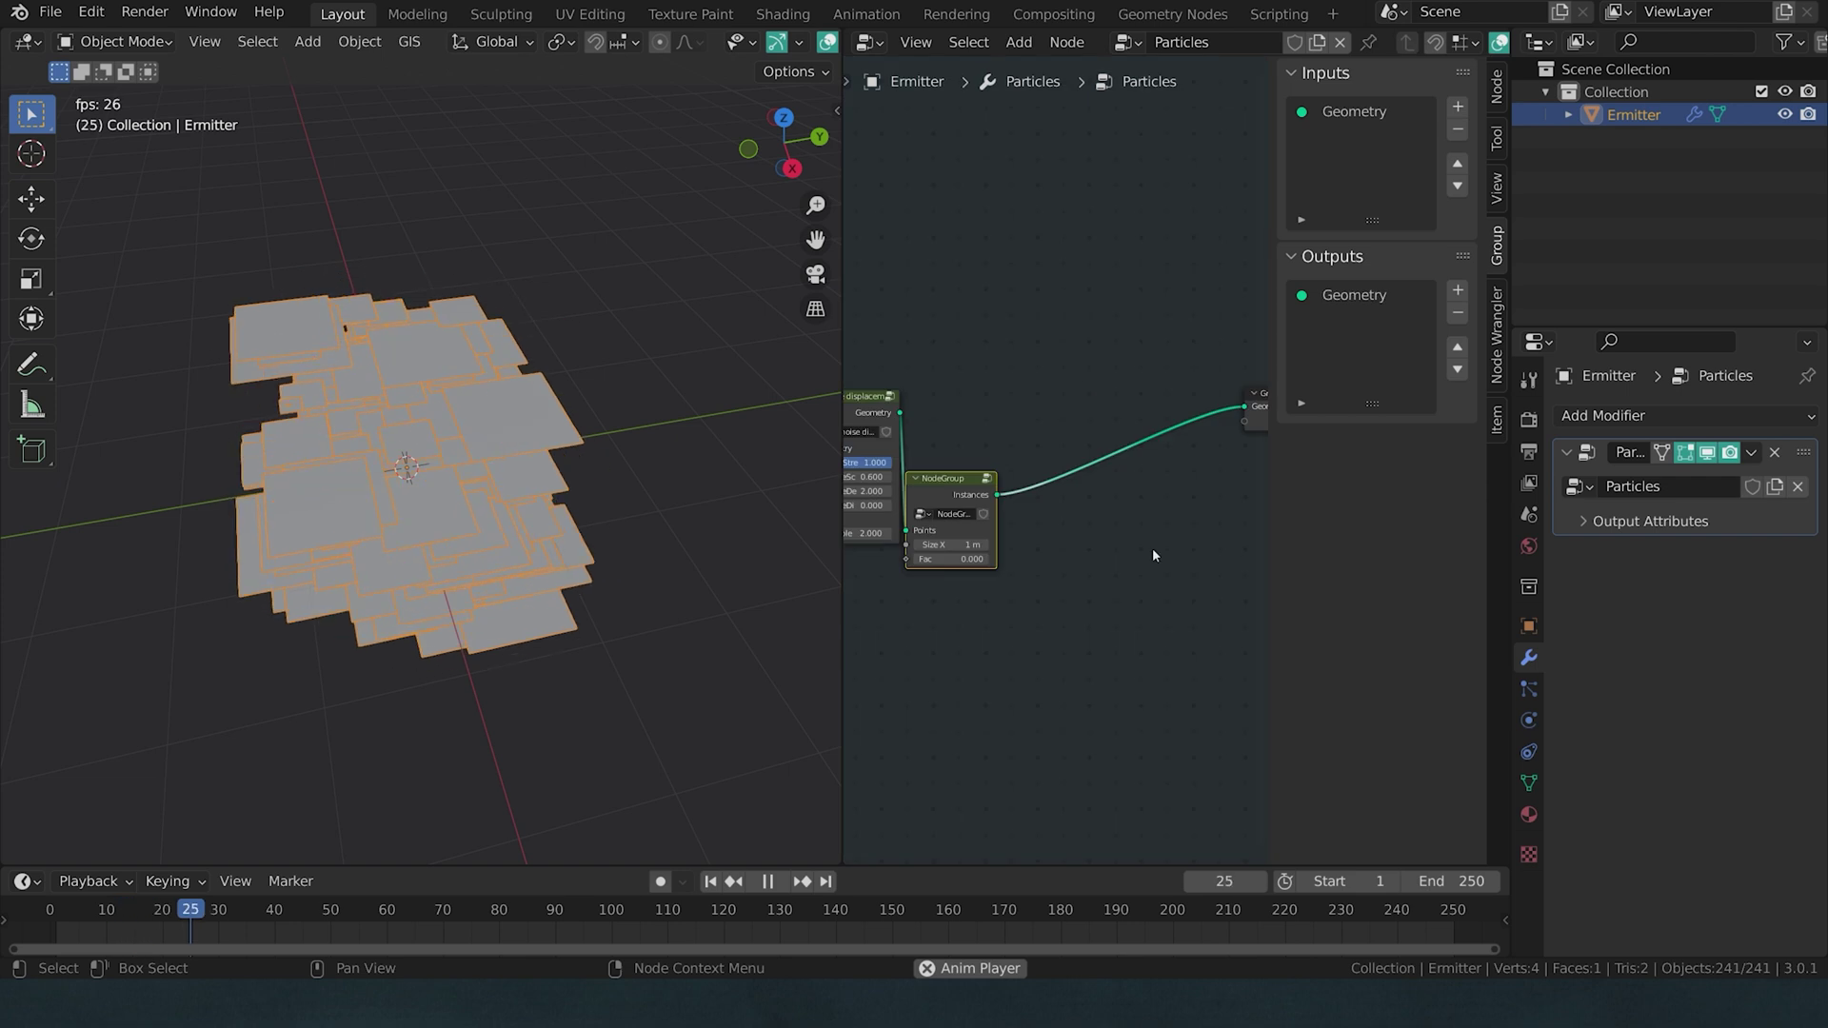
Step: Reposition the node group beside the noise displacement node and set its Fac to 1.000
{"action": "scroll", "coordinate": [1008, 550], "scroll_direction": "up", "scroll_amount": 1}
{"action": "left_click_drag", "start_coordinate": [939, 485], "coordinate": [986, 435]}
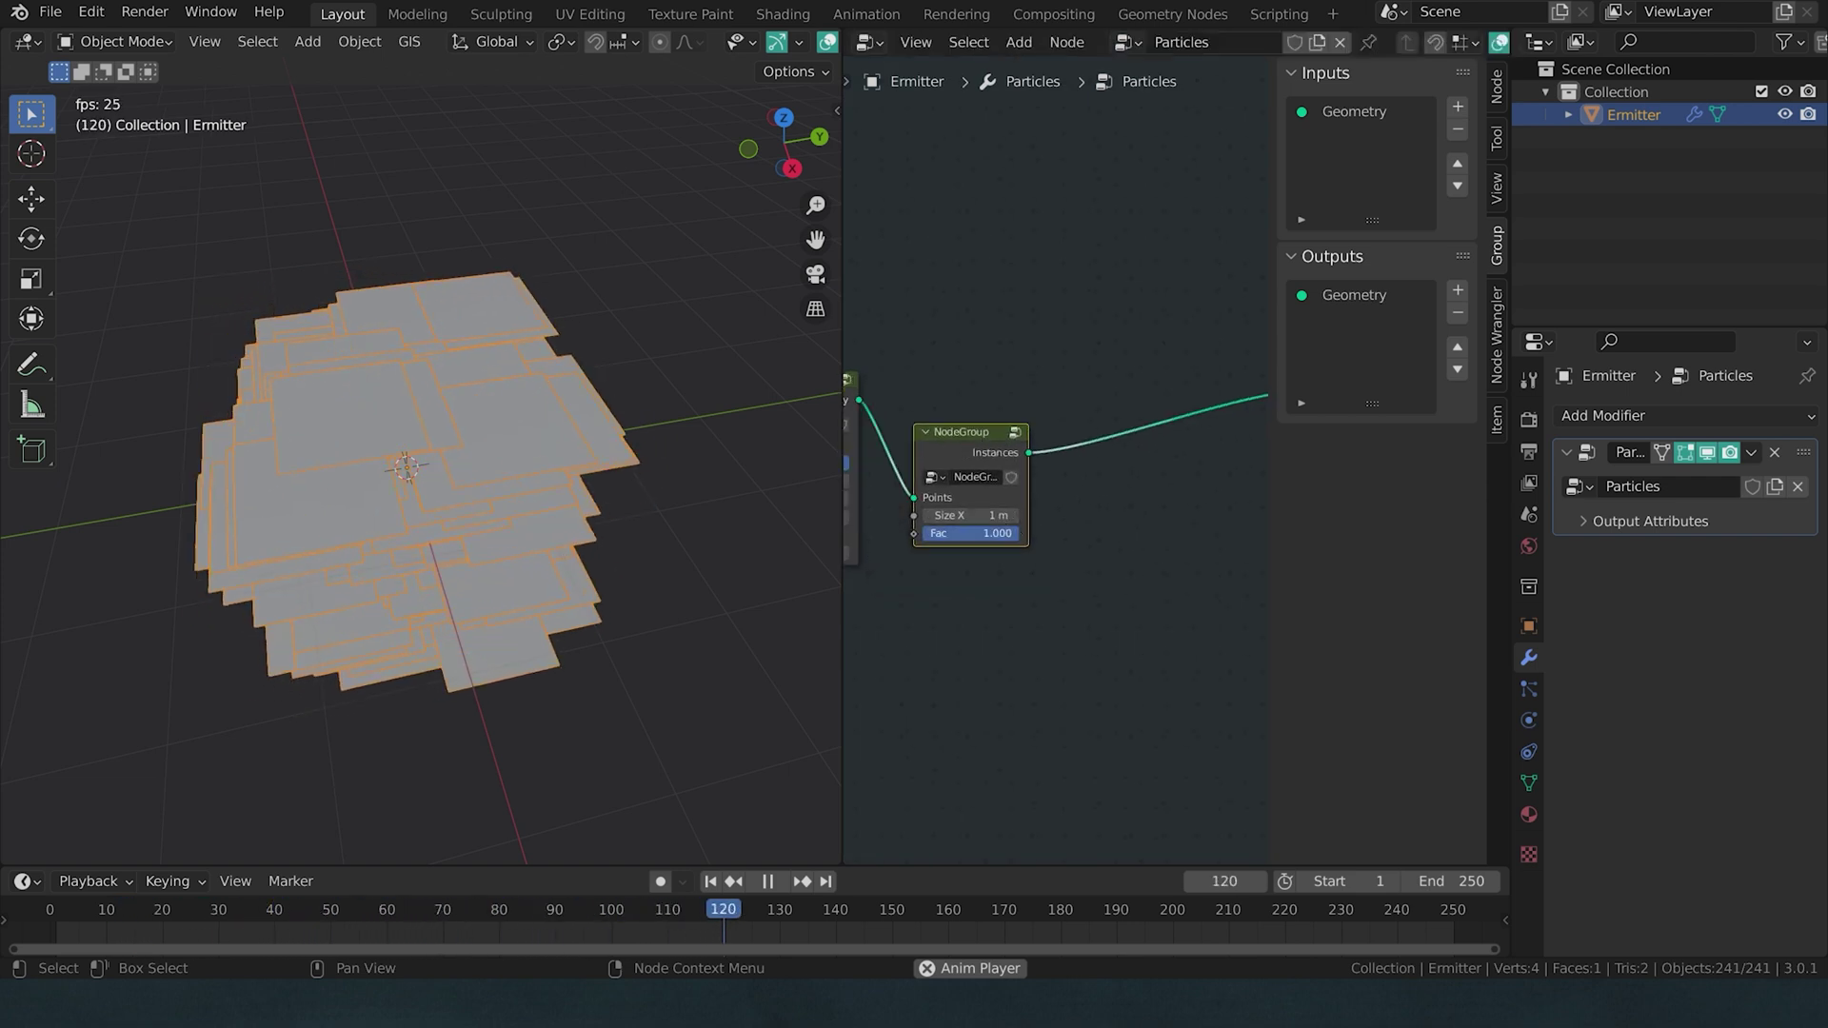
{"action": "left_click_drag", "start_coordinate": [990, 533], "coordinate": [919, 533]}
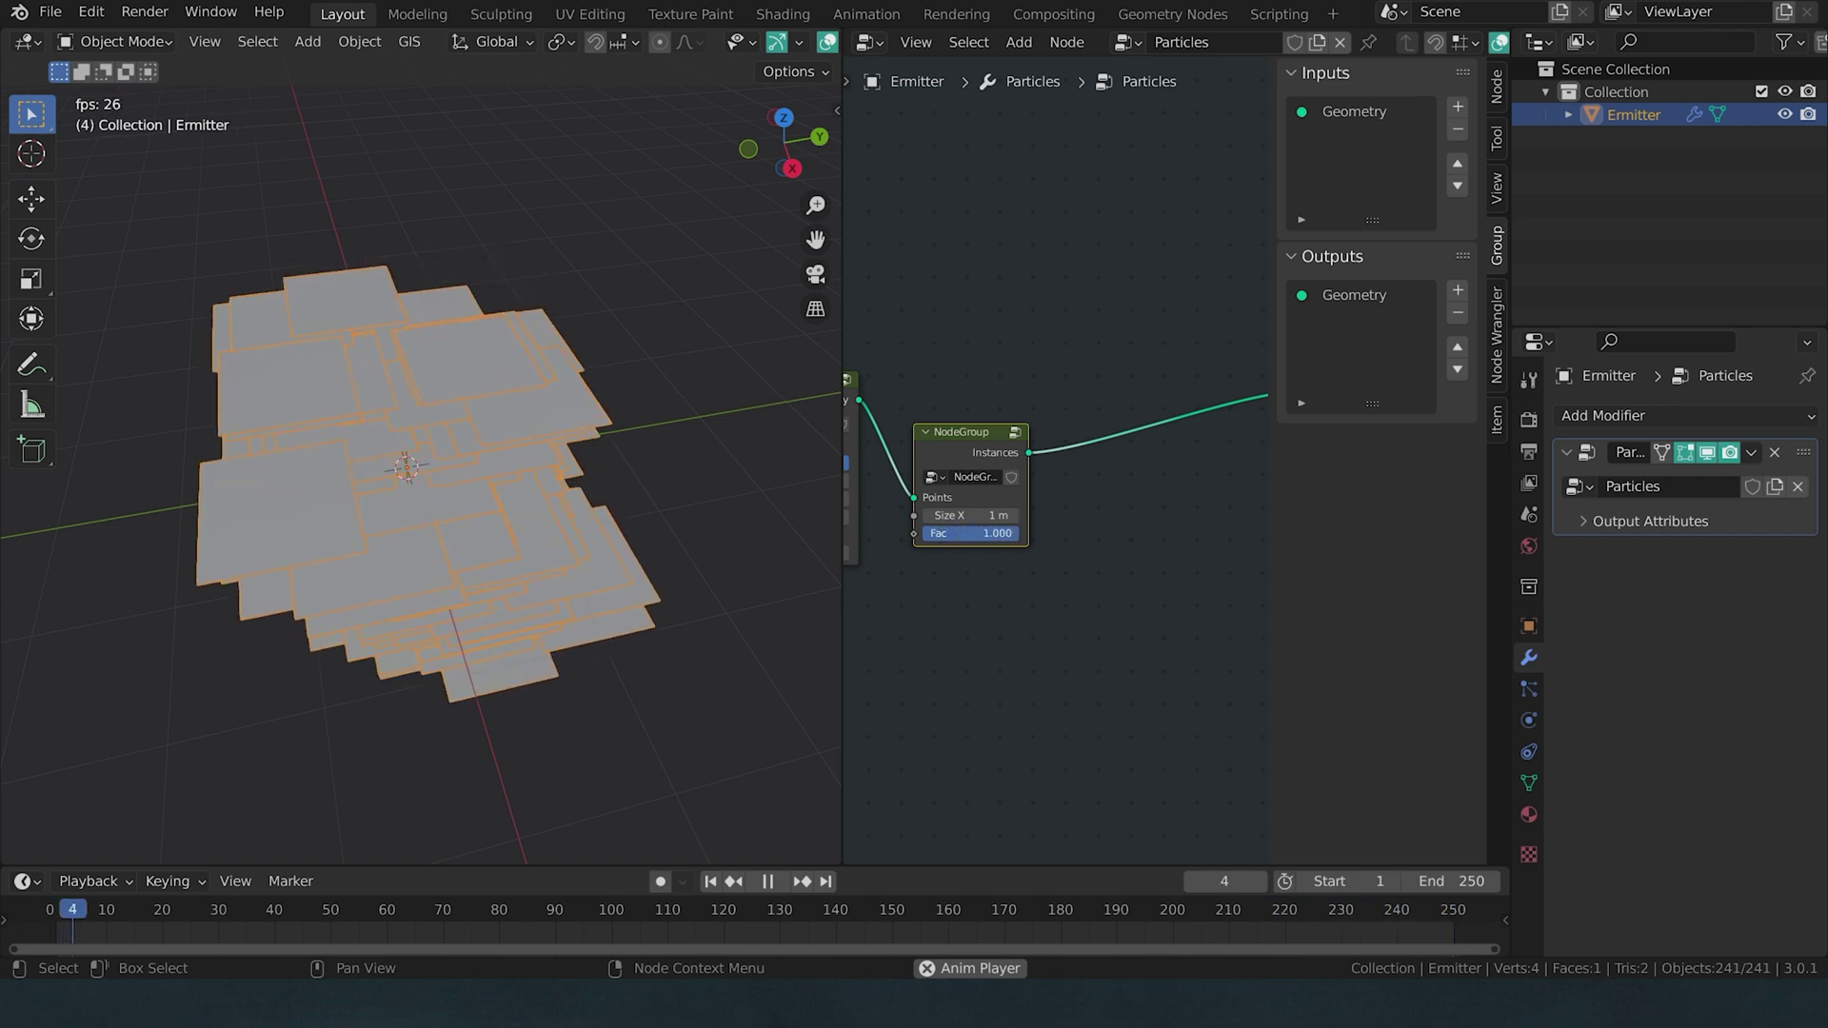
Step: Insert a Math node set to Subtract between the group's Fac input and the Random Value's Min, with 1 as its first value
{"action": "key", "text": "Tab"}
{"action": "key", "text": "shift+a"}
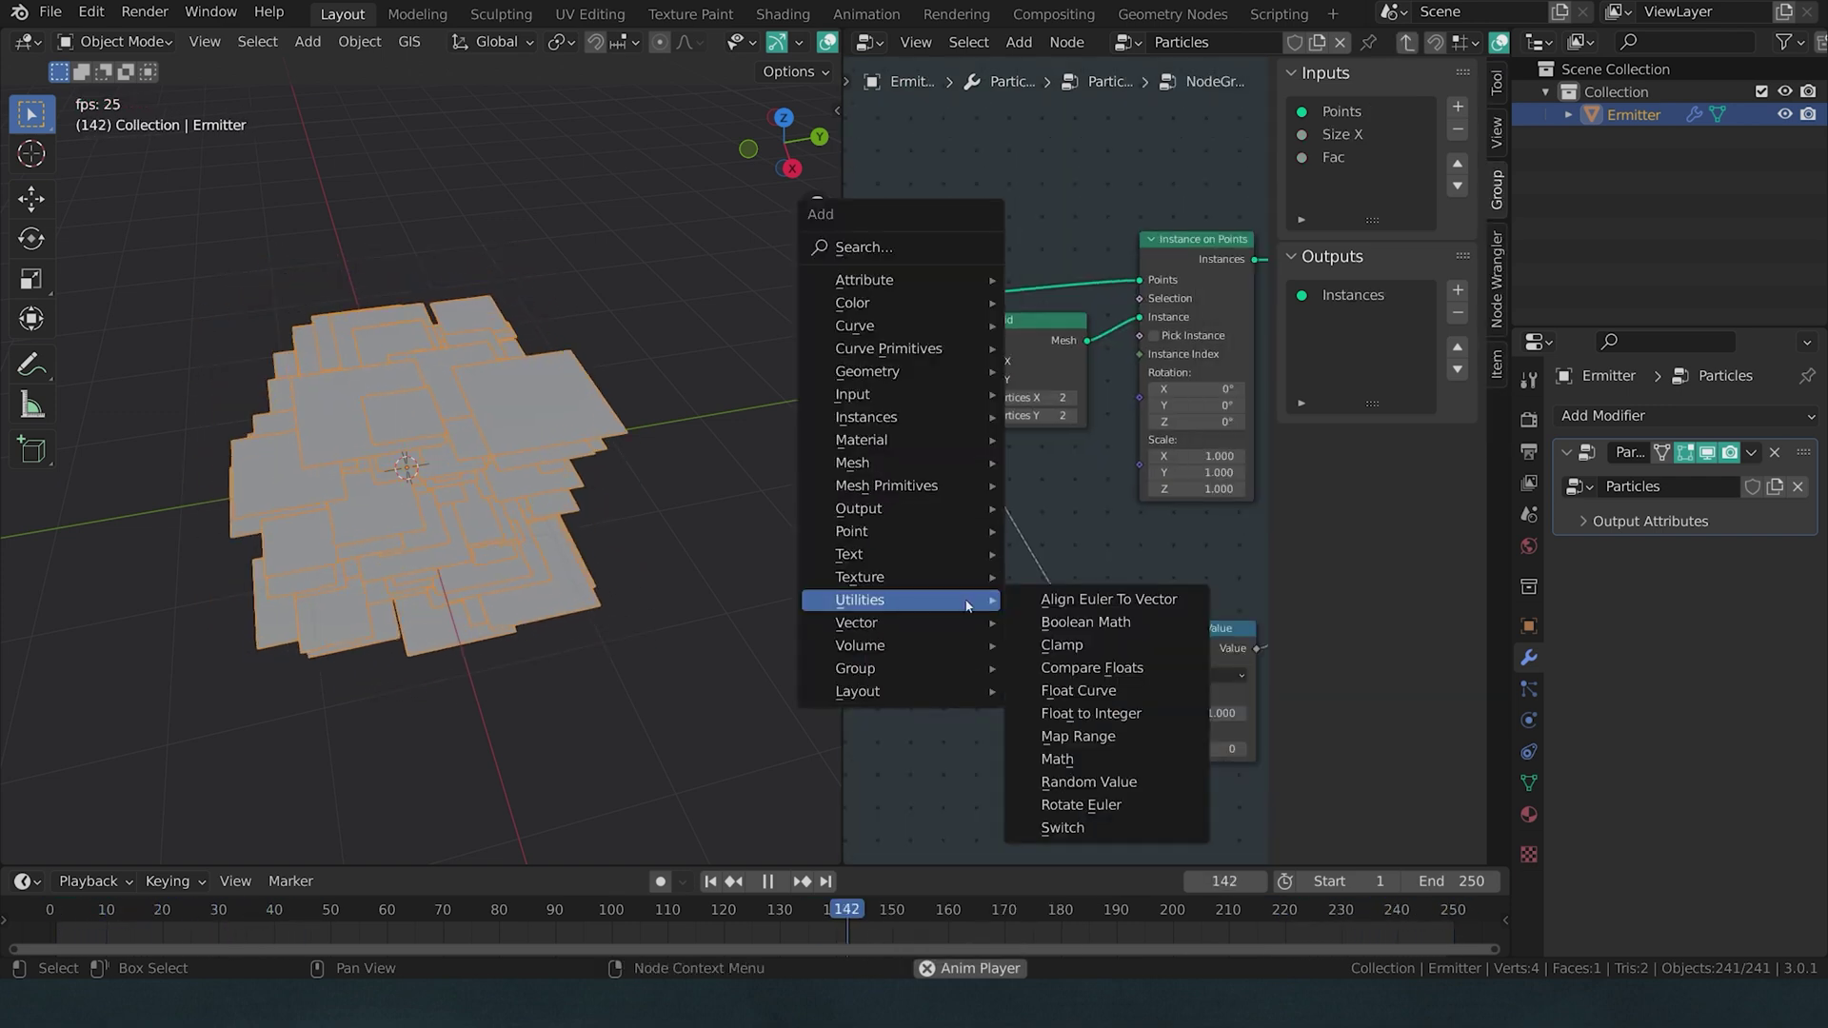
{"action": "left_click", "coordinate": [1057, 759]}
{"action": "left_click", "coordinate": [1015, 581]}
{"action": "left_click", "coordinate": [1017, 593]}
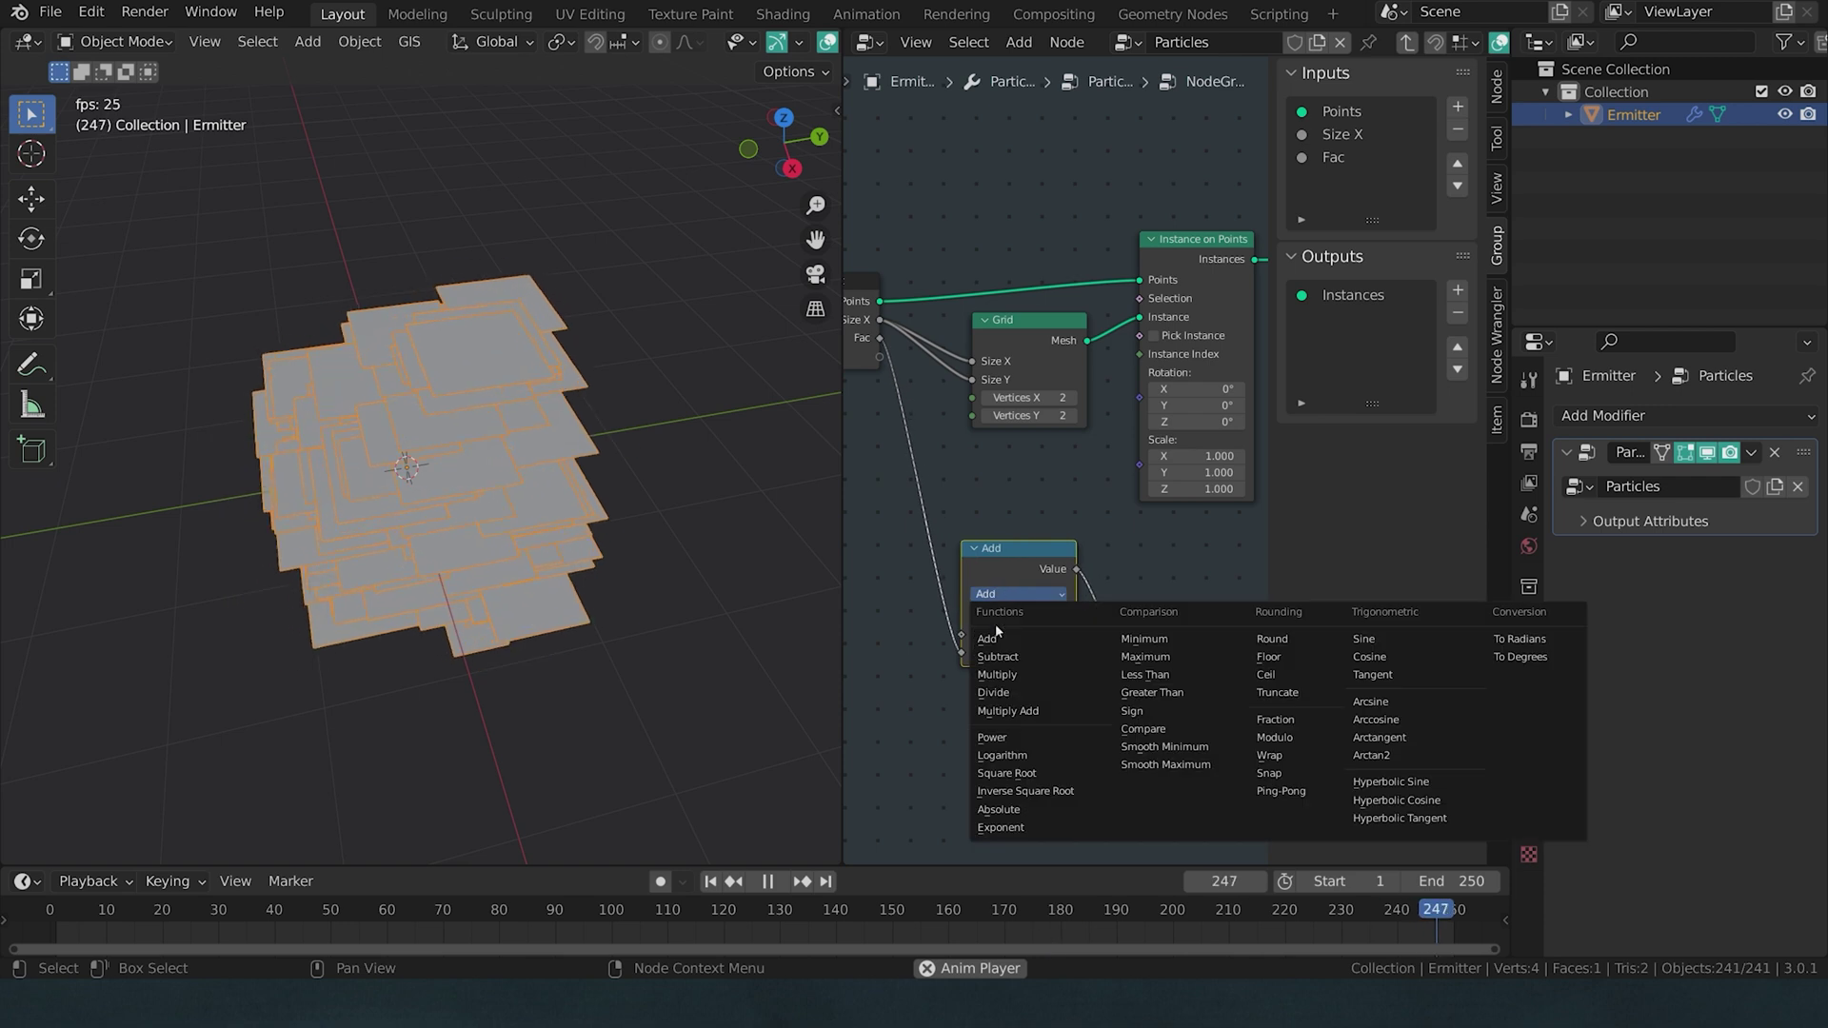
{"action": "left_click", "coordinate": [1001, 659]}
{"action": "left_click", "coordinate": [1016, 633]}
{"action": "type", "text": "1"}
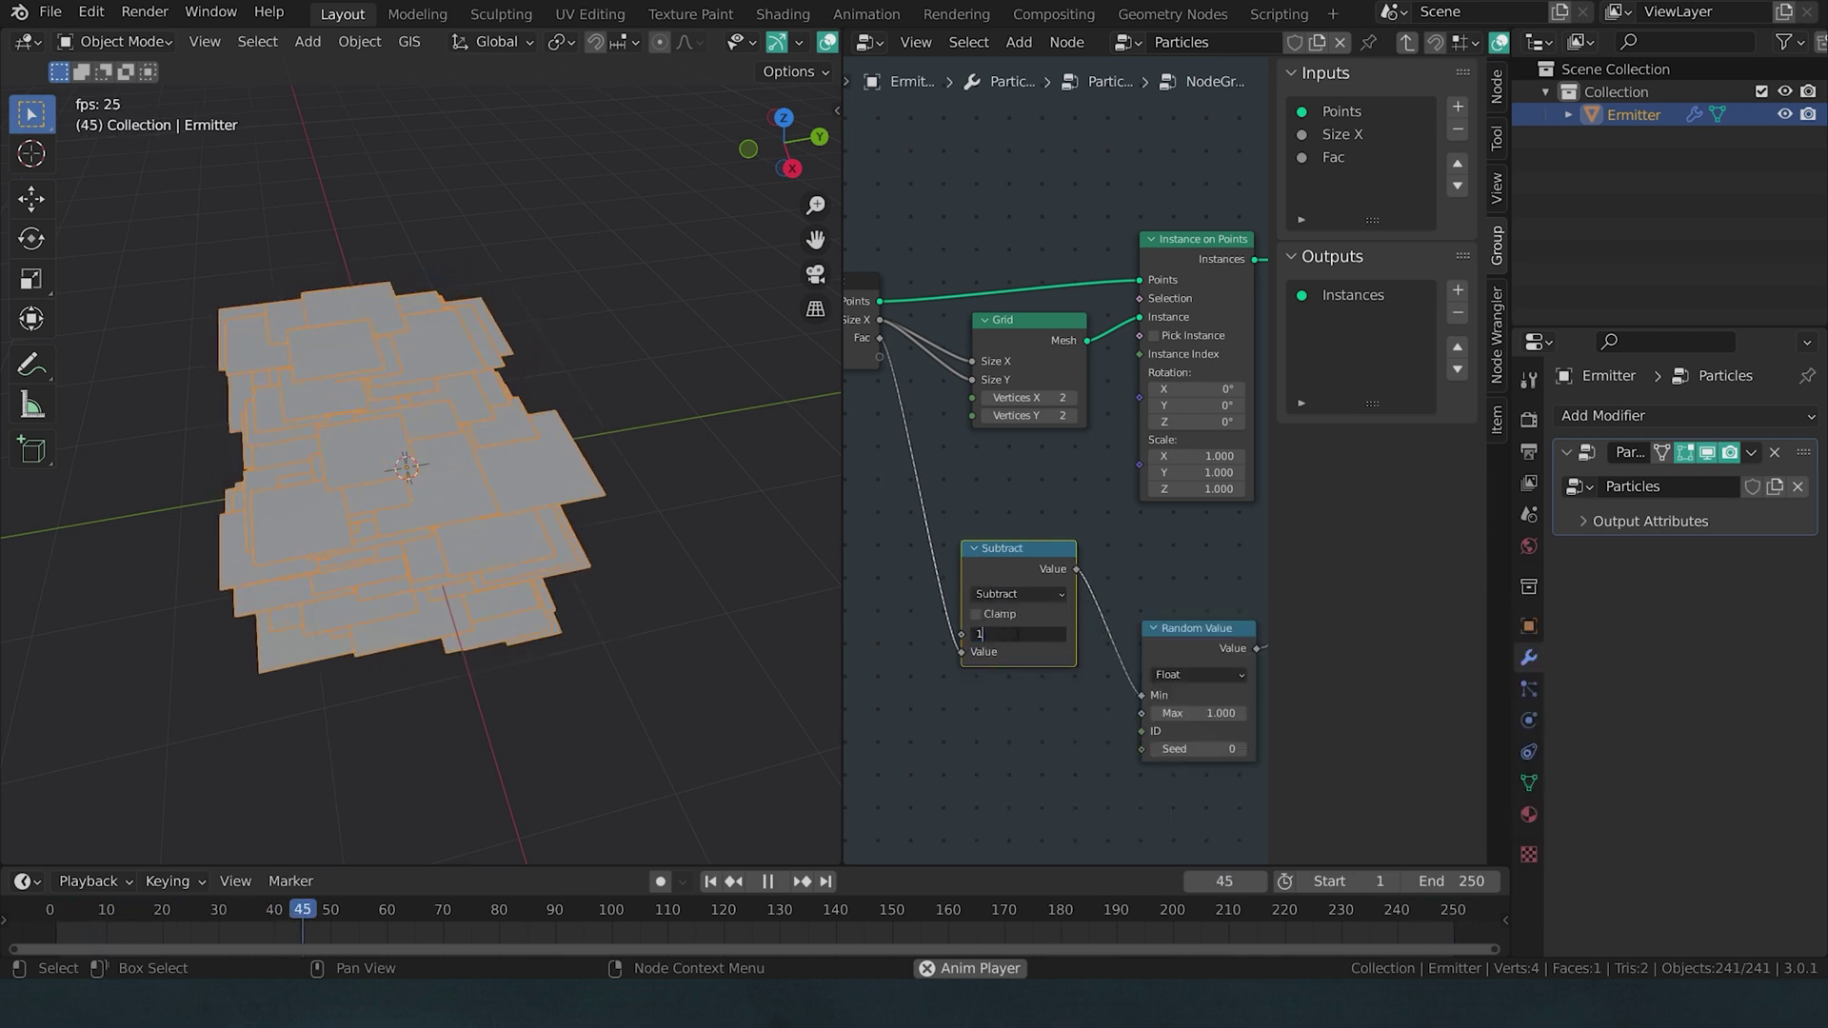
{"action": "key", "text": "Return"}
{"action": "key", "text": "Tab"}
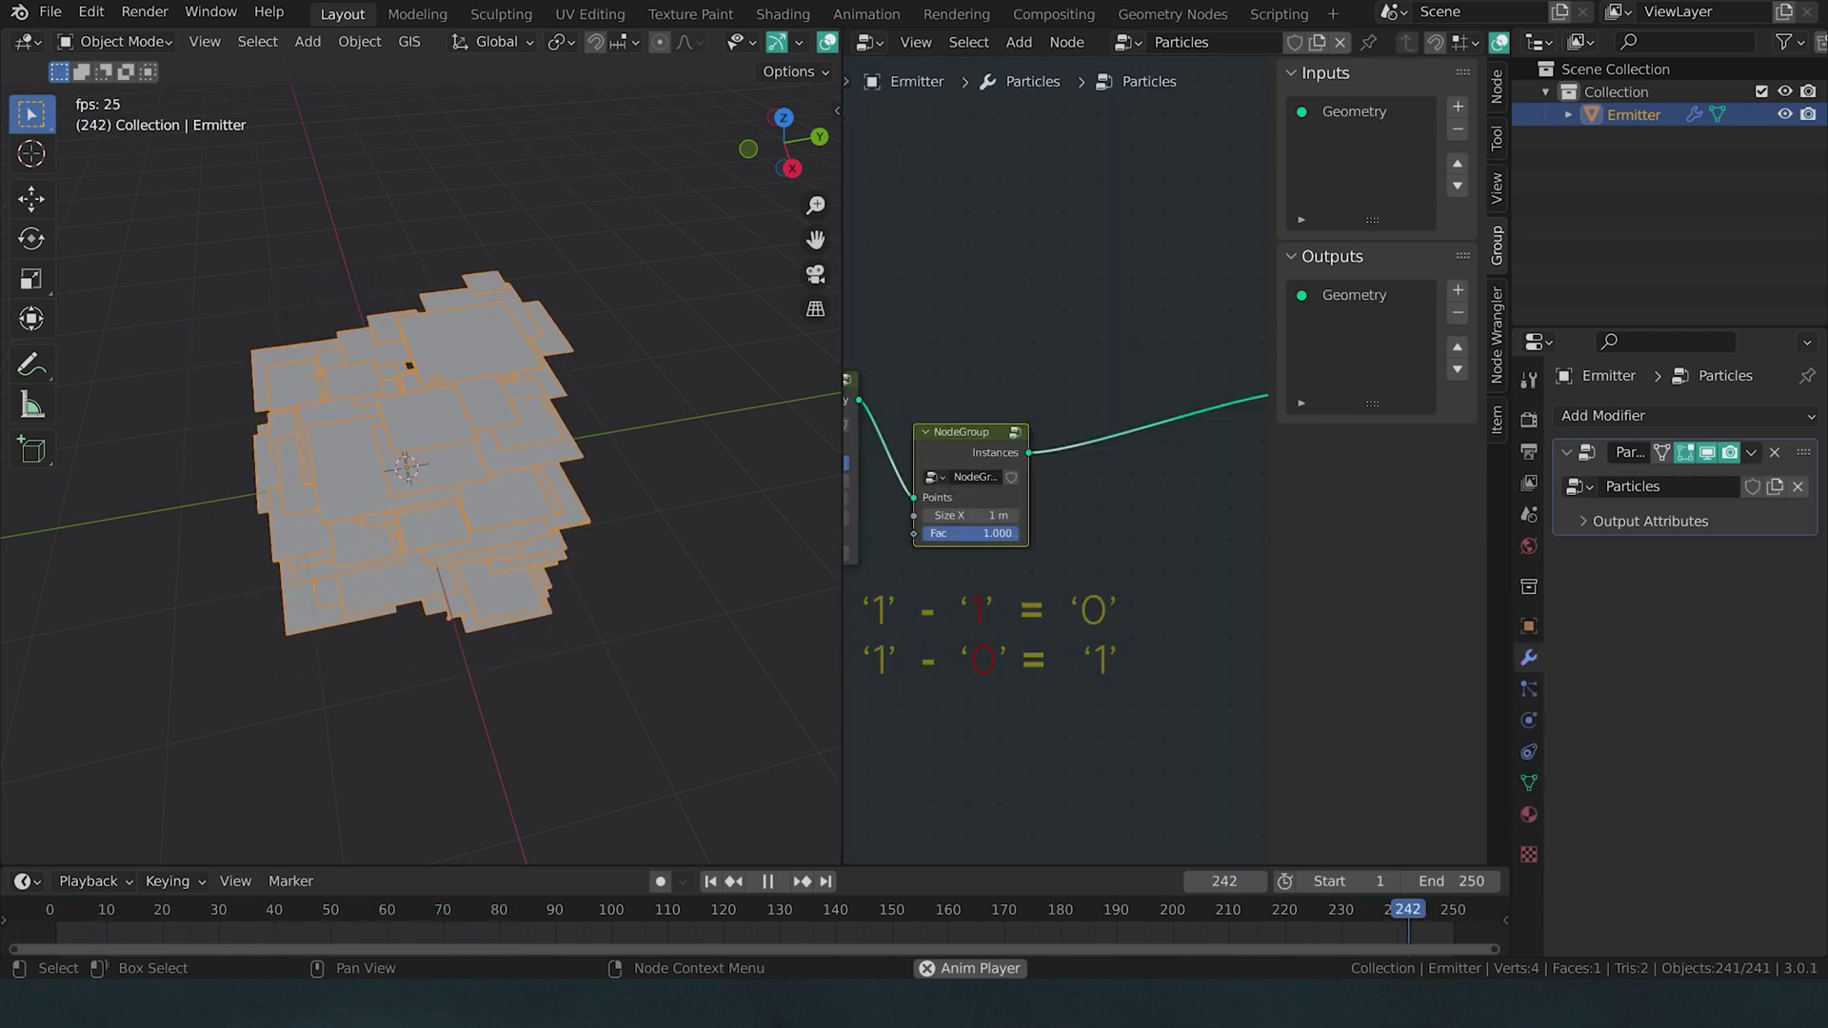
Step: Set the node group's Fac to 0
{"action": "left_click", "coordinate": [967, 533]}
{"action": "type", "text": "0"}
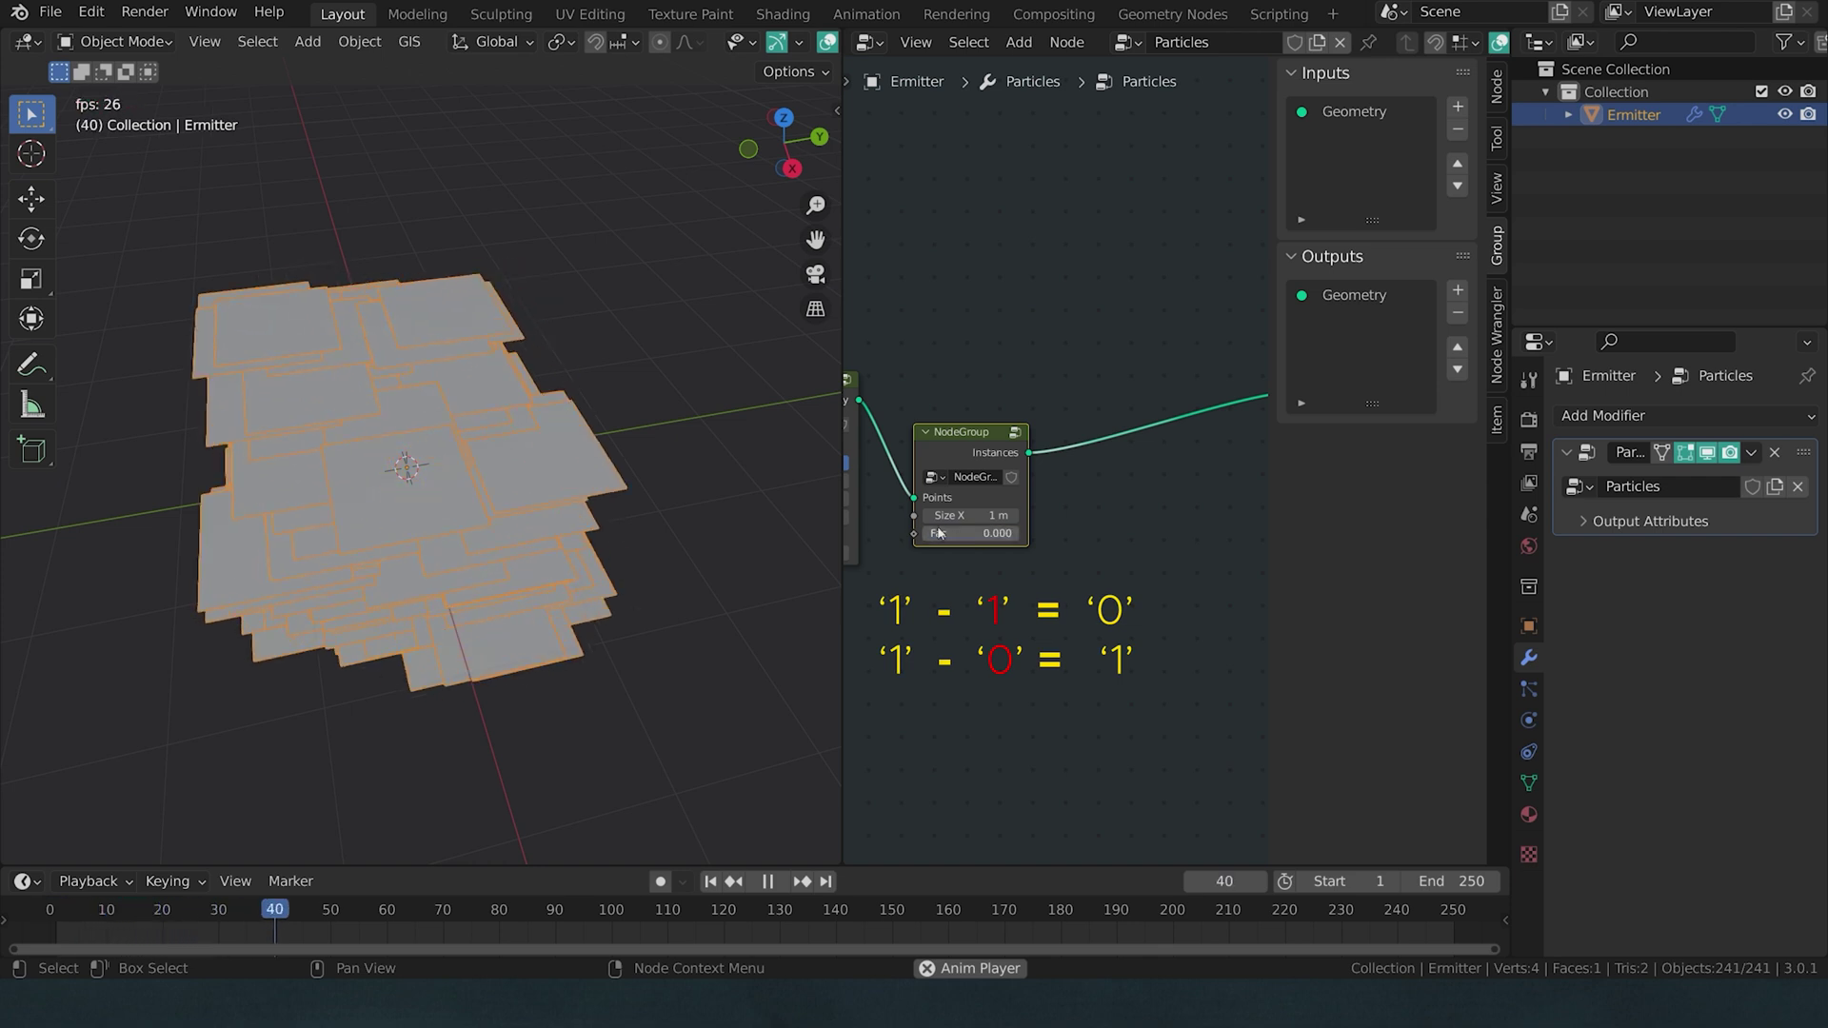
{"action": "key", "text": "Return"}
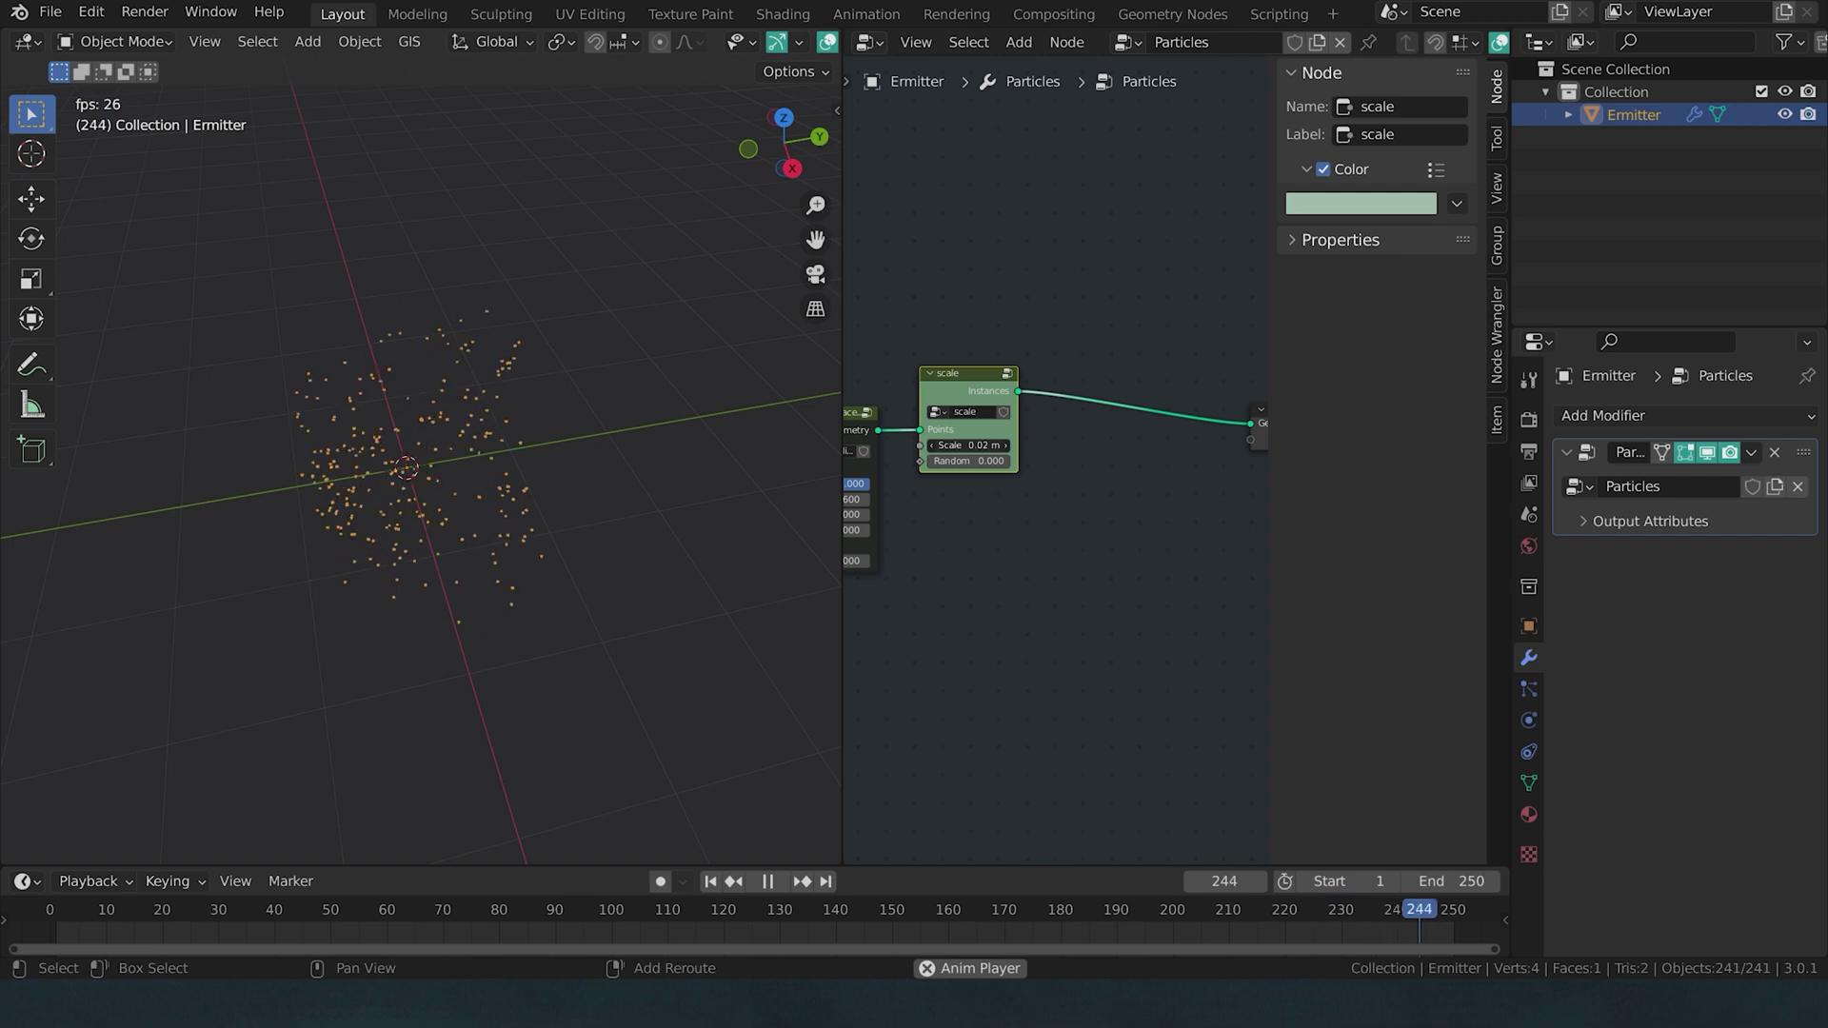
Step: Set the scale group's Scale to 0.04 m and Random to 1.000, and deselect the emitter
{"action": "left_click_drag", "start_coordinate": [968, 446], "coordinate": [1011, 465], "text": "shift"}
{"action": "left_click", "coordinate": [562, 425]}
{"action": "scroll", "coordinate": [552, 442], "scroll_direction": "up", "scroll_amount": 3}
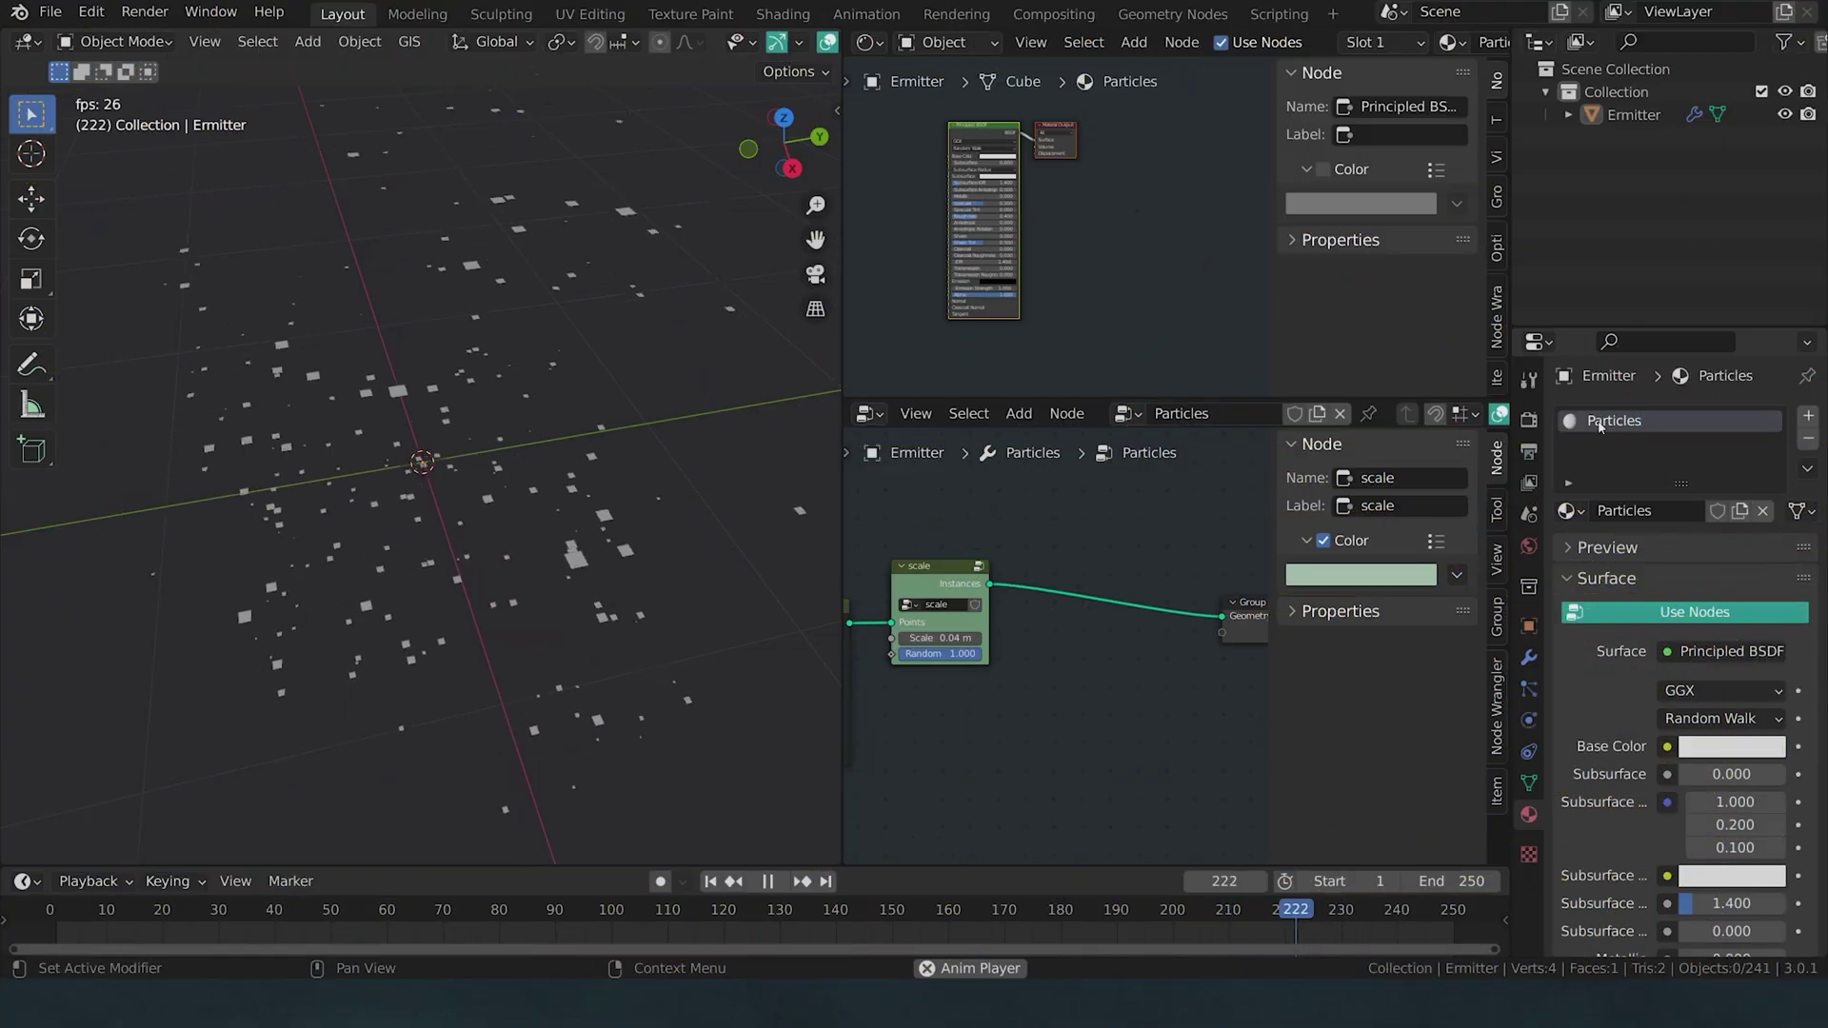
Step: Insert a Set Material node between the scale group and the Group Output, using the Particles material
{"action": "key", "text": "shift+a"}
{"action": "mouse_move", "coordinate": [939, 380]}
{"action": "left_click", "coordinate": [1175, 475]}
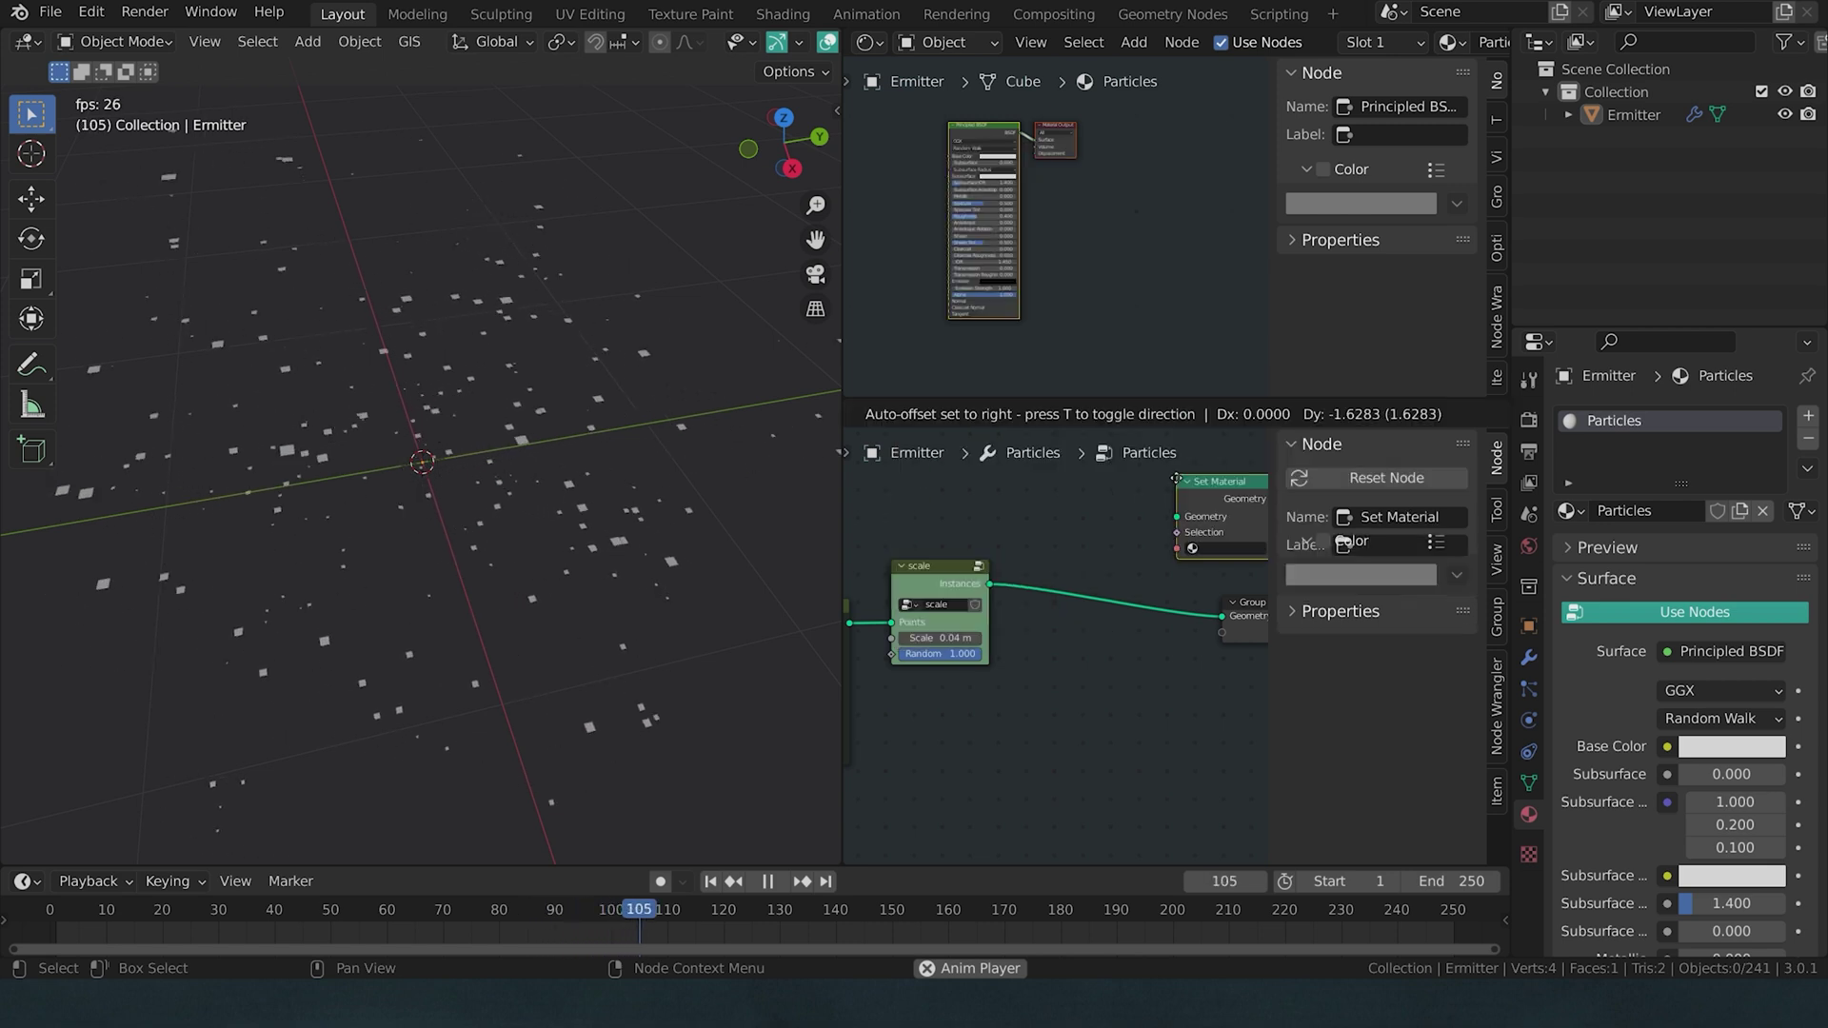
{"action": "left_click", "coordinate": [1068, 564]}
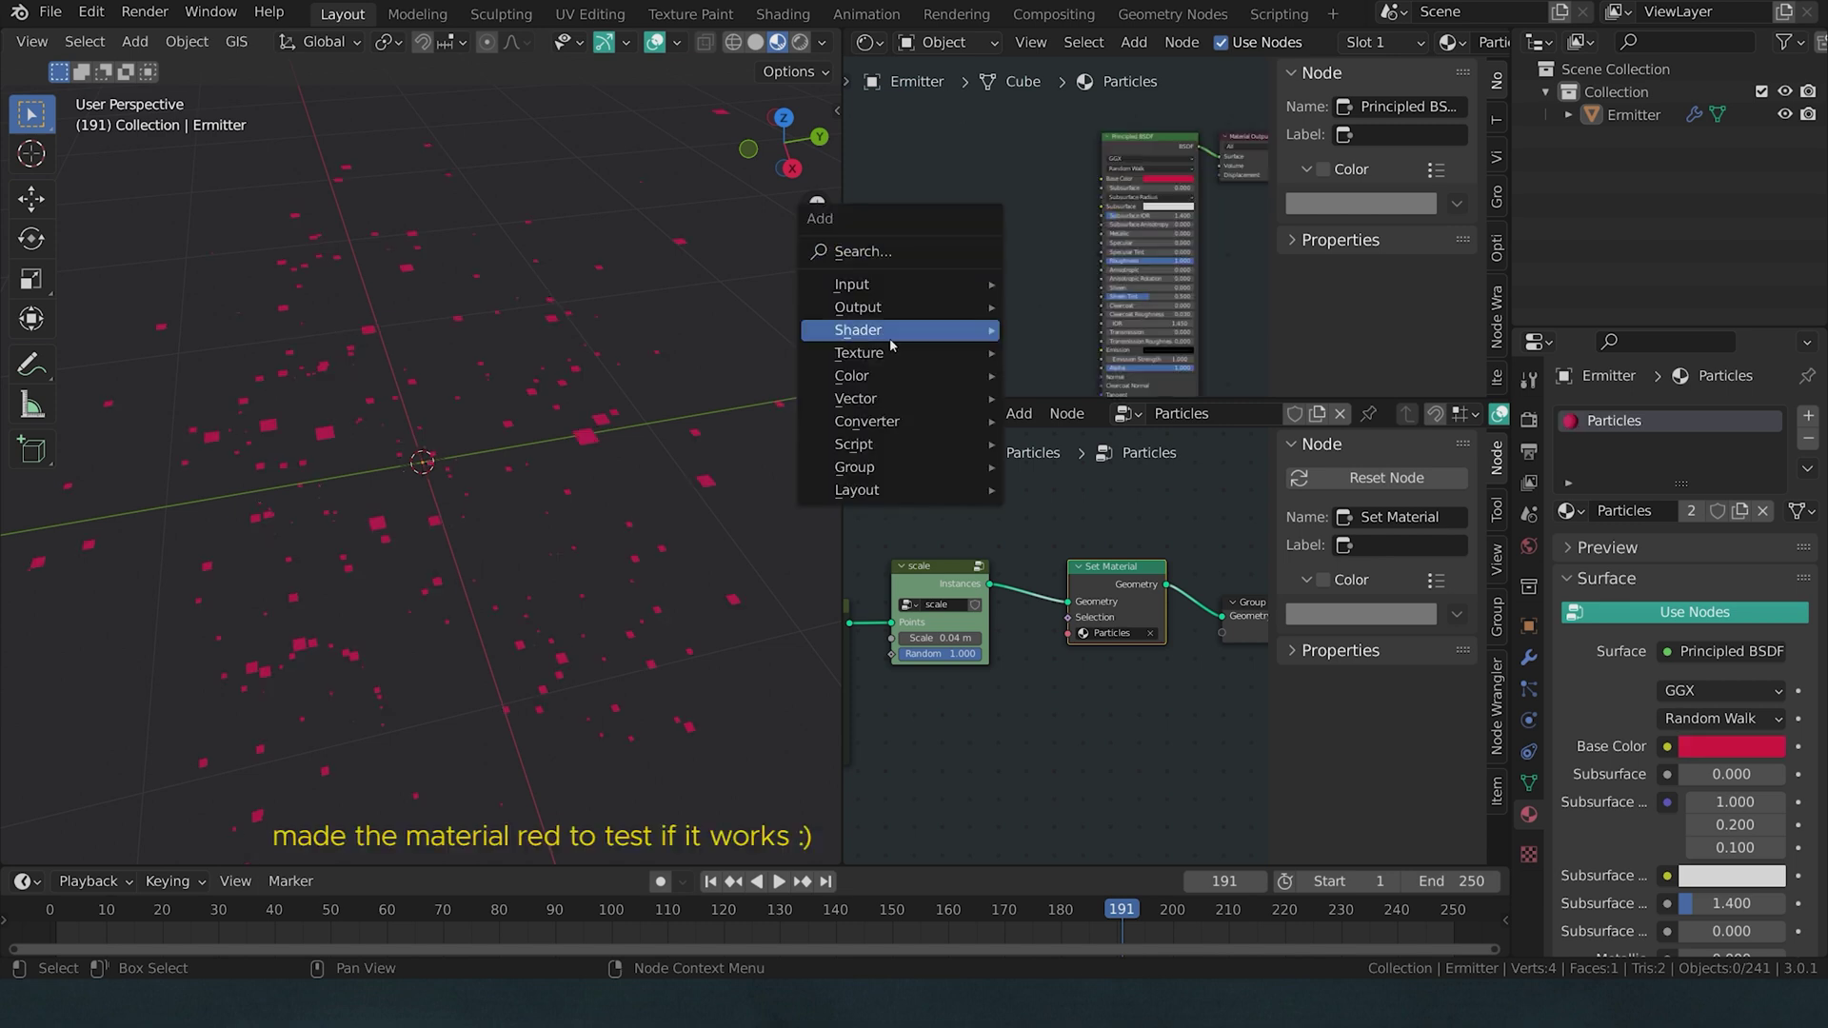
Step: Add a Gradient Texture node to the Particles material, beside the Principled BSDF
{"action": "mouse_move", "coordinate": [889, 362]}
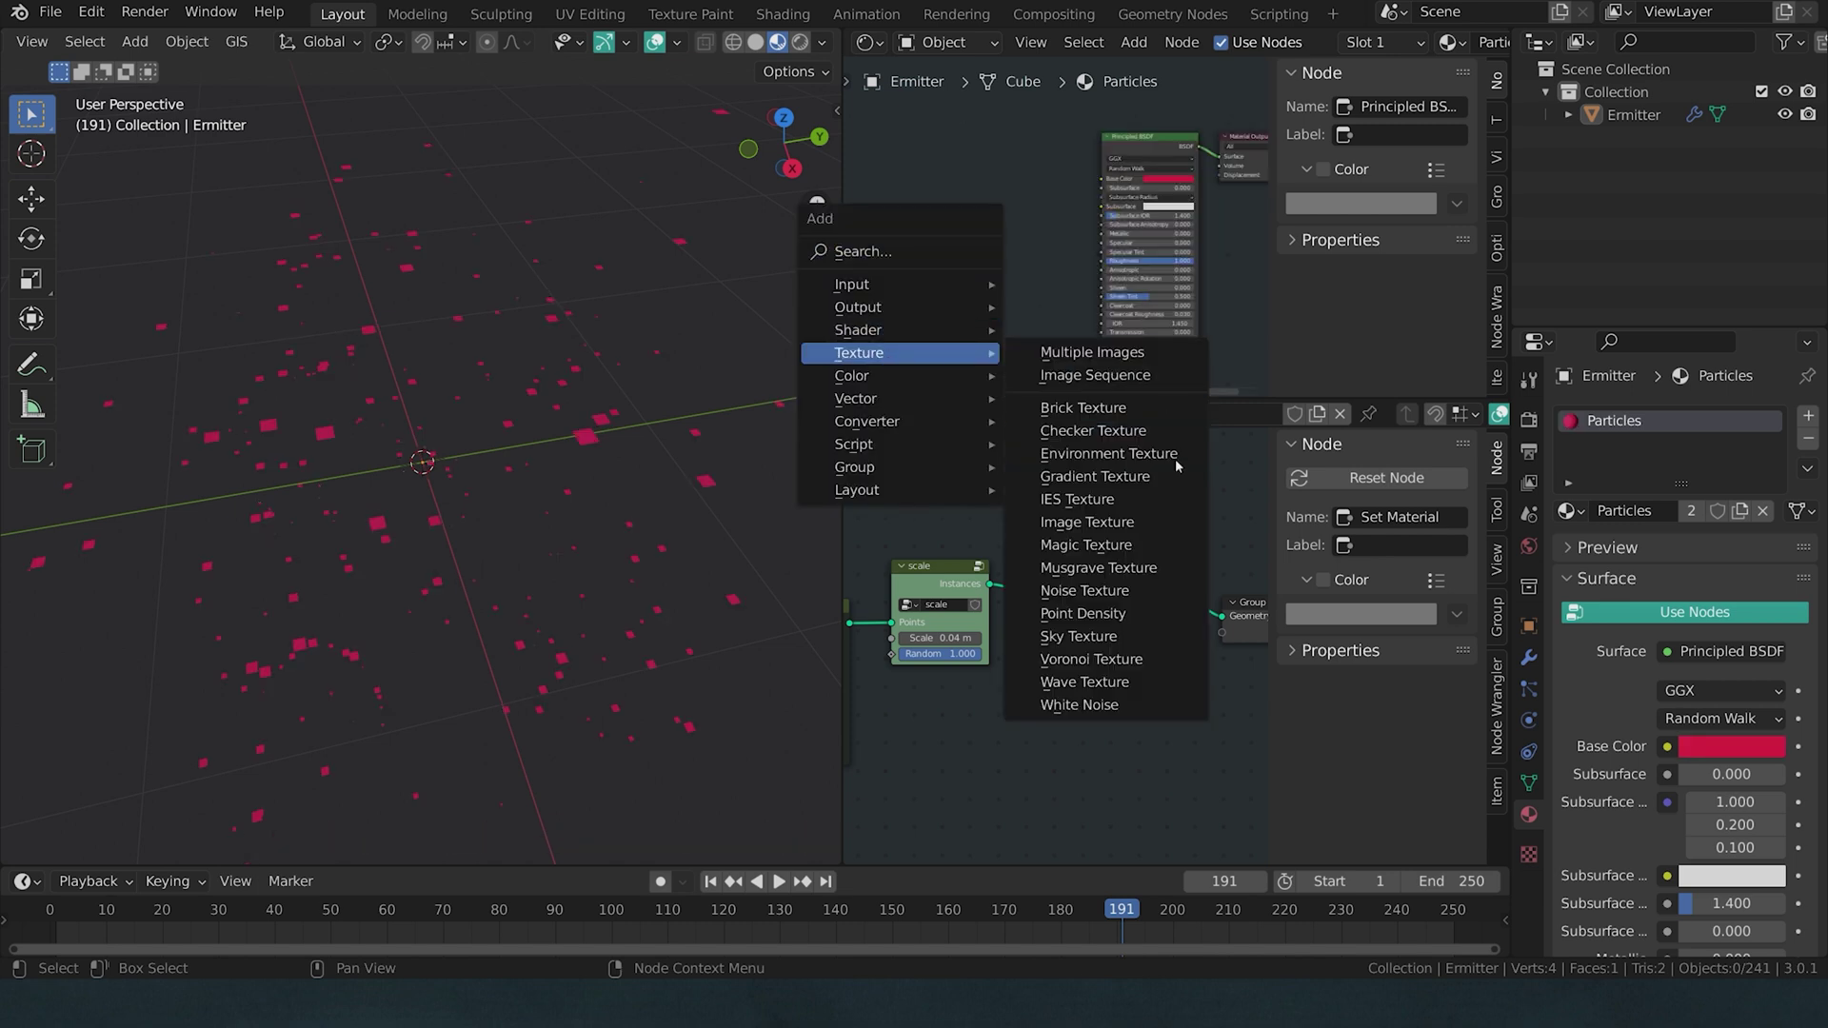
{"action": "left_click", "coordinate": [1095, 476]}
{"action": "left_click", "coordinate": [951, 211]}
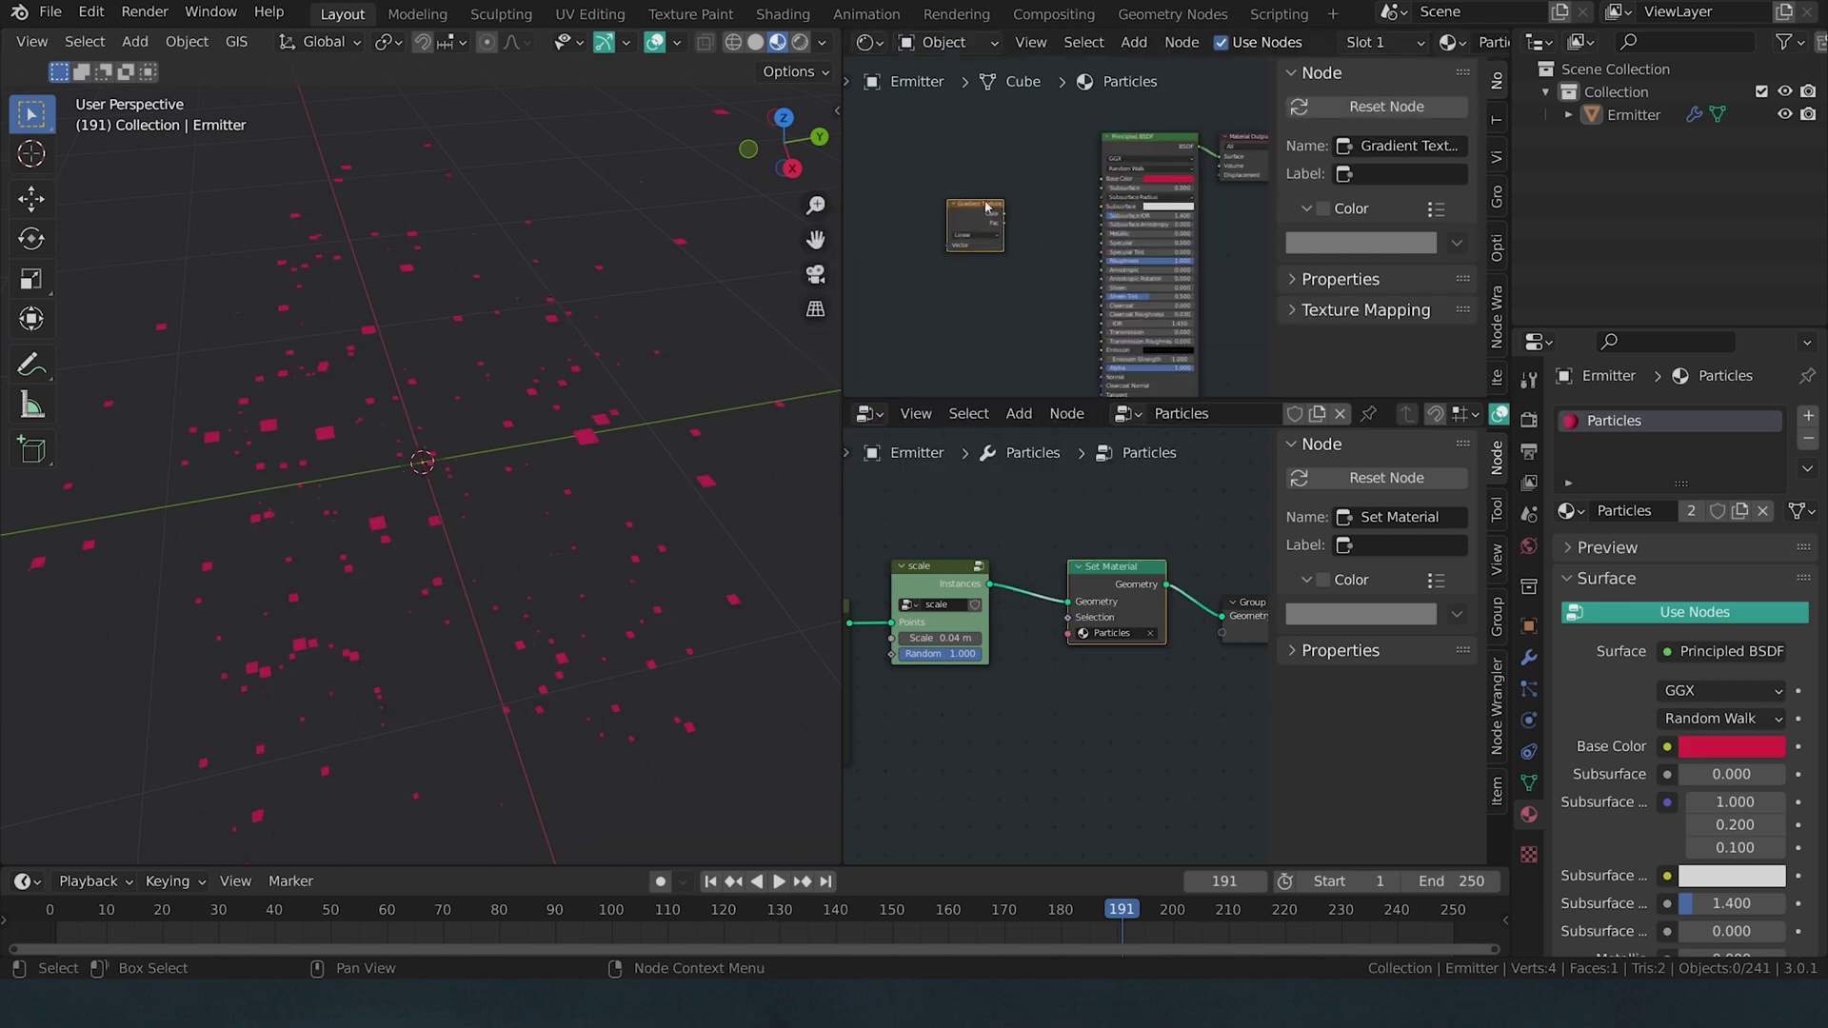
Step: Preview the Gradient Texture on the plane and set its gradient type to Spherical
{"action": "scroll", "coordinate": [996, 207], "scroll_direction": "up", "scroll_amount": 2}
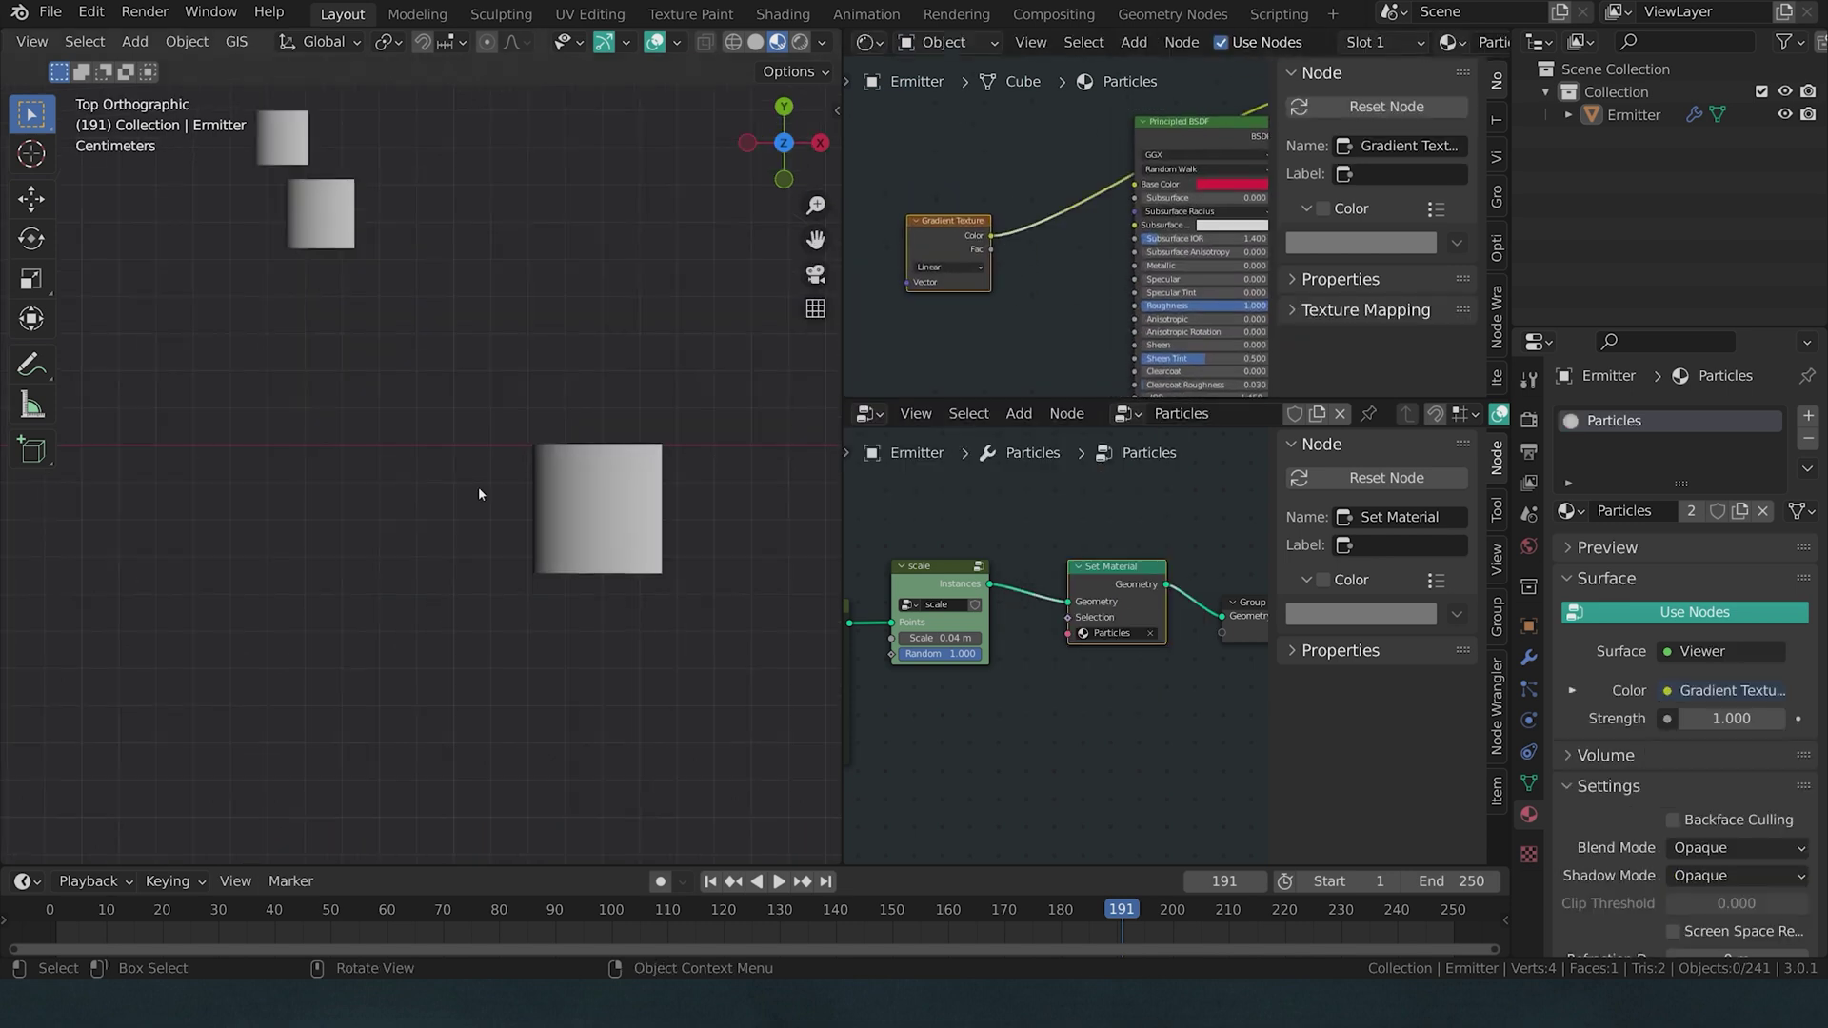
{"action": "scroll", "coordinate": [442, 470], "scroll_direction": "up", "scroll_amount": 3}
{"action": "scroll", "coordinate": [443, 470], "scroll_direction": "up", "scroll_amount": 3}
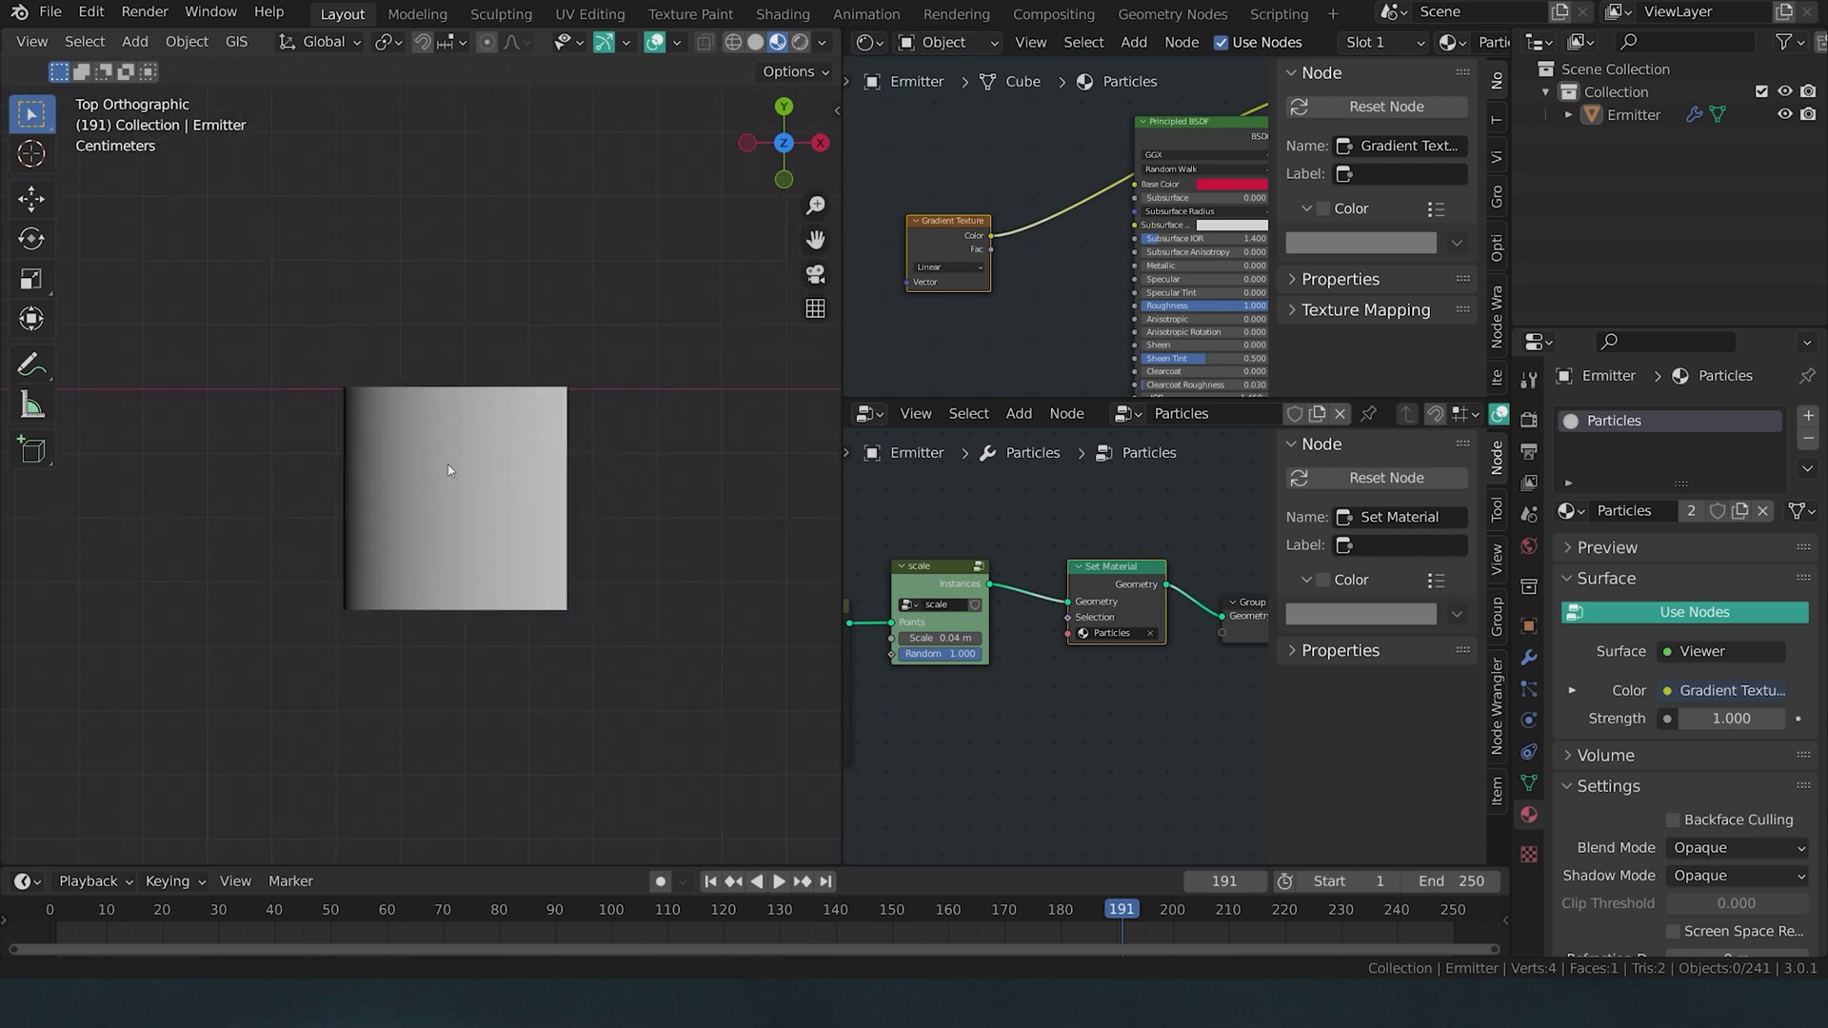
{"action": "left_click", "coordinate": [948, 266]}
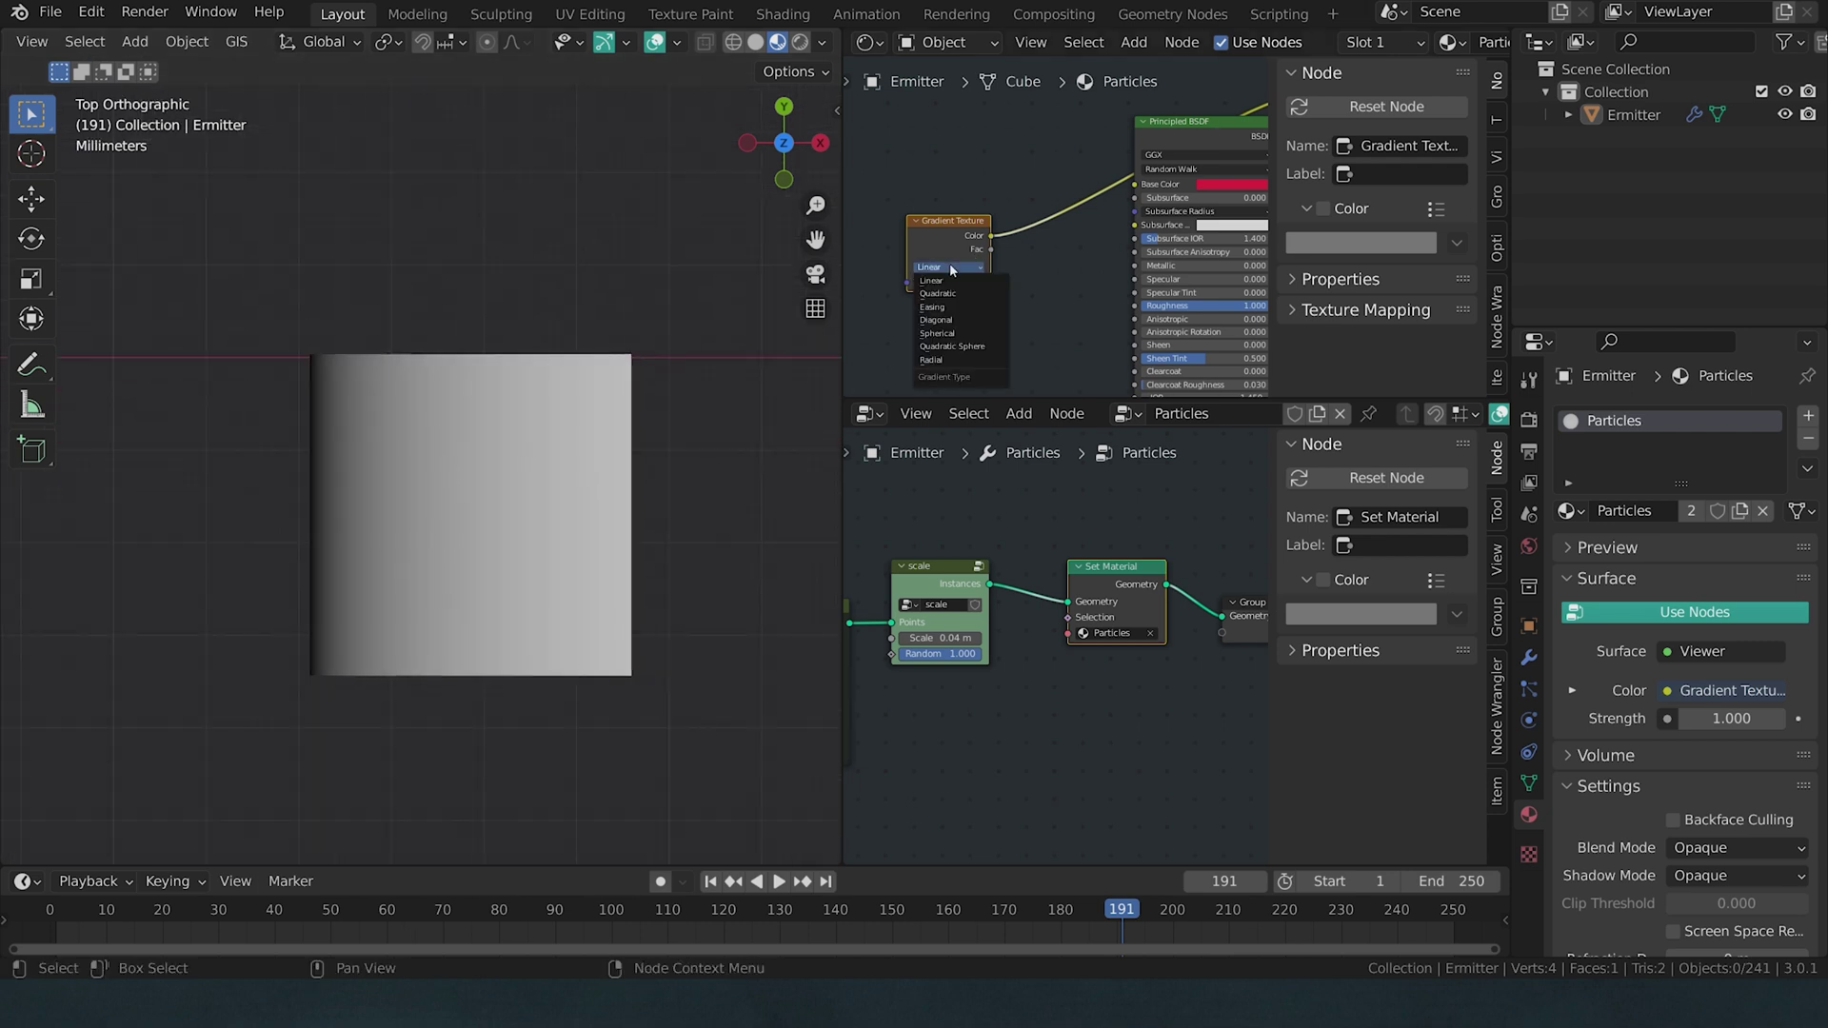
{"action": "left_click", "coordinate": [964, 333]}
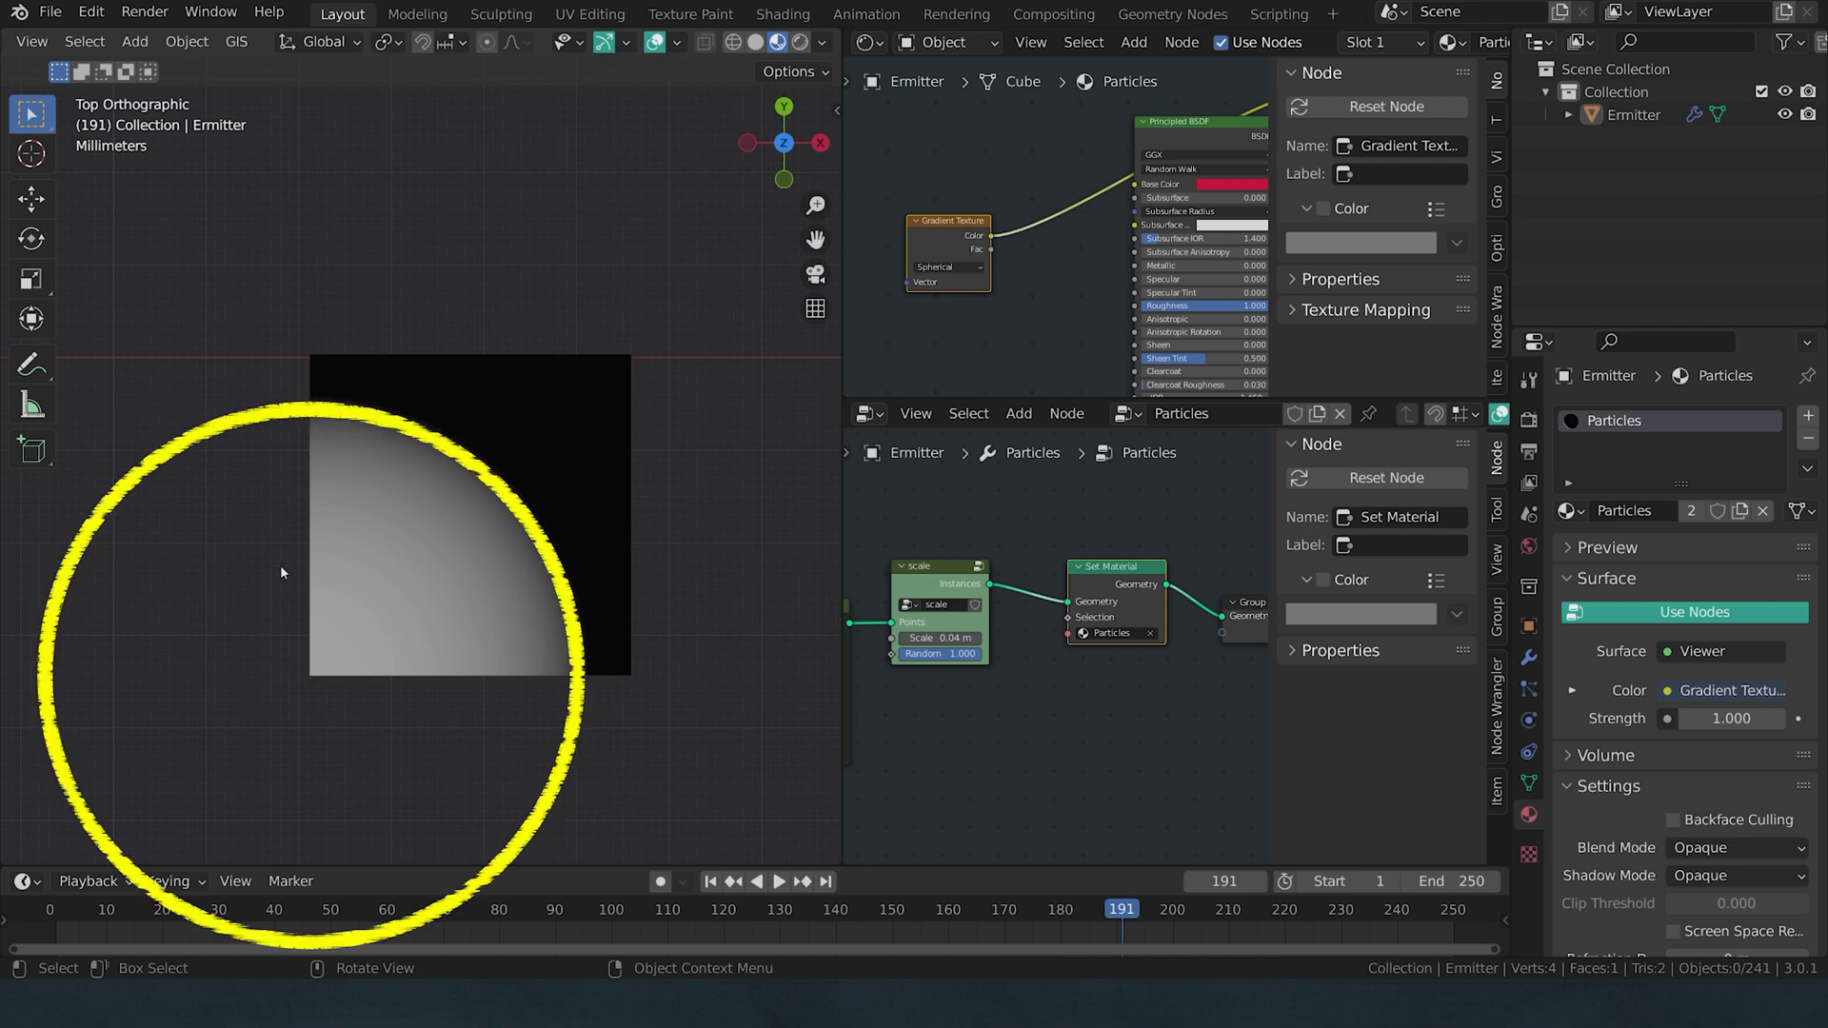
Step: Add Mapping and Texture Coordinate nodes in front of the Gradient Texture
{"action": "scroll", "coordinate": [954, 226], "scroll_direction": "down", "scroll_amount": 1}
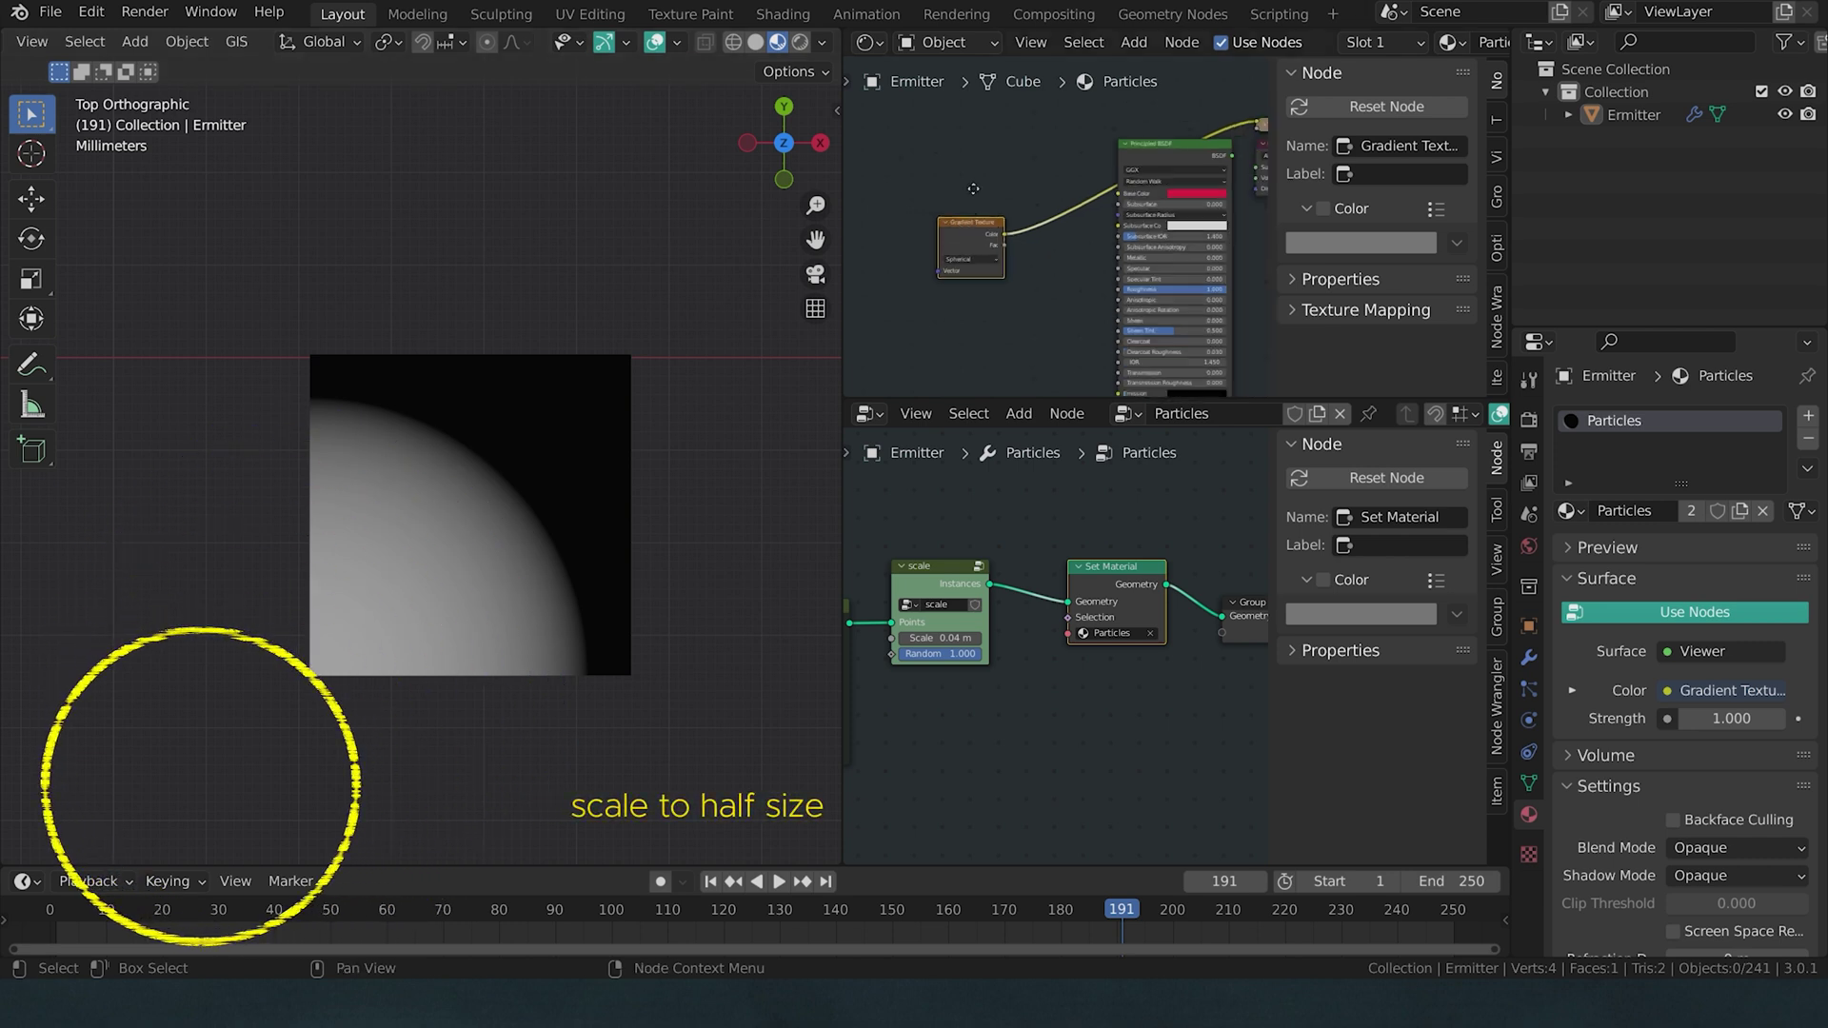
{"action": "left_click_drag", "start_coordinate": [973, 188], "coordinate": [942, 179]}
{"action": "middle_click_drag", "start_coordinate": [964, 179], "coordinate": [1060, 217]}
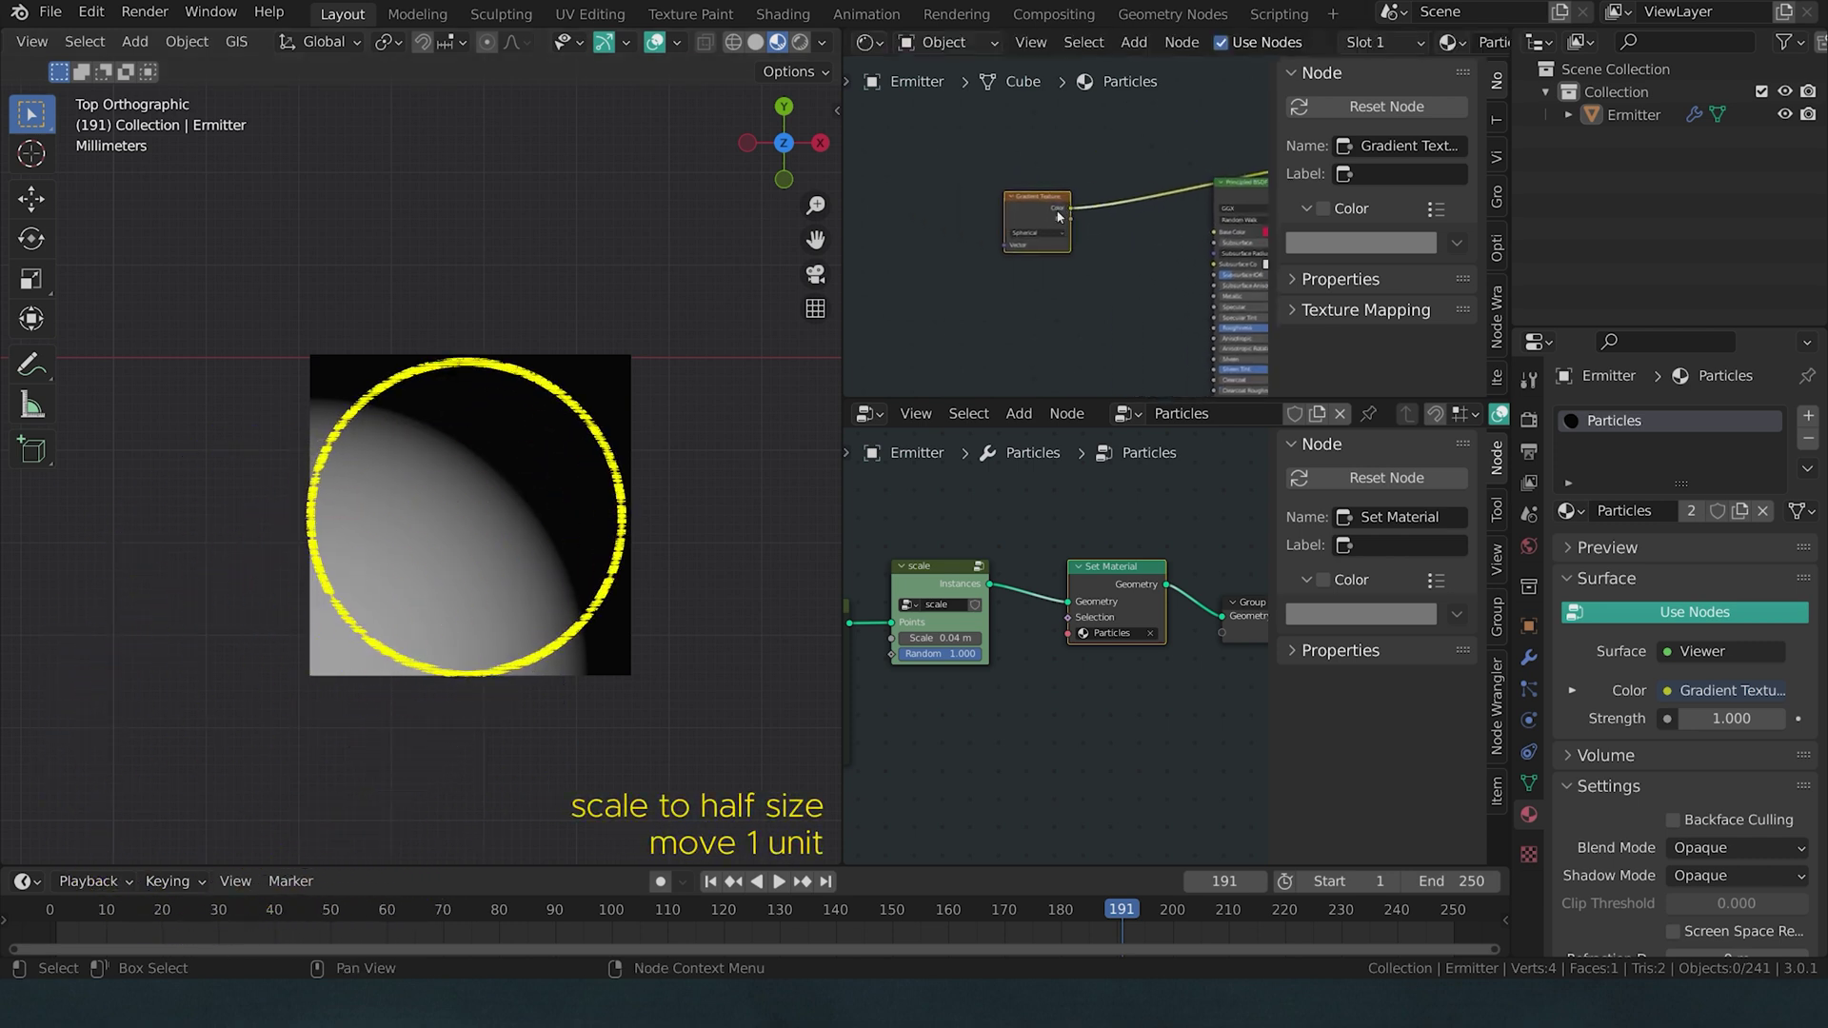
{"action": "left_click_drag", "start_coordinate": [1059, 217], "coordinate": [1106, 224]}
{"action": "key", "text": "ctrl+t"}
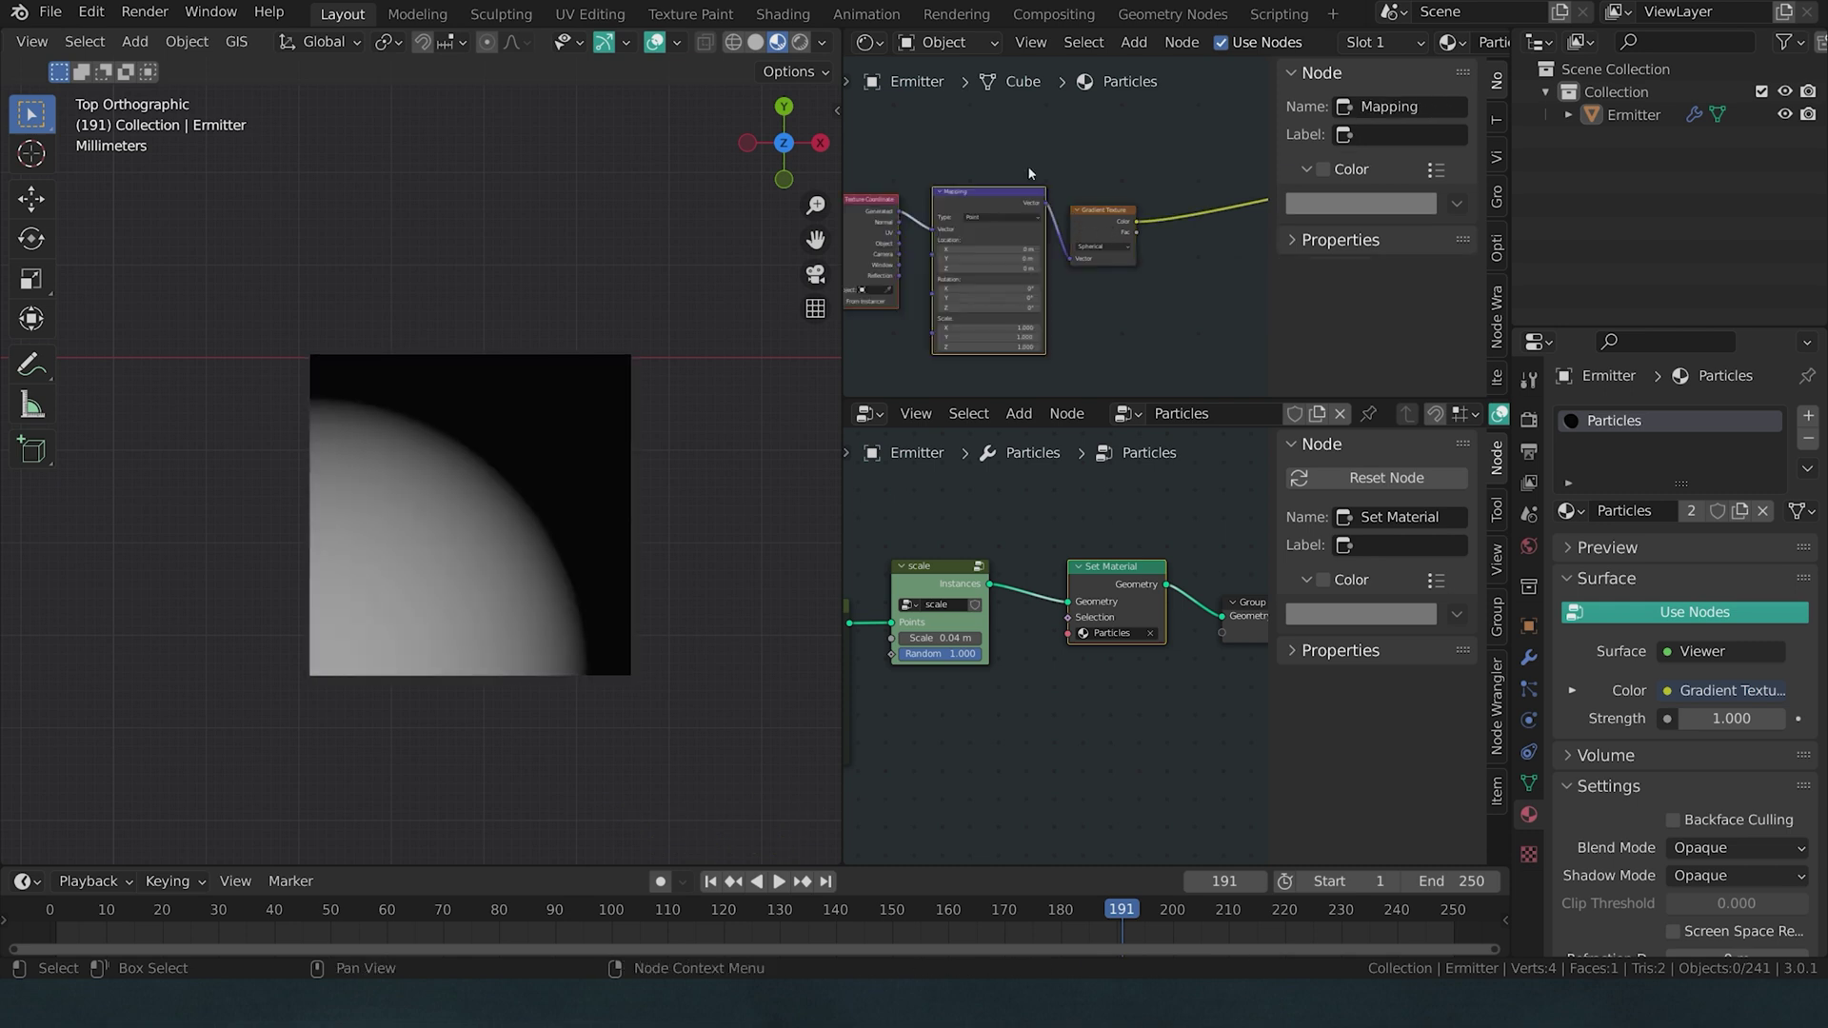
Step: Set the Mapping node's Scale to 2.000 on the X, Y and Z axes
{"action": "middle_click_drag", "start_coordinate": [1028, 173], "coordinate": [1131, 248]}
{"action": "scroll", "coordinate": [1033, 245], "scroll_direction": "up", "scroll_amount": 1}
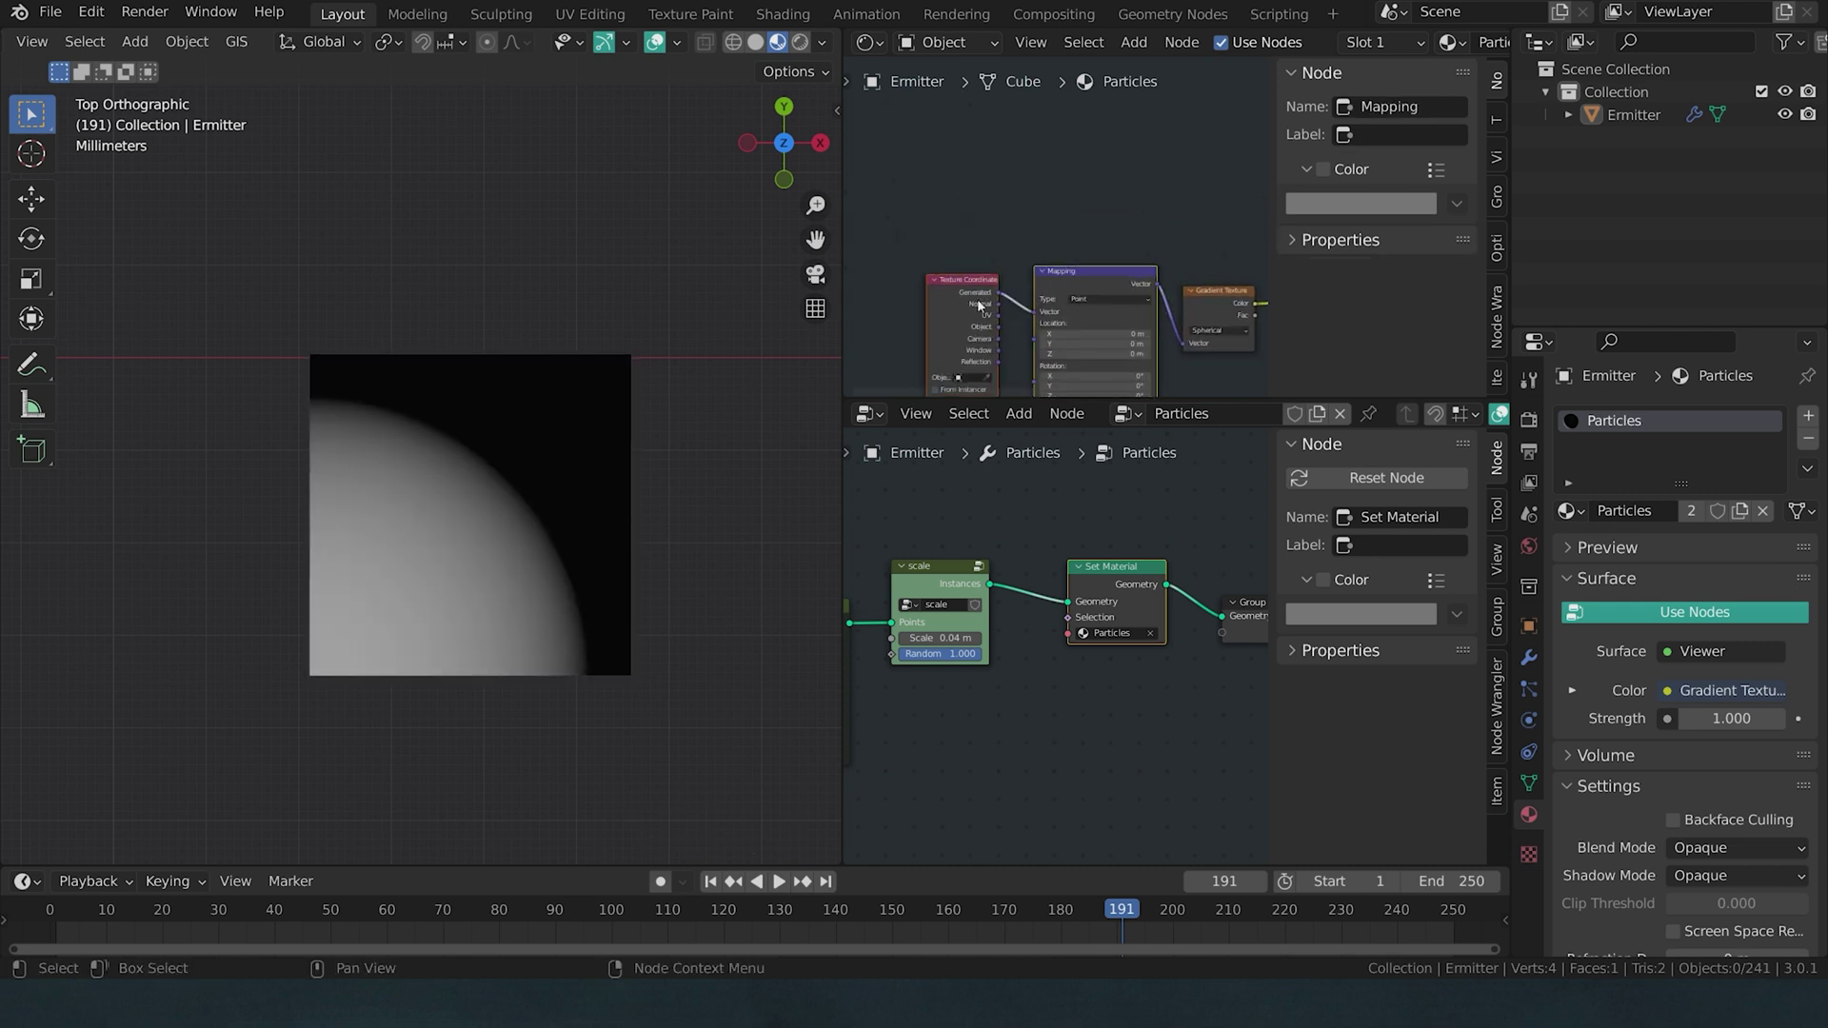
{"action": "scroll", "coordinate": [1132, 259], "scroll_direction": "up", "scroll_amount": 3}
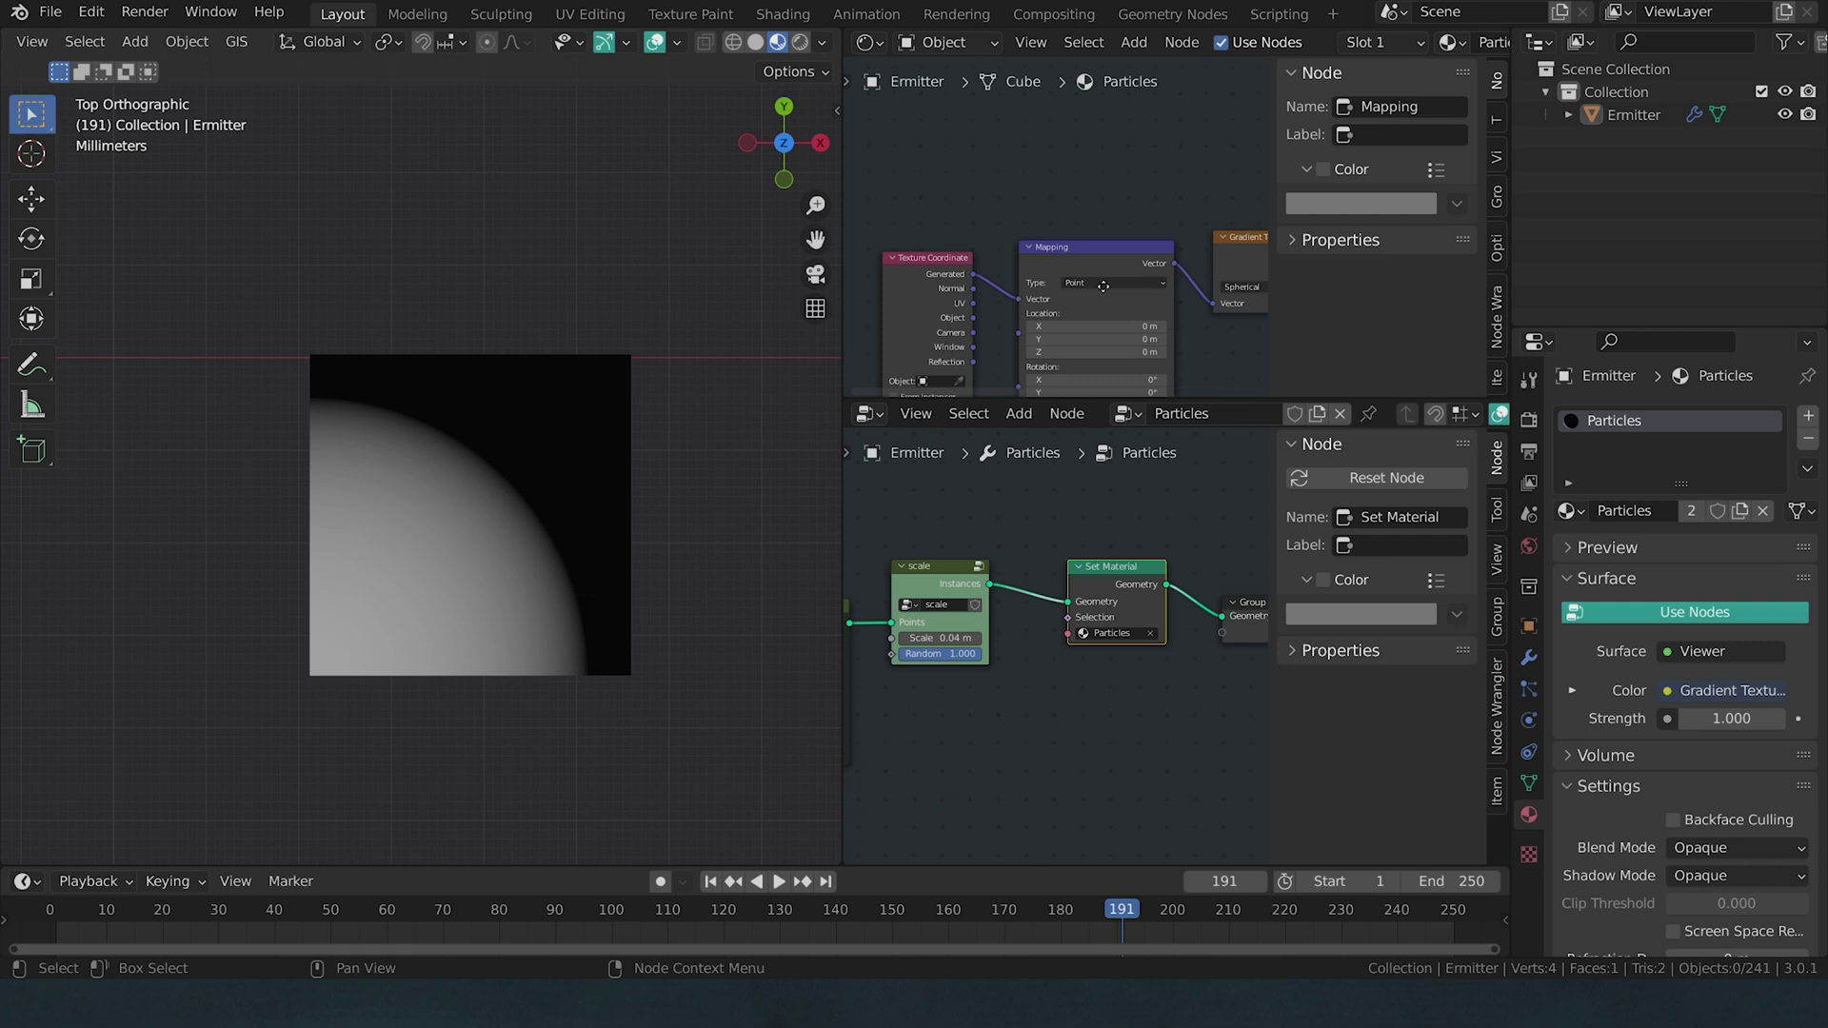
{"action": "middle_click_drag", "start_coordinate": [1051, 284], "coordinate": [1048, 220]}
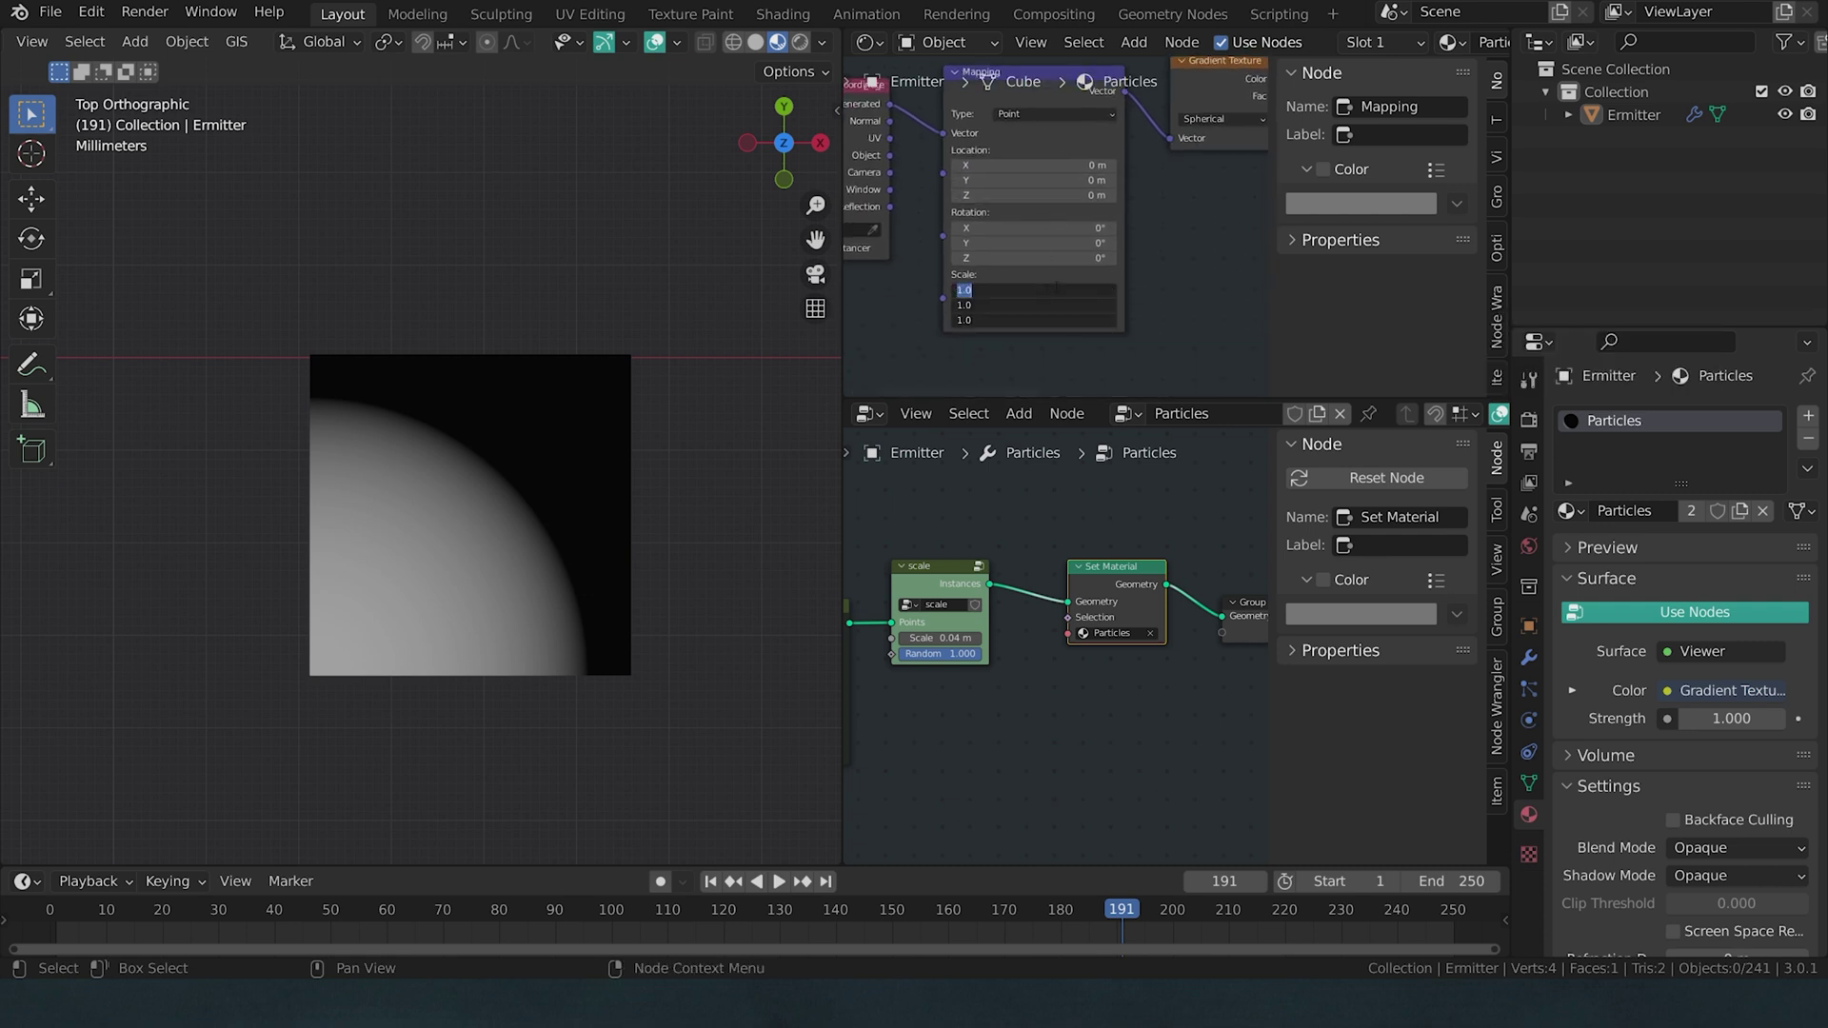
{"action": "key", "text": "Return"}
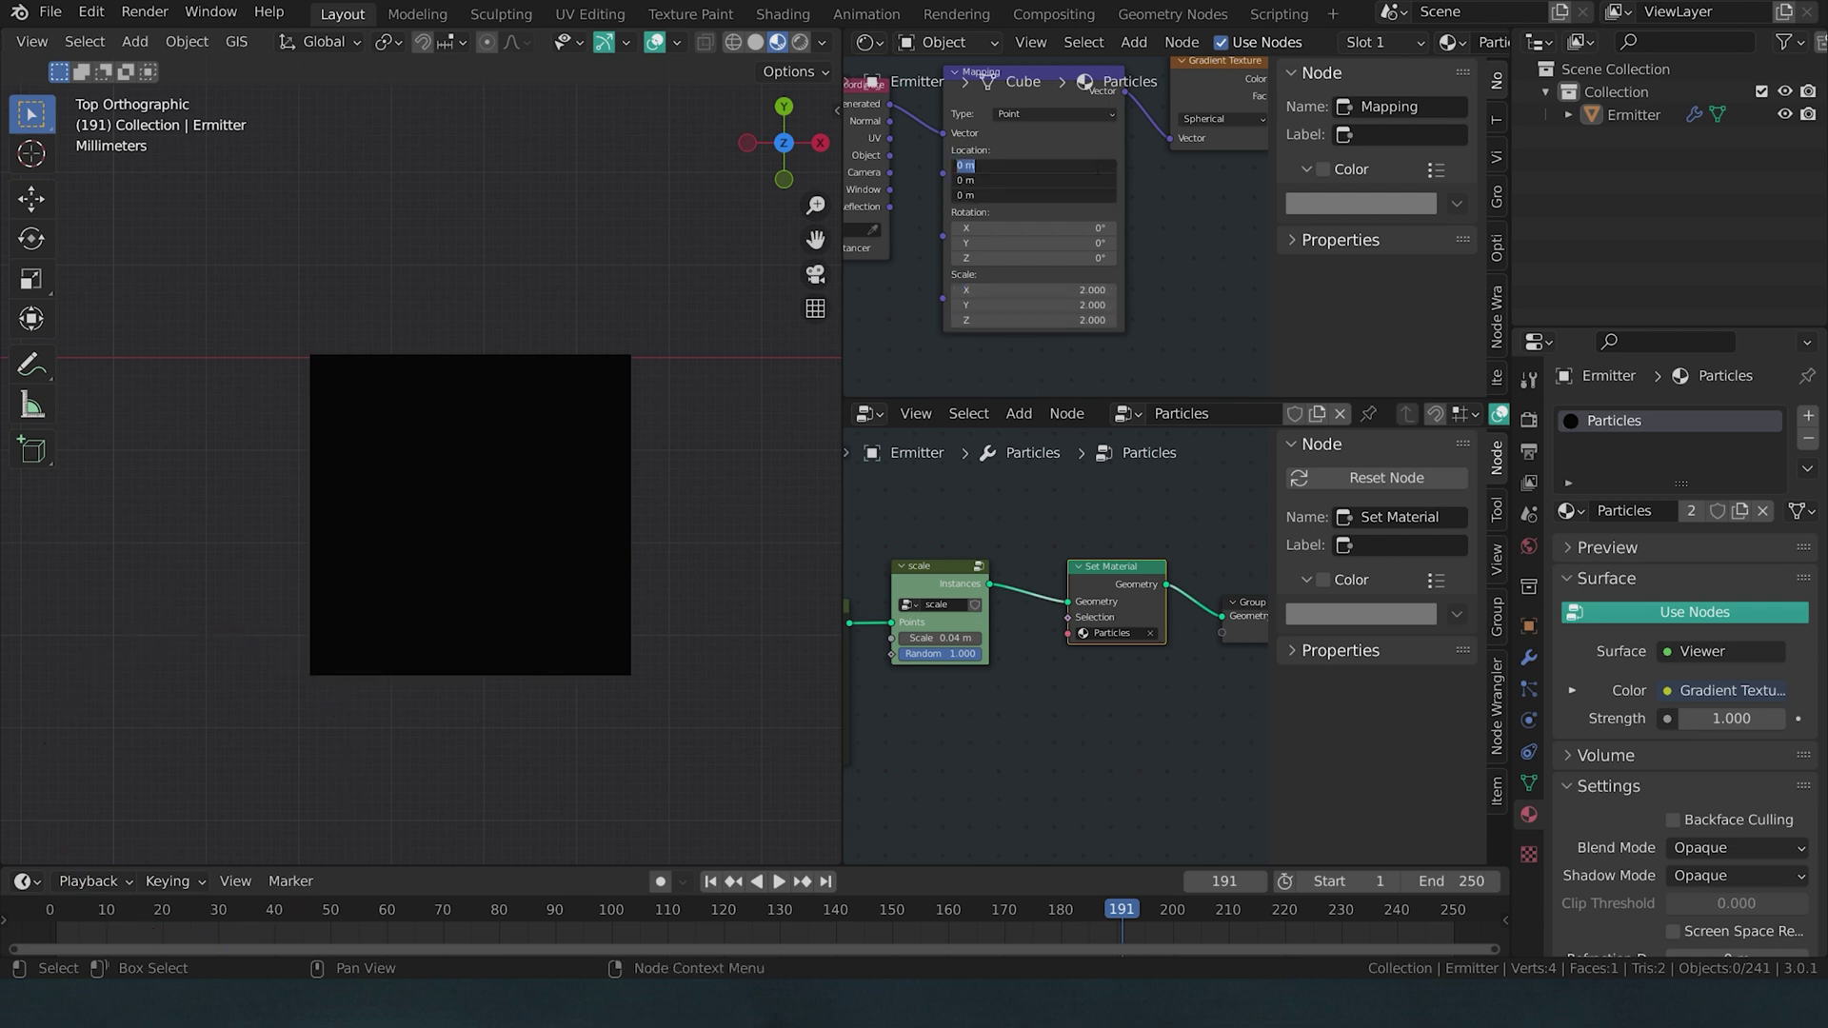
Step: Set the Mapping node's Location to -1 m on all three axes
{"action": "left_click", "coordinate": [1098, 169]}
{"action": "type", "text": "-1"}
{"action": "key", "text": "Return"}
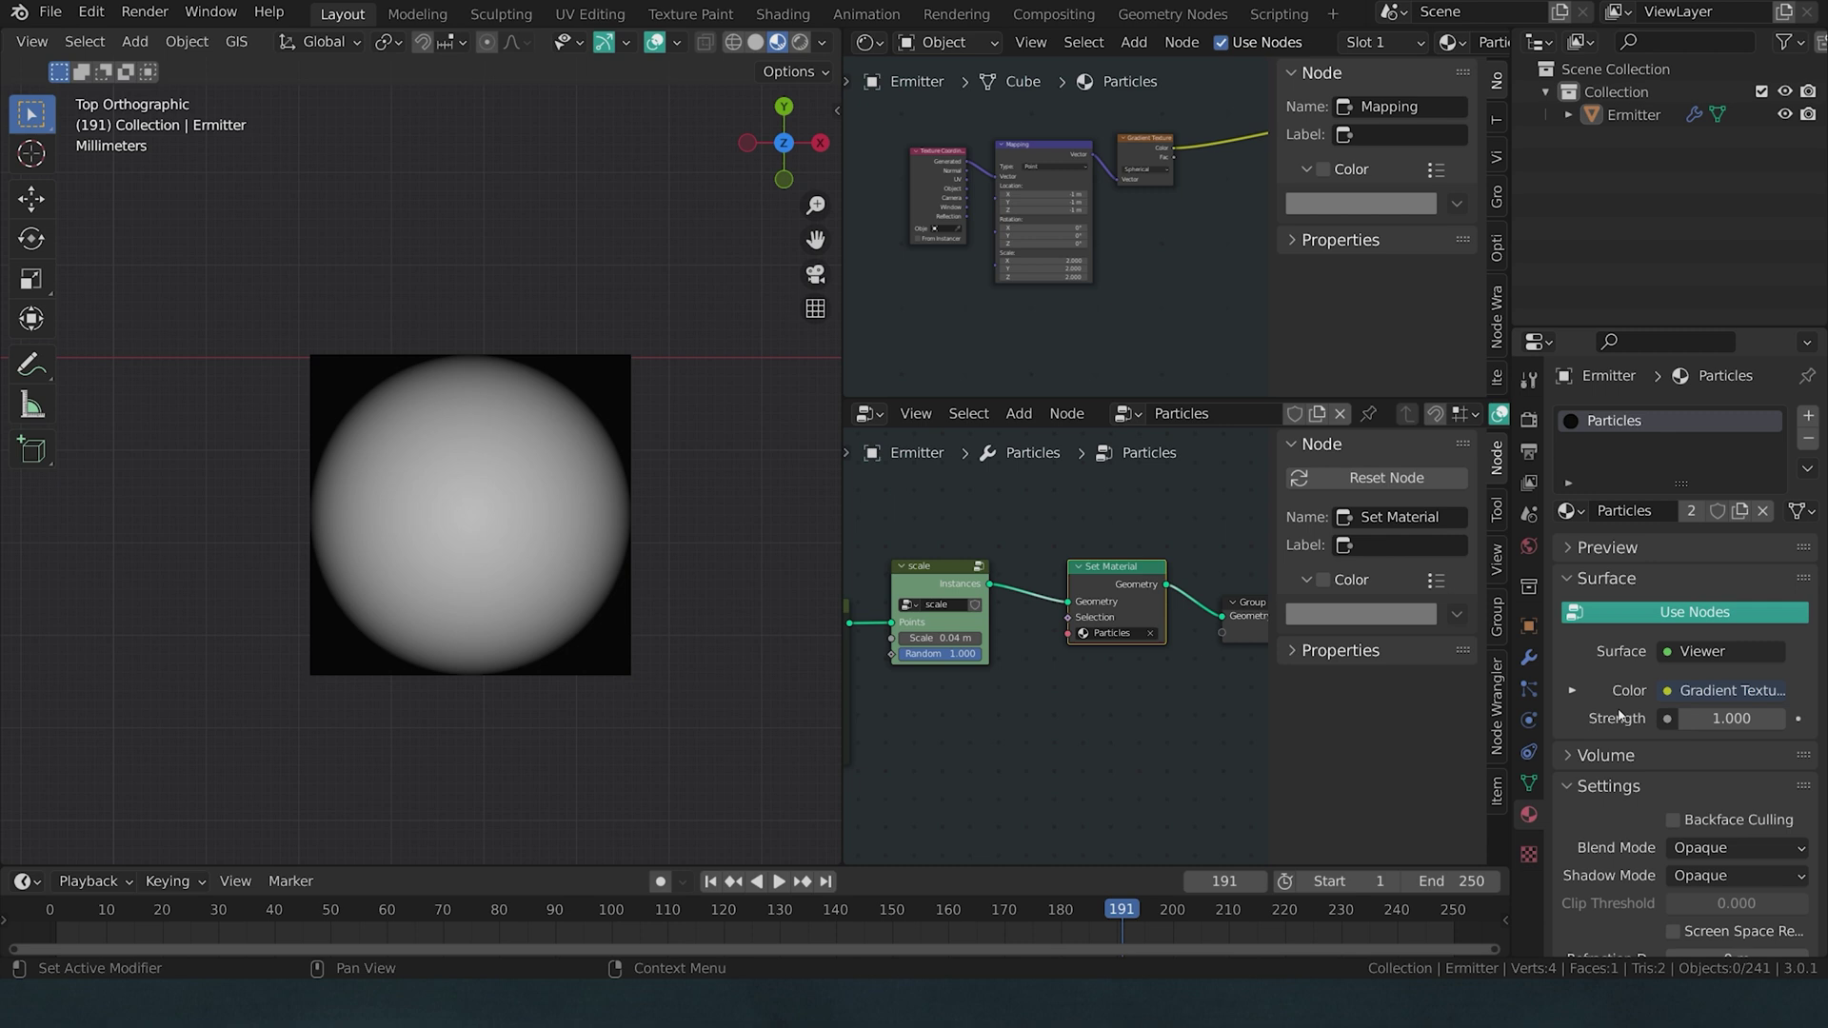
Step: Set both the Blend Mode and the Shadow Mode of the Particles material to Alpha Clip
{"action": "scroll", "coordinate": [1621, 723], "scroll_direction": "down", "scroll_amount": 3}
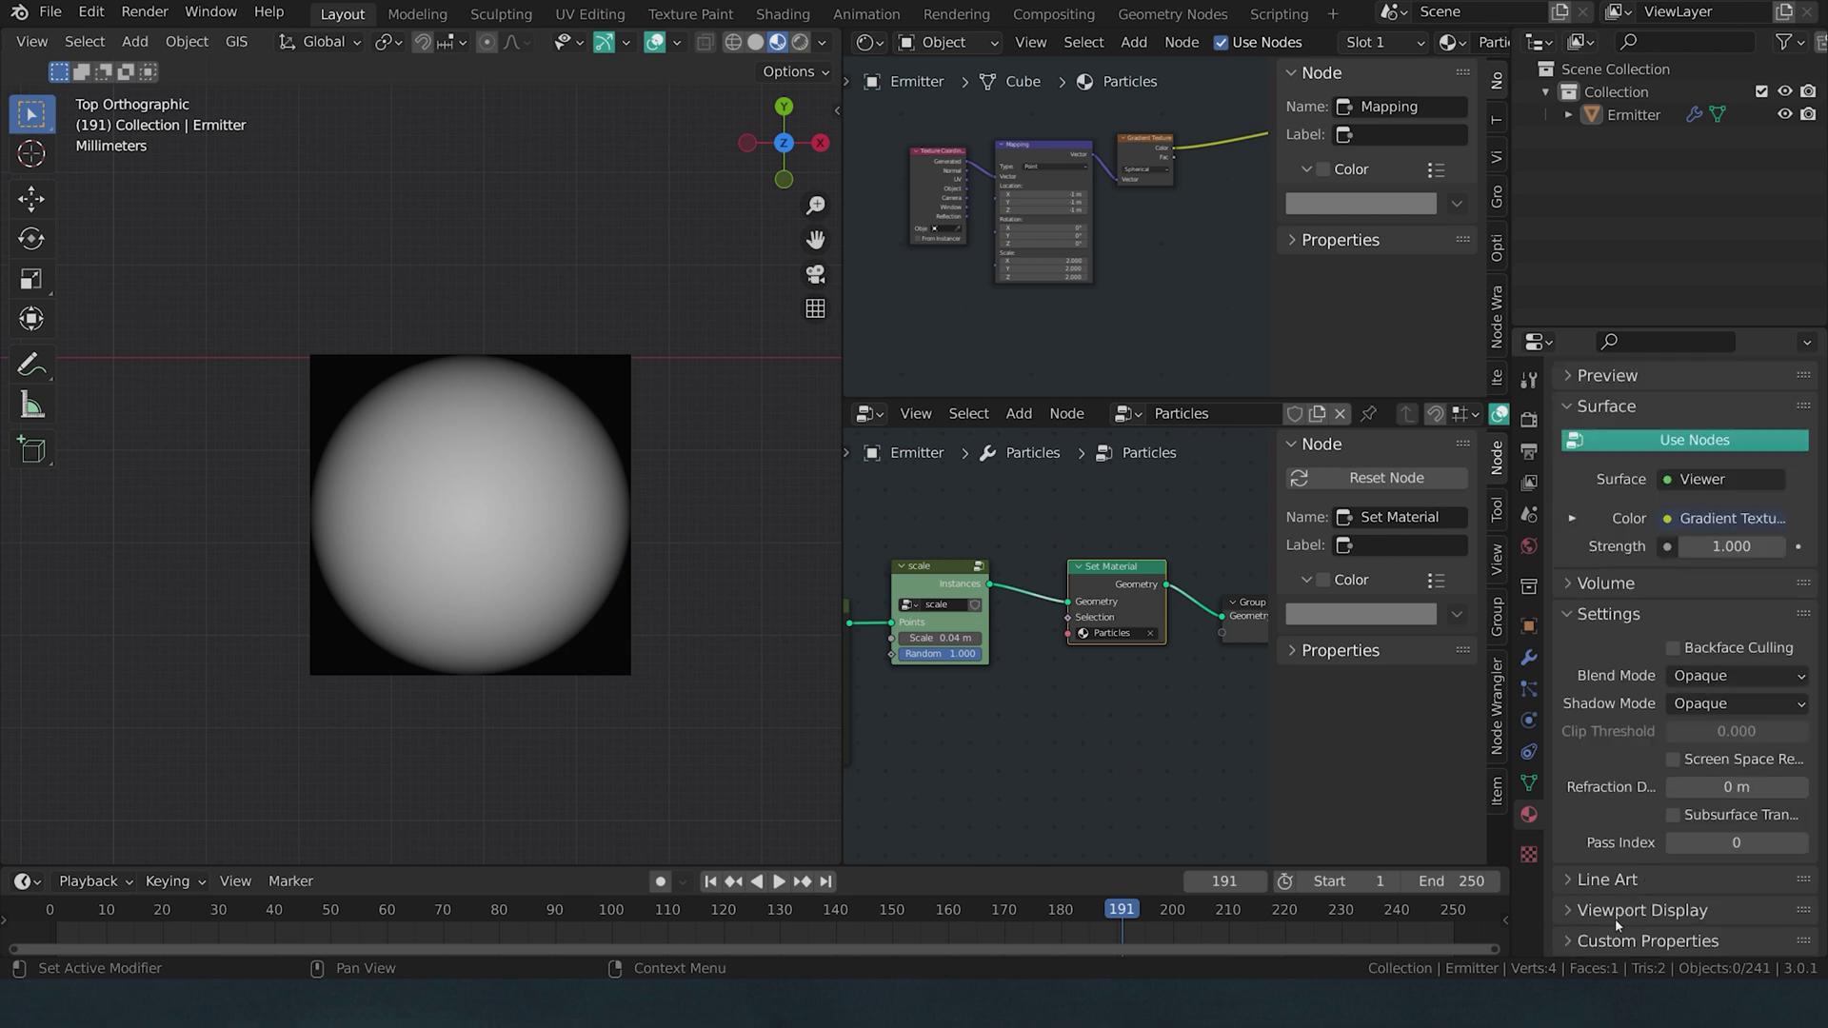
{"action": "left_click", "coordinate": [1738, 677]}
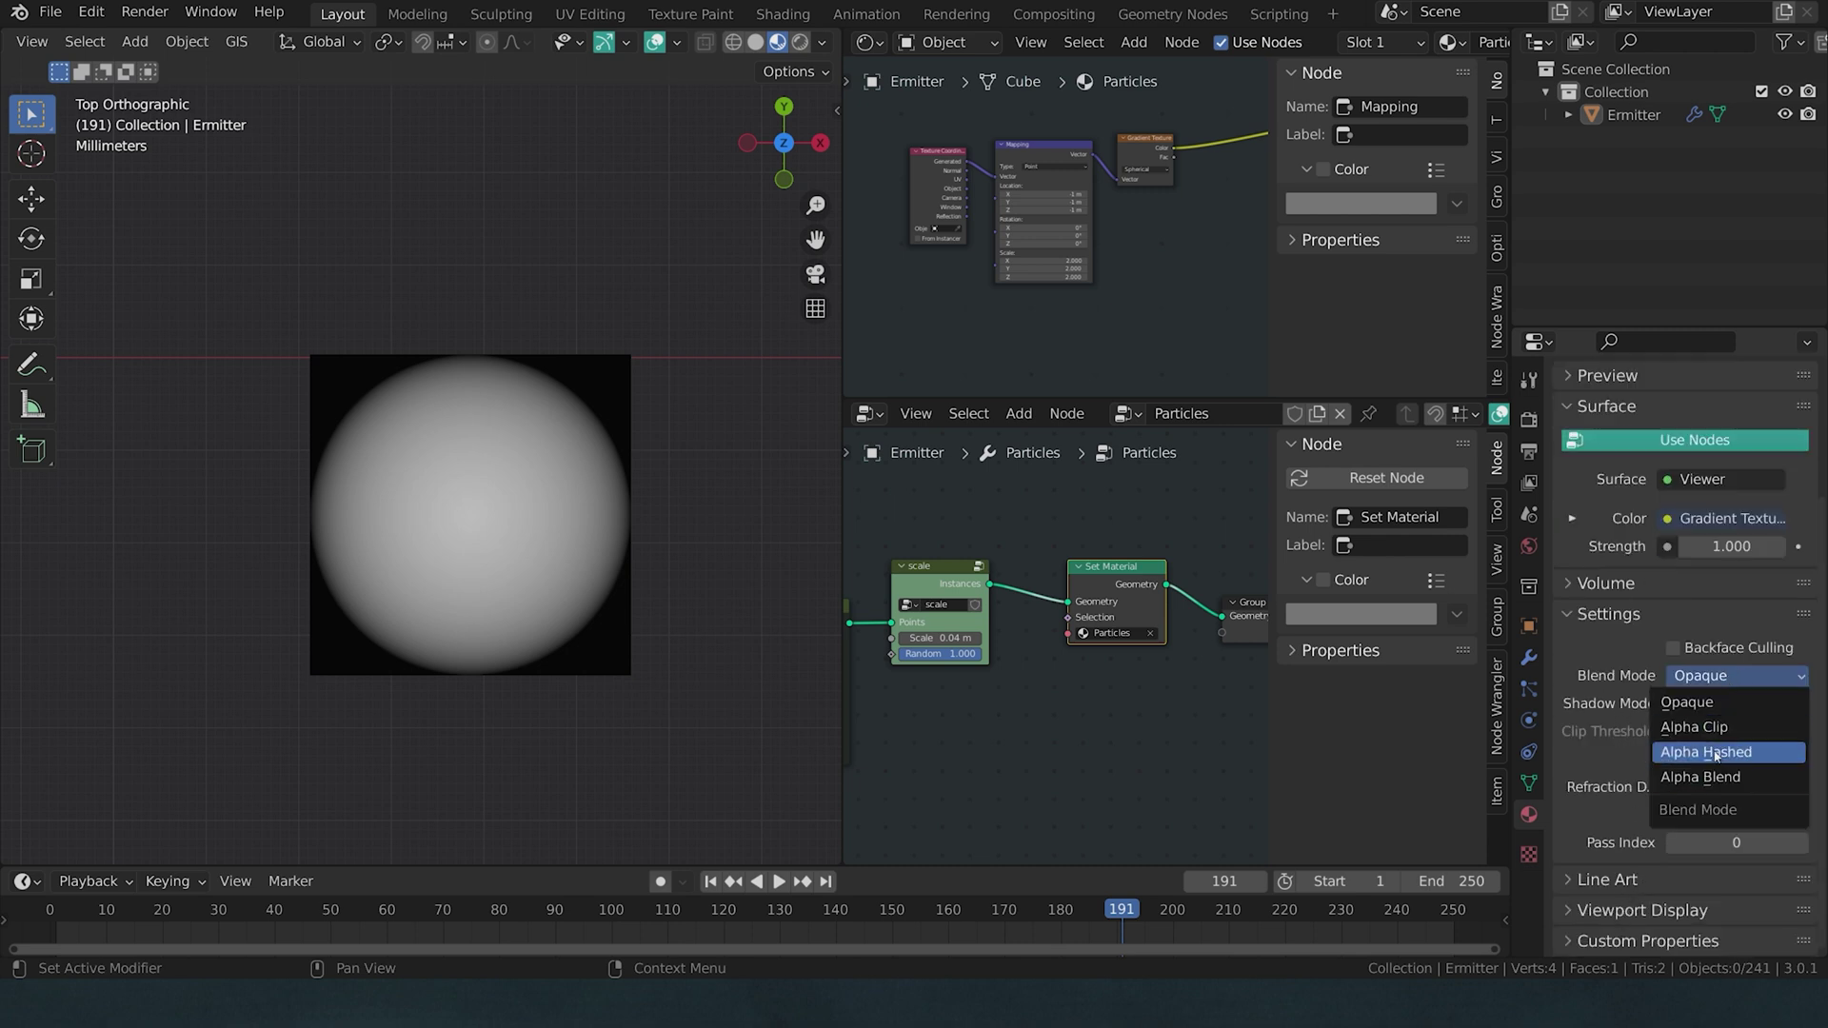
{"action": "left_click", "coordinate": [1714, 728]}
{"action": "left_click", "coordinate": [1713, 704]}
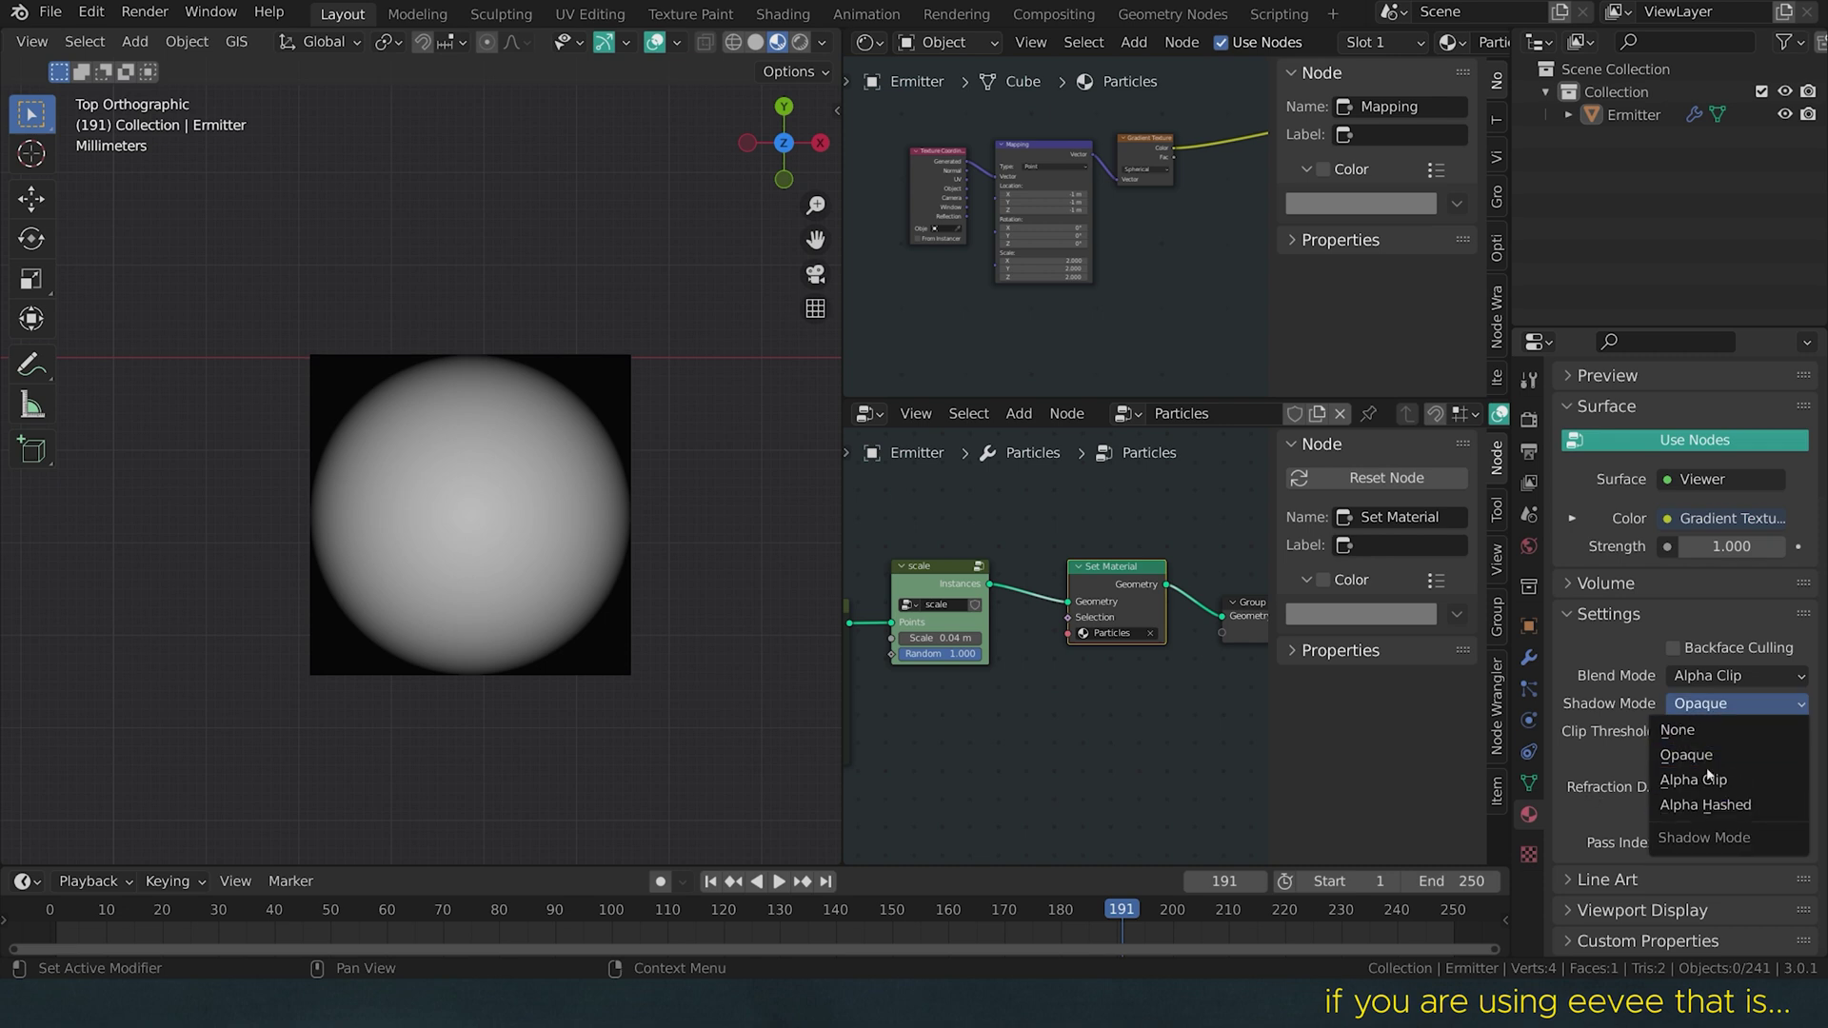
{"action": "left_click", "coordinate": [1694, 779]}
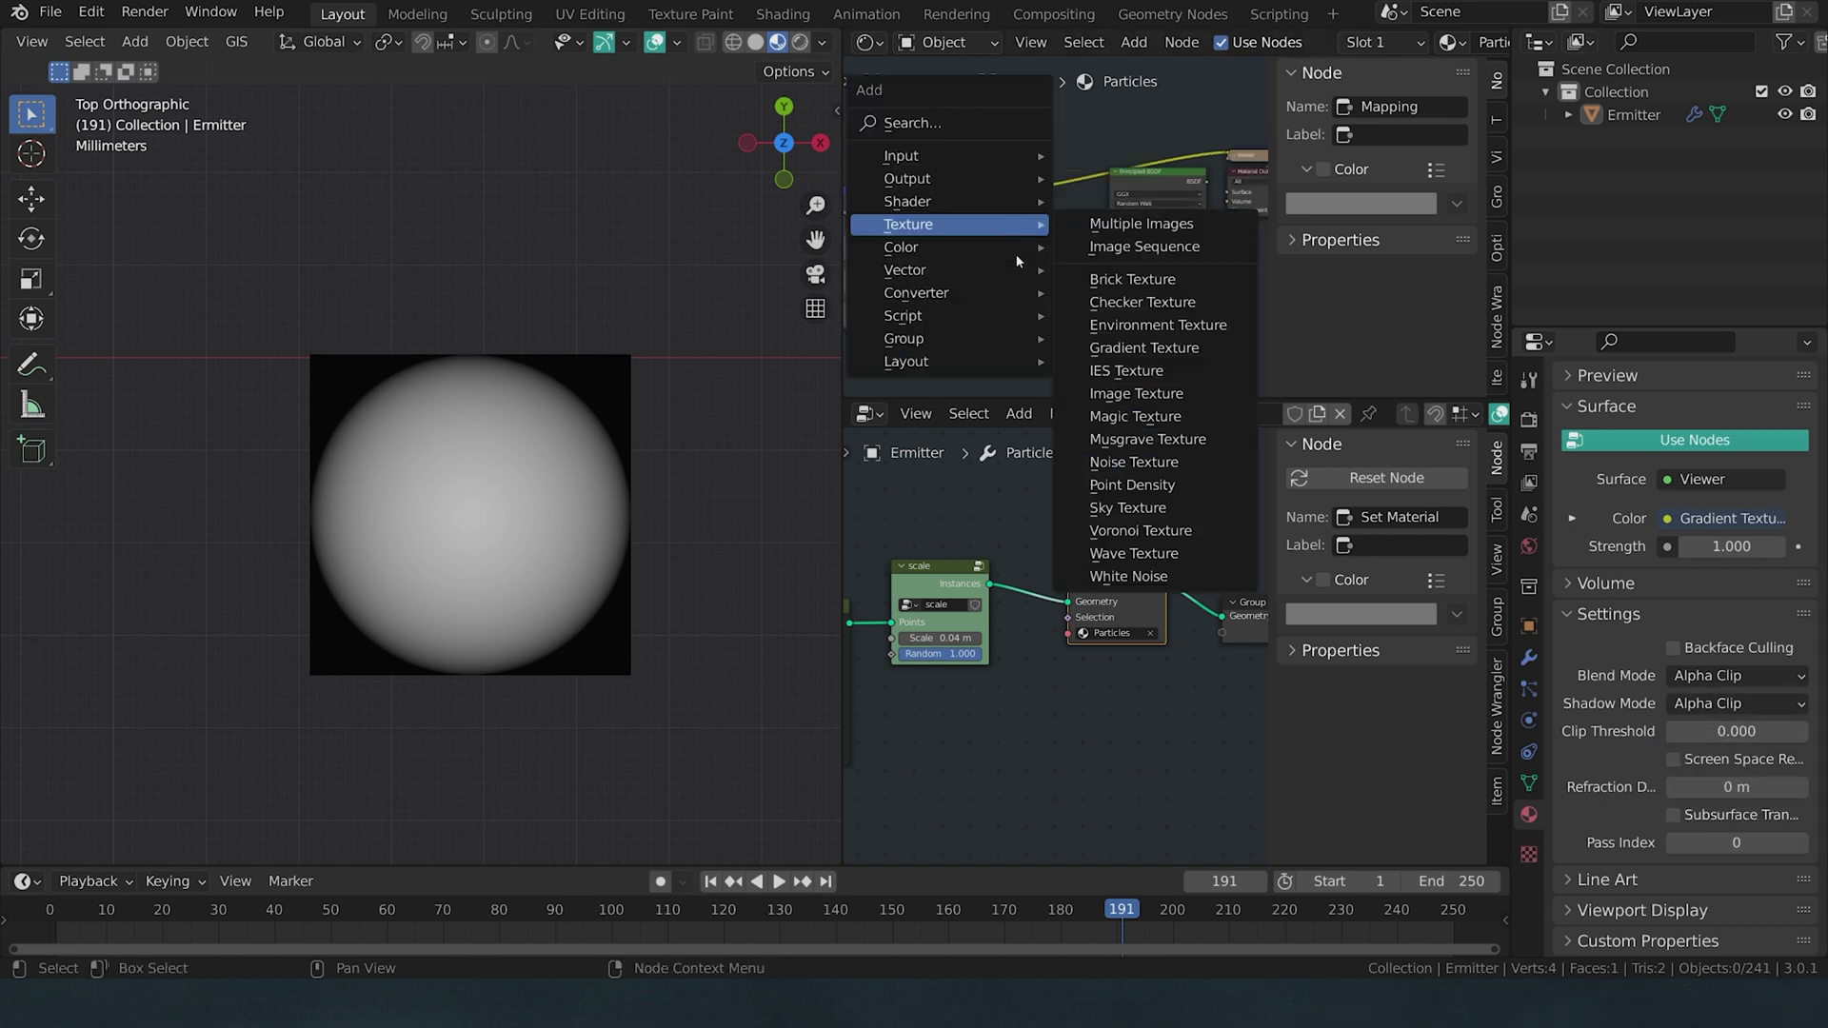
Step: Insert a ColorRamp node on the Gradient Texture's Color output link
{"action": "key", "text": "shift+a"}
{"action": "mouse_move", "coordinate": [990, 311]}
{"action": "left_click", "coordinate": [1133, 341]}
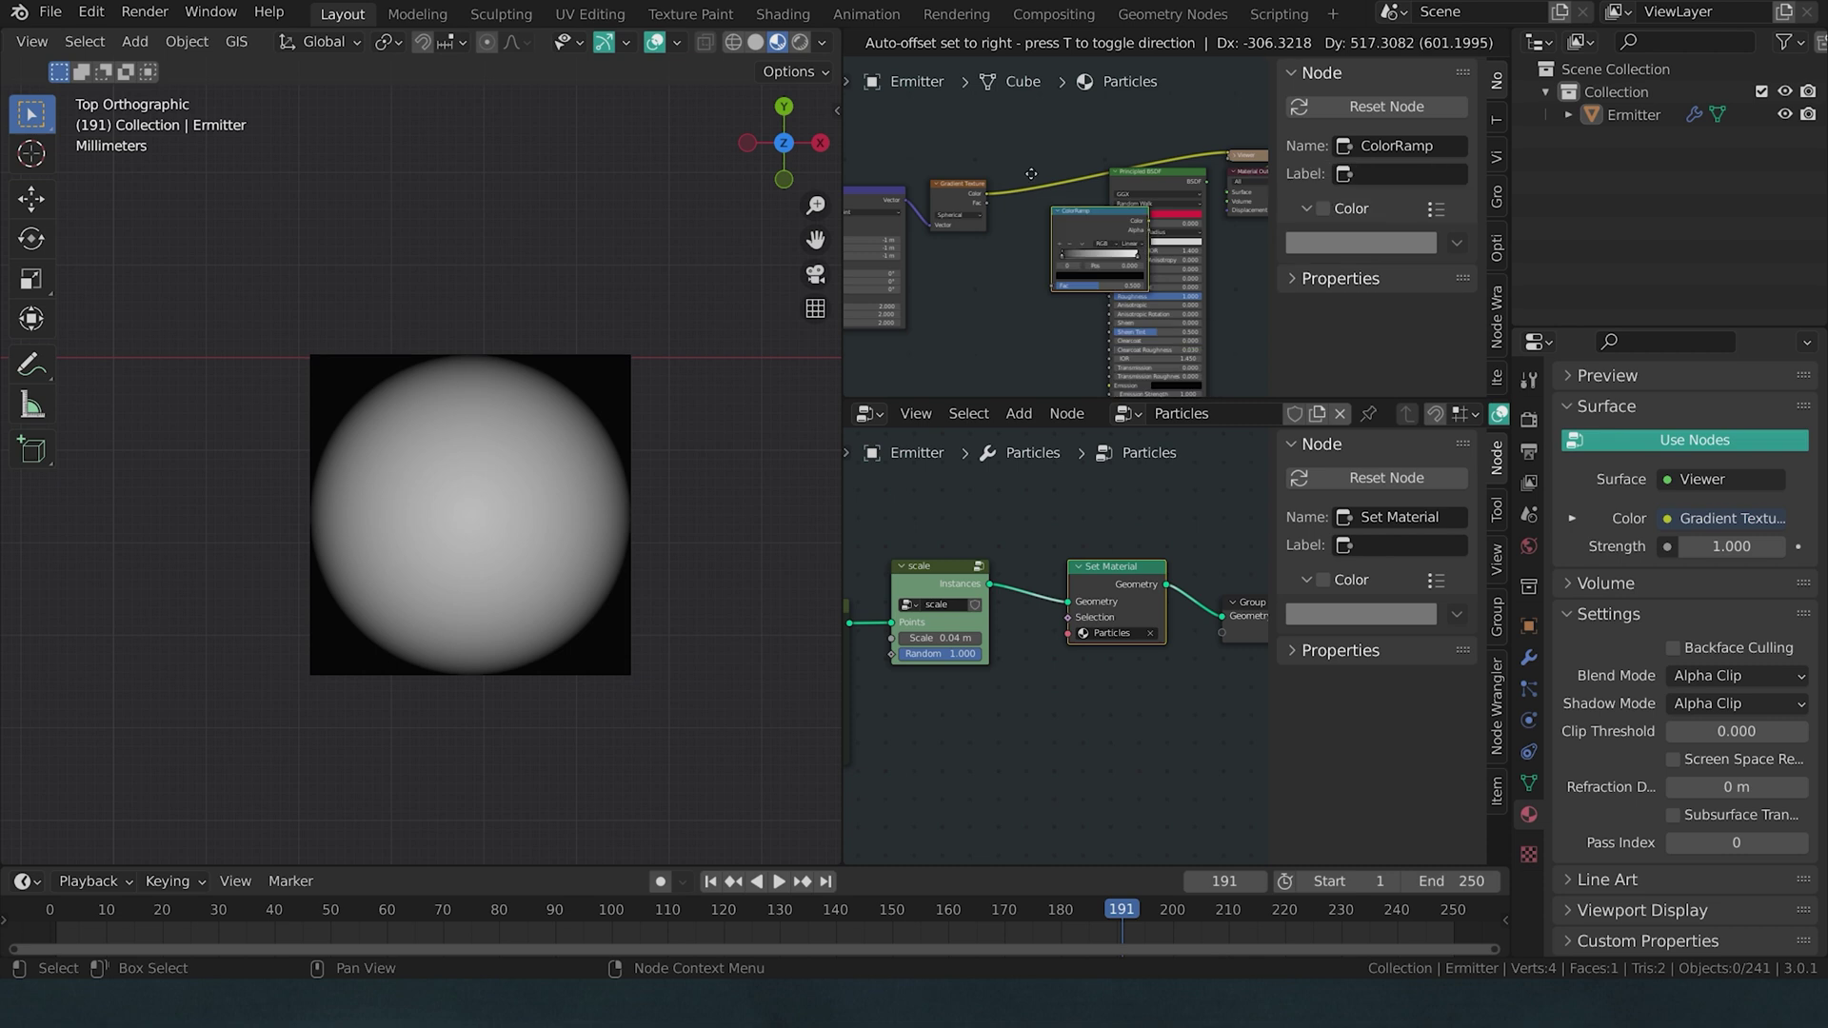
{"action": "left_click", "coordinate": [1037, 158]}
Step: Set the ColorRamp to Constant with its white stop close to the black one, and connect it to the Principled BSDF's Alpha
{"action": "scroll", "coordinate": [1073, 182], "scroll_direction": "up", "scroll_amount": 10}
{"action": "middle_click_drag", "start_coordinate": [1074, 182], "coordinate": [1096, 314]}
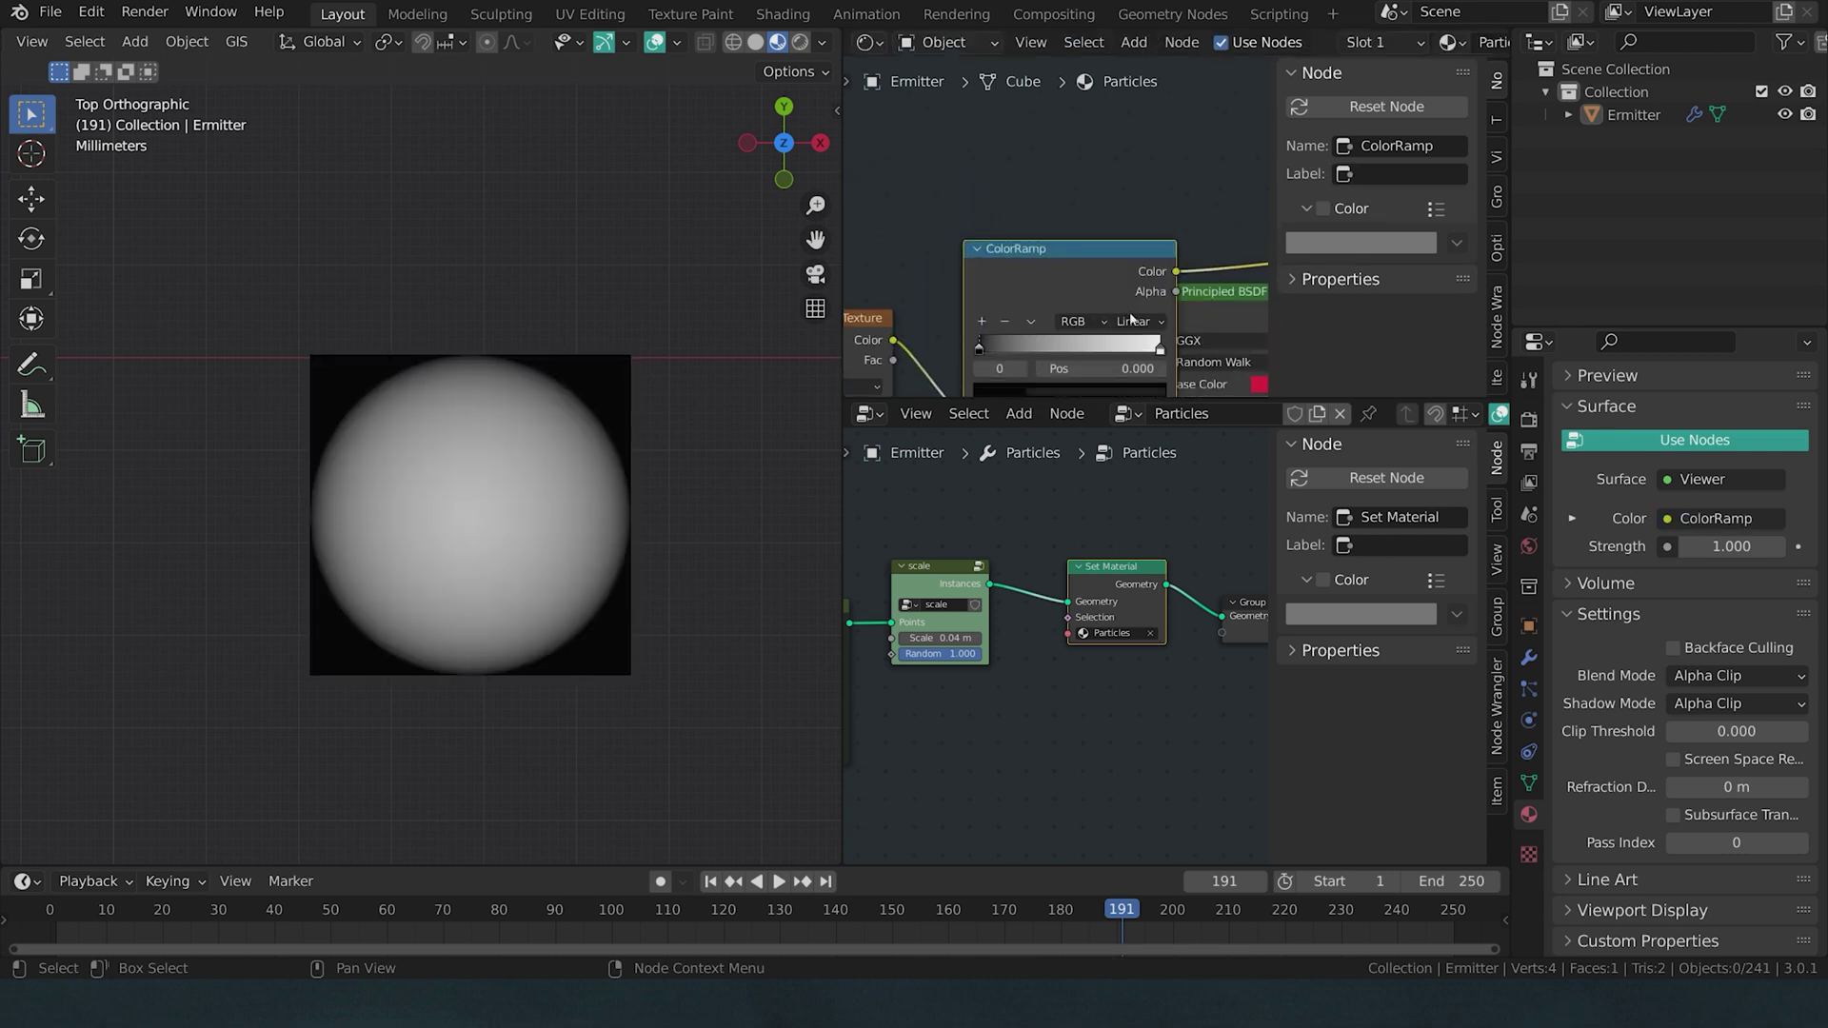
{"action": "left_click", "coordinate": [1131, 319]}
{"action": "left_click", "coordinate": [1142, 421]}
{"action": "scroll", "coordinate": [1169, 259], "scroll_direction": "down", "scroll_amount": 2, "text": "shift"}
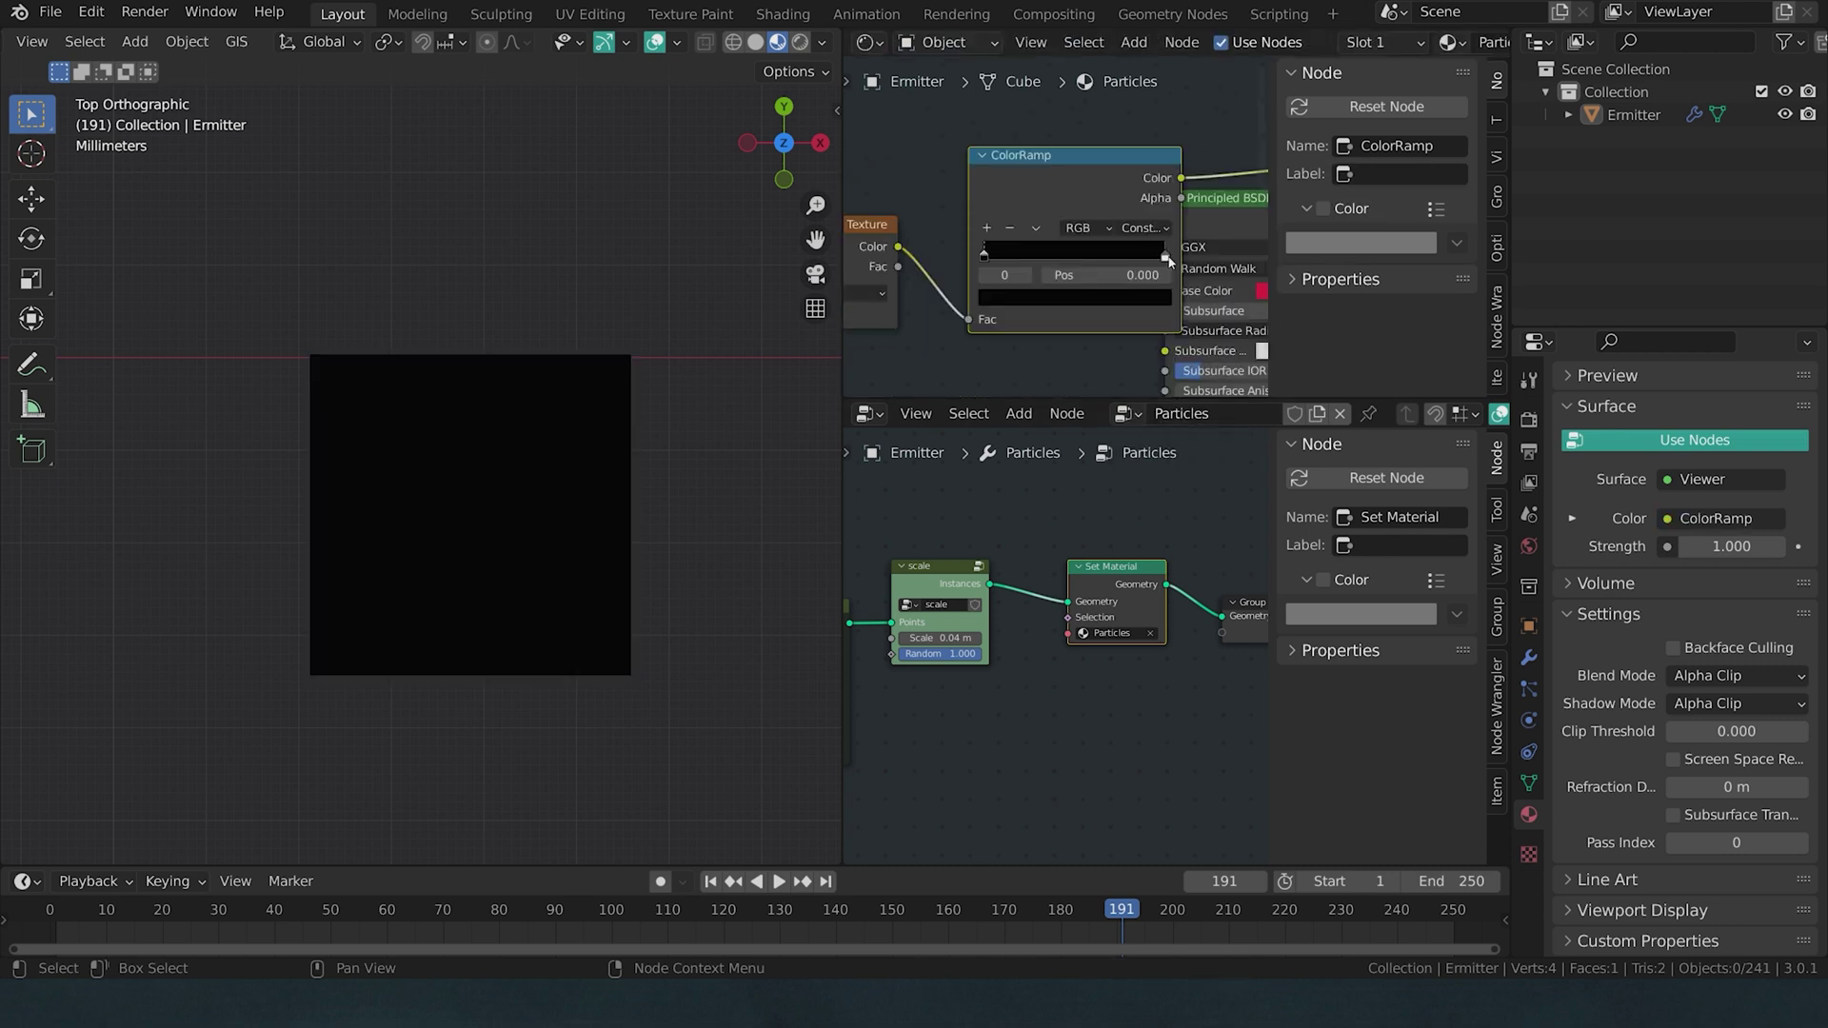
{"action": "left_click_drag", "start_coordinate": [1167, 257], "coordinate": [976, 269]}
{"action": "left_click_drag", "start_coordinate": [1009, 57], "coordinate": [1068, 284]}
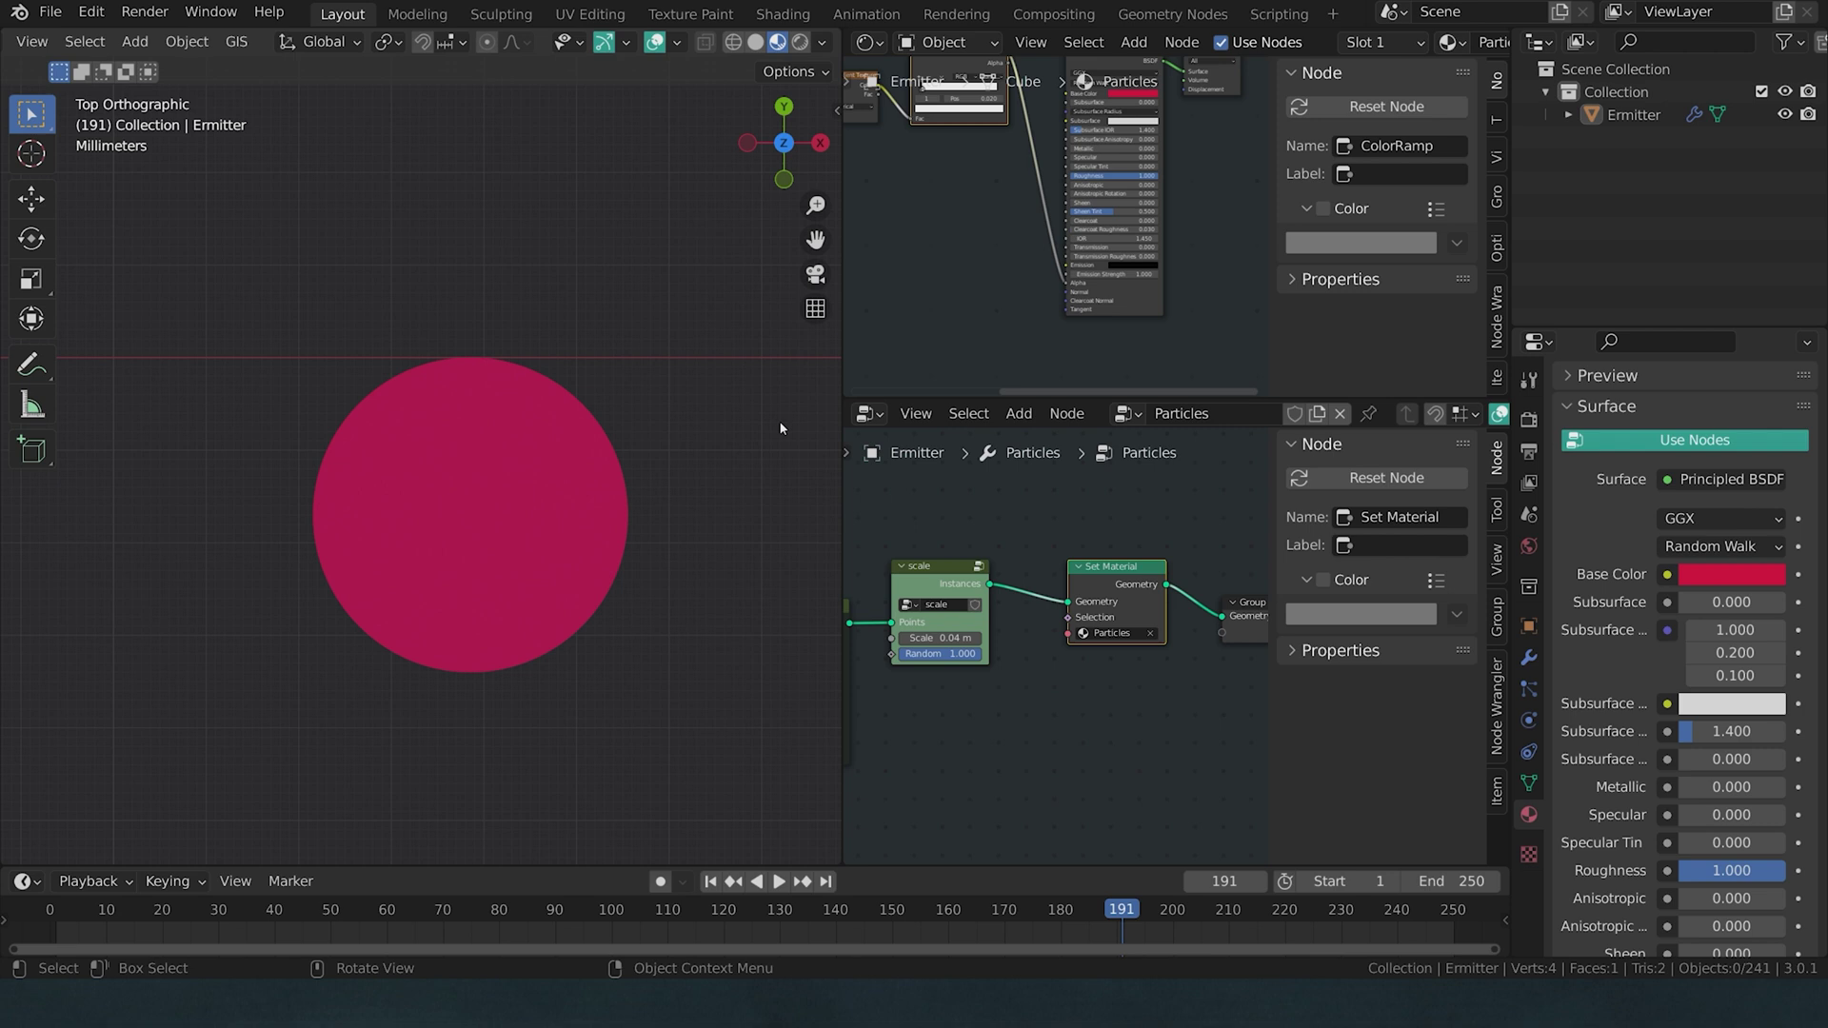
Step: Set the Principled BSDF's Base Color to black, Emission to white and Emission Strength to 2.000
{"action": "middle_click_drag", "start_coordinate": [1142, 250], "coordinate": [1102, 333]}
{"action": "left_click_drag", "start_coordinate": [1104, 350], "coordinate": [1096, 186]}
{"action": "scroll", "coordinate": [1057, 333], "scroll_direction": "up", "scroll_amount": 8}
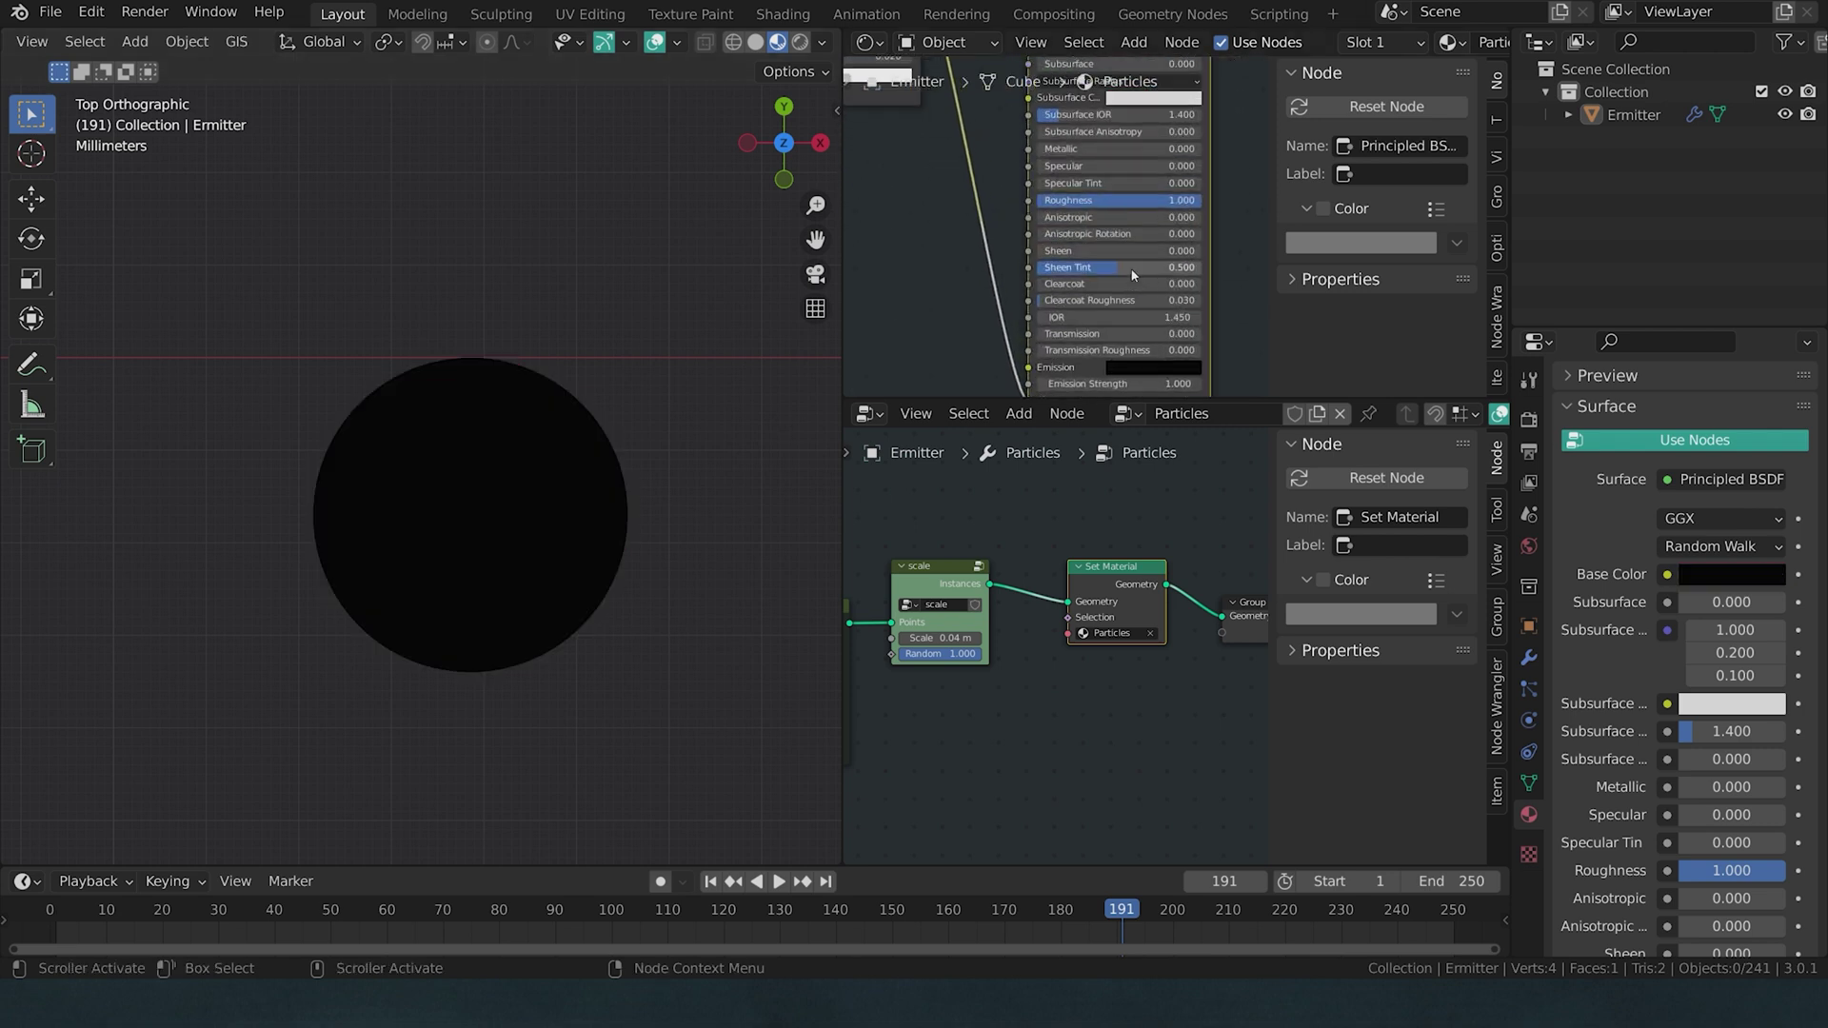
{"action": "left_click", "coordinate": [1142, 366]}
{"action": "left_click_drag", "start_coordinate": [1236, 249], "coordinate": [1236, 156]}
Step: Enable Bloom in the scene's render settings
{"action": "left_click", "coordinate": [1528, 422]}
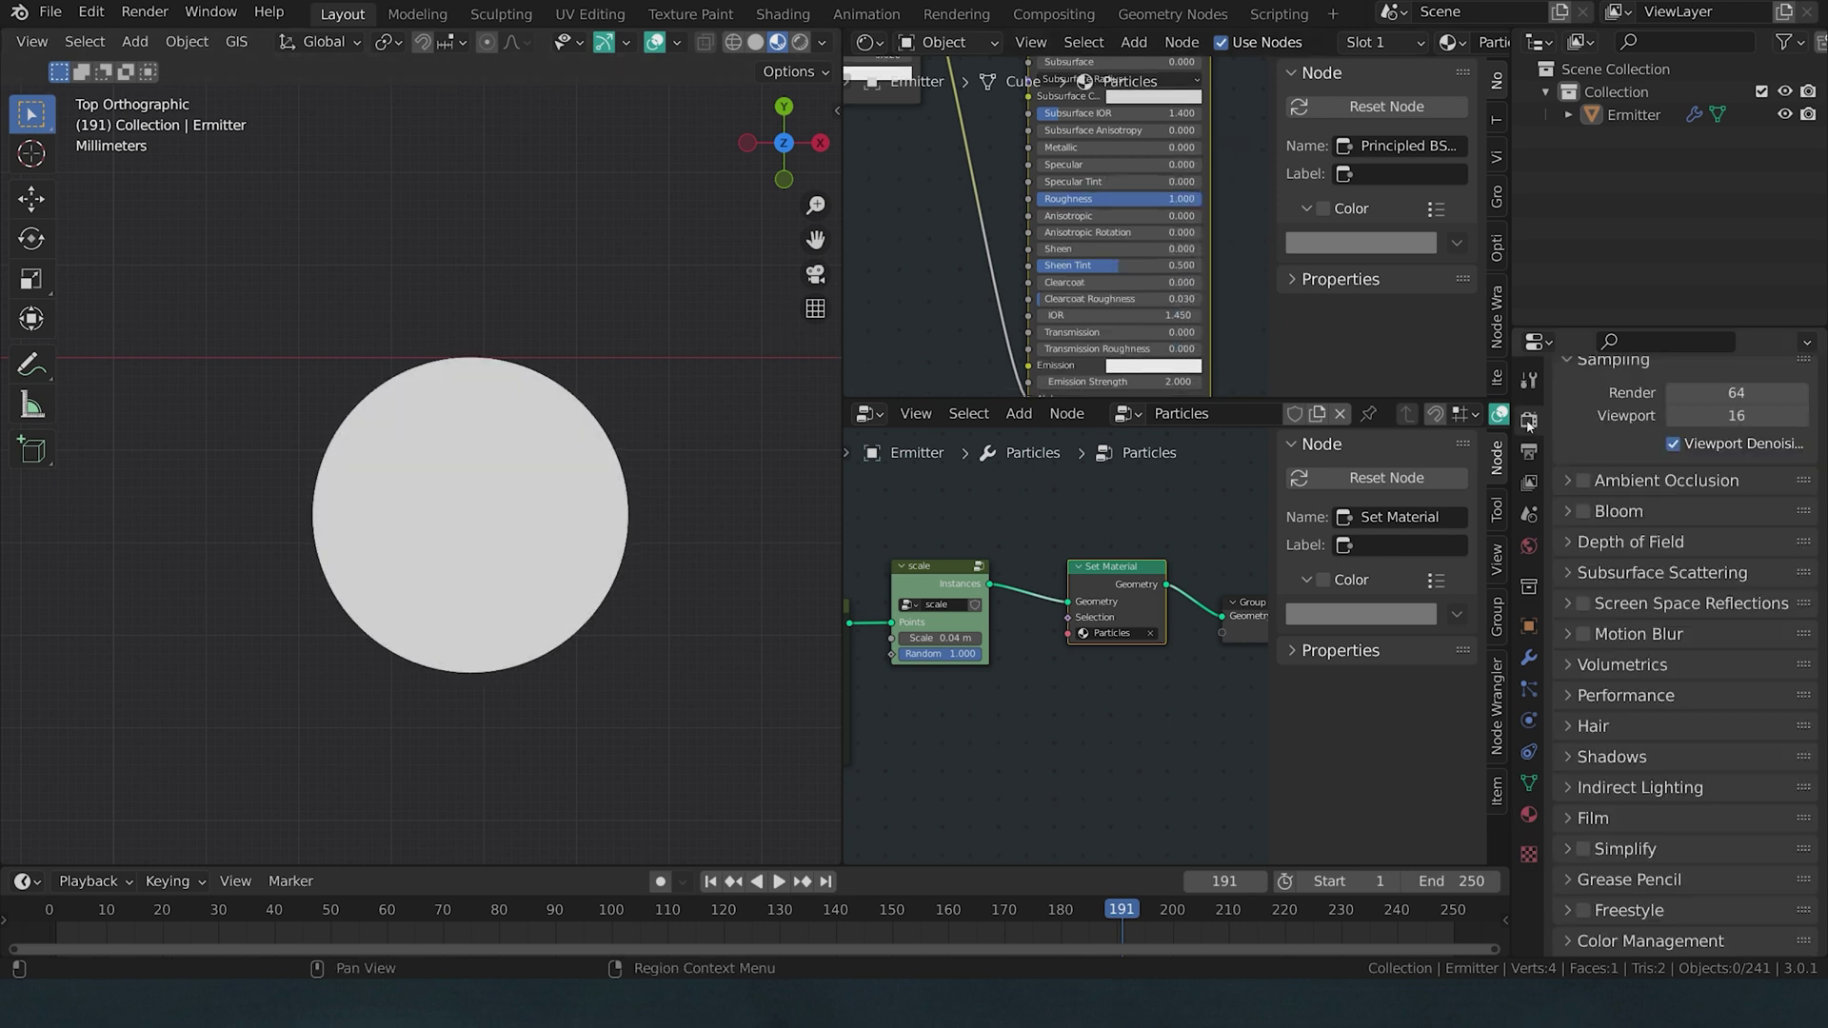
{"action": "left_click", "coordinate": [1582, 511]}
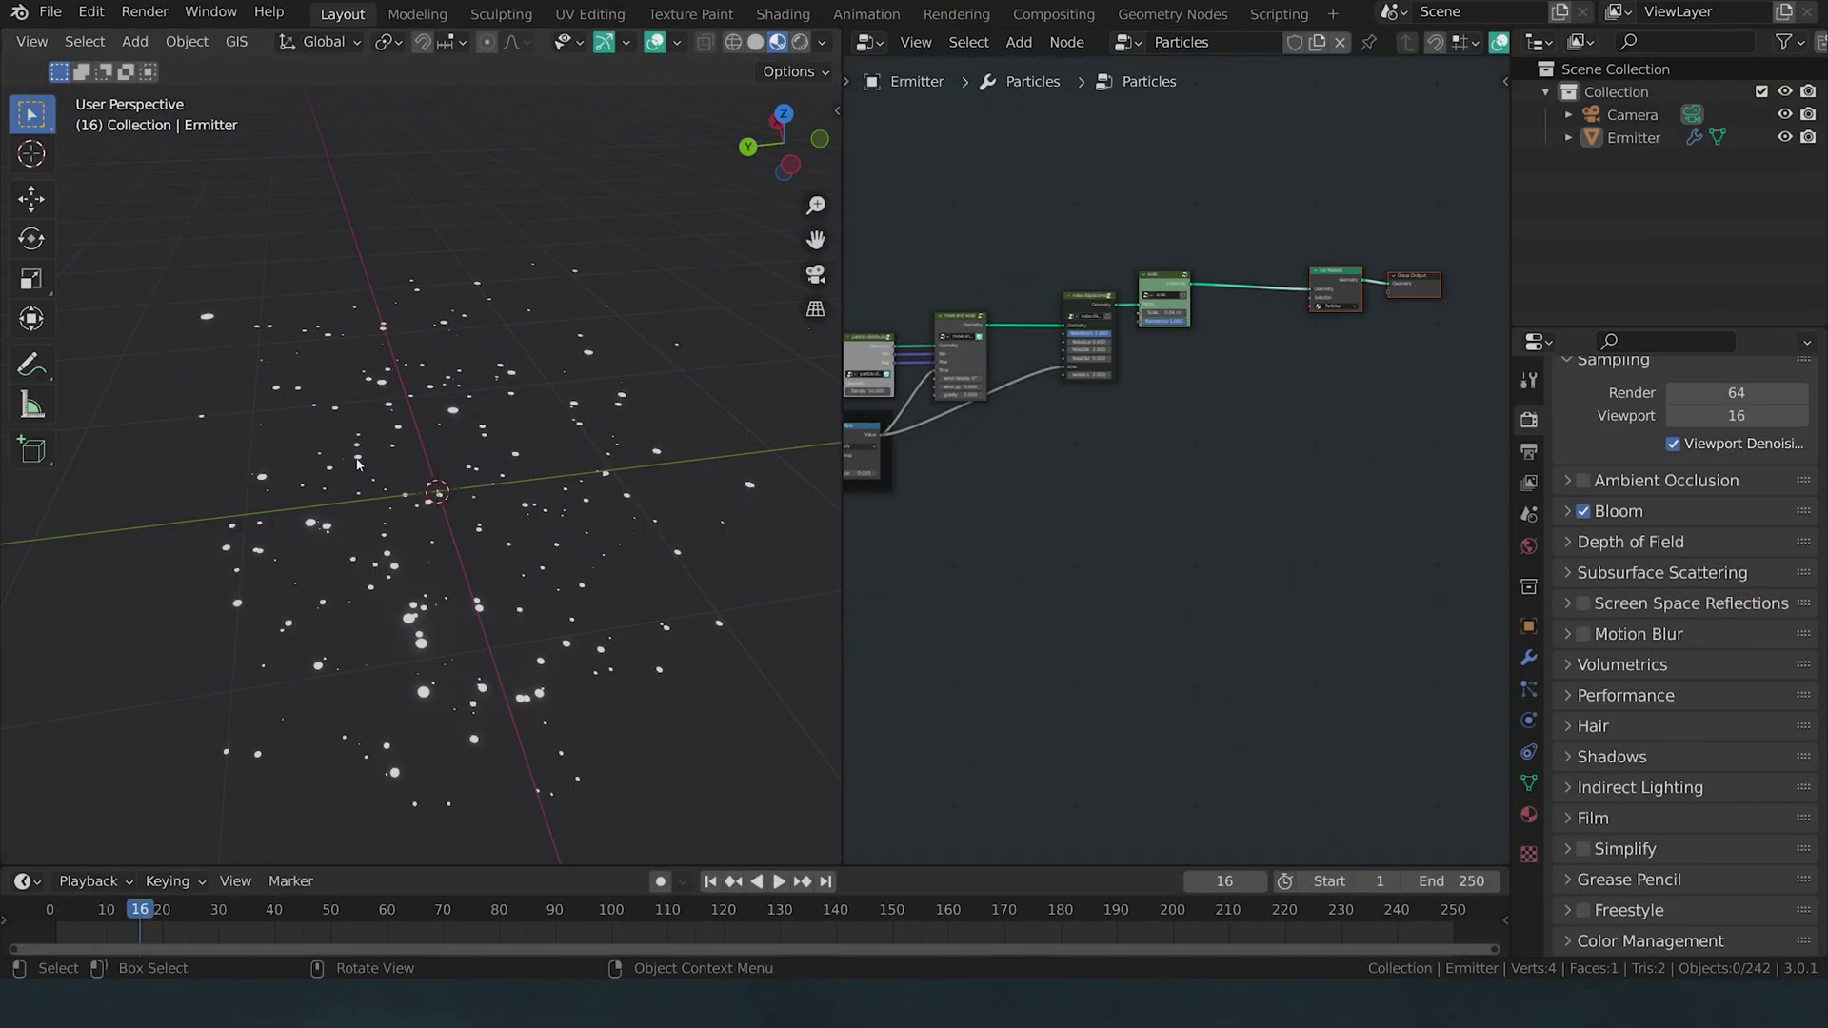
Step: Add an Object Info node for the Camera in free space below the Particles node chain
{"action": "left_click", "coordinate": [357, 464]}
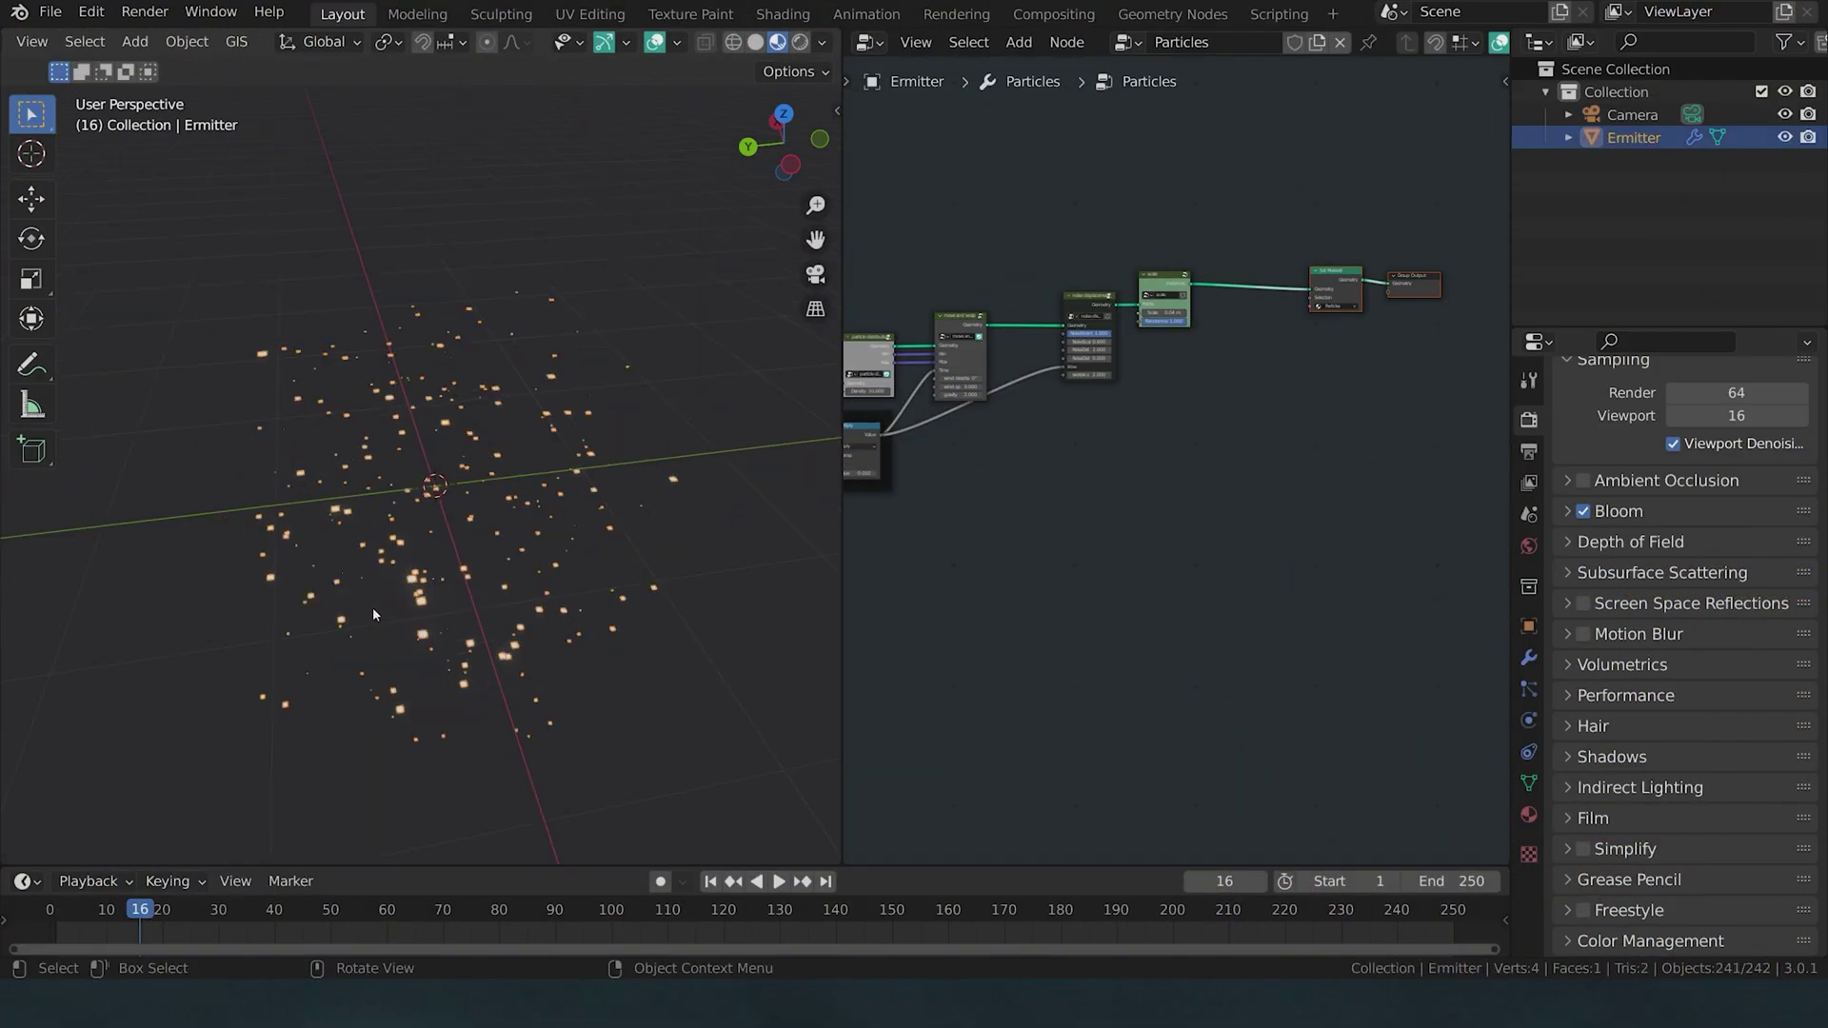
{"action": "middle_click_drag", "start_coordinate": [374, 607], "coordinate": [459, 592]}
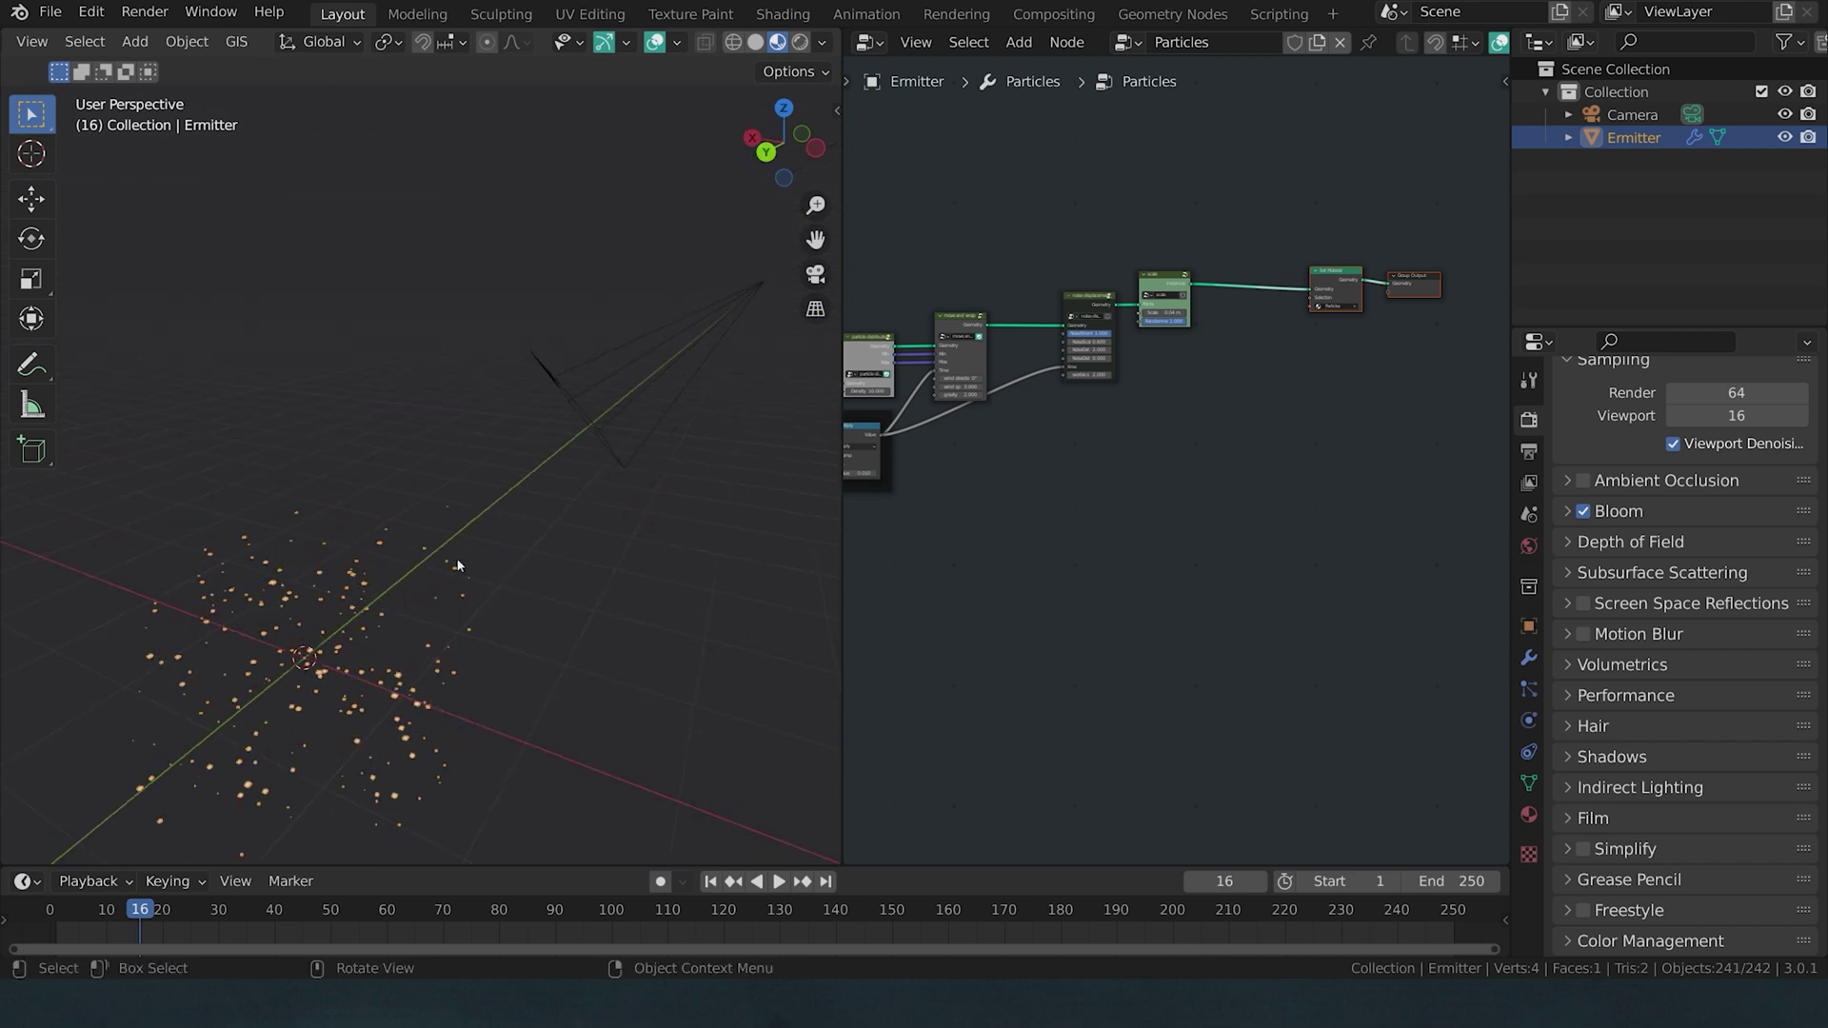
{"action": "left_click_drag", "start_coordinate": [1636, 114], "coordinate": [993, 483]}
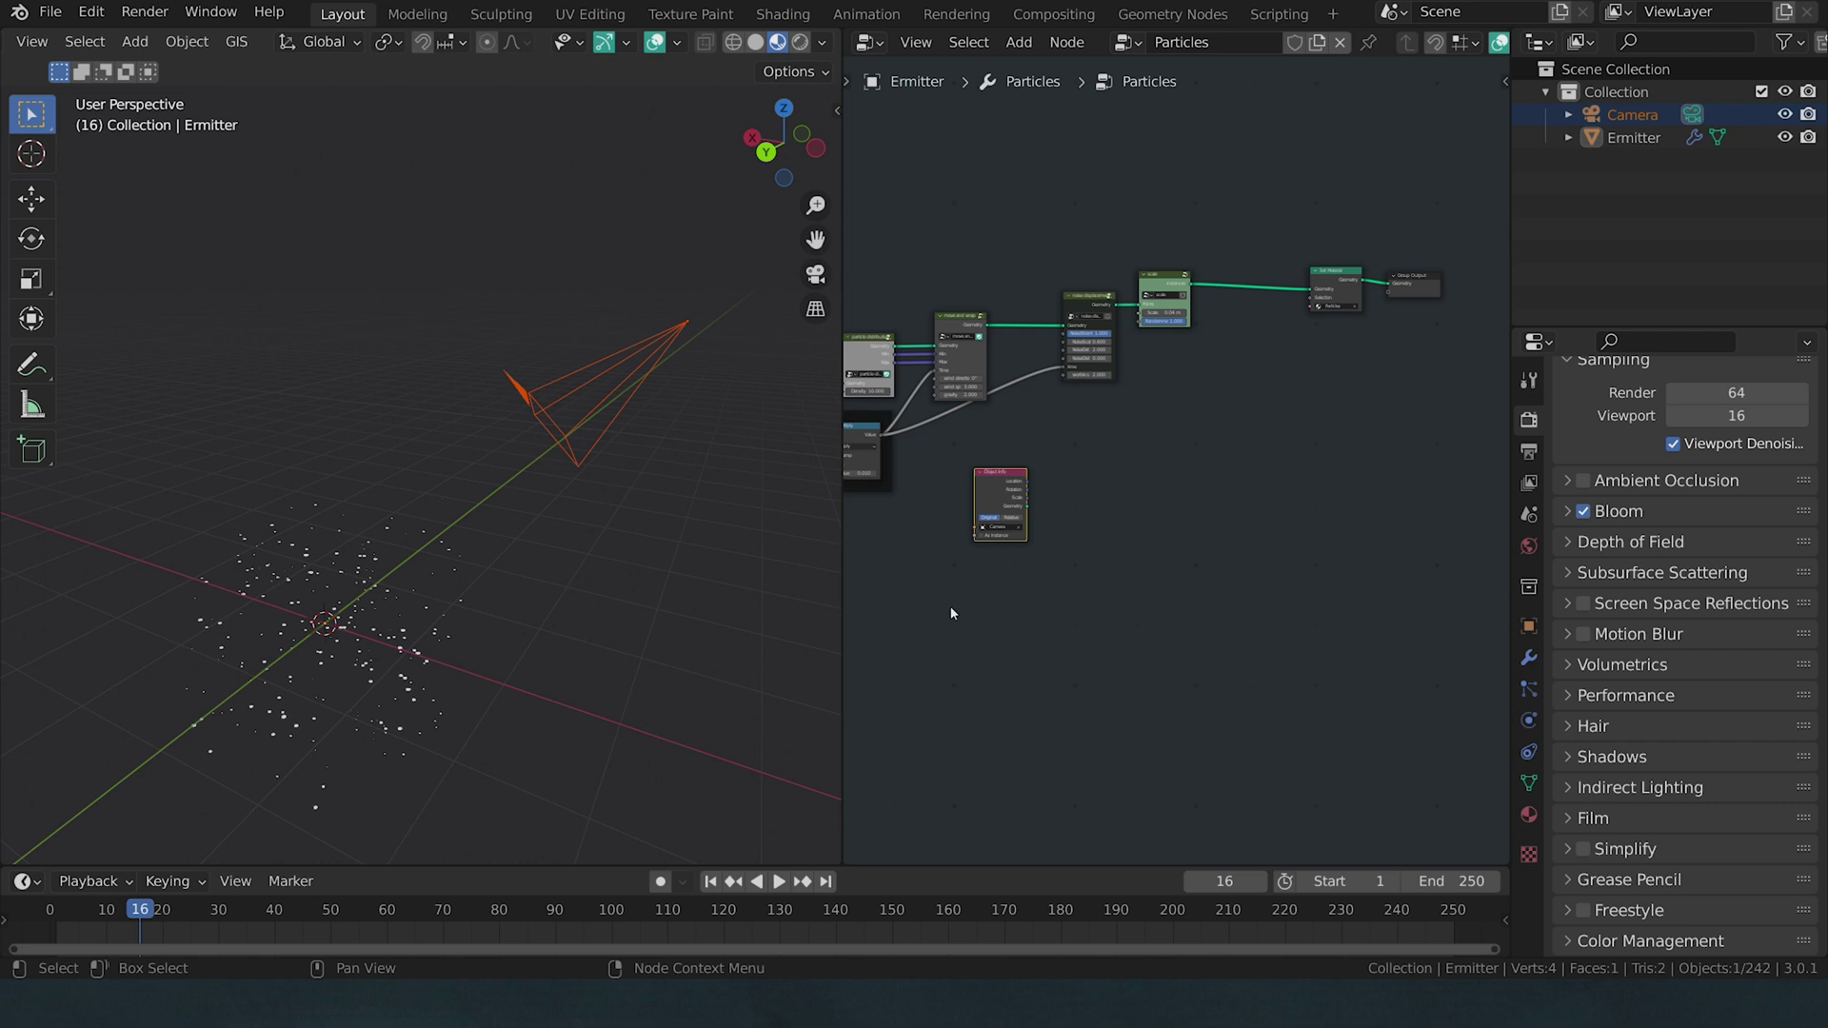
{"action": "scroll", "coordinate": [962, 575], "scroll_direction": "up", "scroll_amount": 5}
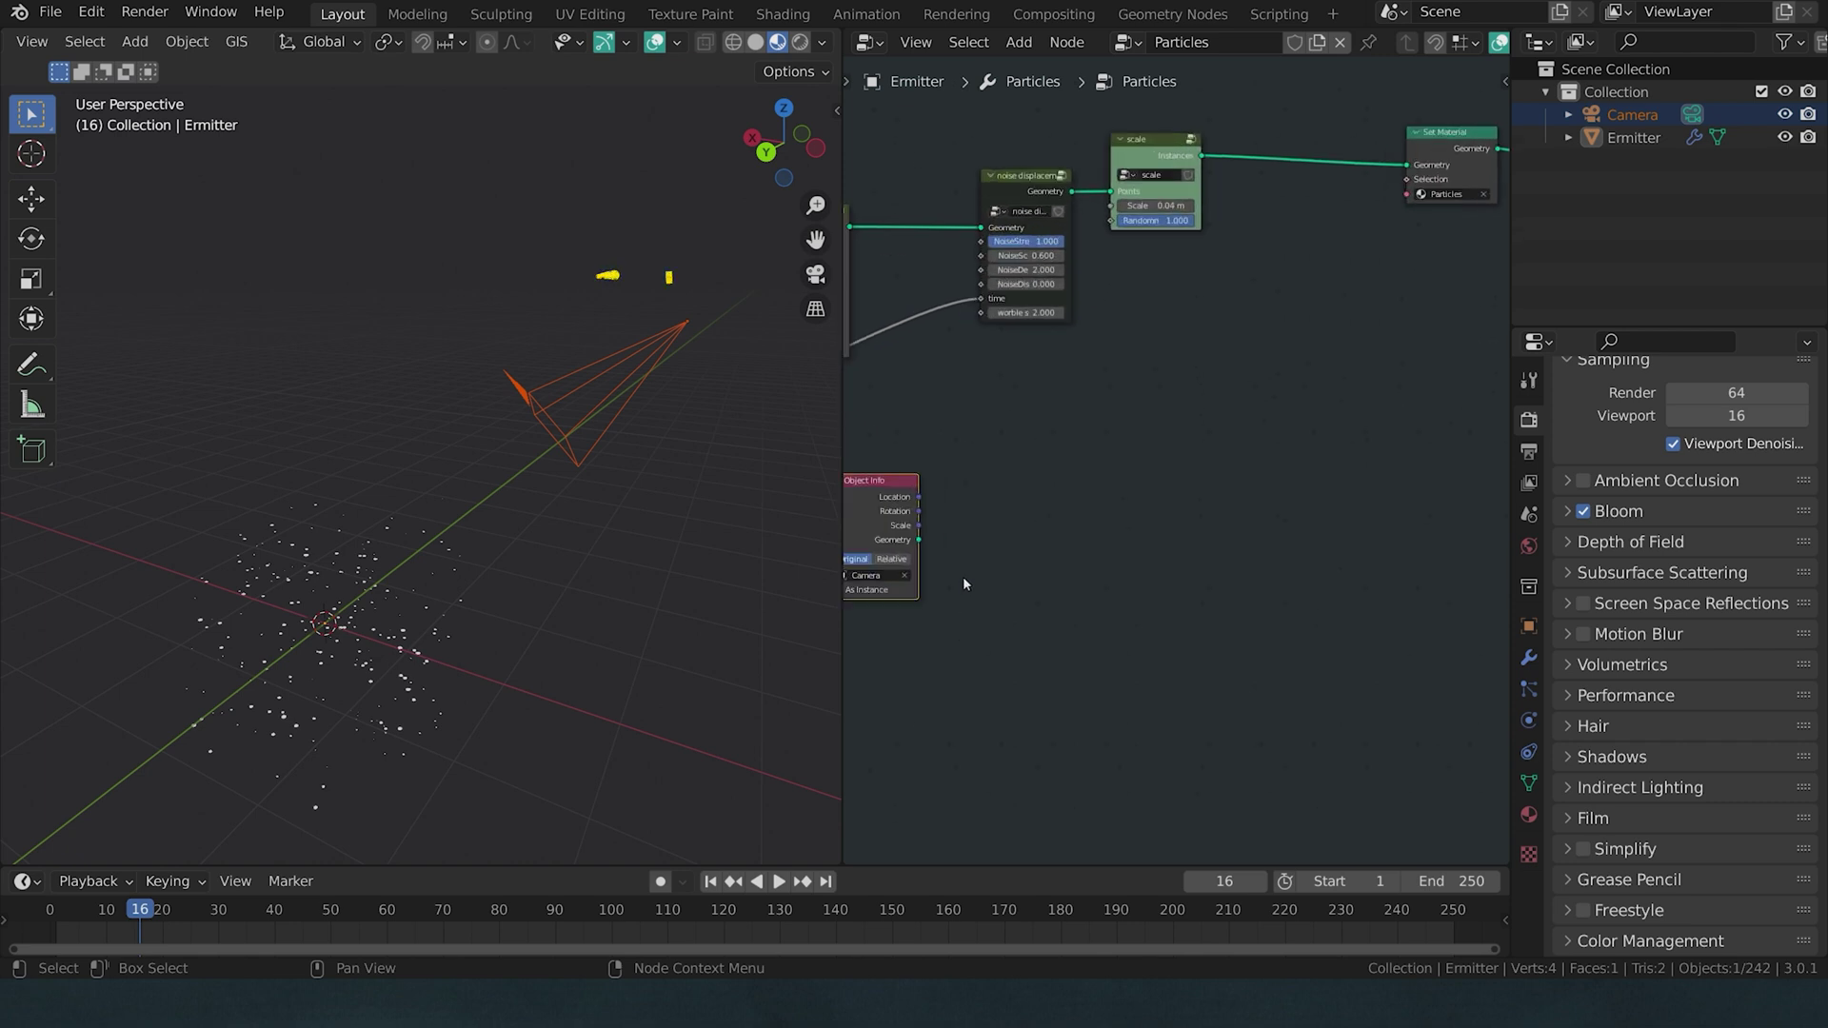
{"action": "left_click", "coordinate": [1052, 444]}
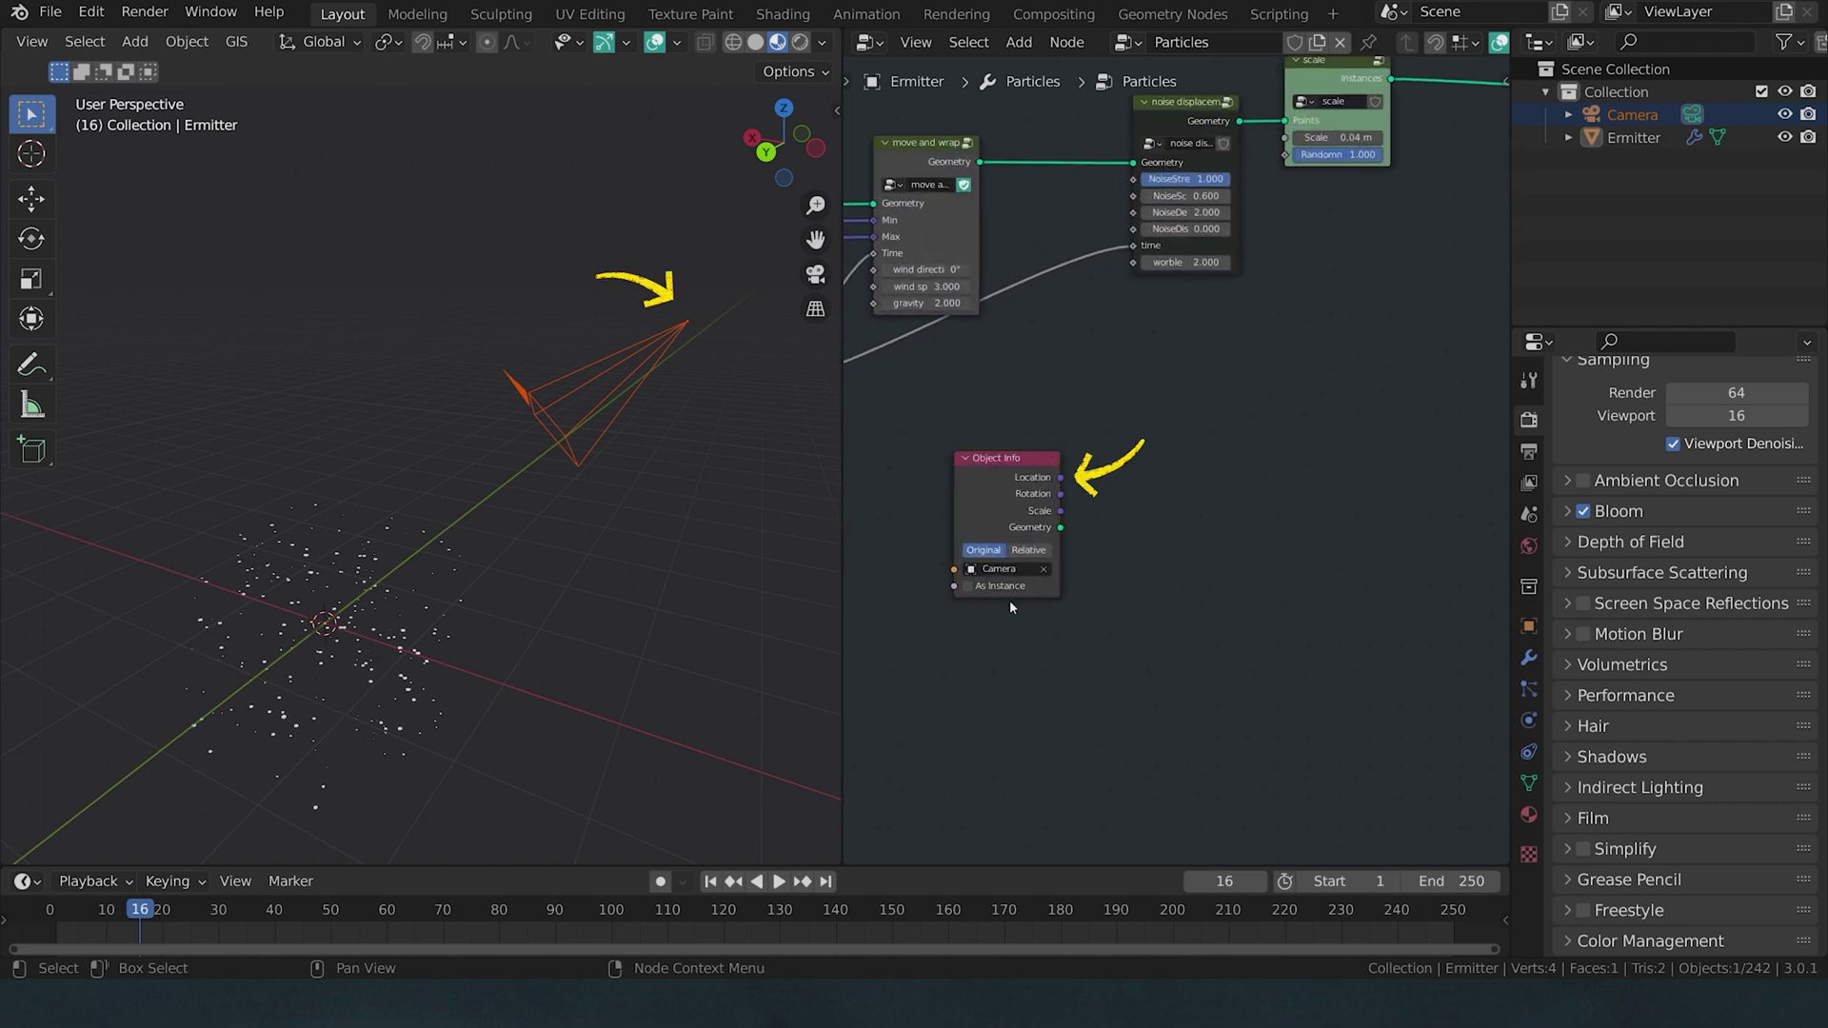
Step: Add a Position node directly below the Camera's Object Info node
{"action": "middle_click_drag", "start_coordinate": [1009, 607], "coordinate": [1054, 546]}
{"action": "key", "text": "shift+a"}
{"action": "left_click", "coordinate": [1015, 518]}
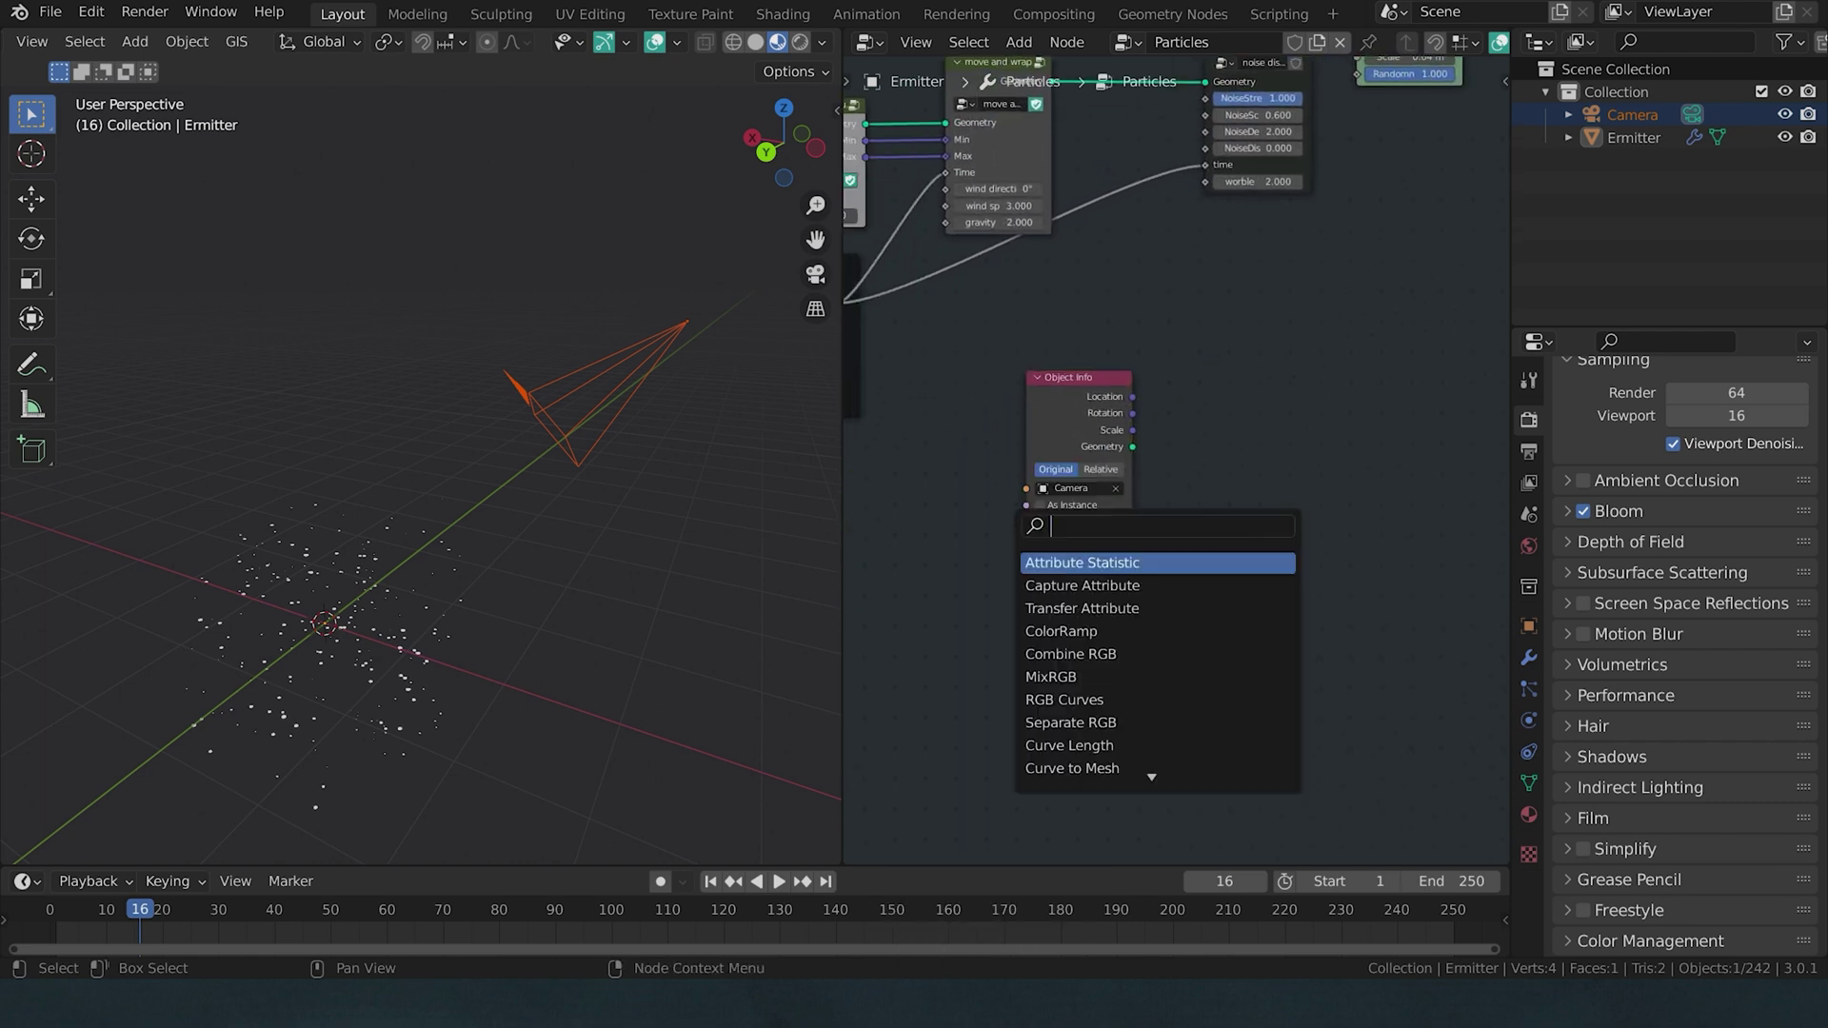
{"action": "type", "text": "posi"}
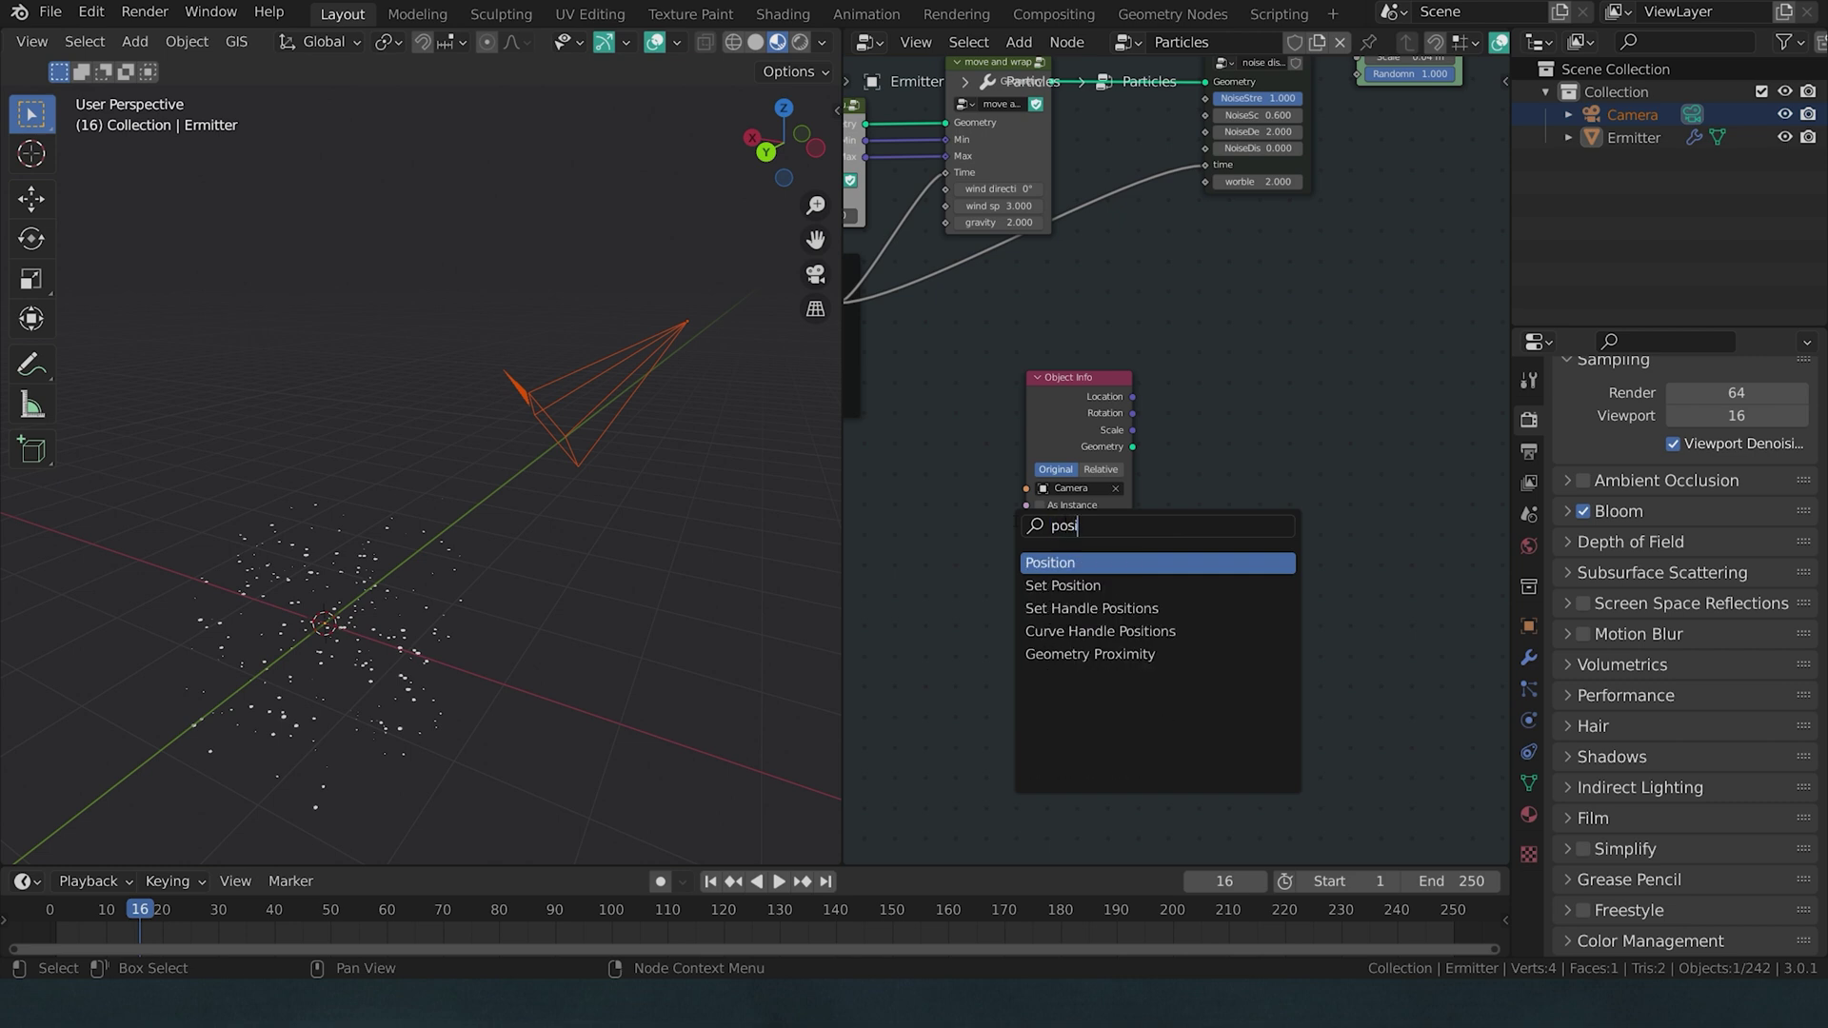
{"action": "key", "text": "Return"}
{"action": "left_click", "coordinate": [1070, 537]}
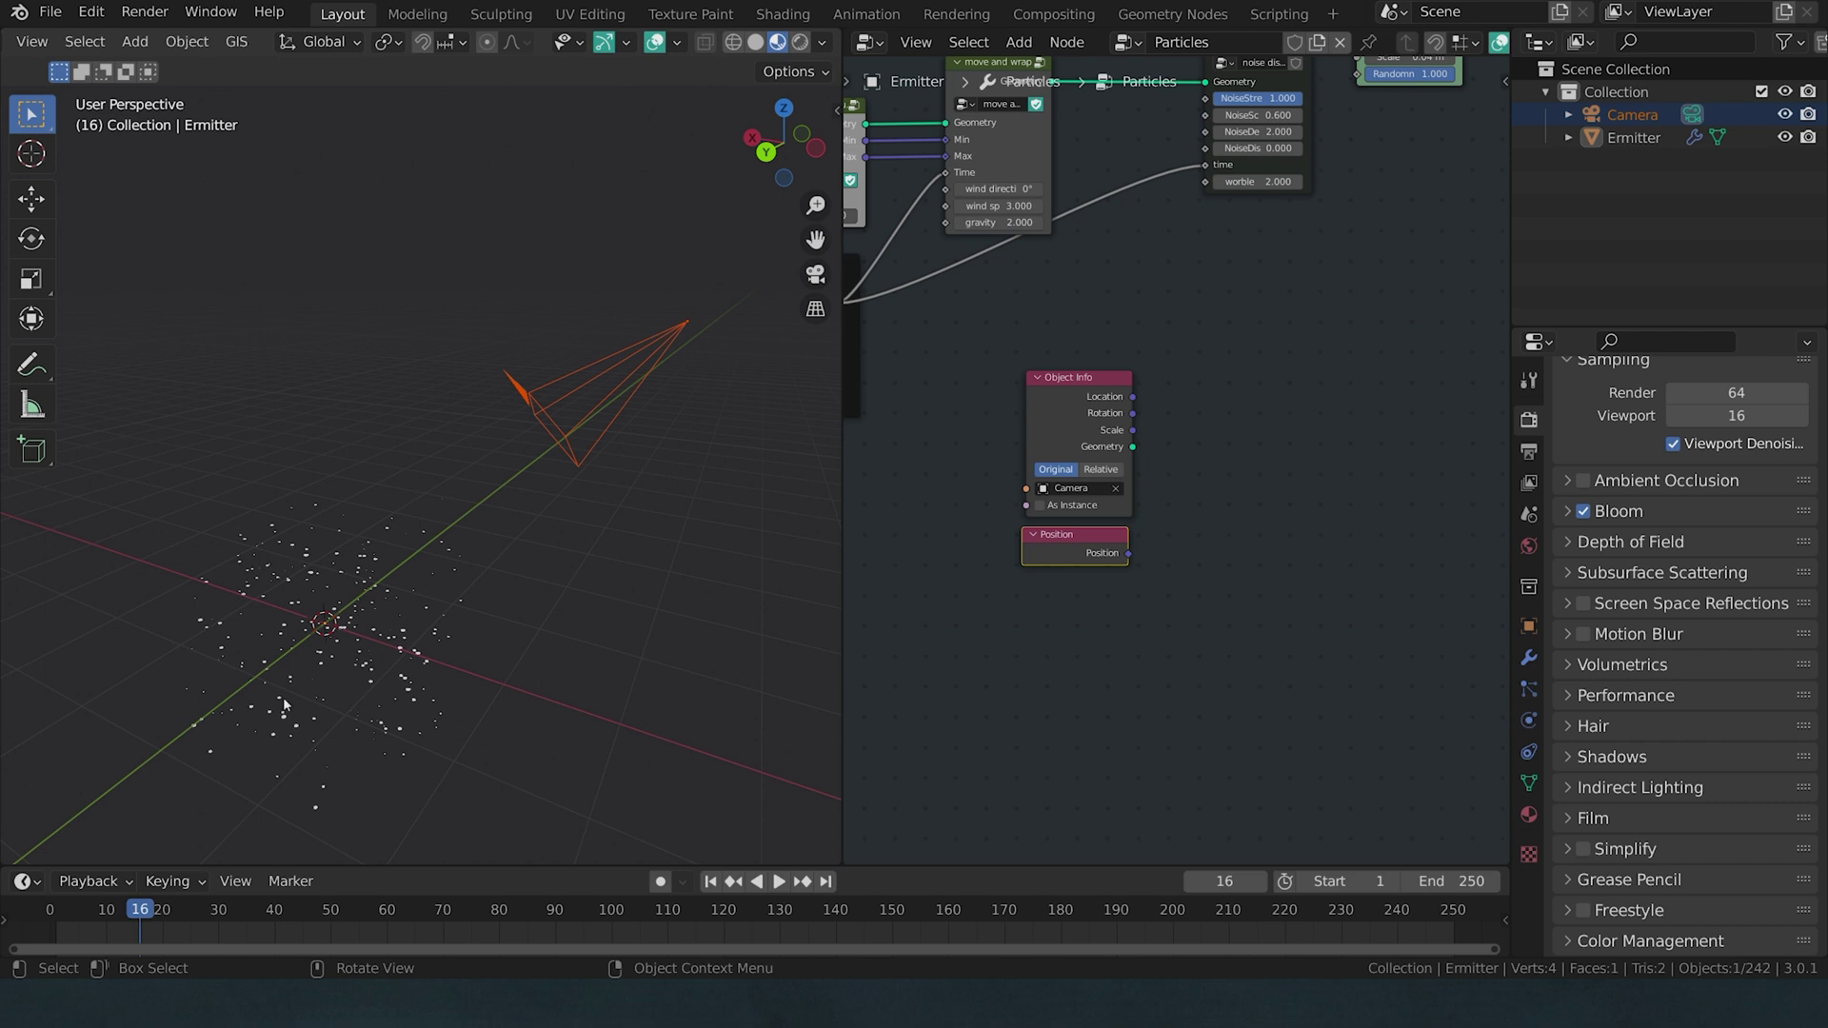
Step: Add a Vector Math node set to Subtract, taking the Object Info Location as first vector and the Position as second
{"action": "key", "text": "shift+a"}
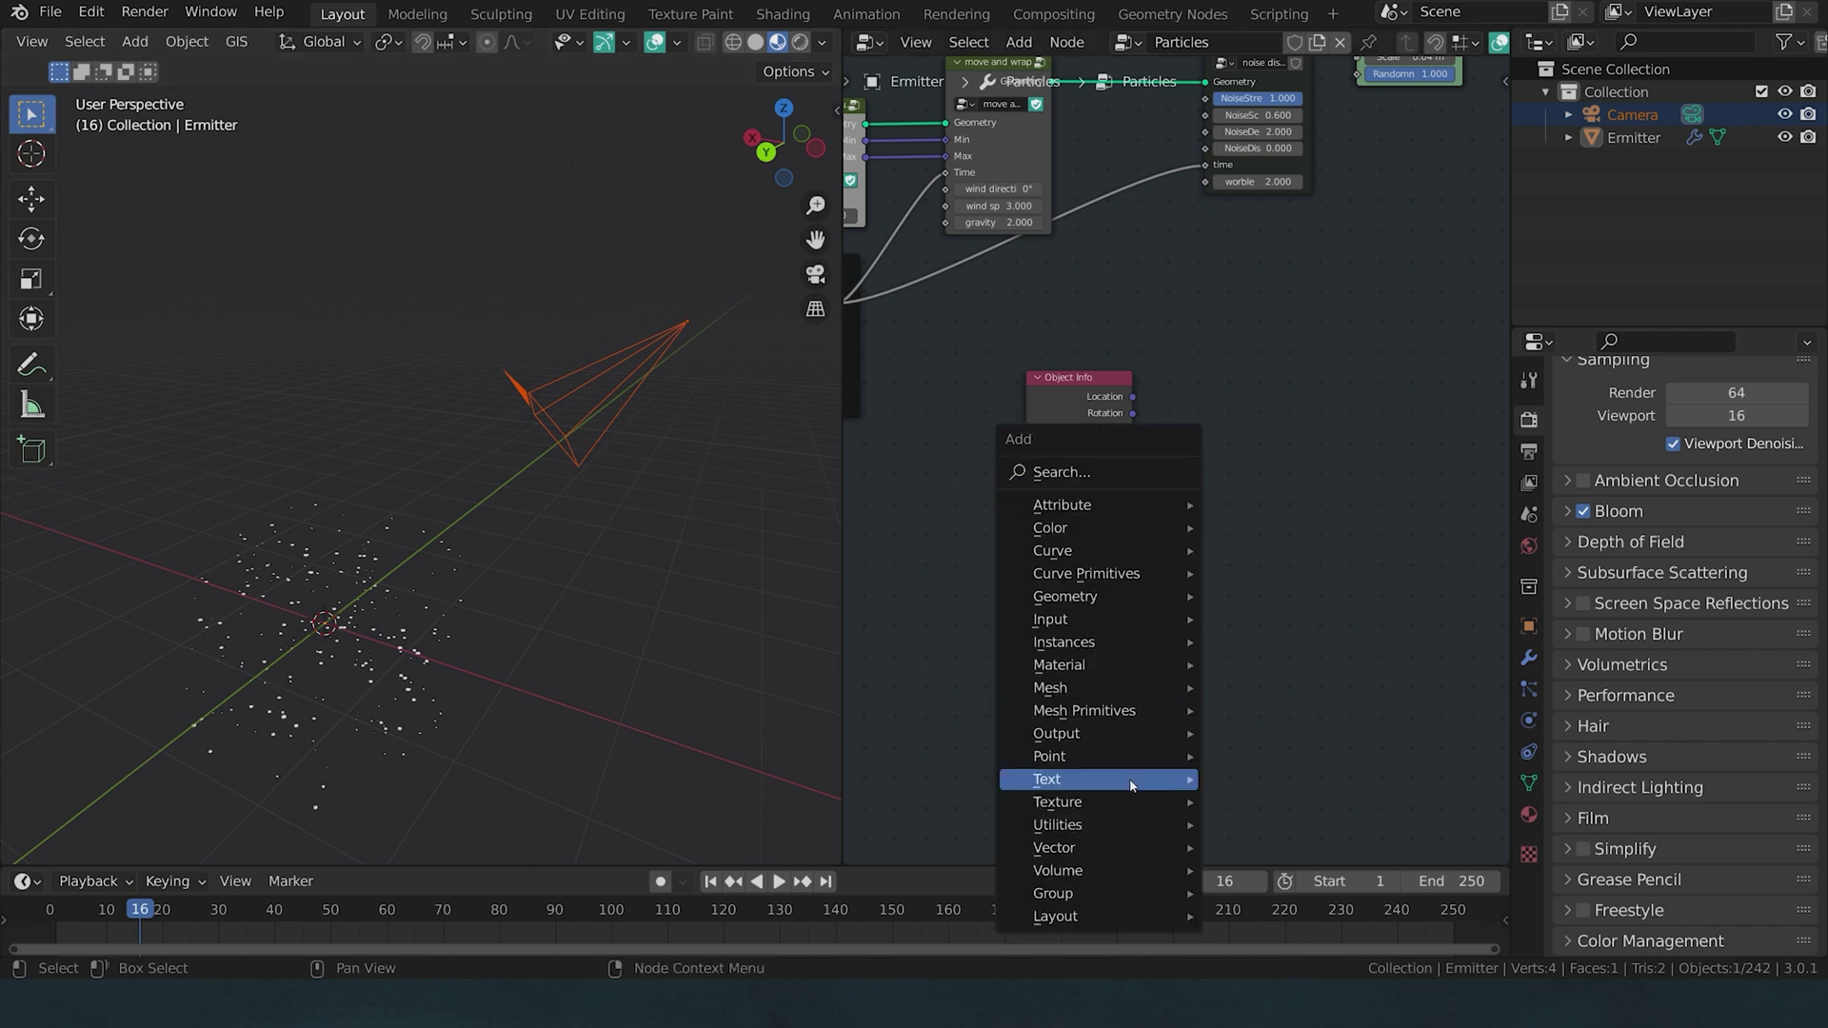
{"action": "mouse_move", "coordinate": [1120, 867]}
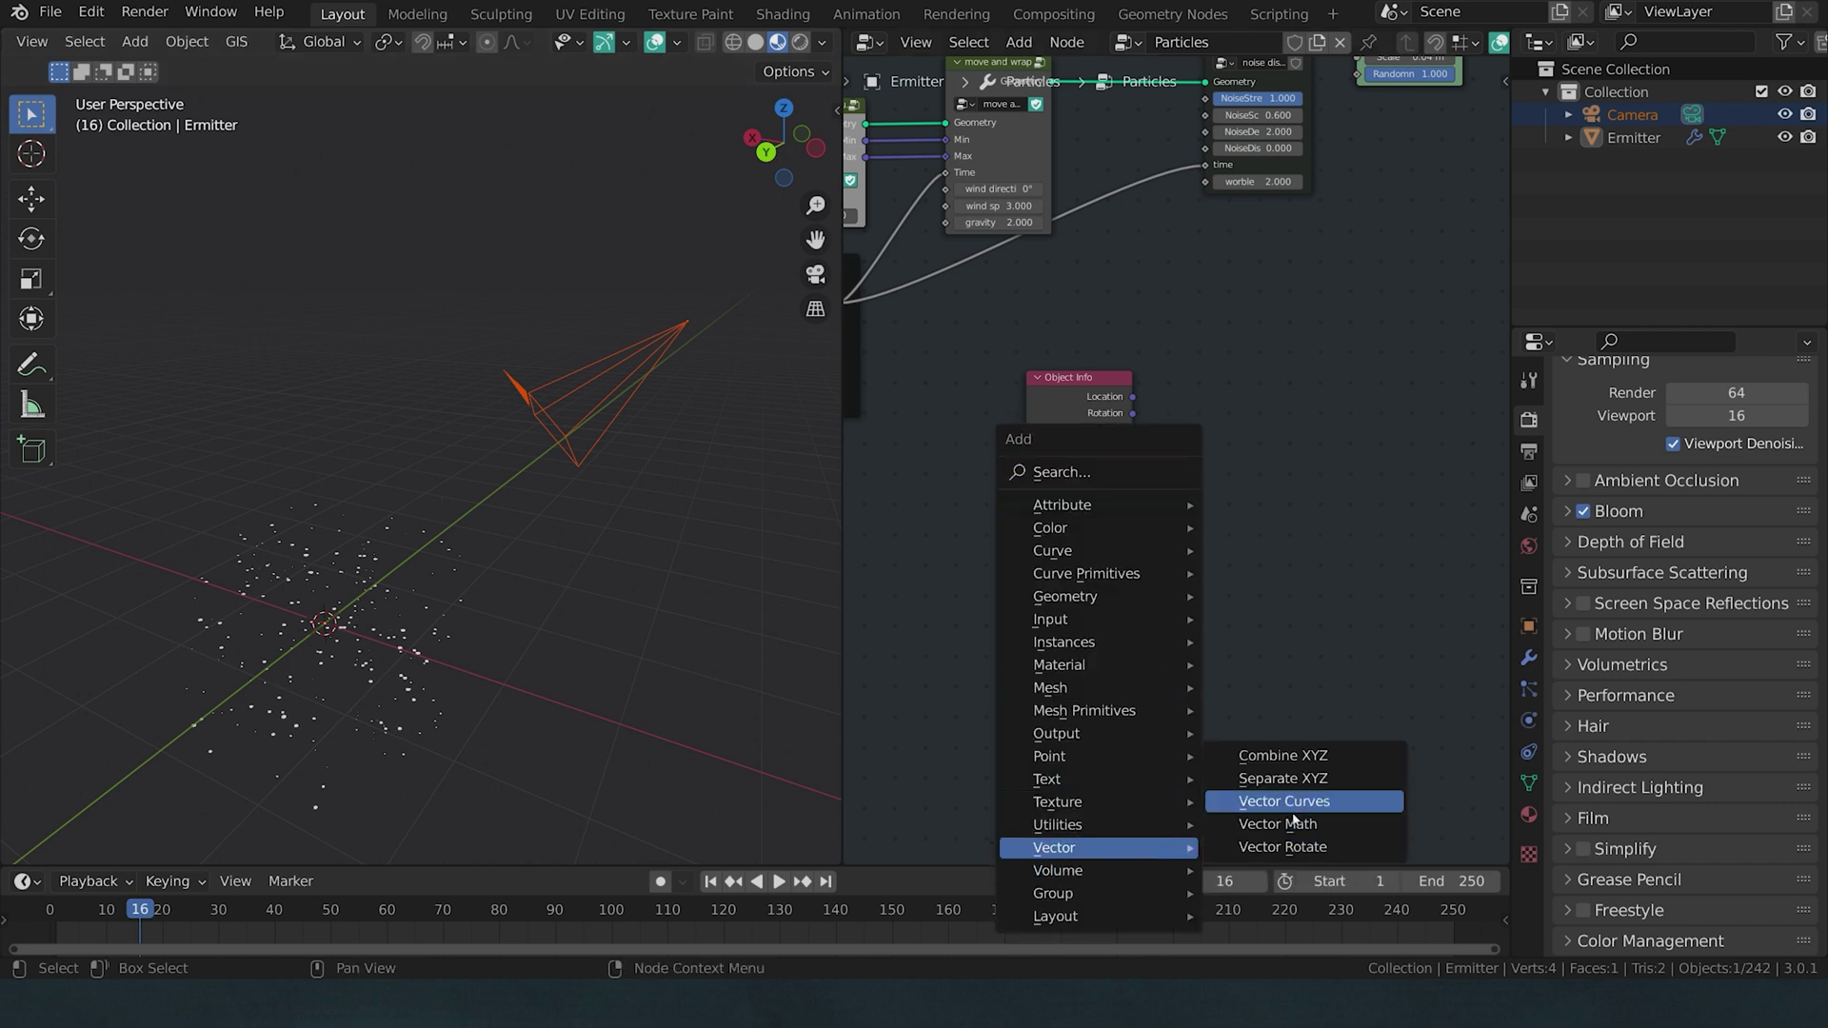
{"action": "left_click", "coordinate": [1257, 823]}
{"action": "left_click", "coordinate": [1176, 345]}
{"action": "left_click", "coordinate": [1228, 427]}
{"action": "left_click", "coordinate": [1219, 463]}
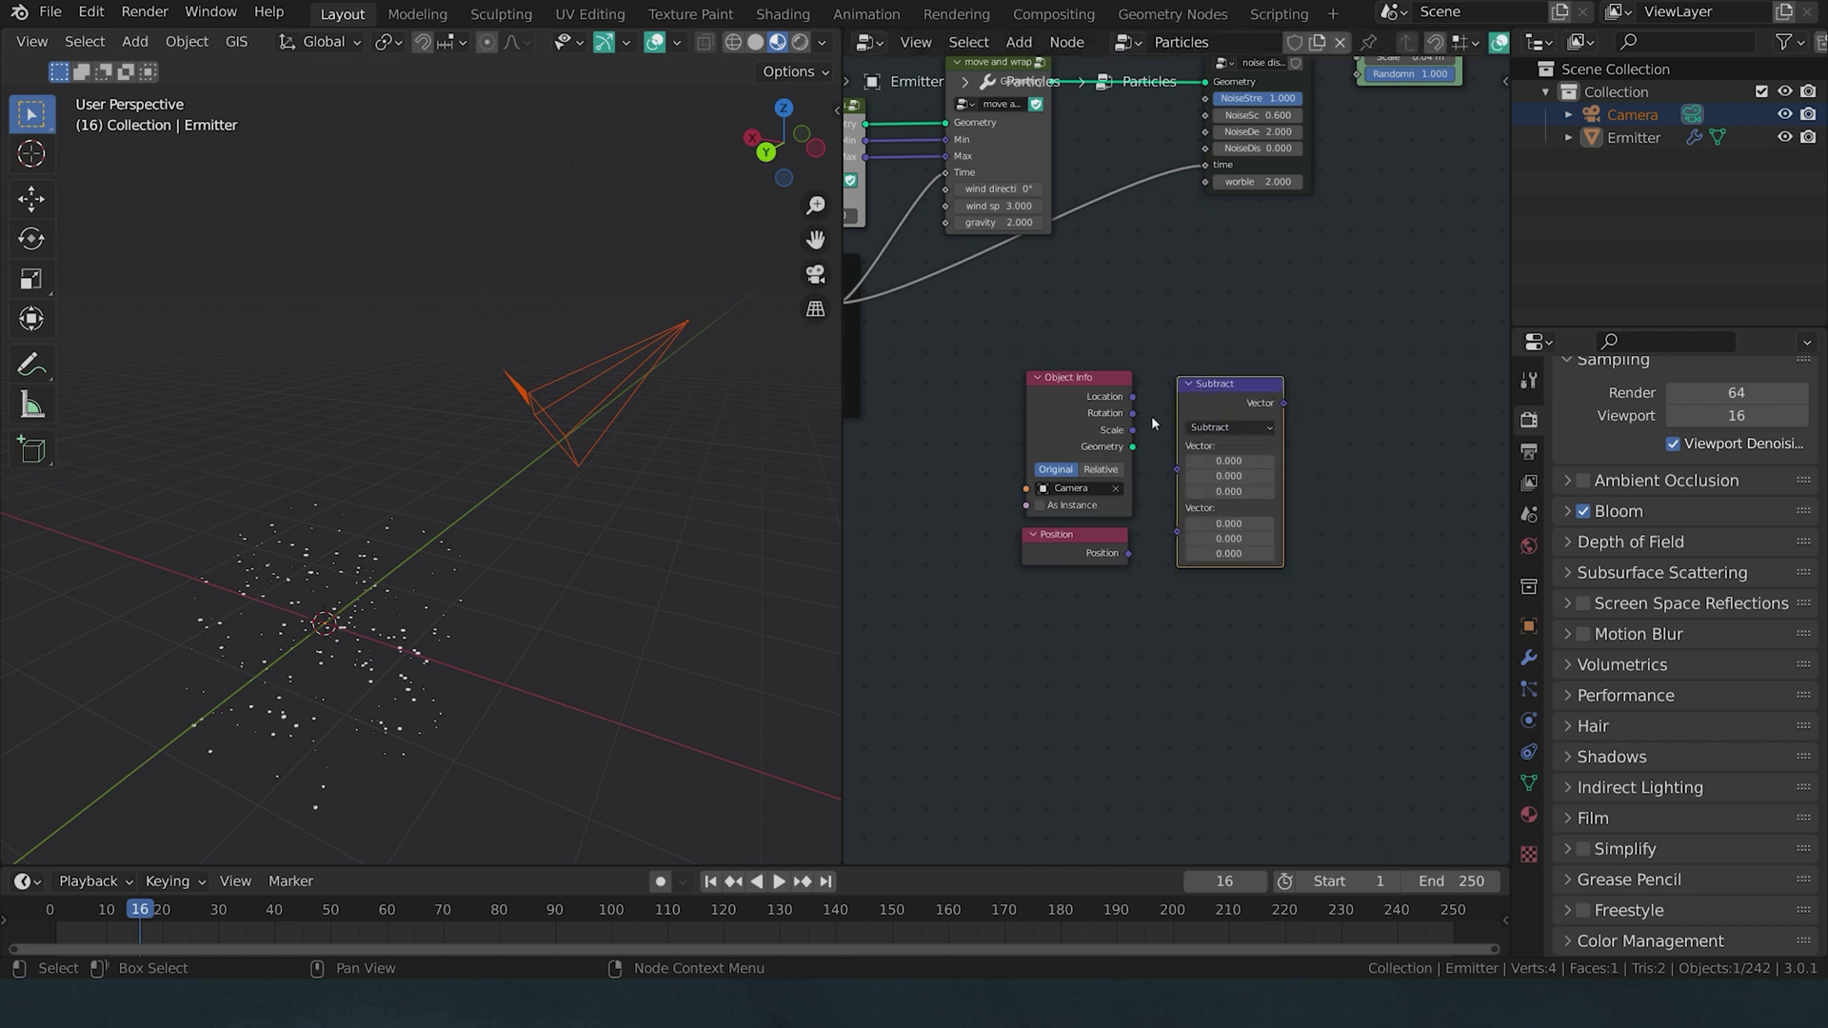
{"action": "left_click_drag", "start_coordinate": [1133, 399], "coordinate": [1178, 469]}
{"action": "left_click_drag", "start_coordinate": [1128, 553], "coordinate": [1177, 492]}
Step: Insert a Rotate Instances node between the scale group node and the rest of the Particles chain
{"action": "middle_click_drag", "start_coordinate": [1246, 252], "coordinate": [1101, 466]}
{"action": "key", "text": "shift+a"}
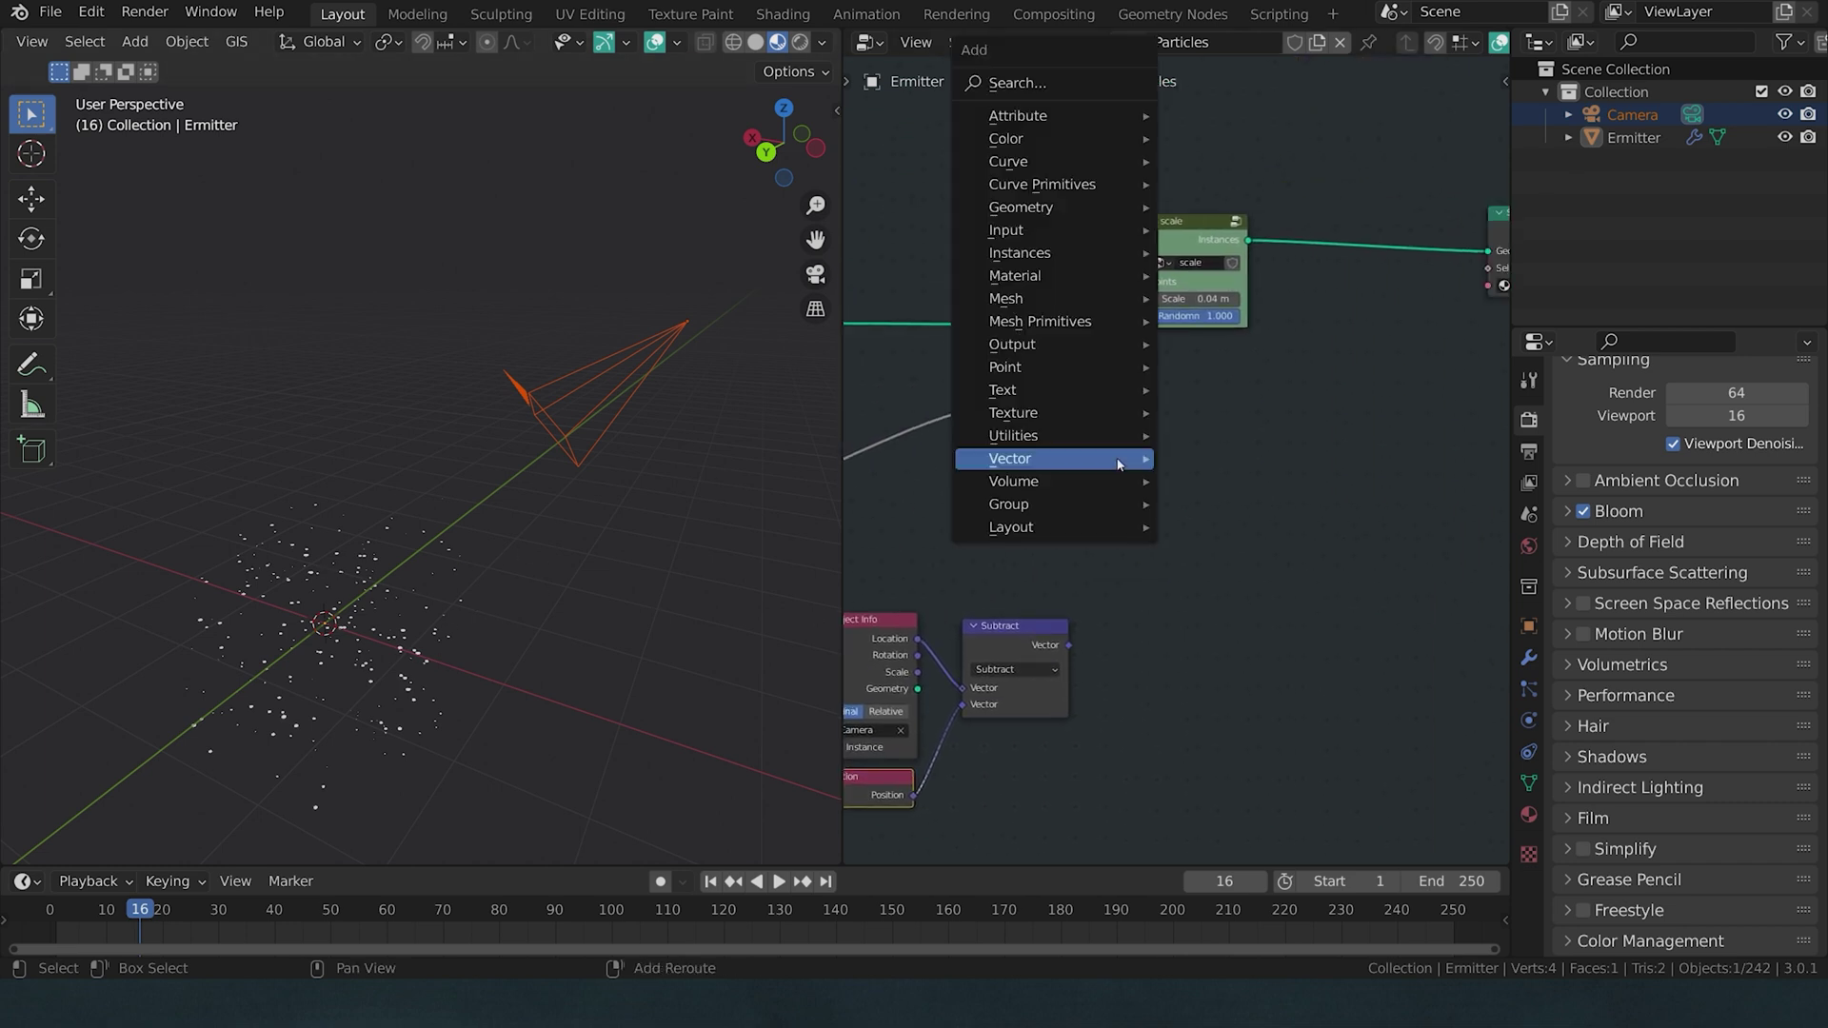
{"action": "left_click", "coordinate": [999, 83]}
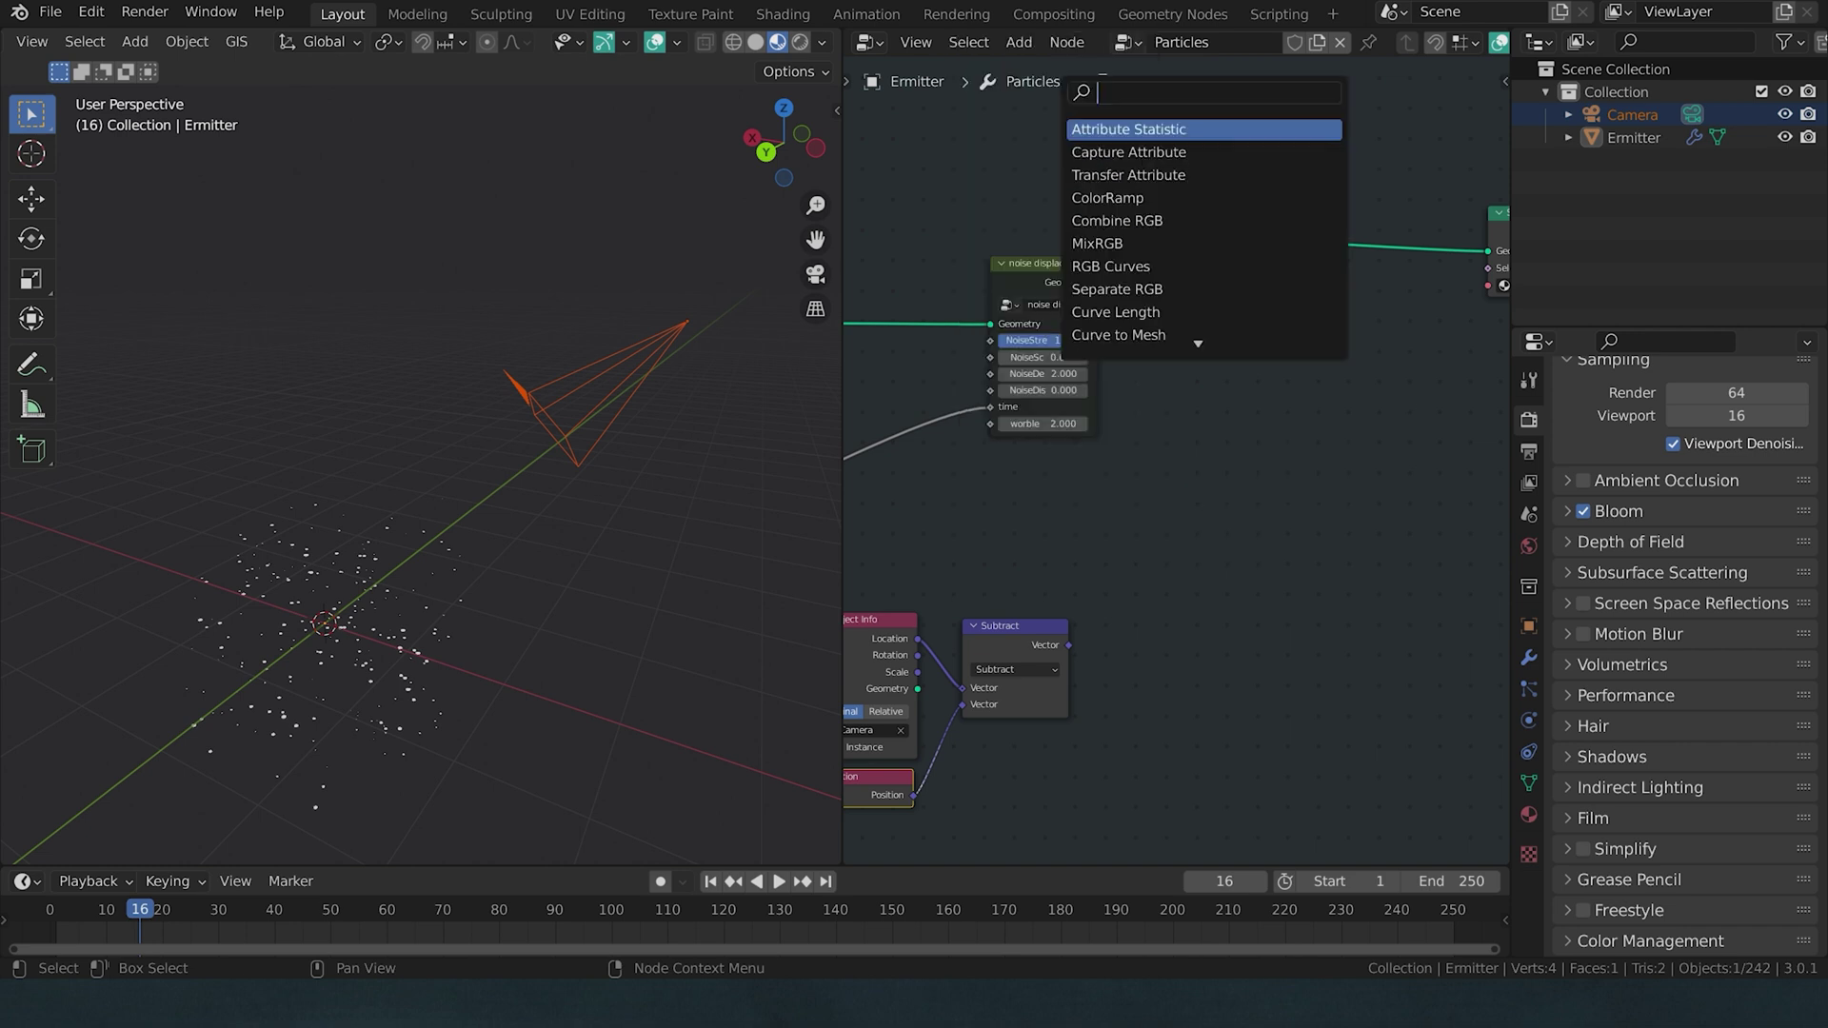
{"action": "type", "text": "rot"}
{"action": "key", "text": "Down"}
{"action": "key", "text": "Down"}
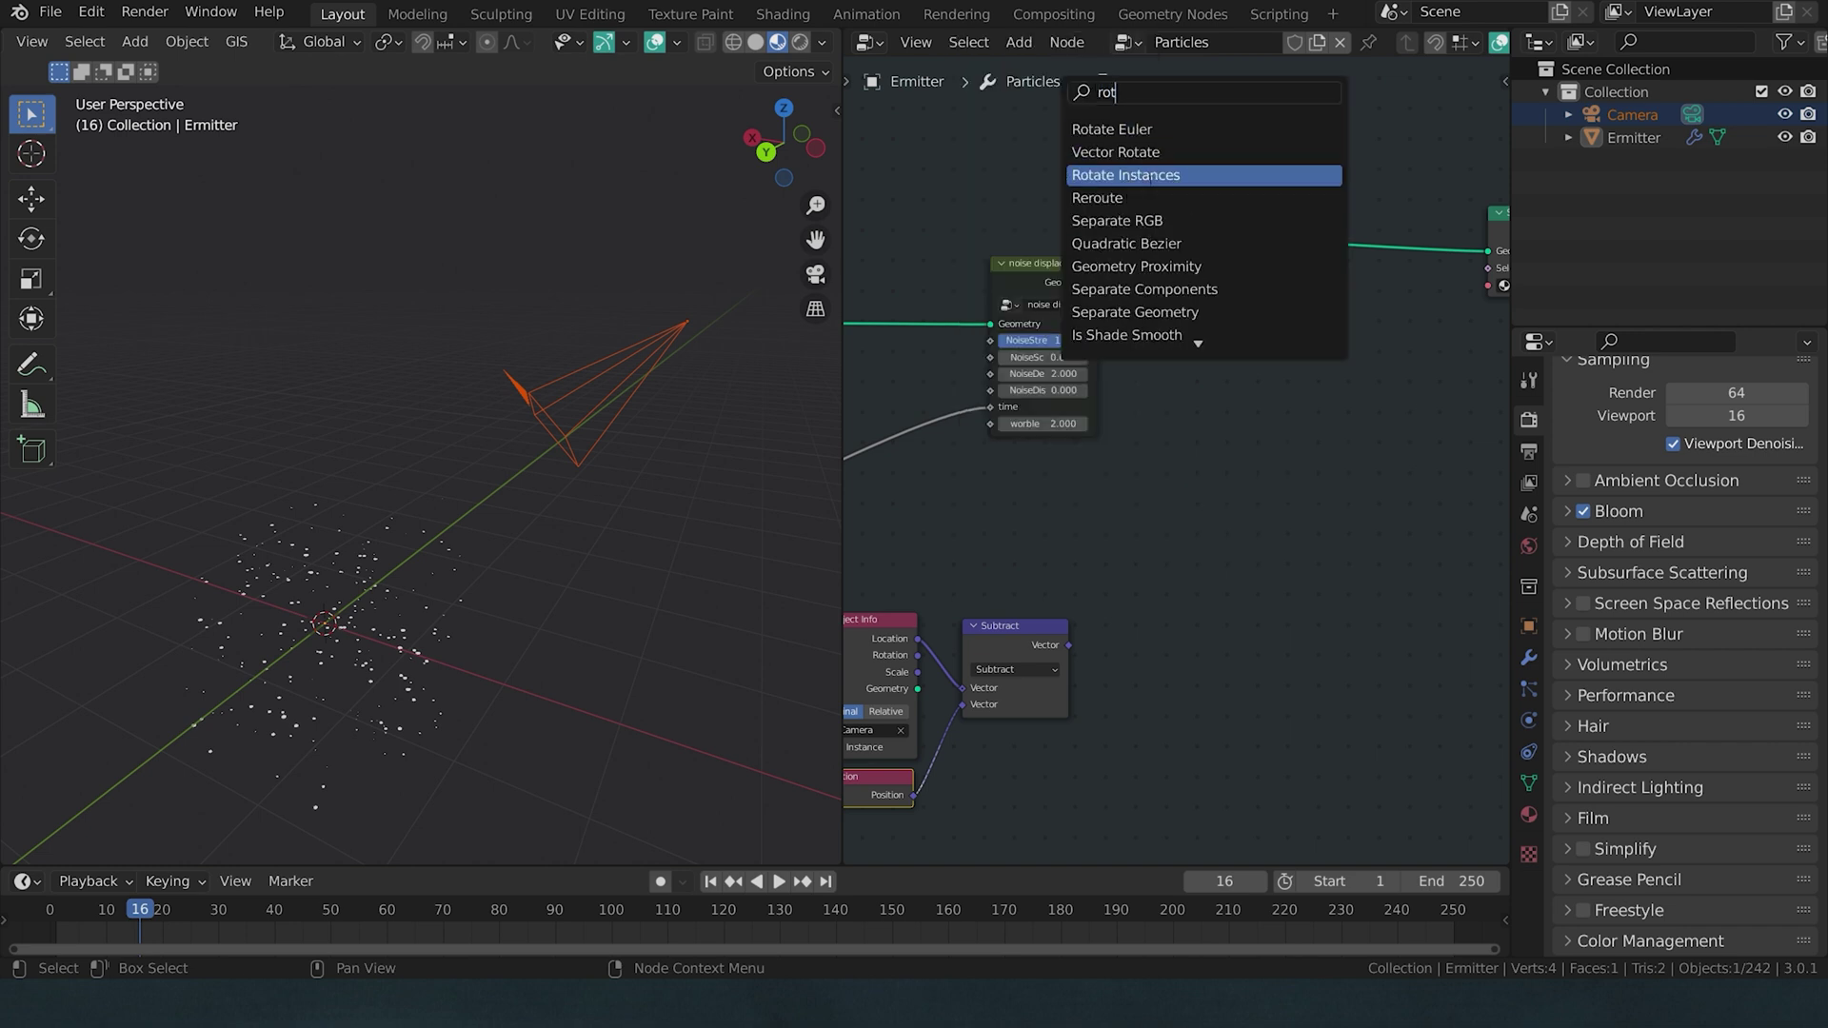
{"action": "key", "text": "Return"}
{"action": "left_click", "coordinate": [1348, 305]}
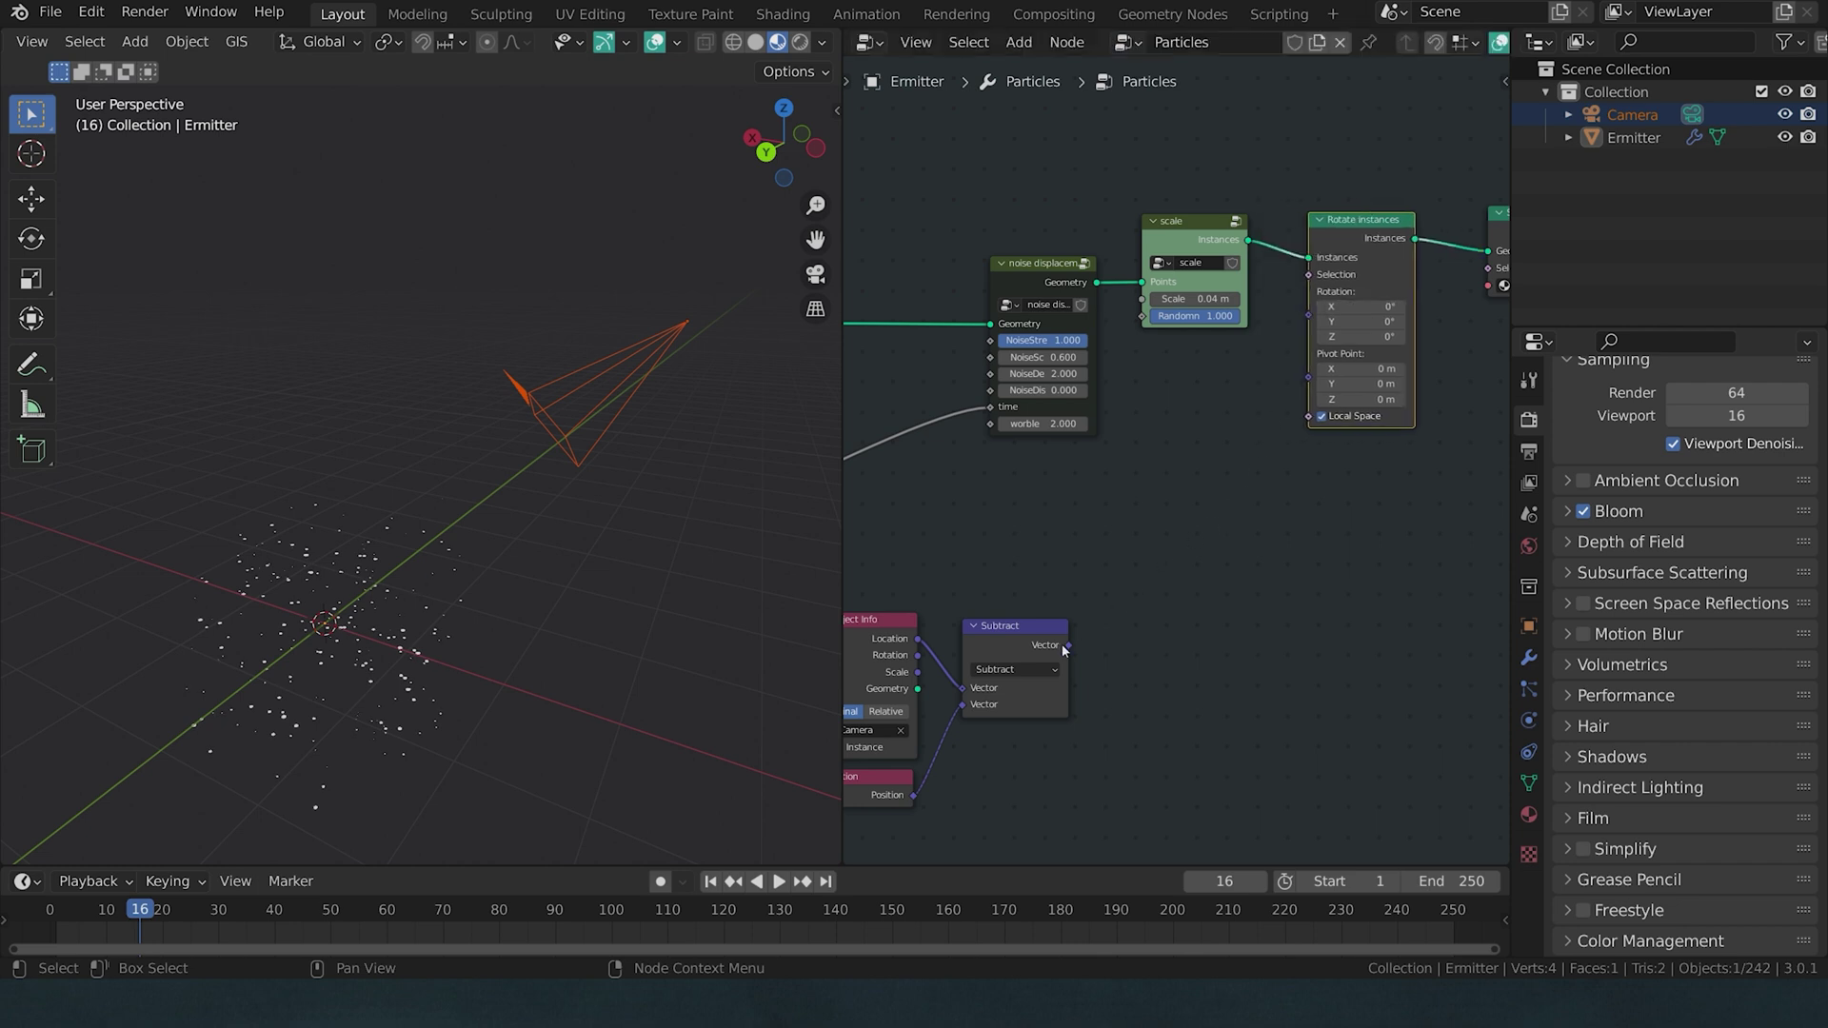
Step: Connect the Subtract node's Vector output to the Rotation input of Rotate Instances and check the particles from the camera
{"action": "left_click_drag", "start_coordinate": [1067, 644], "coordinate": [1313, 315]}
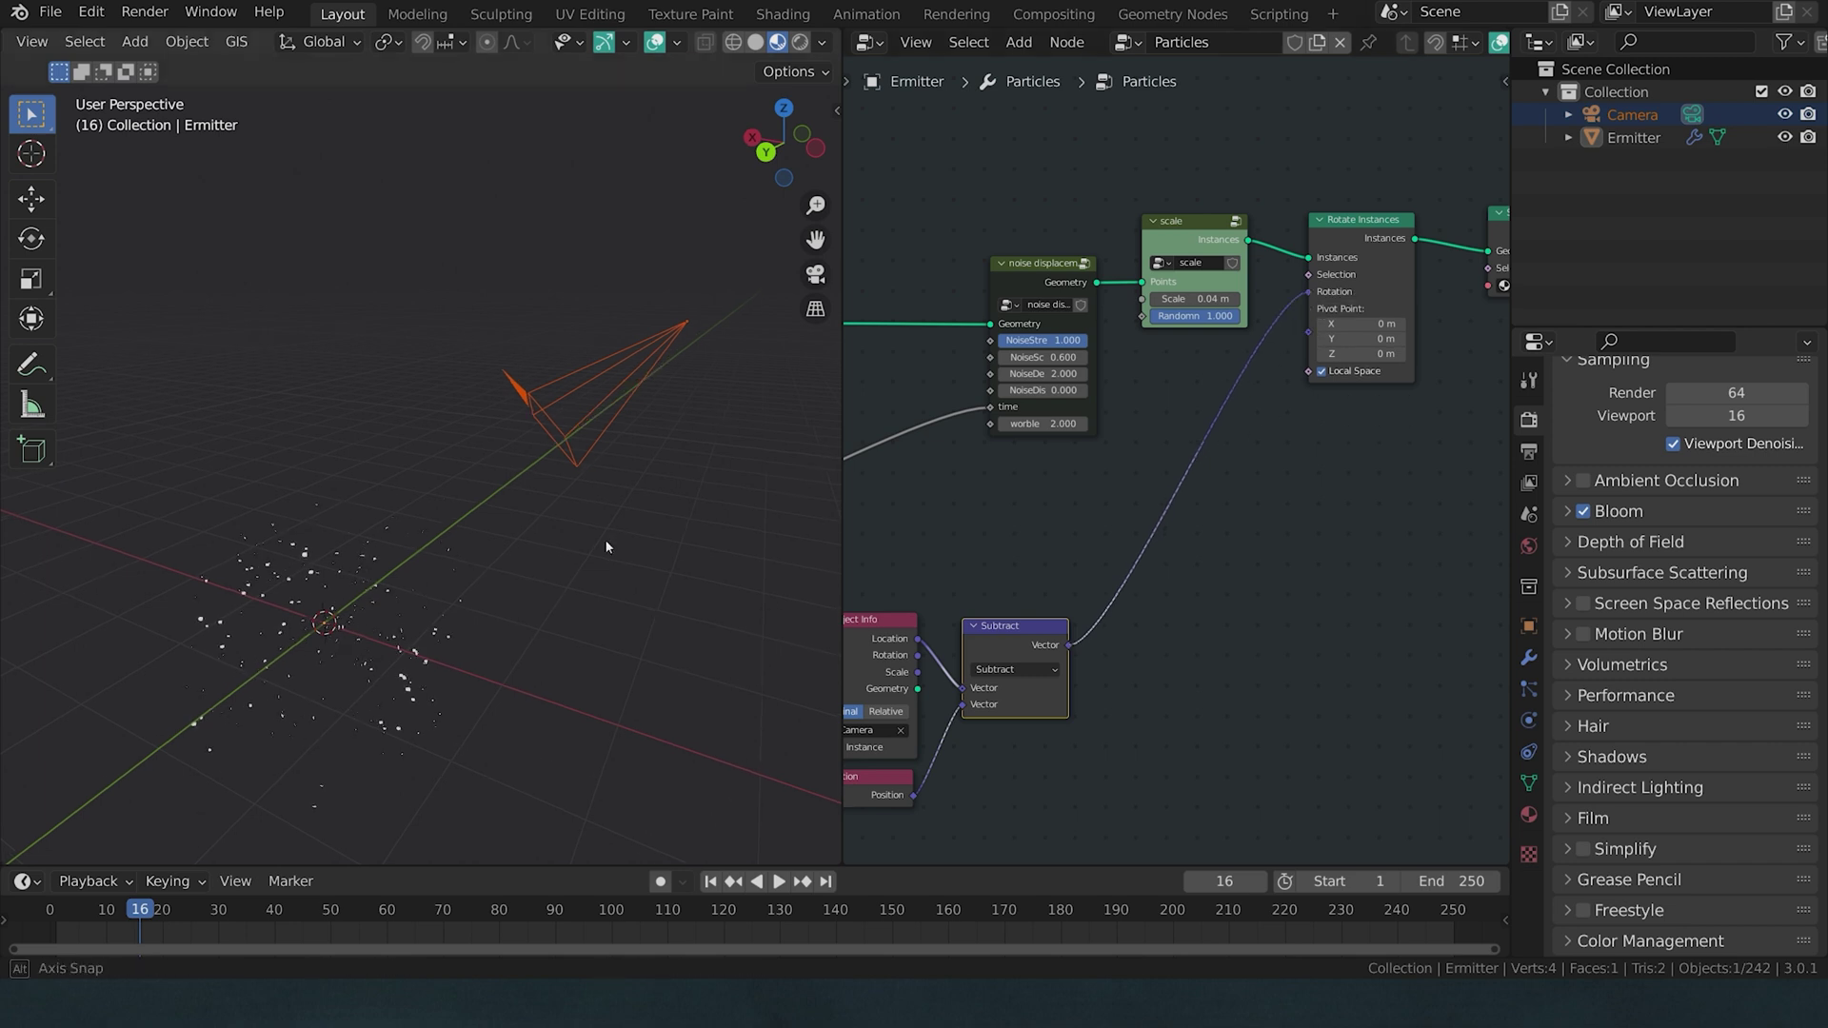
{"action": "key", "text": "KP_0"}
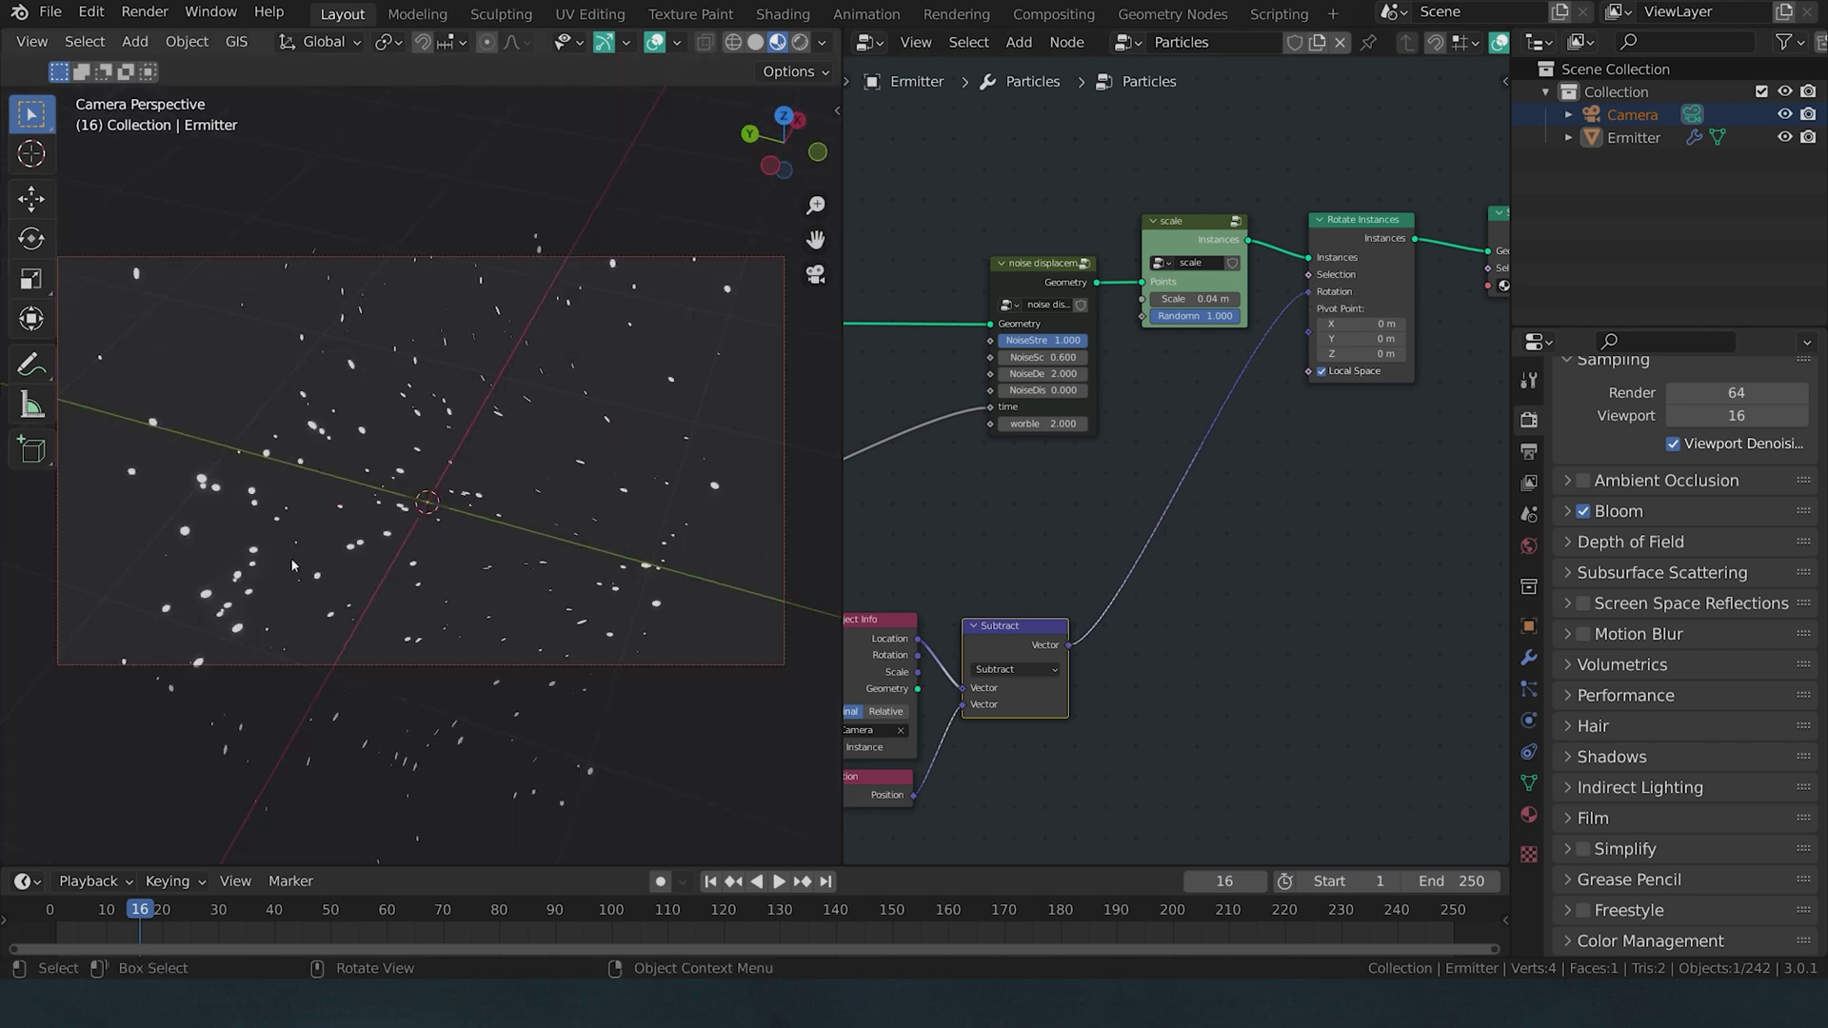
{"action": "key", "text": "KP_0"}
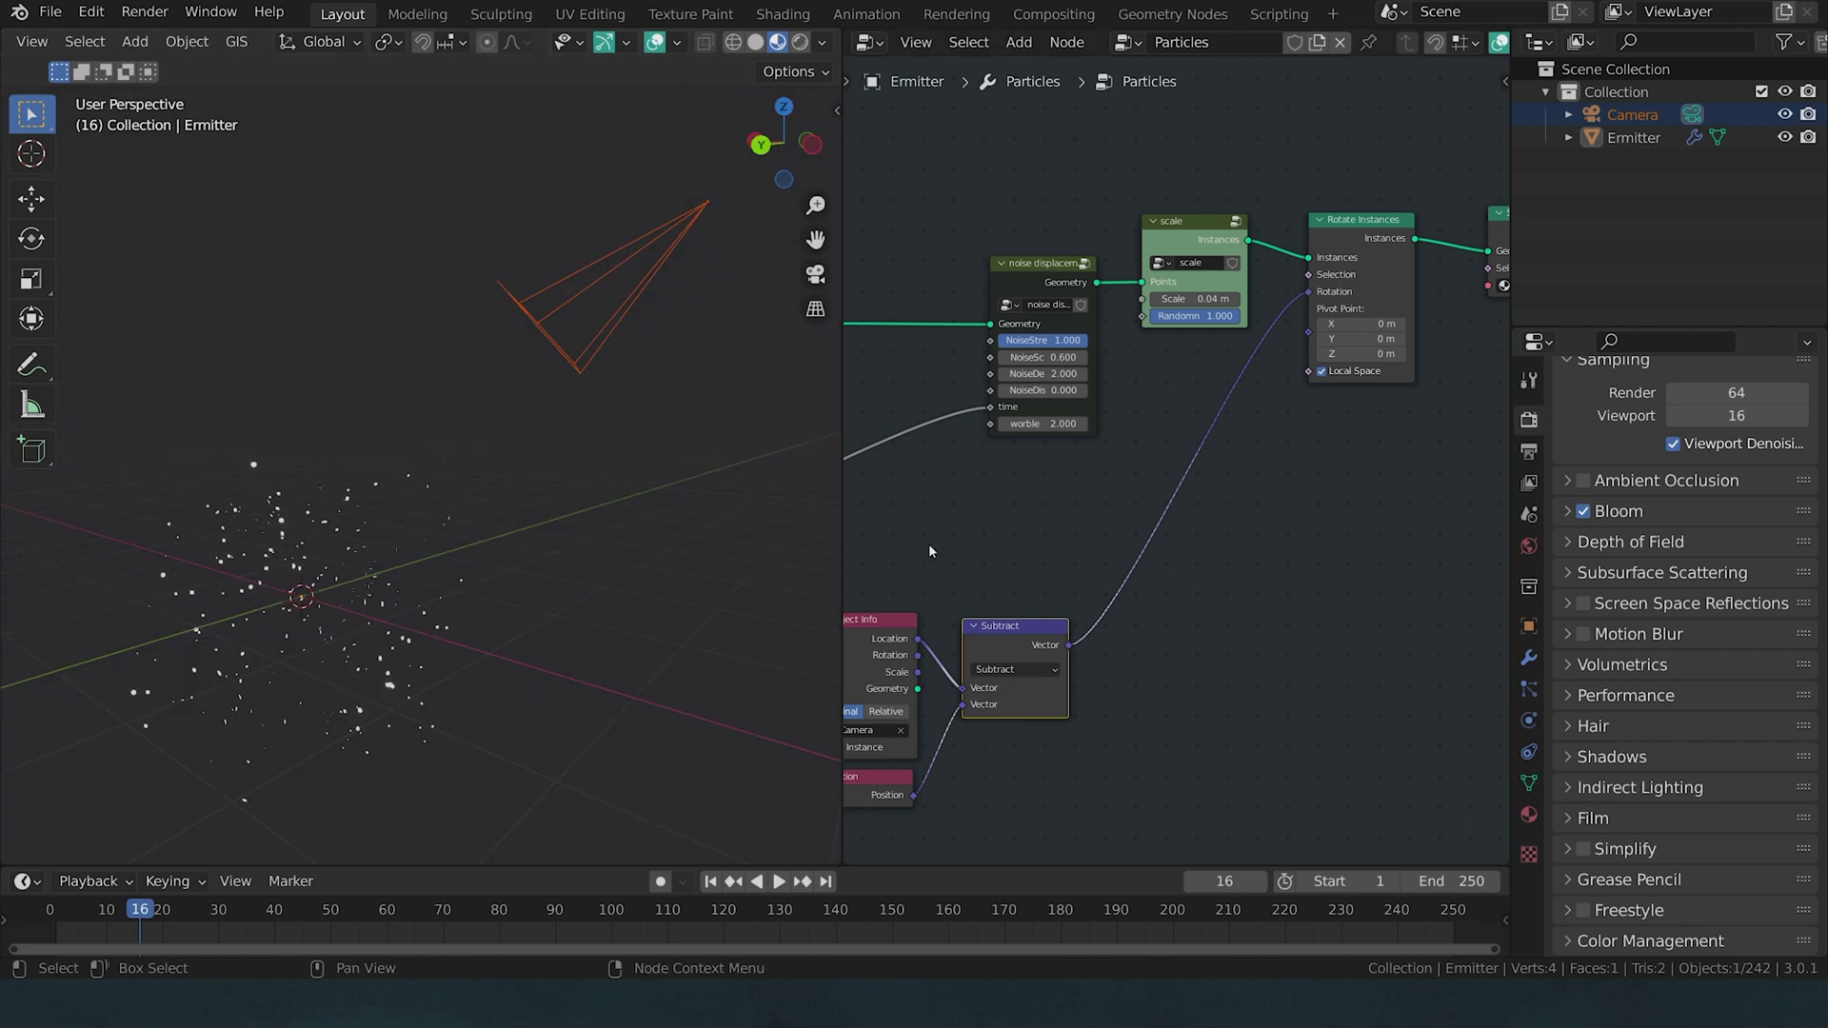
Step: Insert an Align Euler to Vector node on the link between Subtract and Rotate Instances
{"action": "key", "text": "shift+a"}
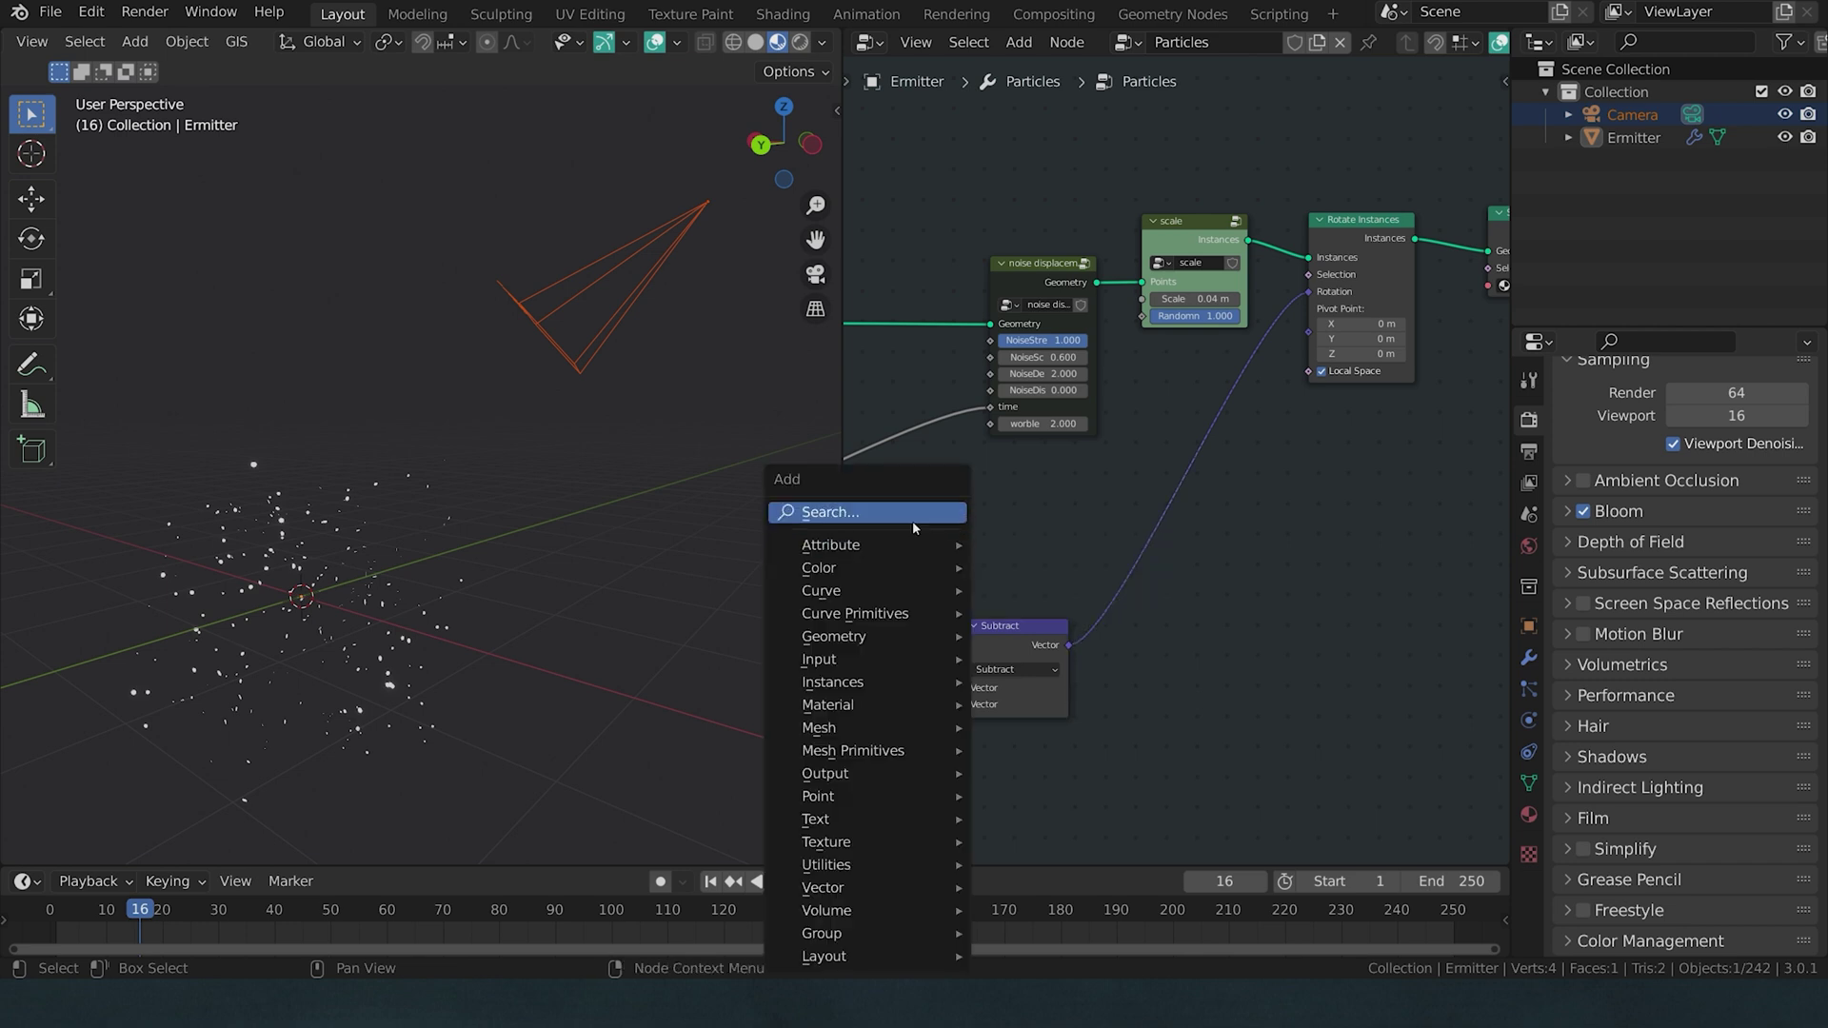
{"action": "left_click", "coordinate": [912, 514]}
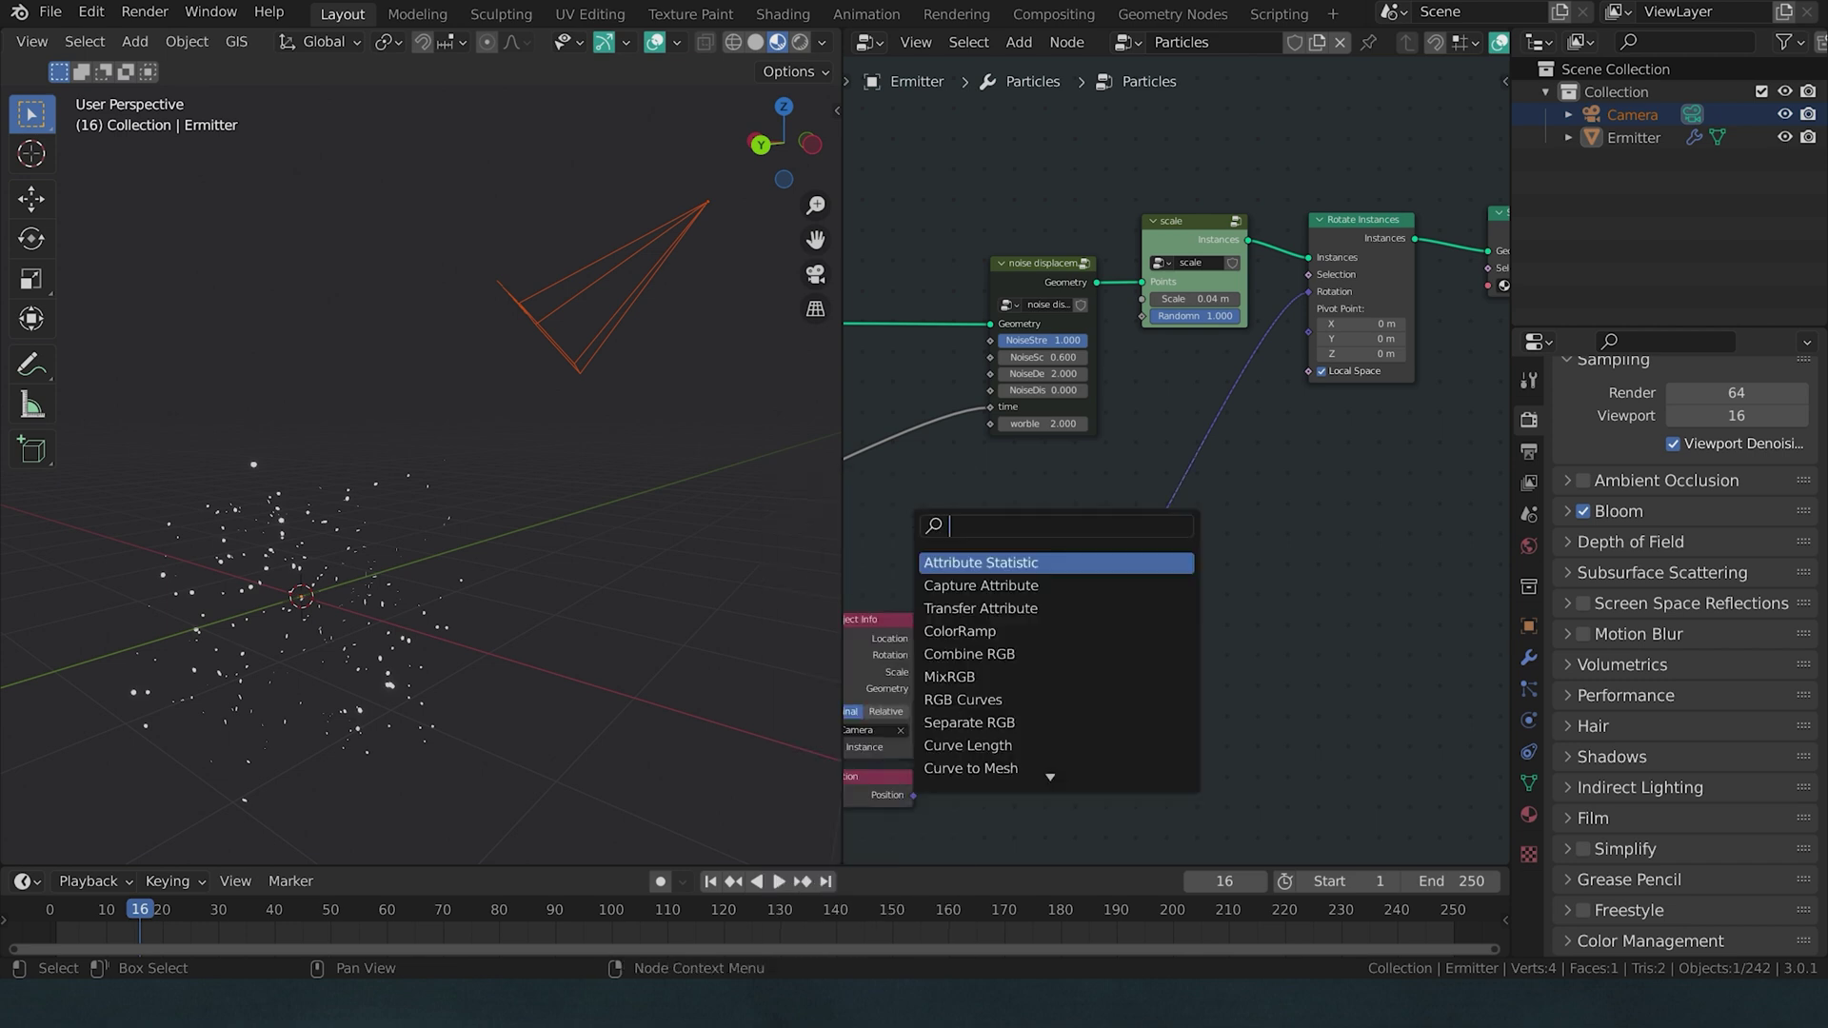
{"action": "type", "text": "alig"}
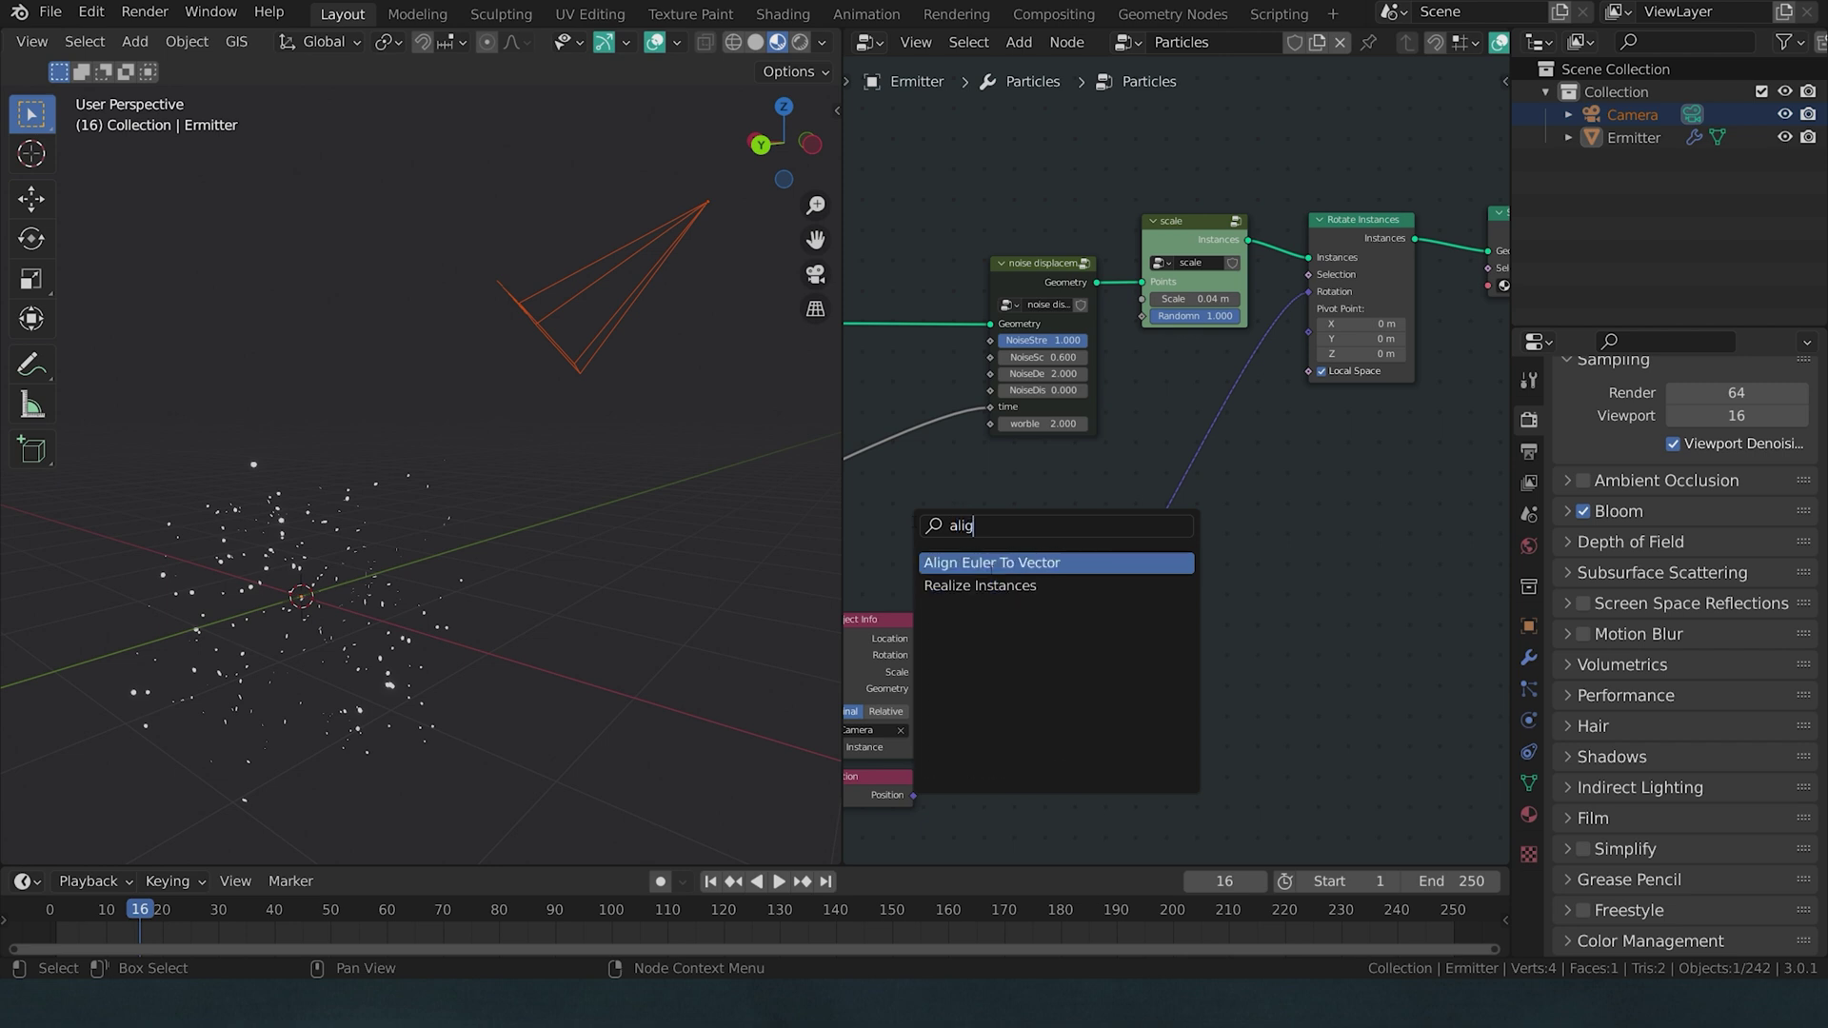
{"action": "left_click", "coordinate": [952, 564]}
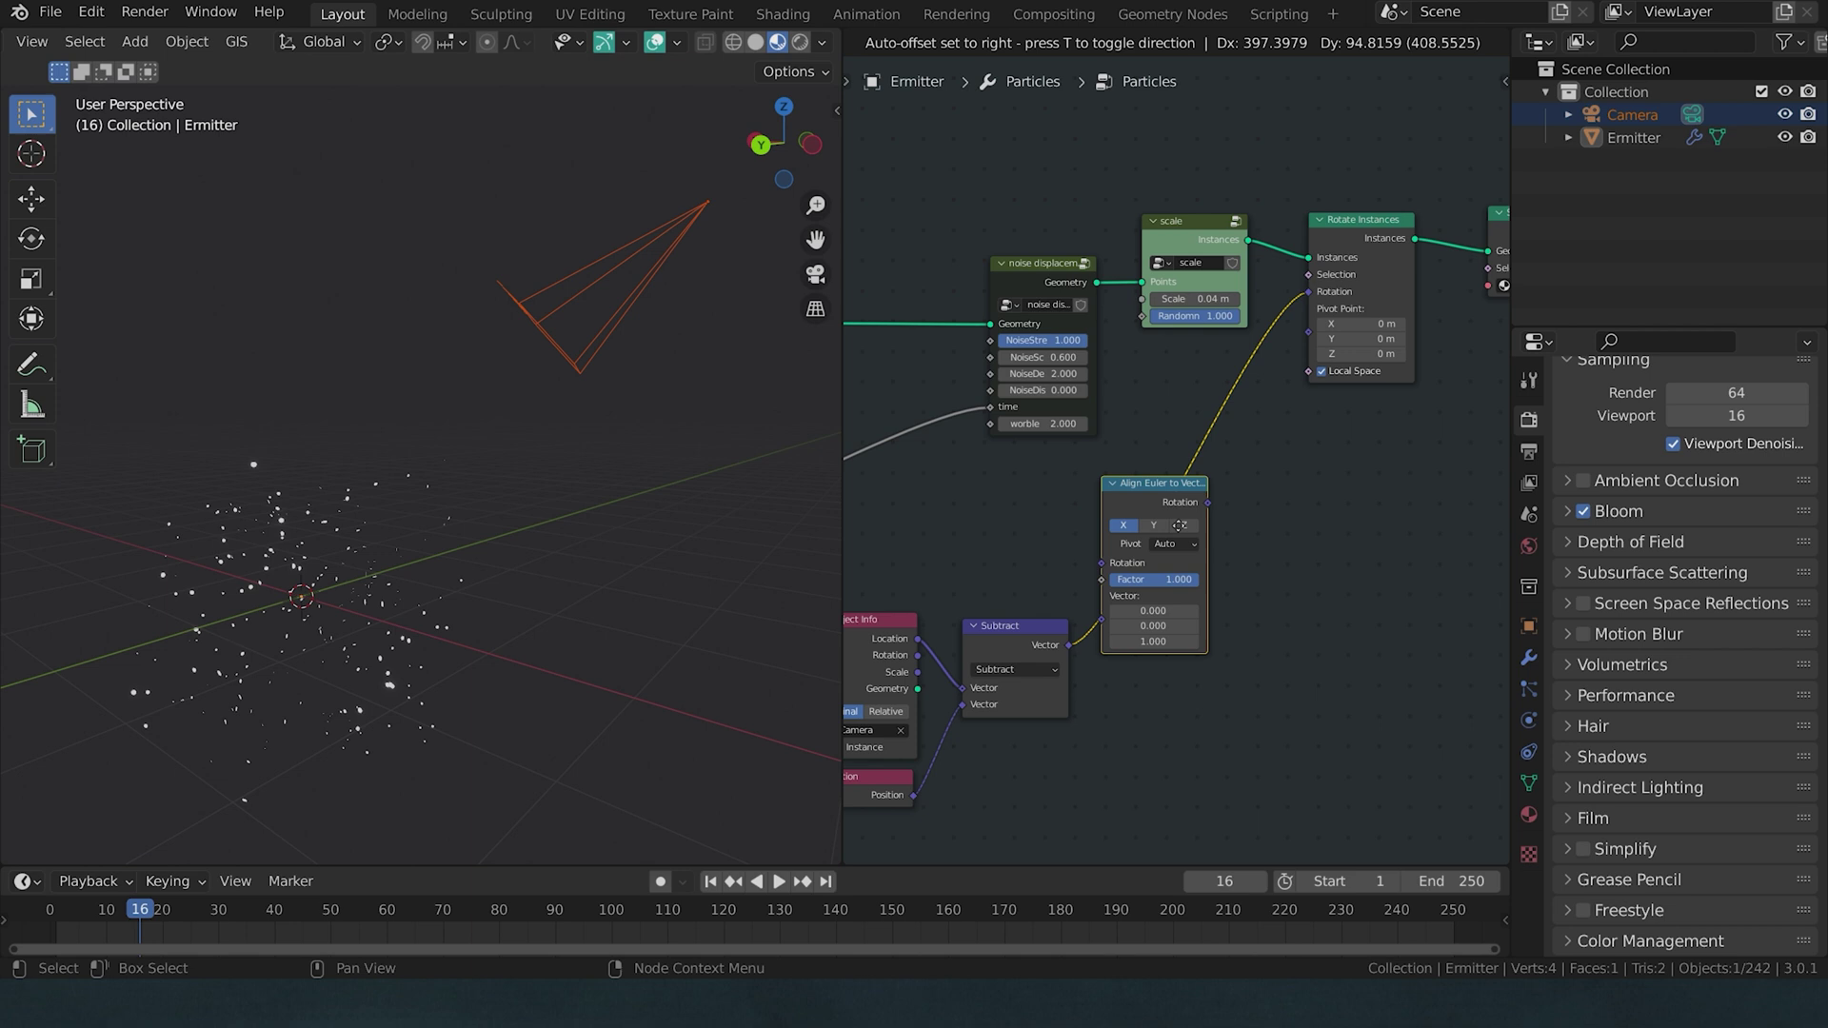
{"action": "left_click", "coordinate": [1179, 526]}
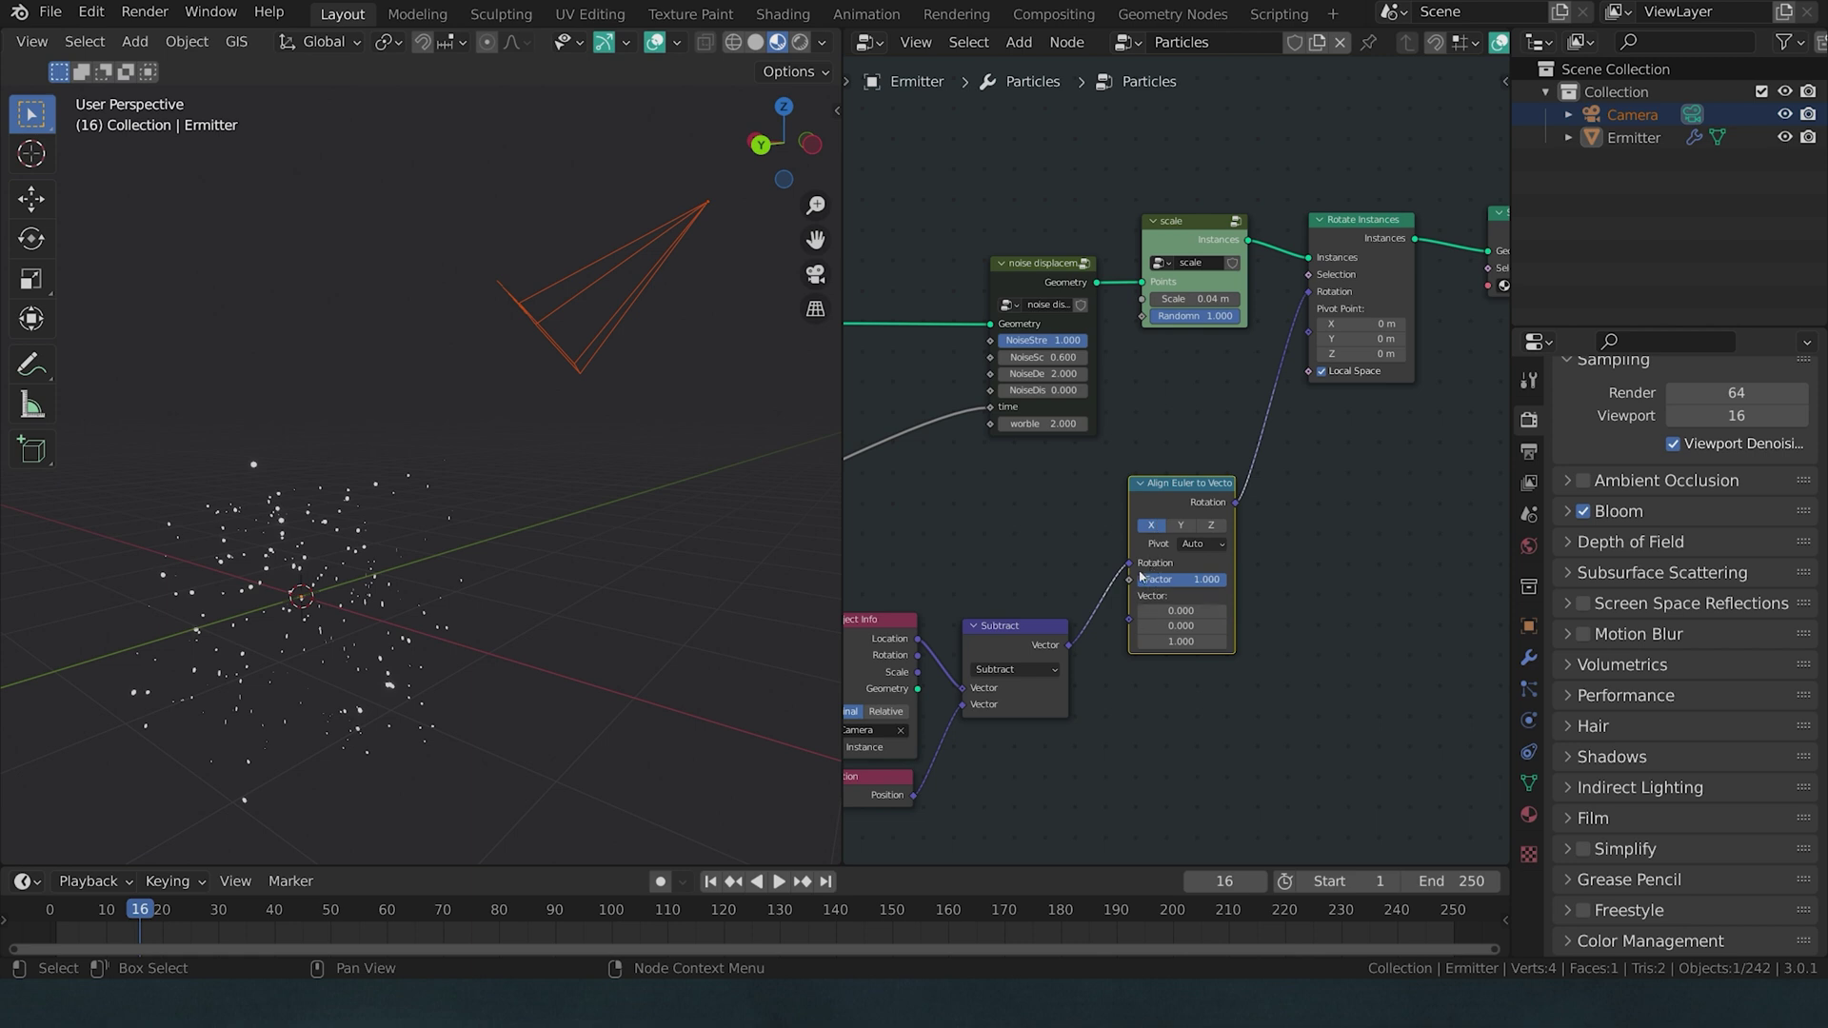
Step: Feed the Subtract result into the Align Euler to Vector node's Vector input instead of Rotation, and set its axis to Z
{"action": "left_click_drag", "start_coordinate": [1131, 564], "coordinate": [1134, 623]}
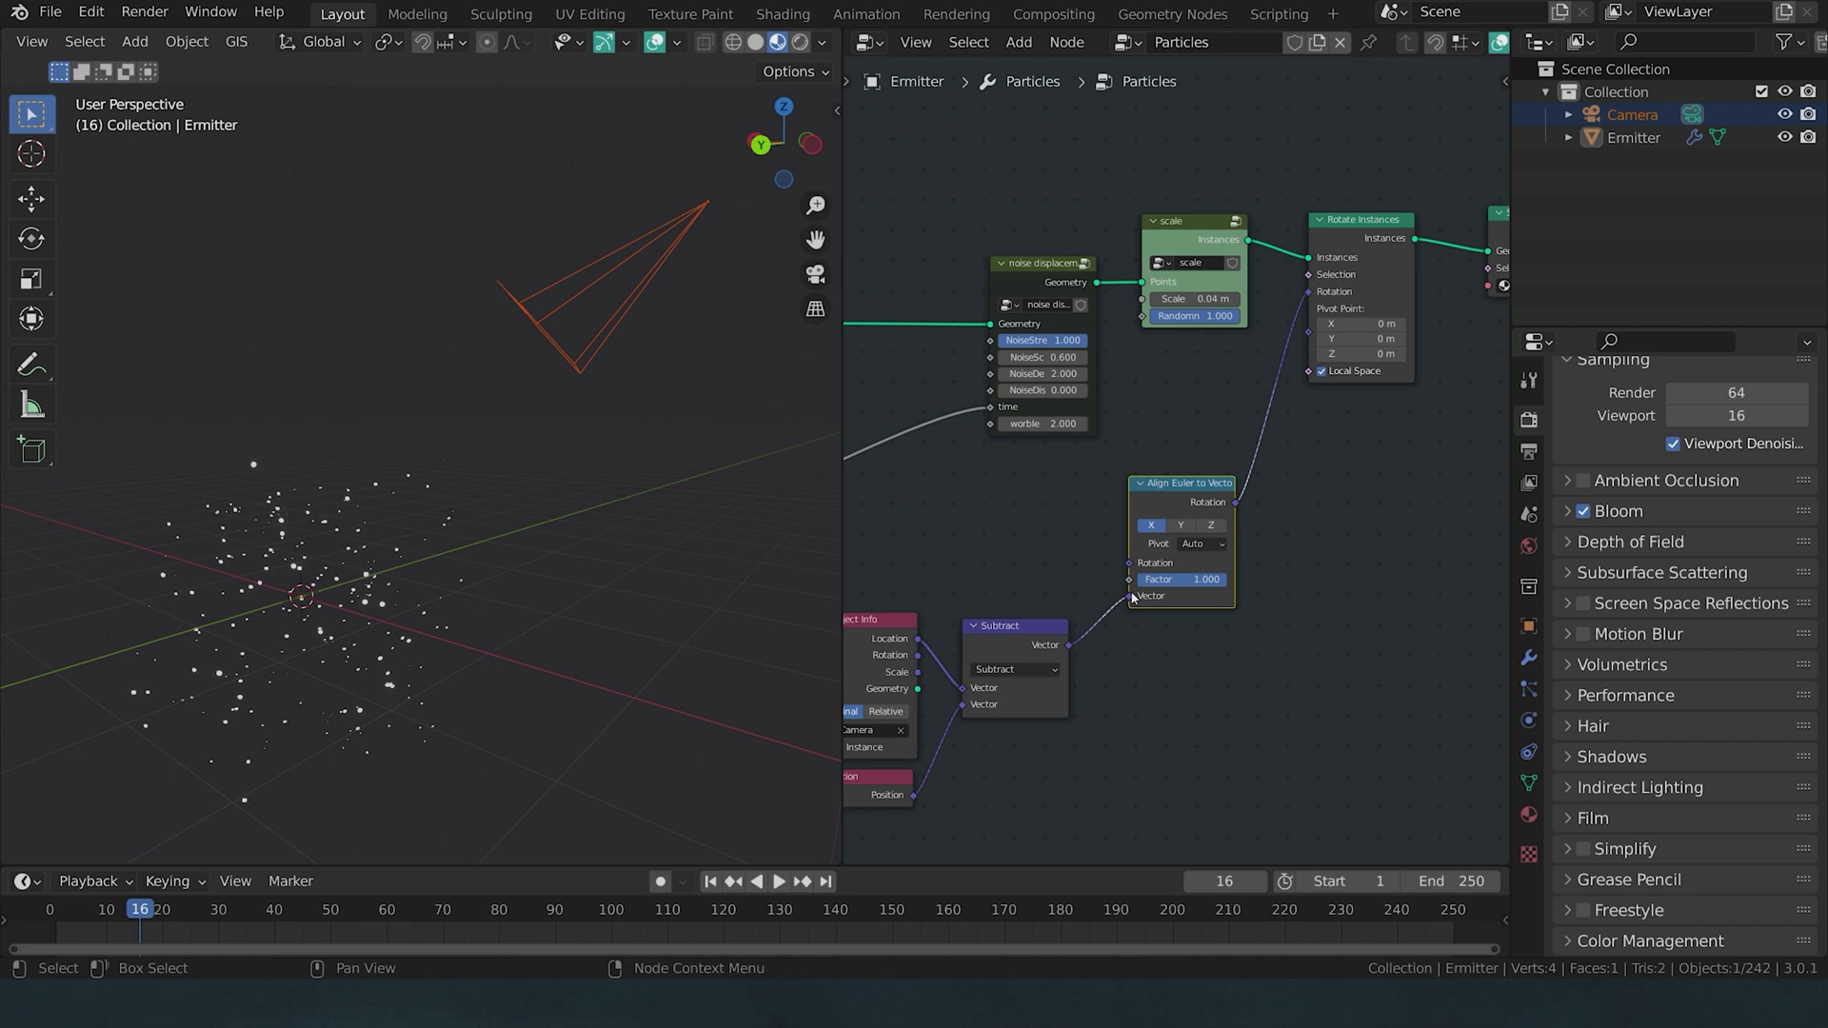
{"action": "key", "text": "KP_0"}
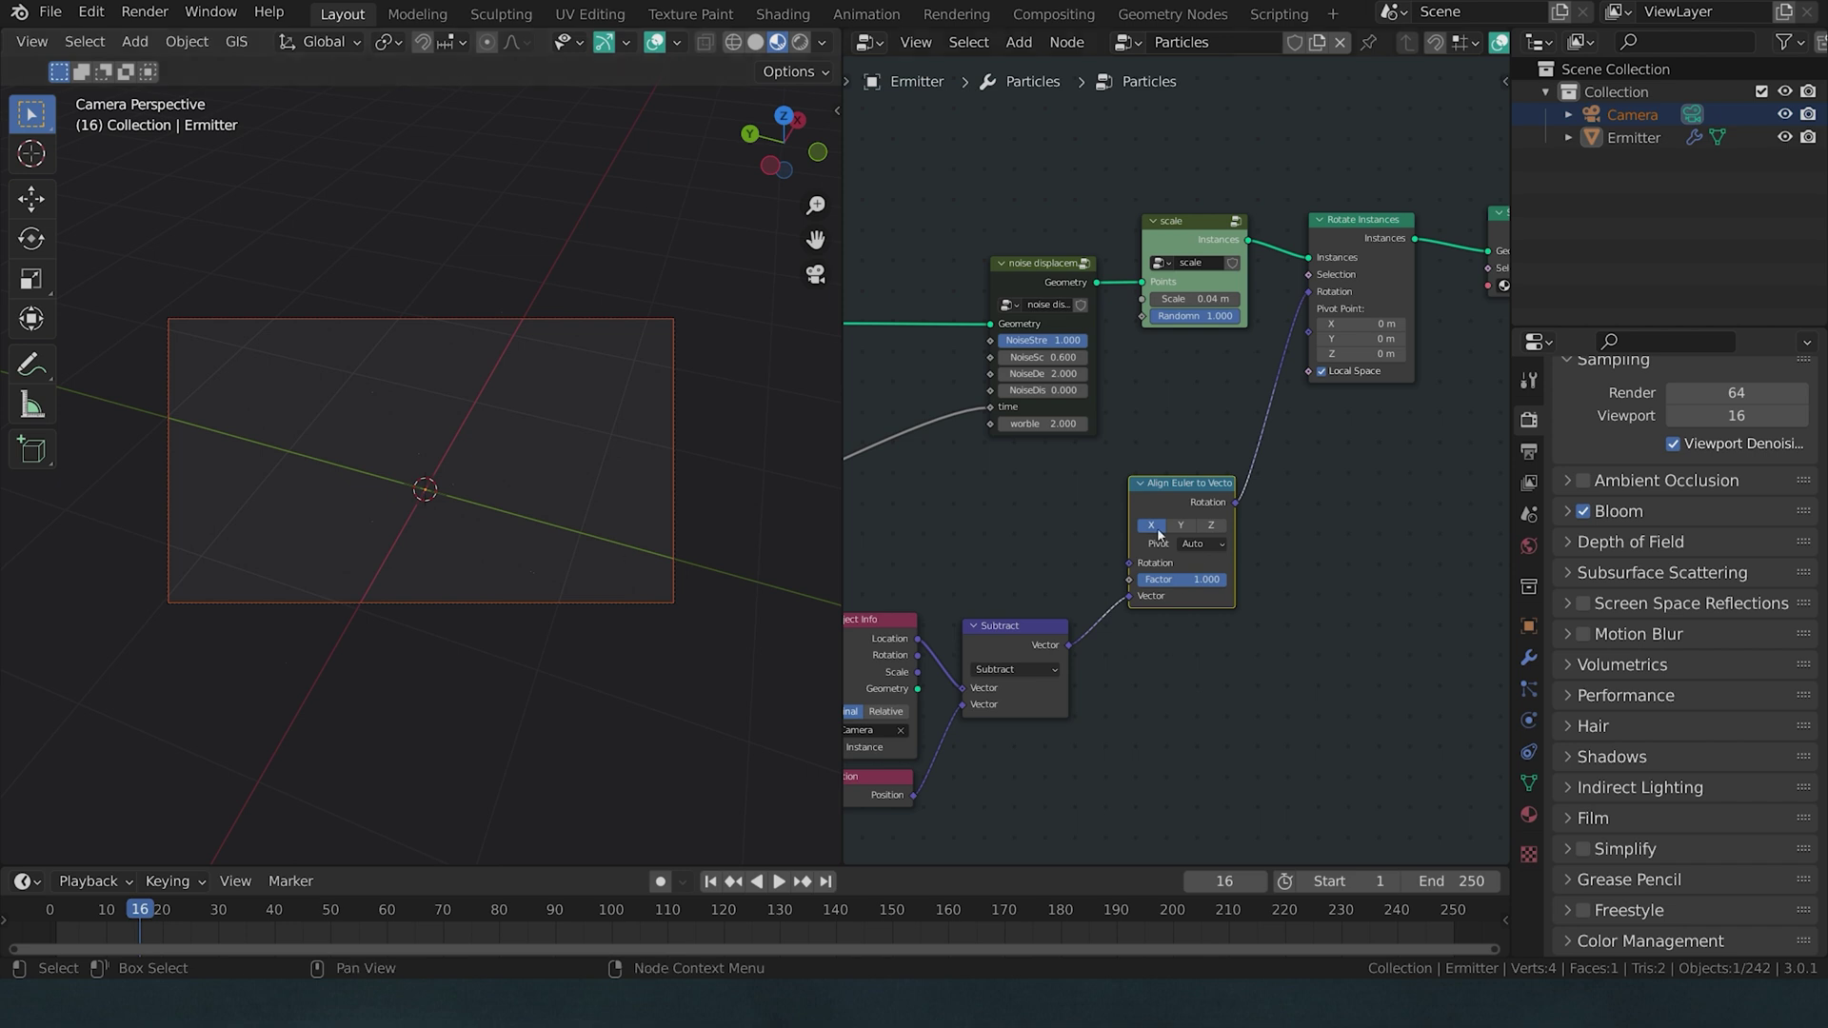
{"action": "left_click", "coordinate": [1210, 527]}
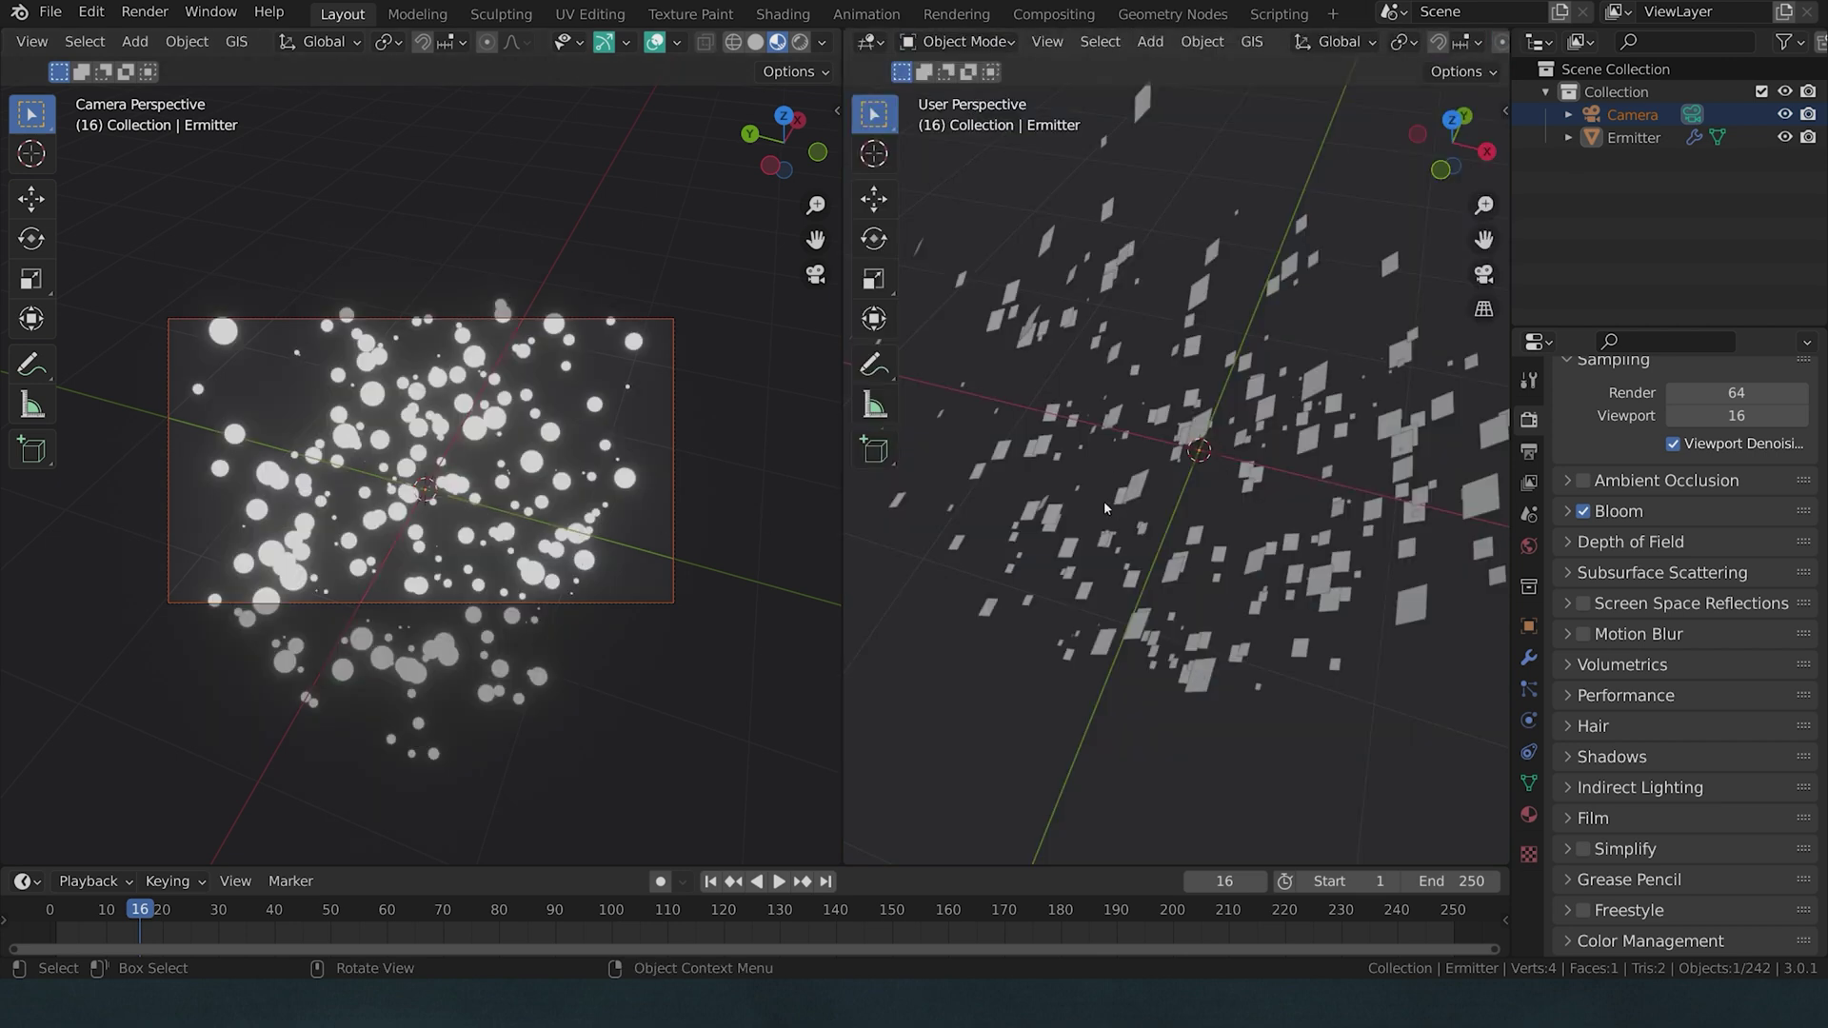
Step: Fly the camera through the particle cloud to examine how the planes orient themselves towards it
{"action": "scroll", "coordinate": [380, 519], "scroll_direction": "up", "scroll_amount": 1}
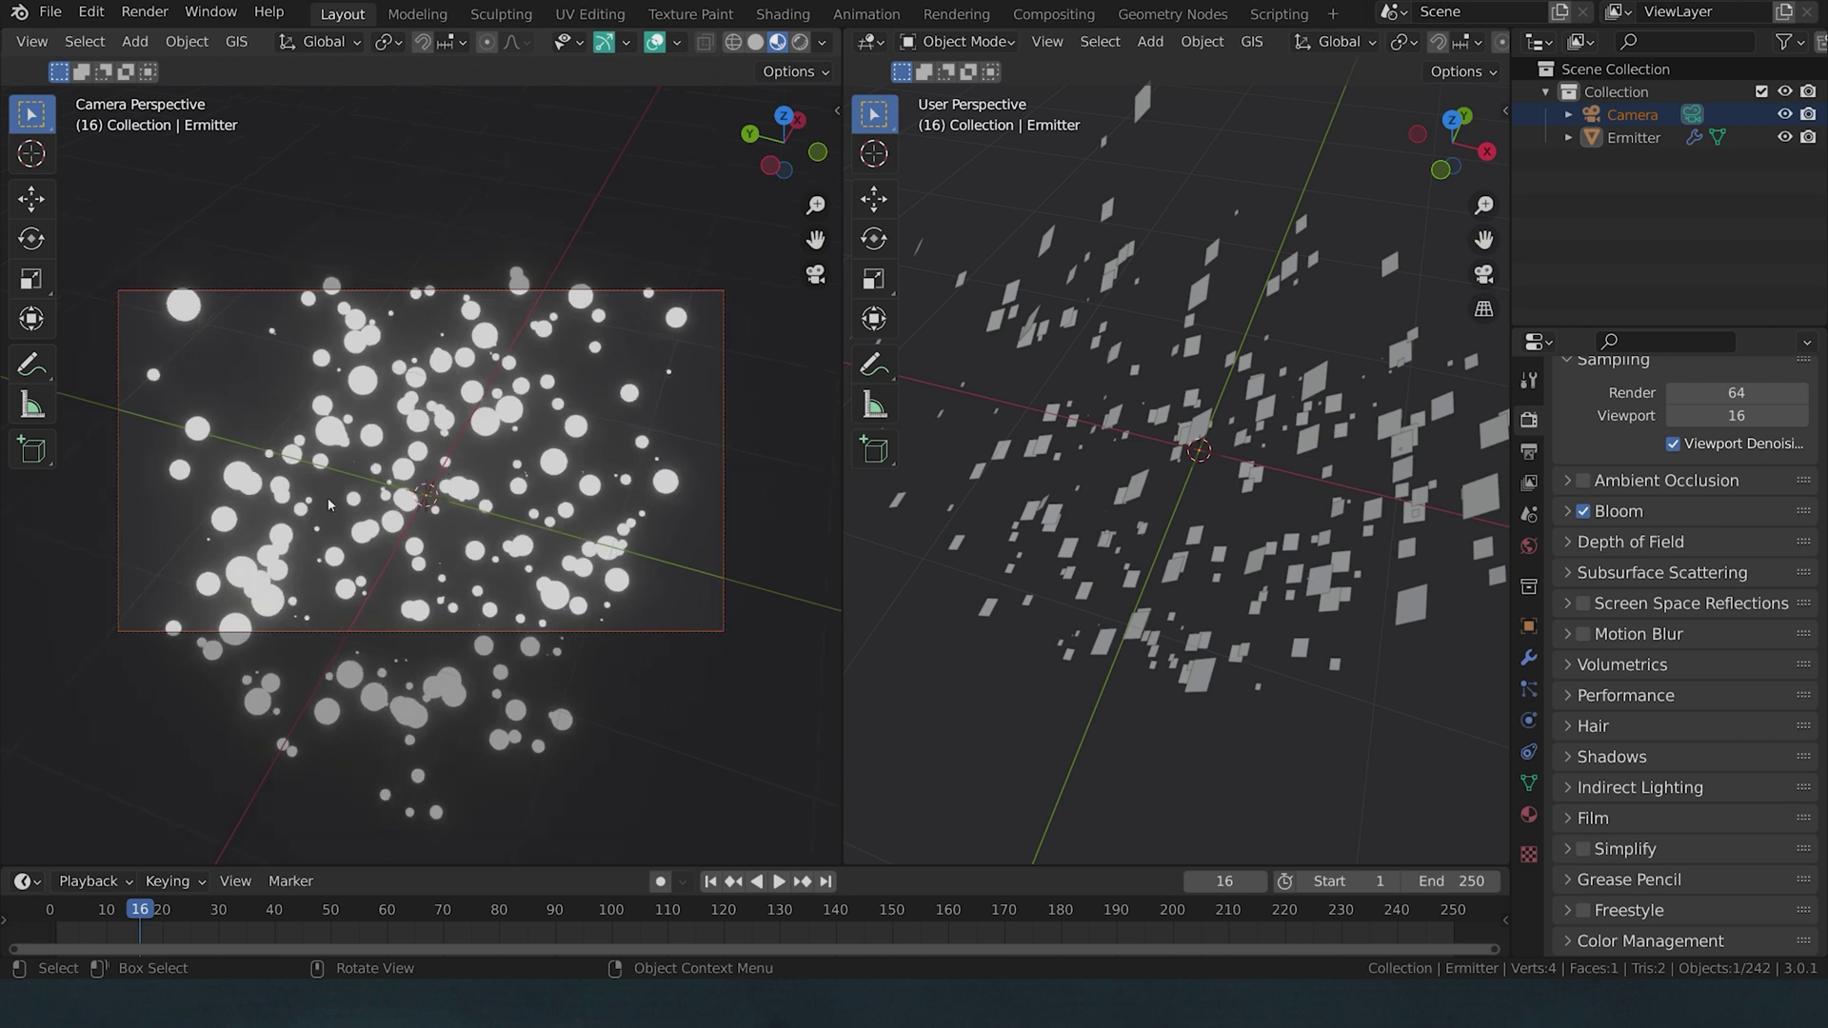
{"action": "key", "text": "shift"}
{"action": "key", "text": "shift+grave"}
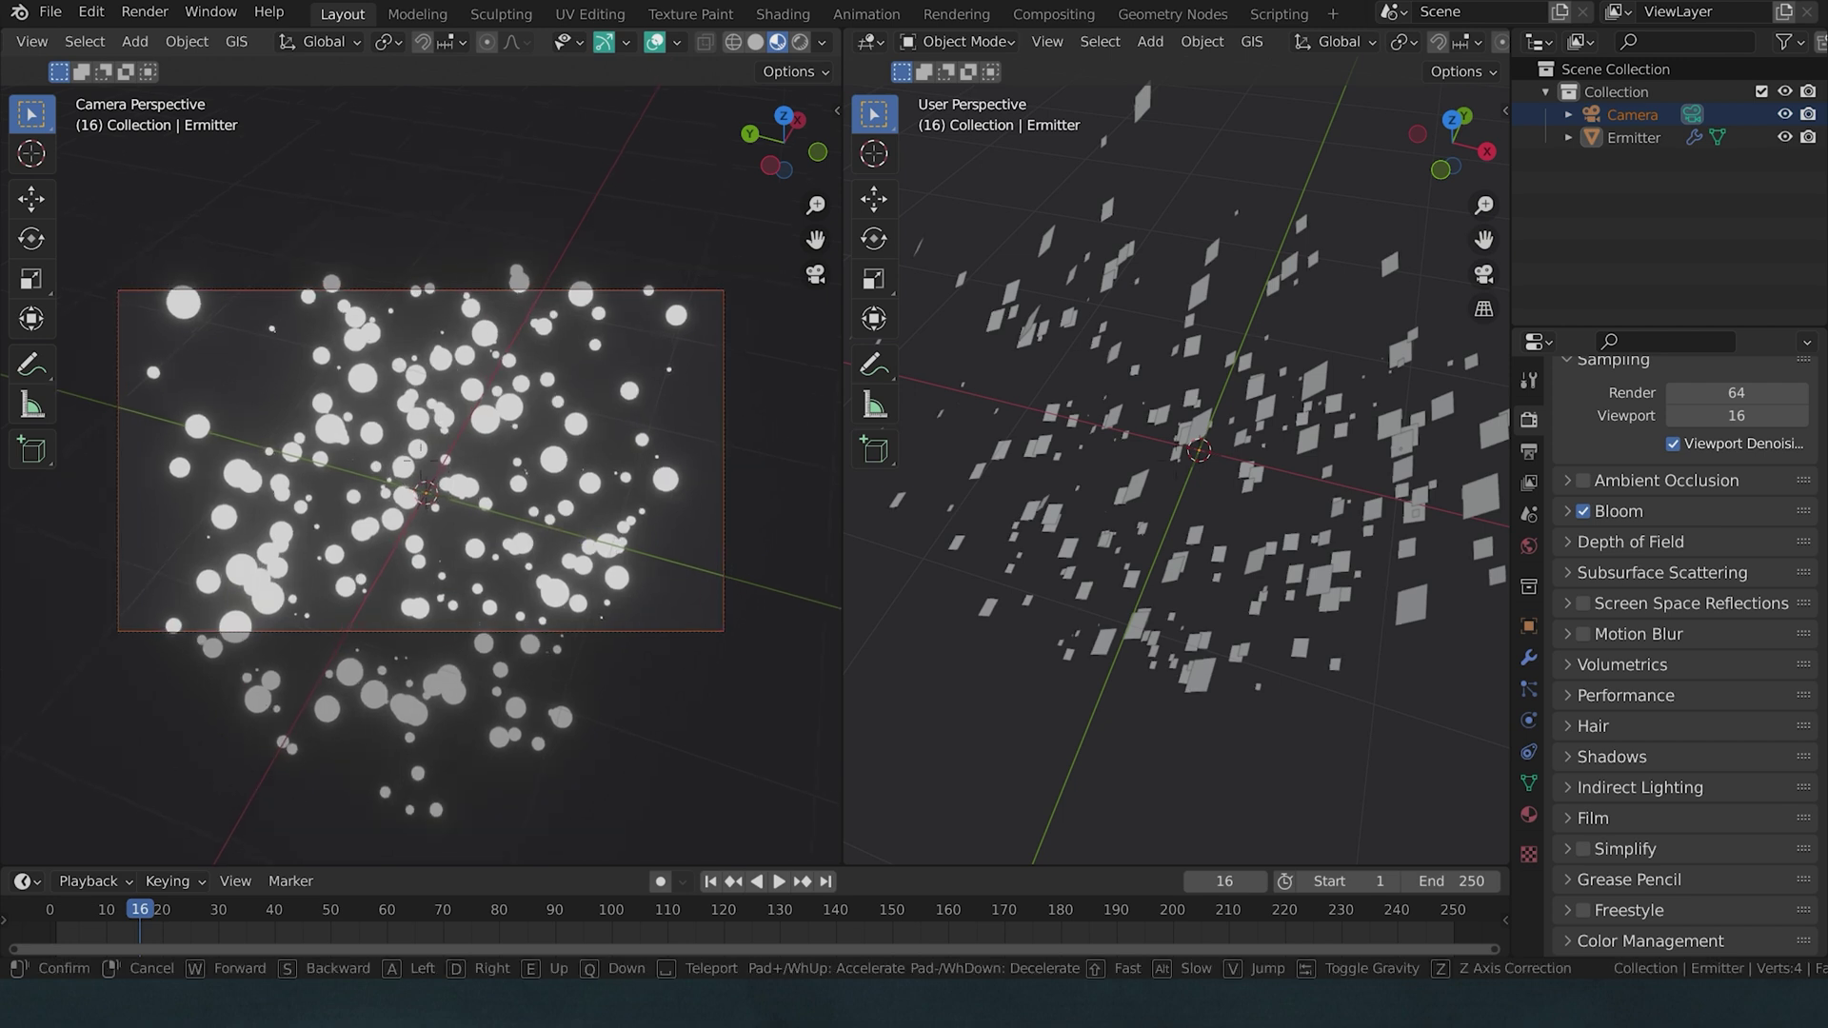
{"action": "key", "text": "w"}
{"action": "key", "text": "w"}
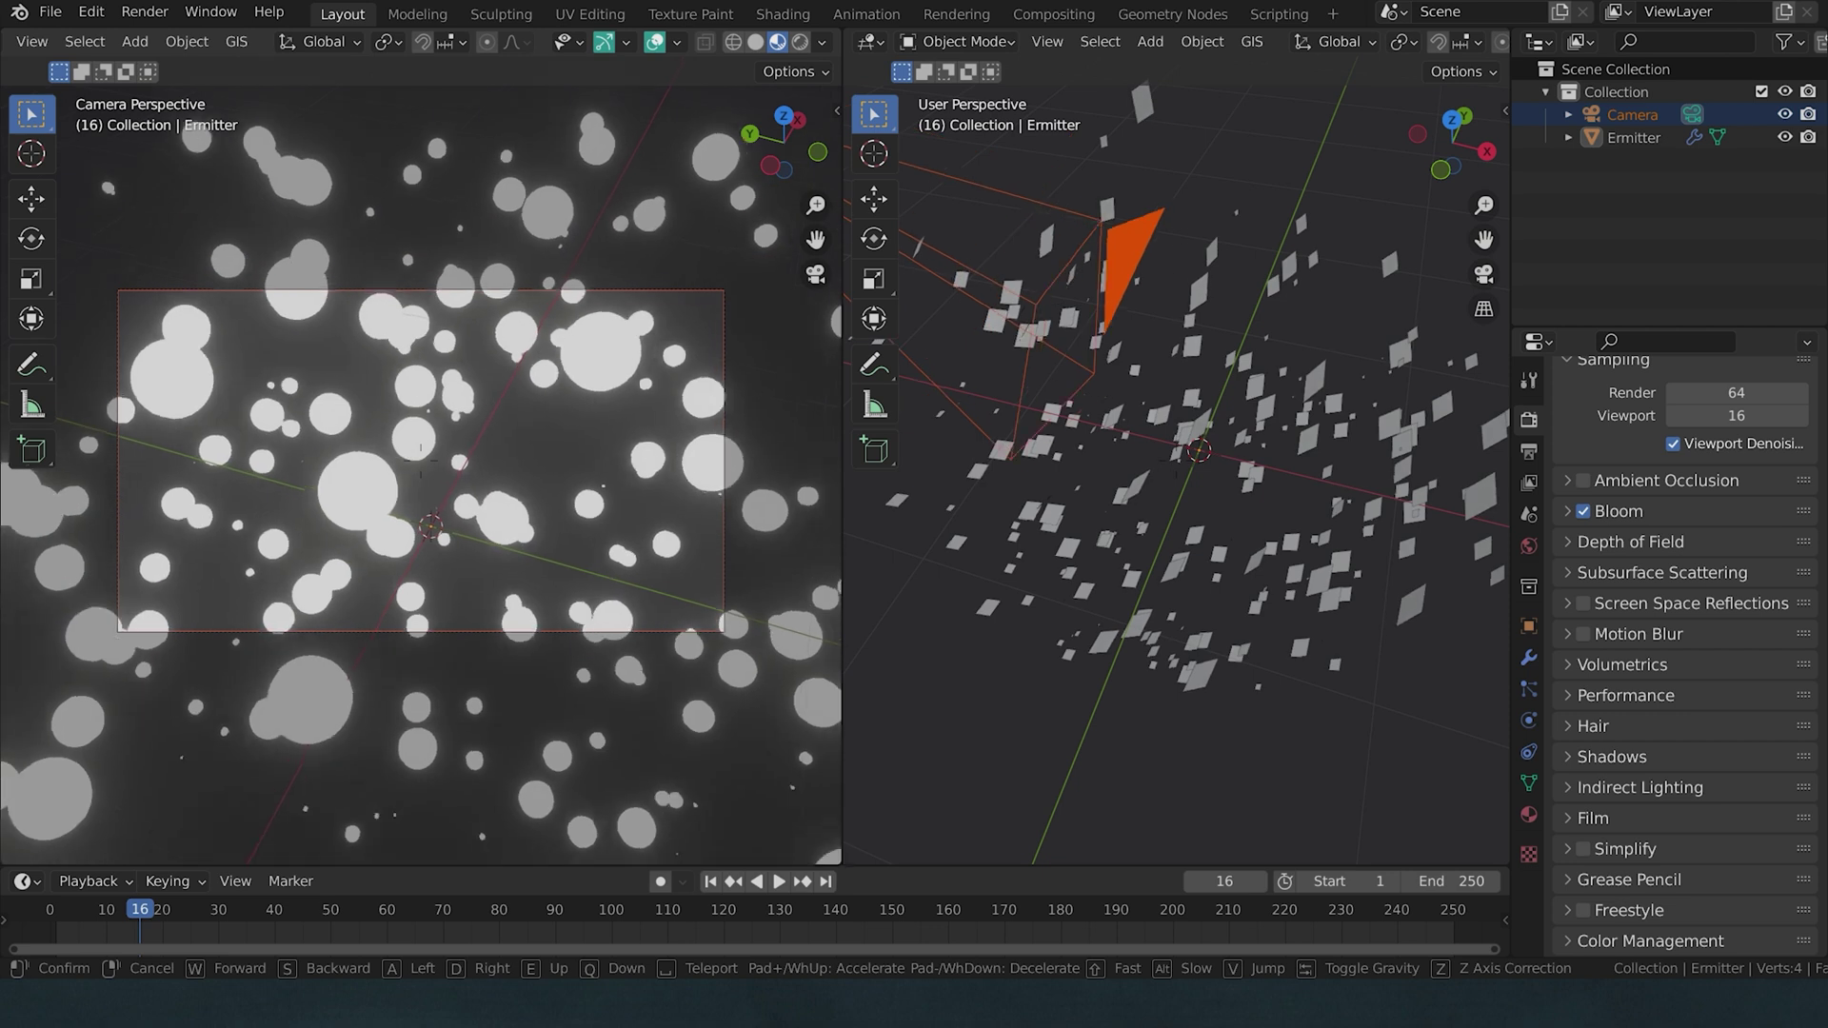
{"action": "key", "text": "w"}
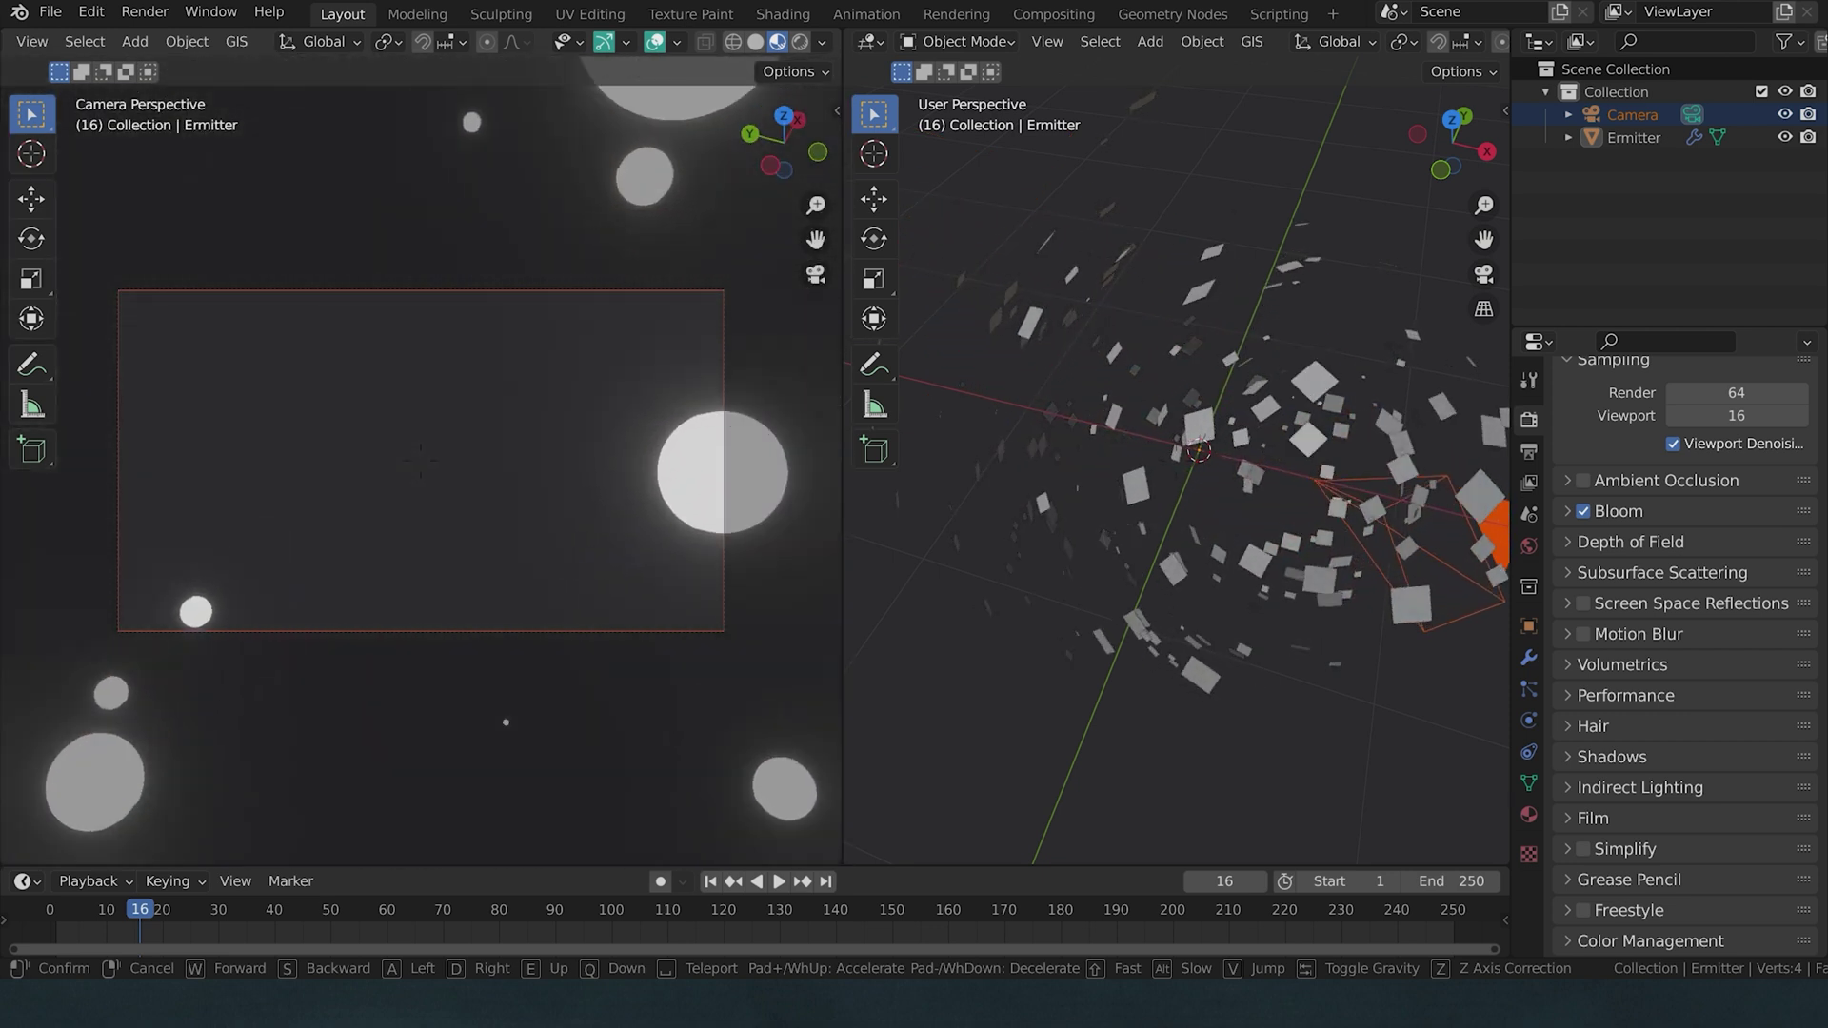
{"action": "key", "text": "s"}
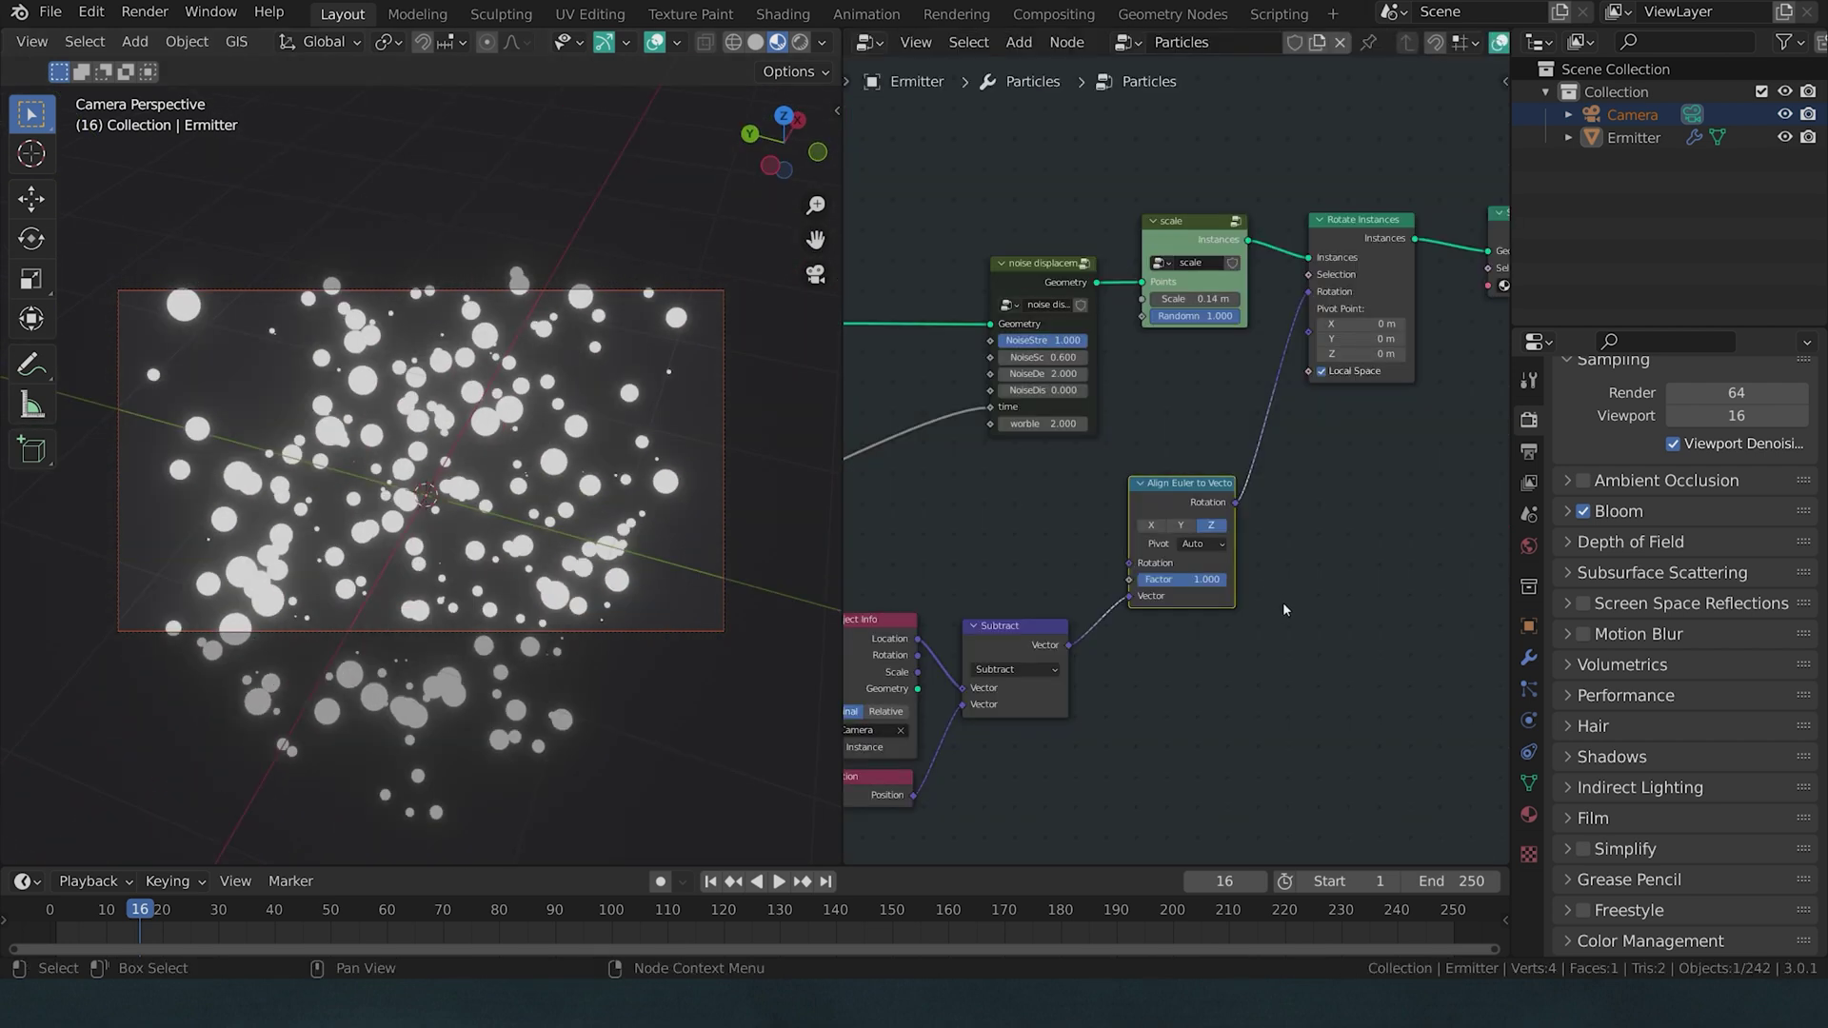
{"action": "left_click", "coordinate": [1284, 609]}
Step: Split the node editor into two stacked areas; try UV coordinates on the emoji texture's Mapping node and restore the Generated connection
{"action": "left_click_drag", "start_coordinate": [1504, 59], "coordinate": [1502, 450]}
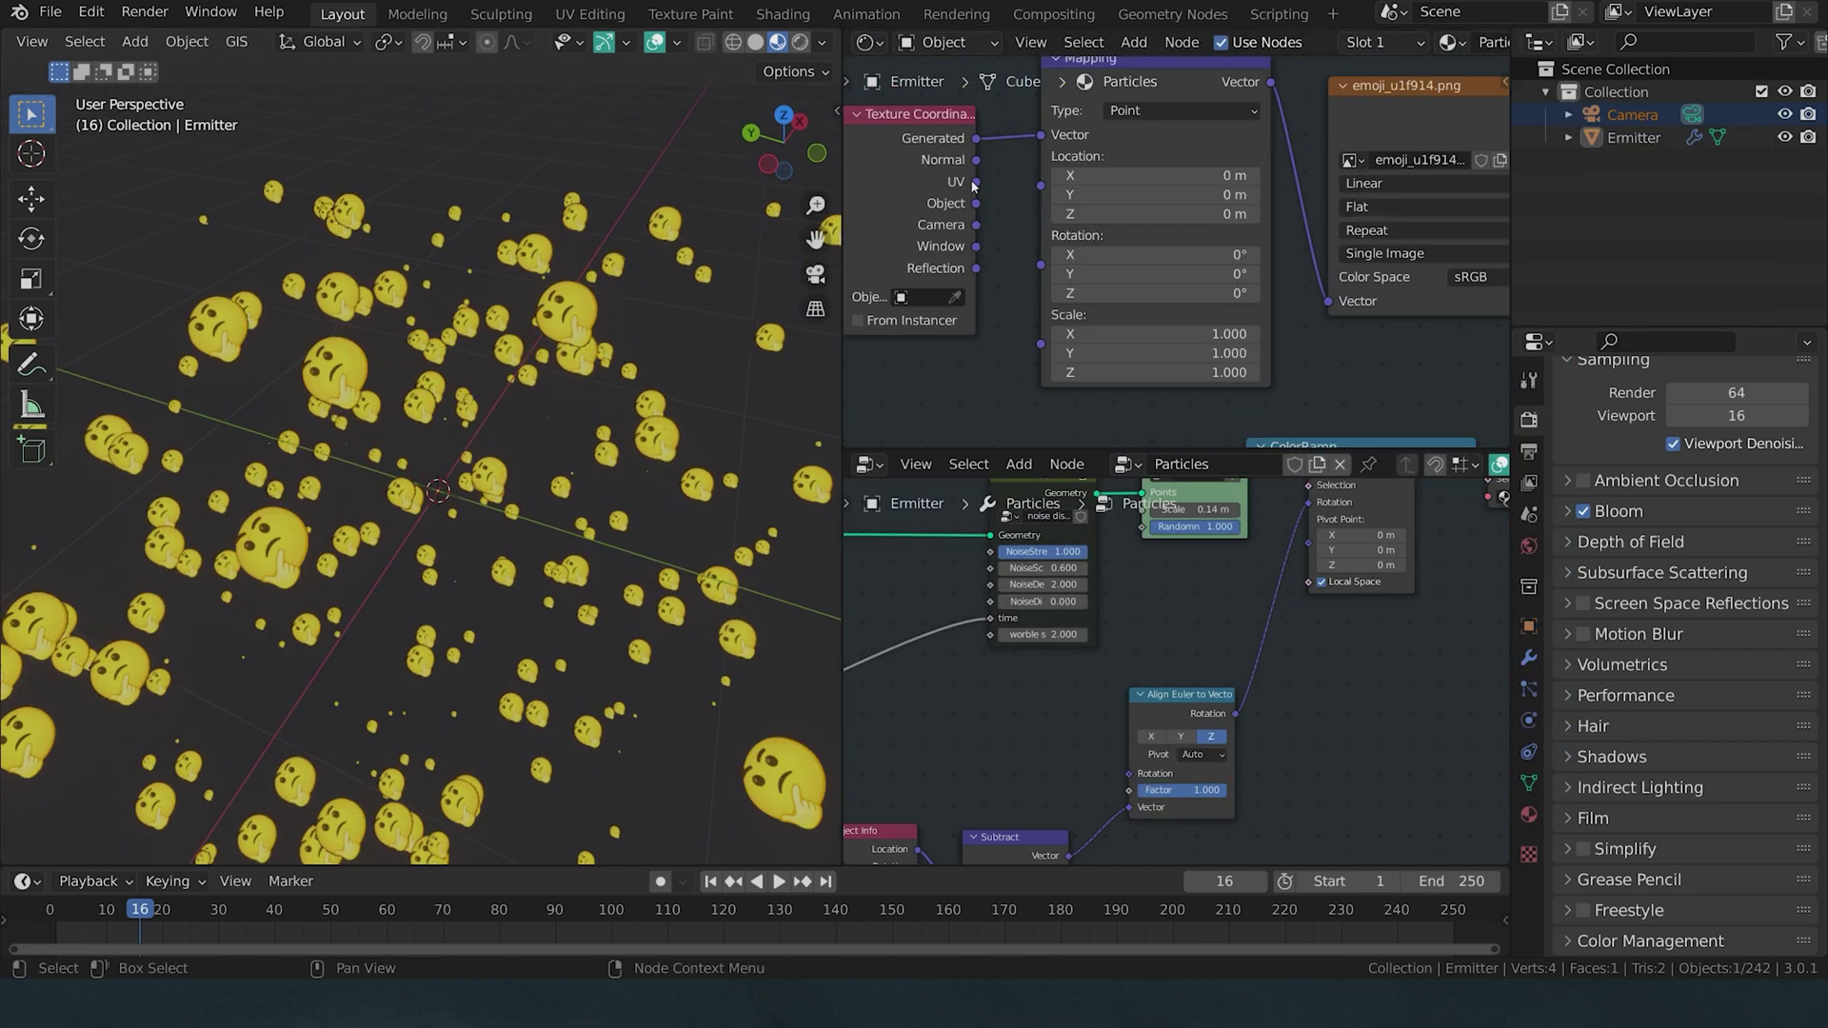
{"action": "left_click_drag", "start_coordinate": [976, 181], "coordinate": [1041, 135]}
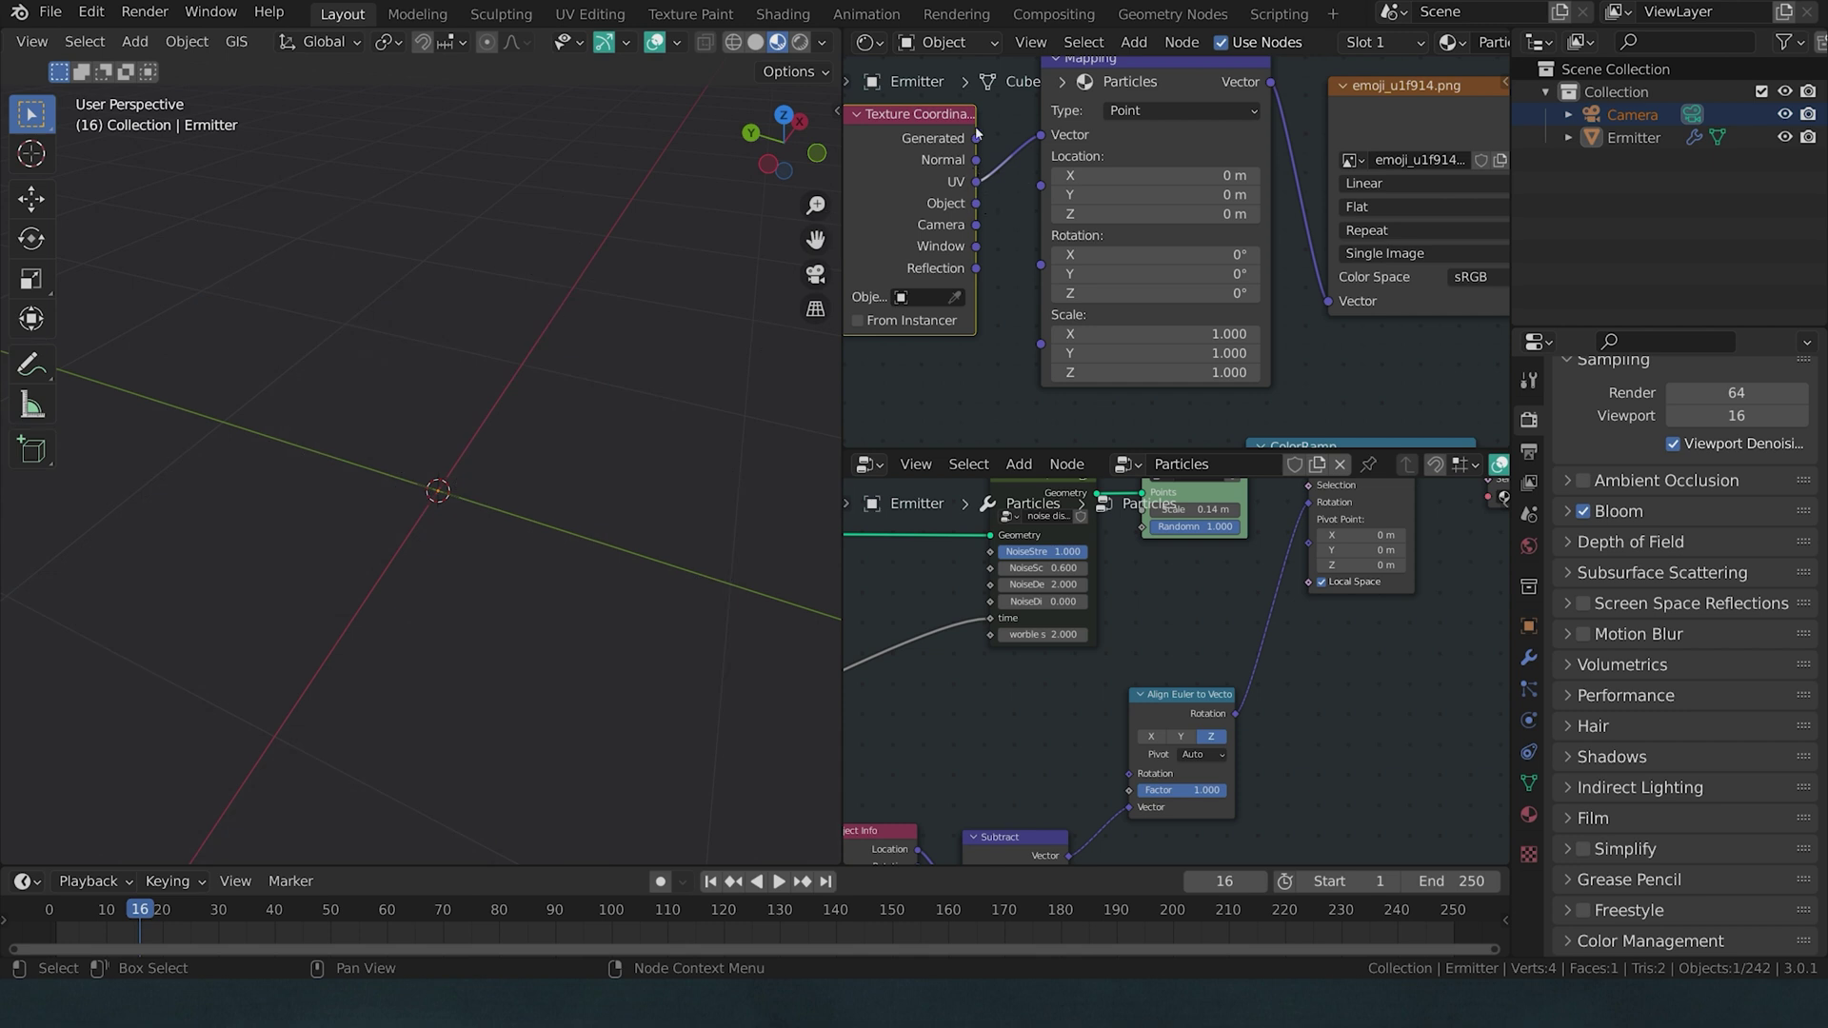
{"action": "left_click_drag", "start_coordinate": [976, 139], "coordinate": [1041, 136]}
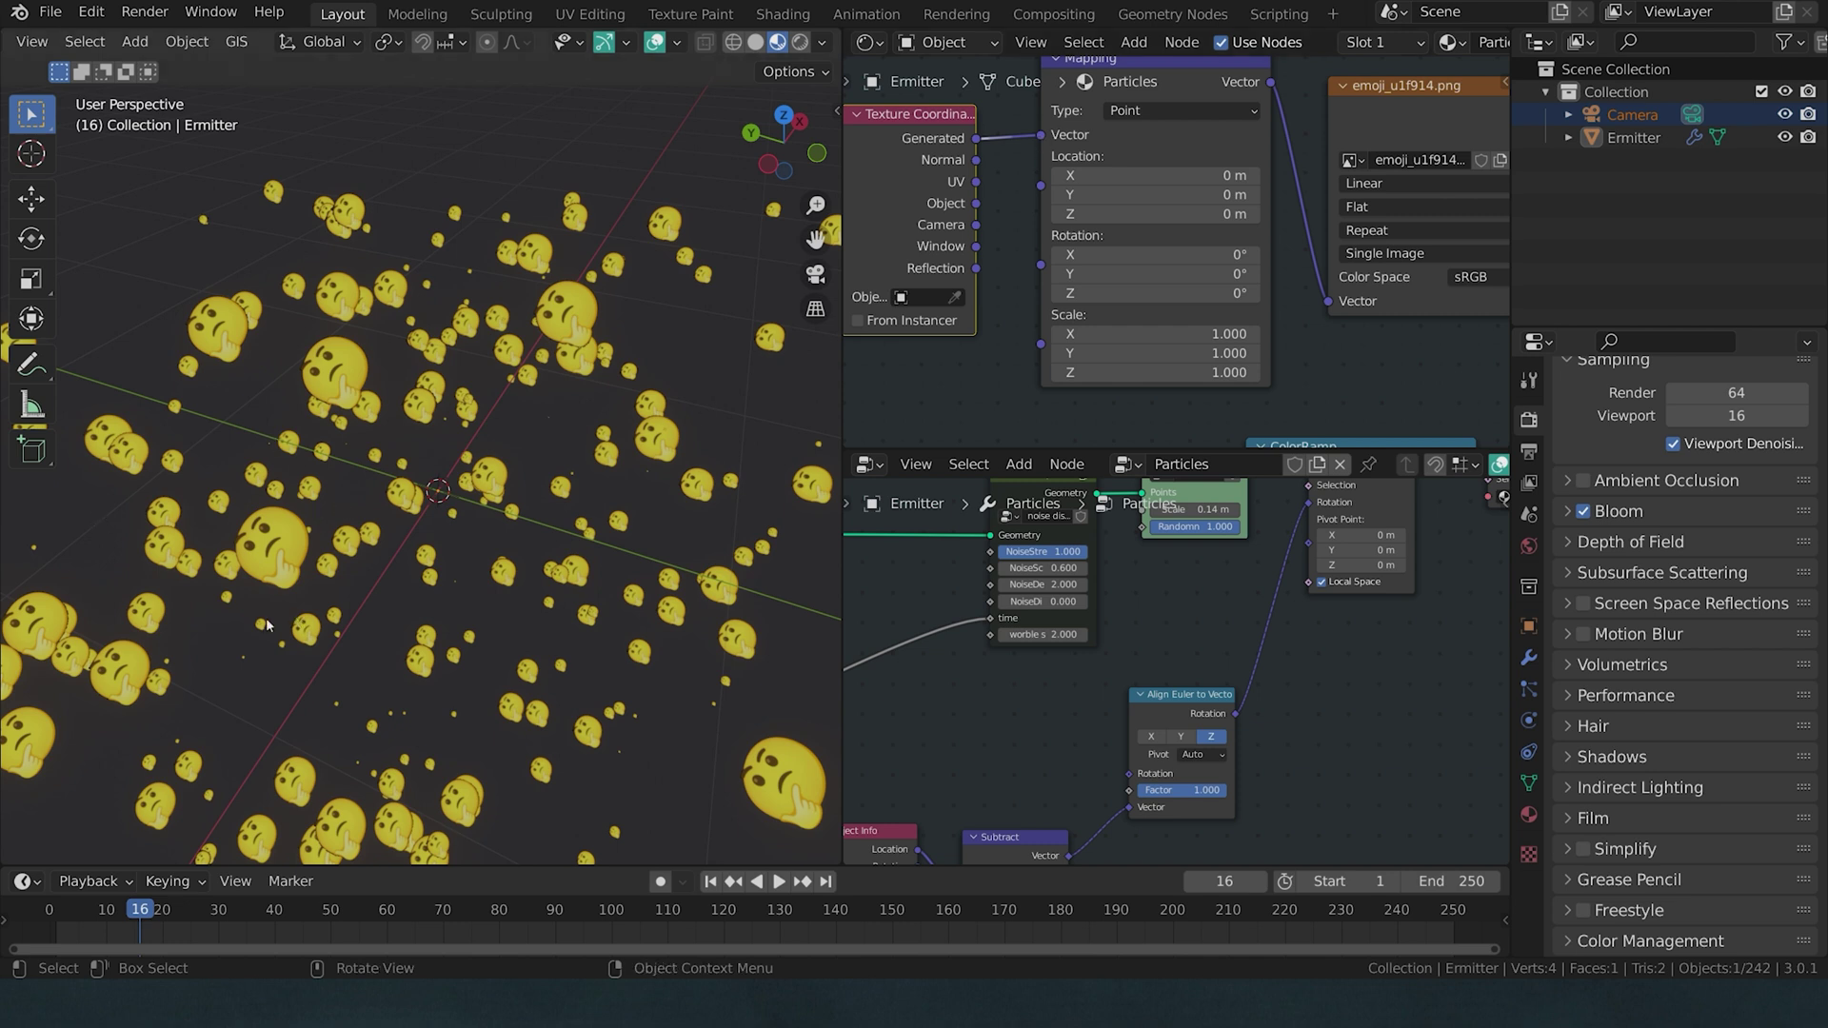
Step: Play the particle animation from the camera view and pause it at frame 193
{"action": "key", "text": "KP_0"}
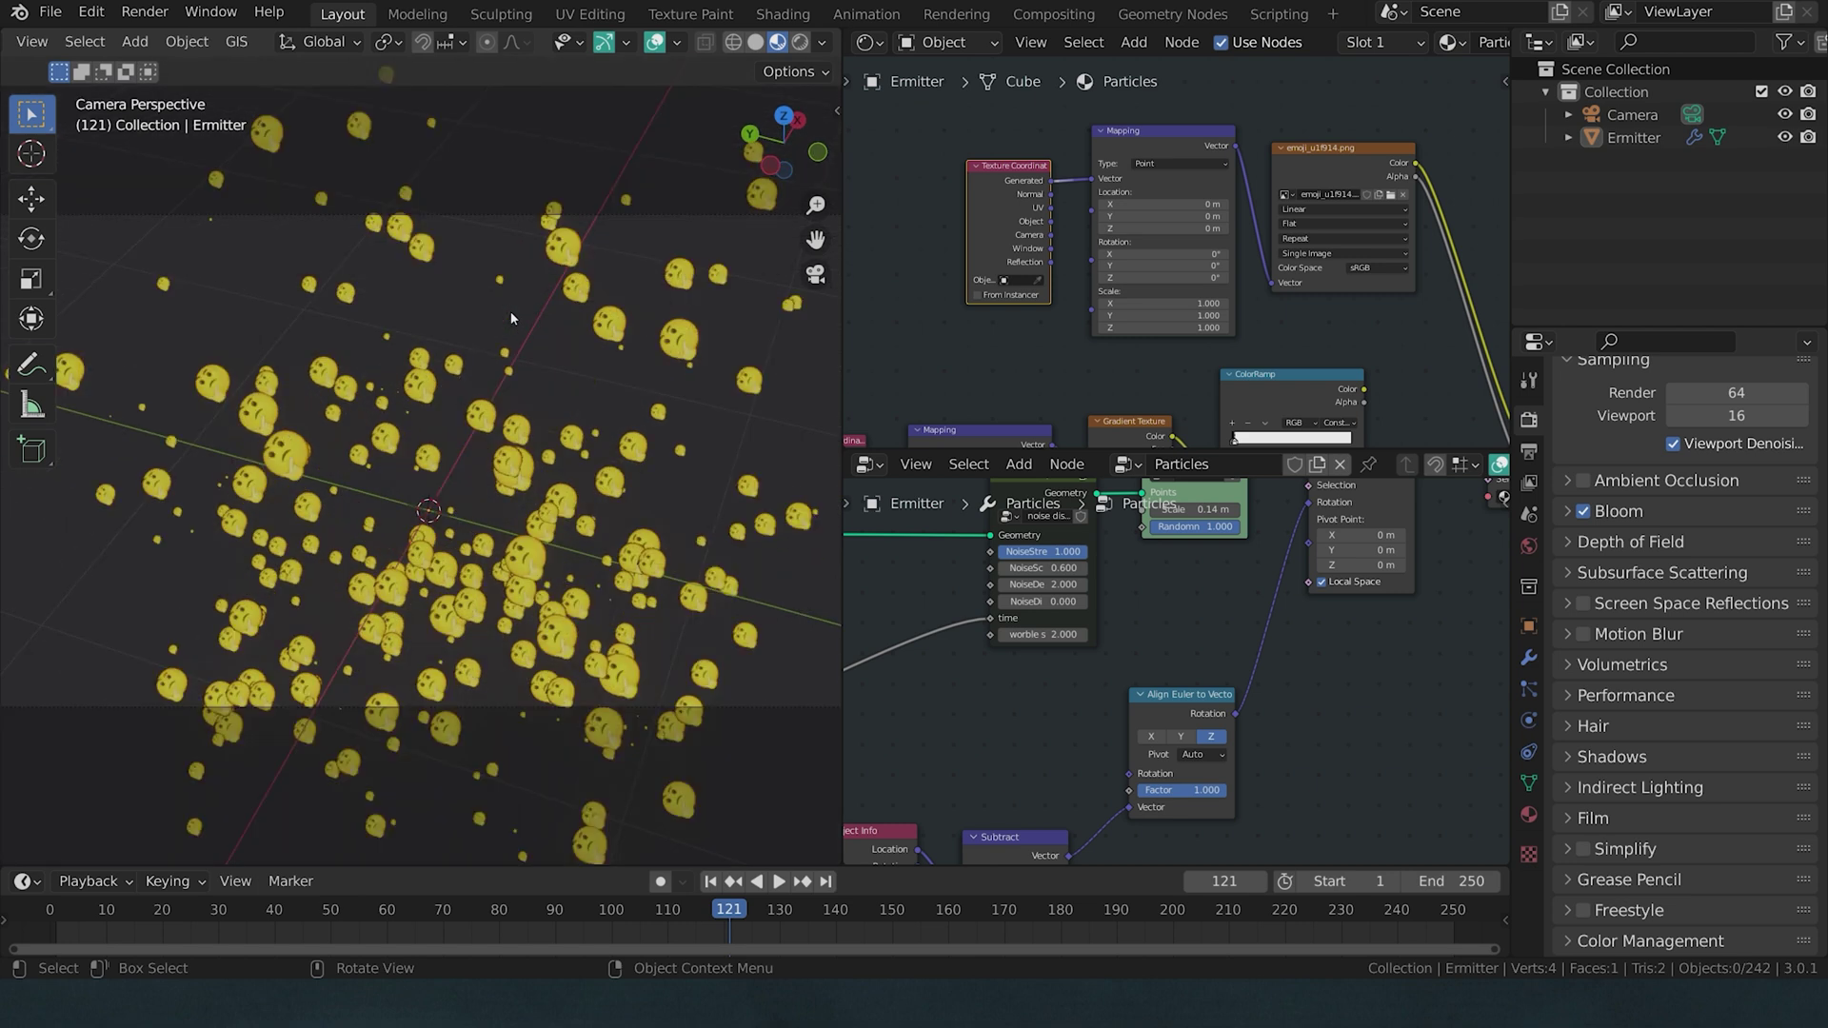
{"action": "key", "text": "space"}
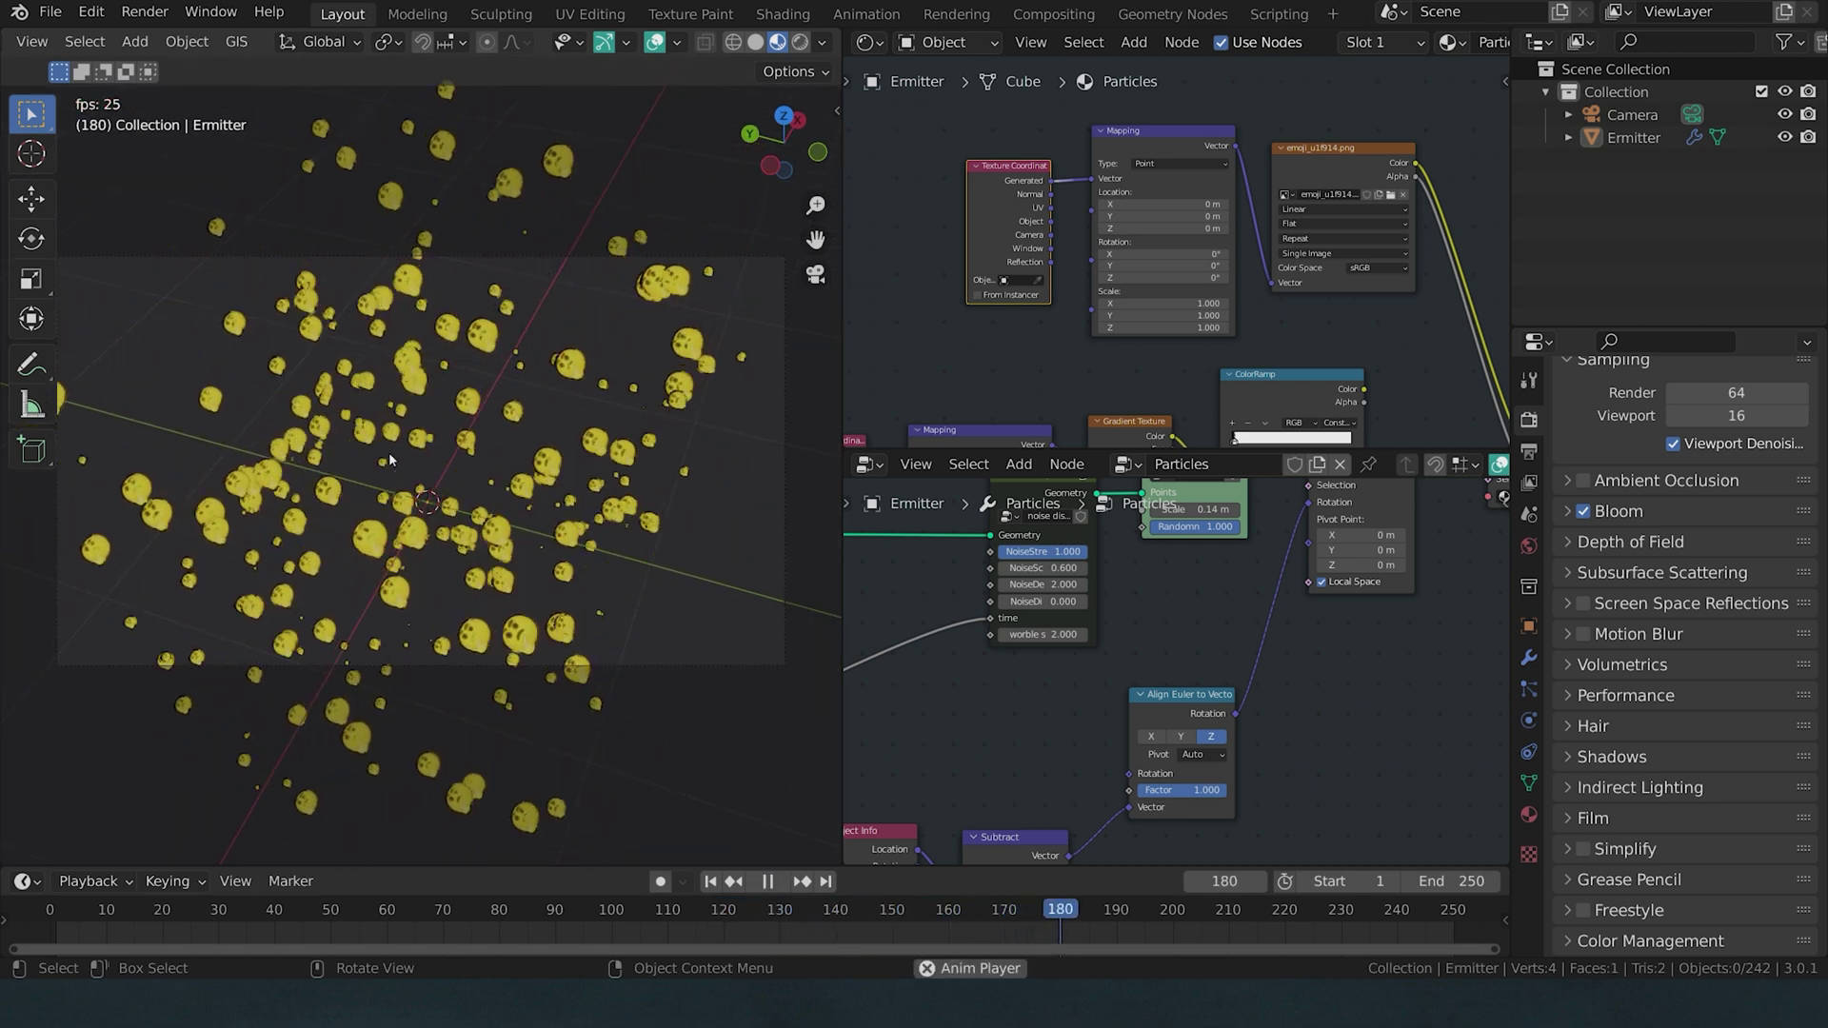
{"action": "key", "text": "space"}
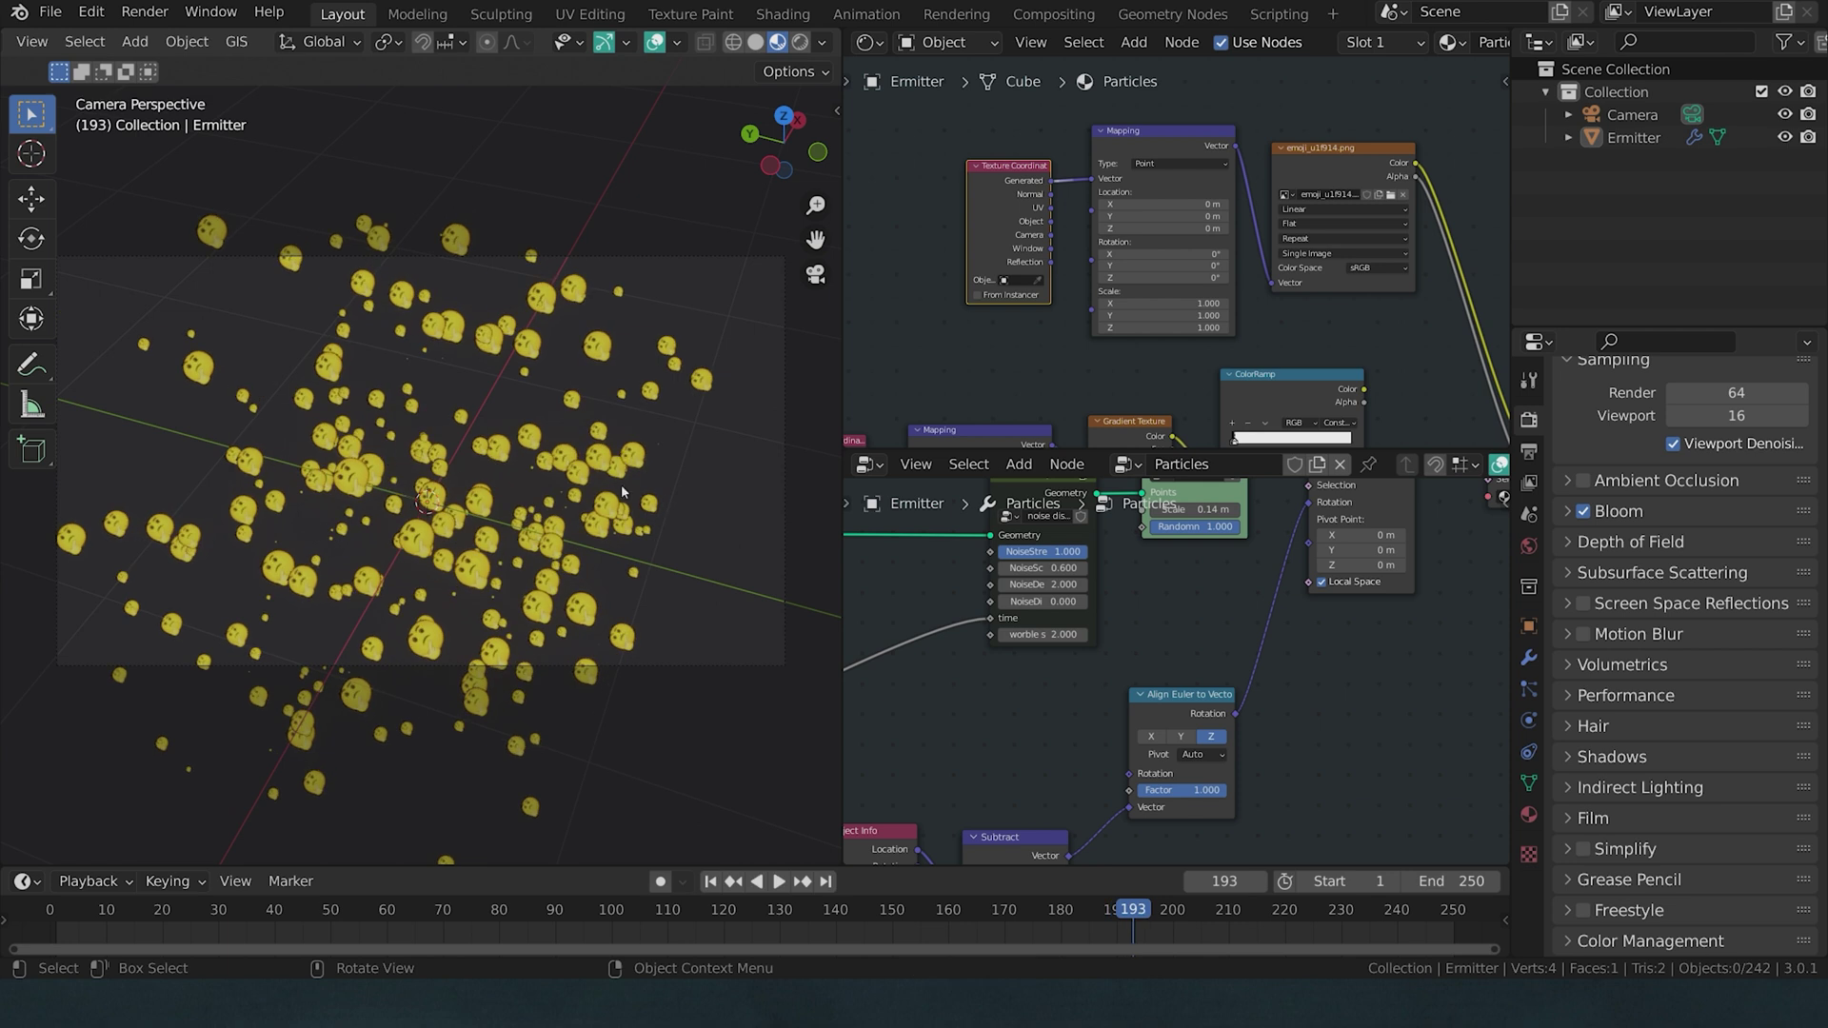
Step: Insert a Rotate Euler node between Align Euler to Vector and the Rotation input of Rotate Instances
{"action": "scroll", "coordinate": [1260, 535], "scroll_direction": "down", "scroll_amount": 2}
{"action": "key", "text": "shift+a"}
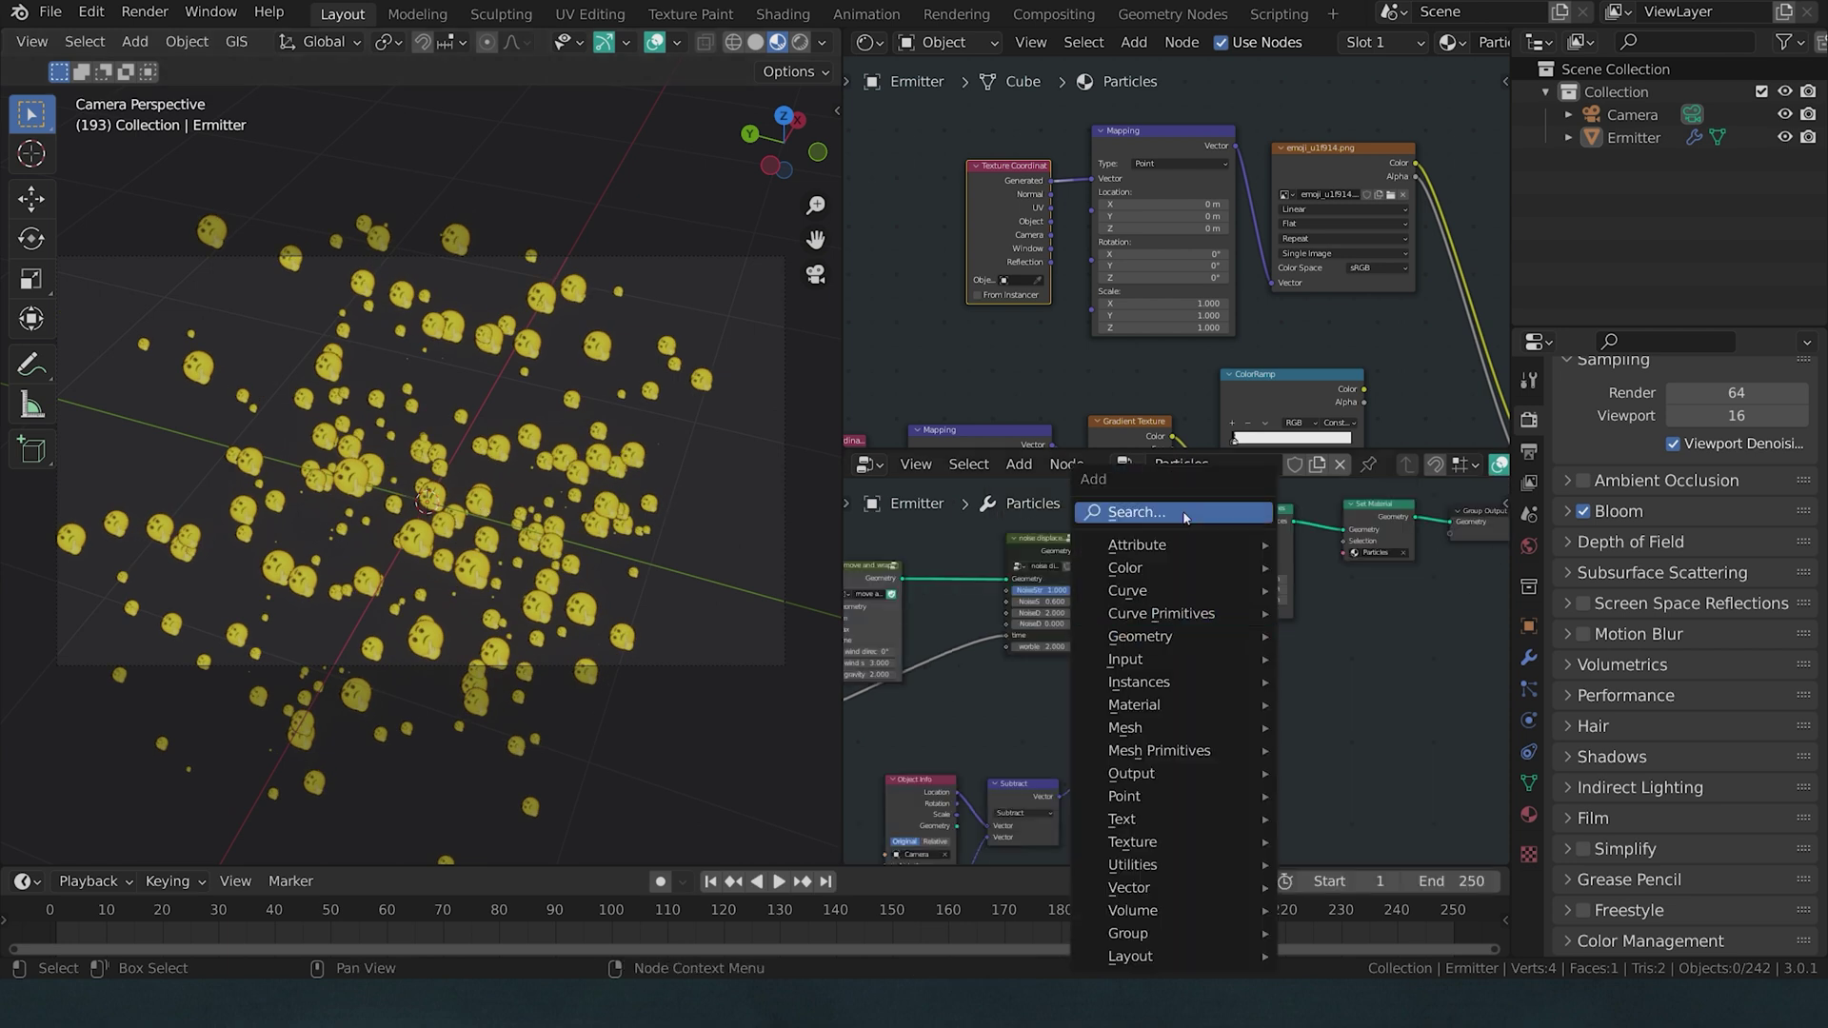
{"action": "left_click", "coordinate": [1228, 510]}
{"action": "type", "text": "rota"}
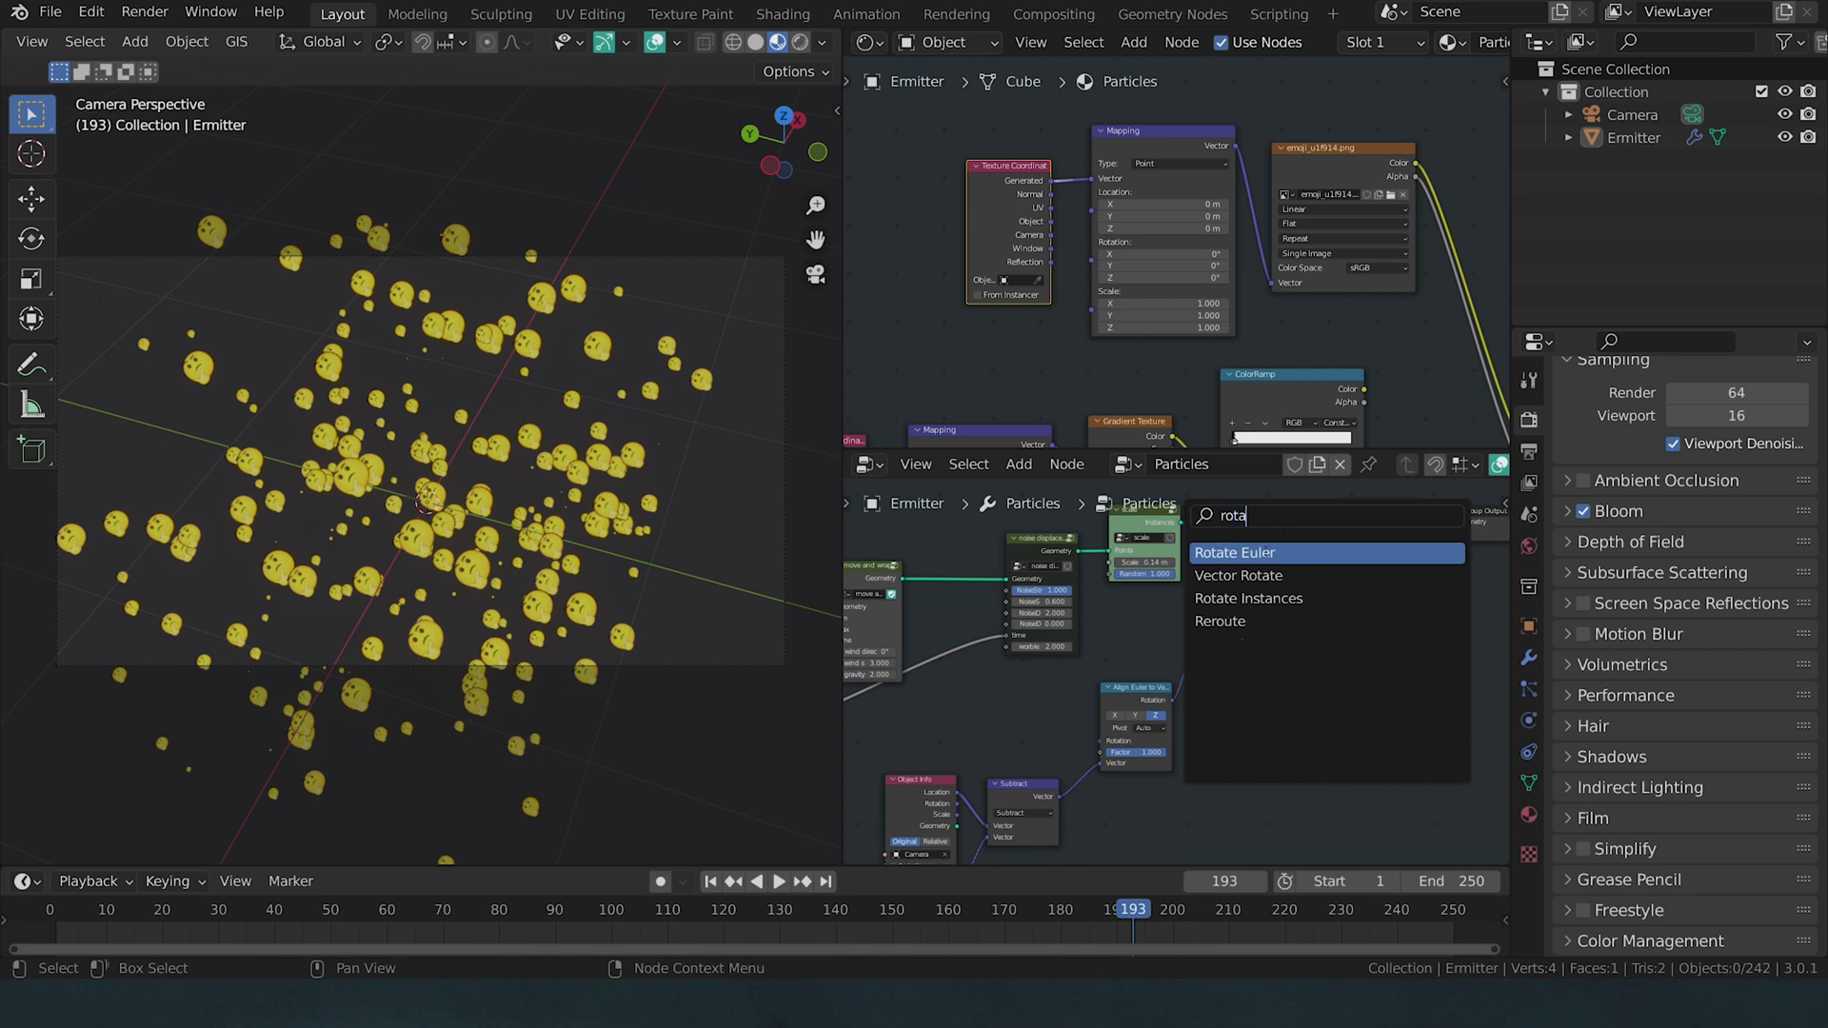
{"action": "left_click", "coordinate": [1268, 552]}
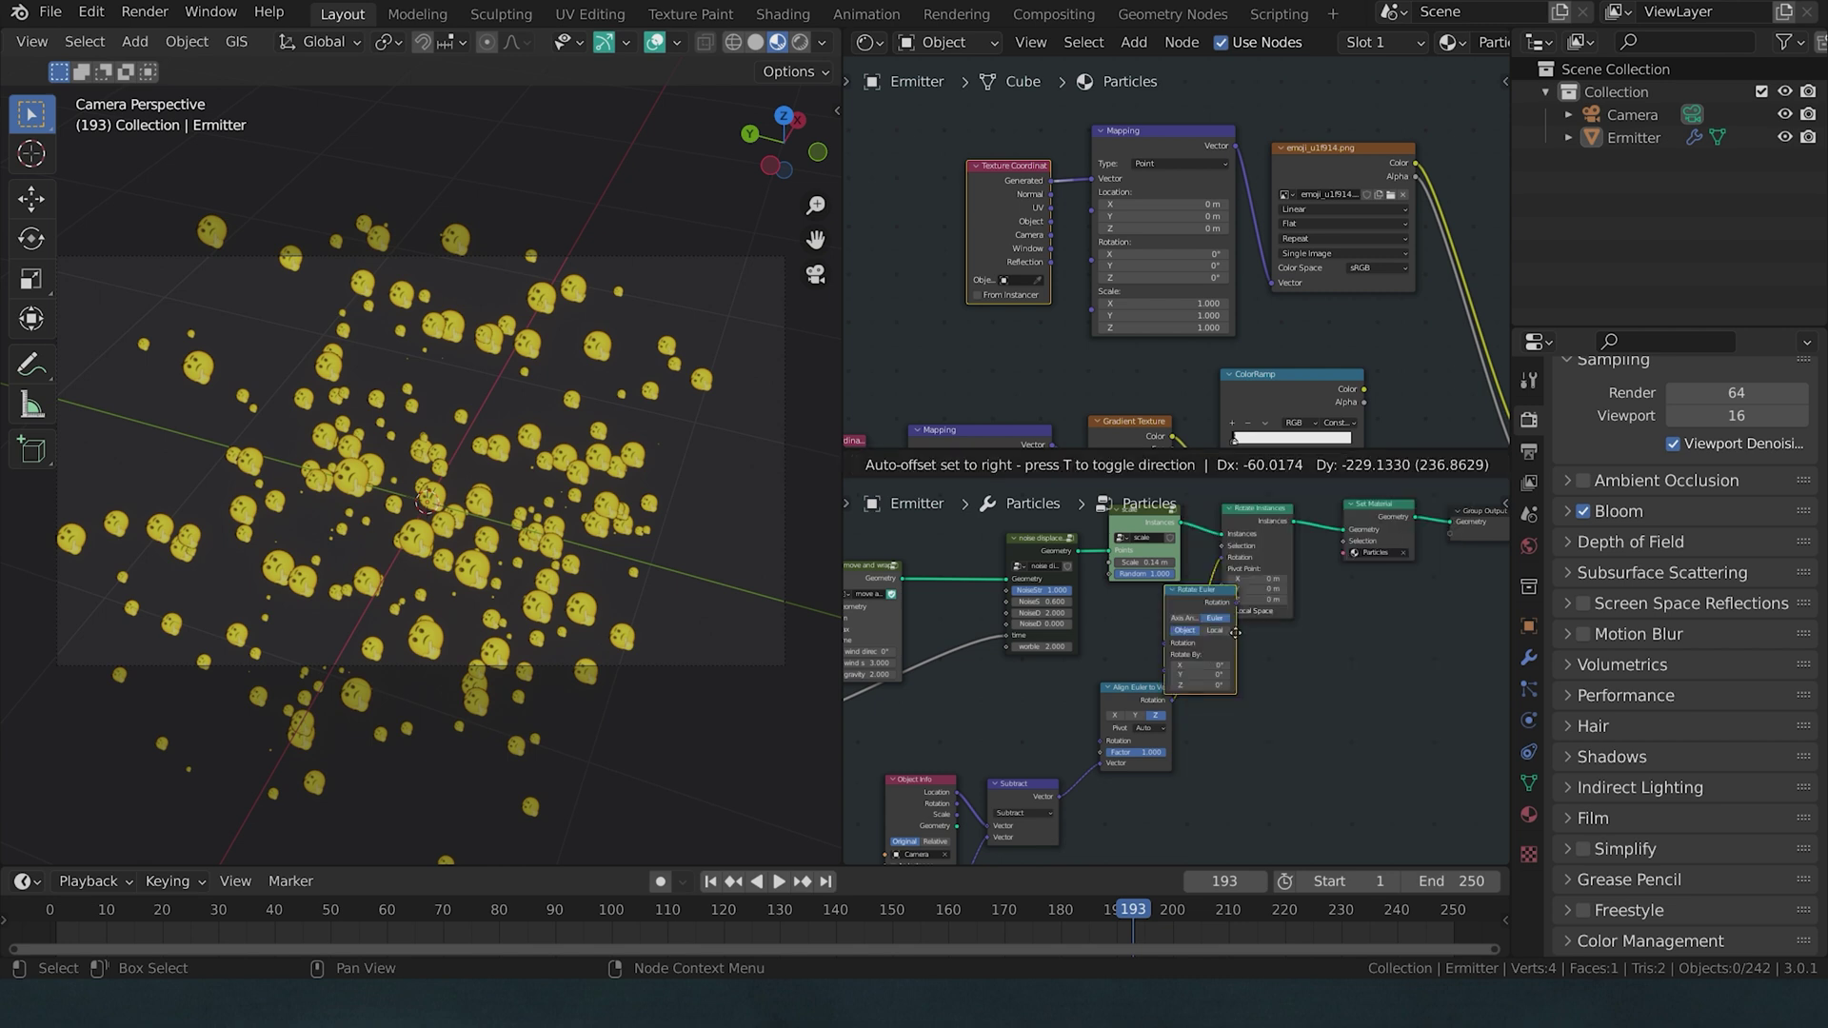
{"action": "left_click", "coordinate": [1249, 709]}
Step: Set the Rotate Euler node's space to Local and test a rotation around its Z axis
{"action": "scroll", "coordinate": [1278, 723], "scroll_direction": "up", "scroll_amount": 2}
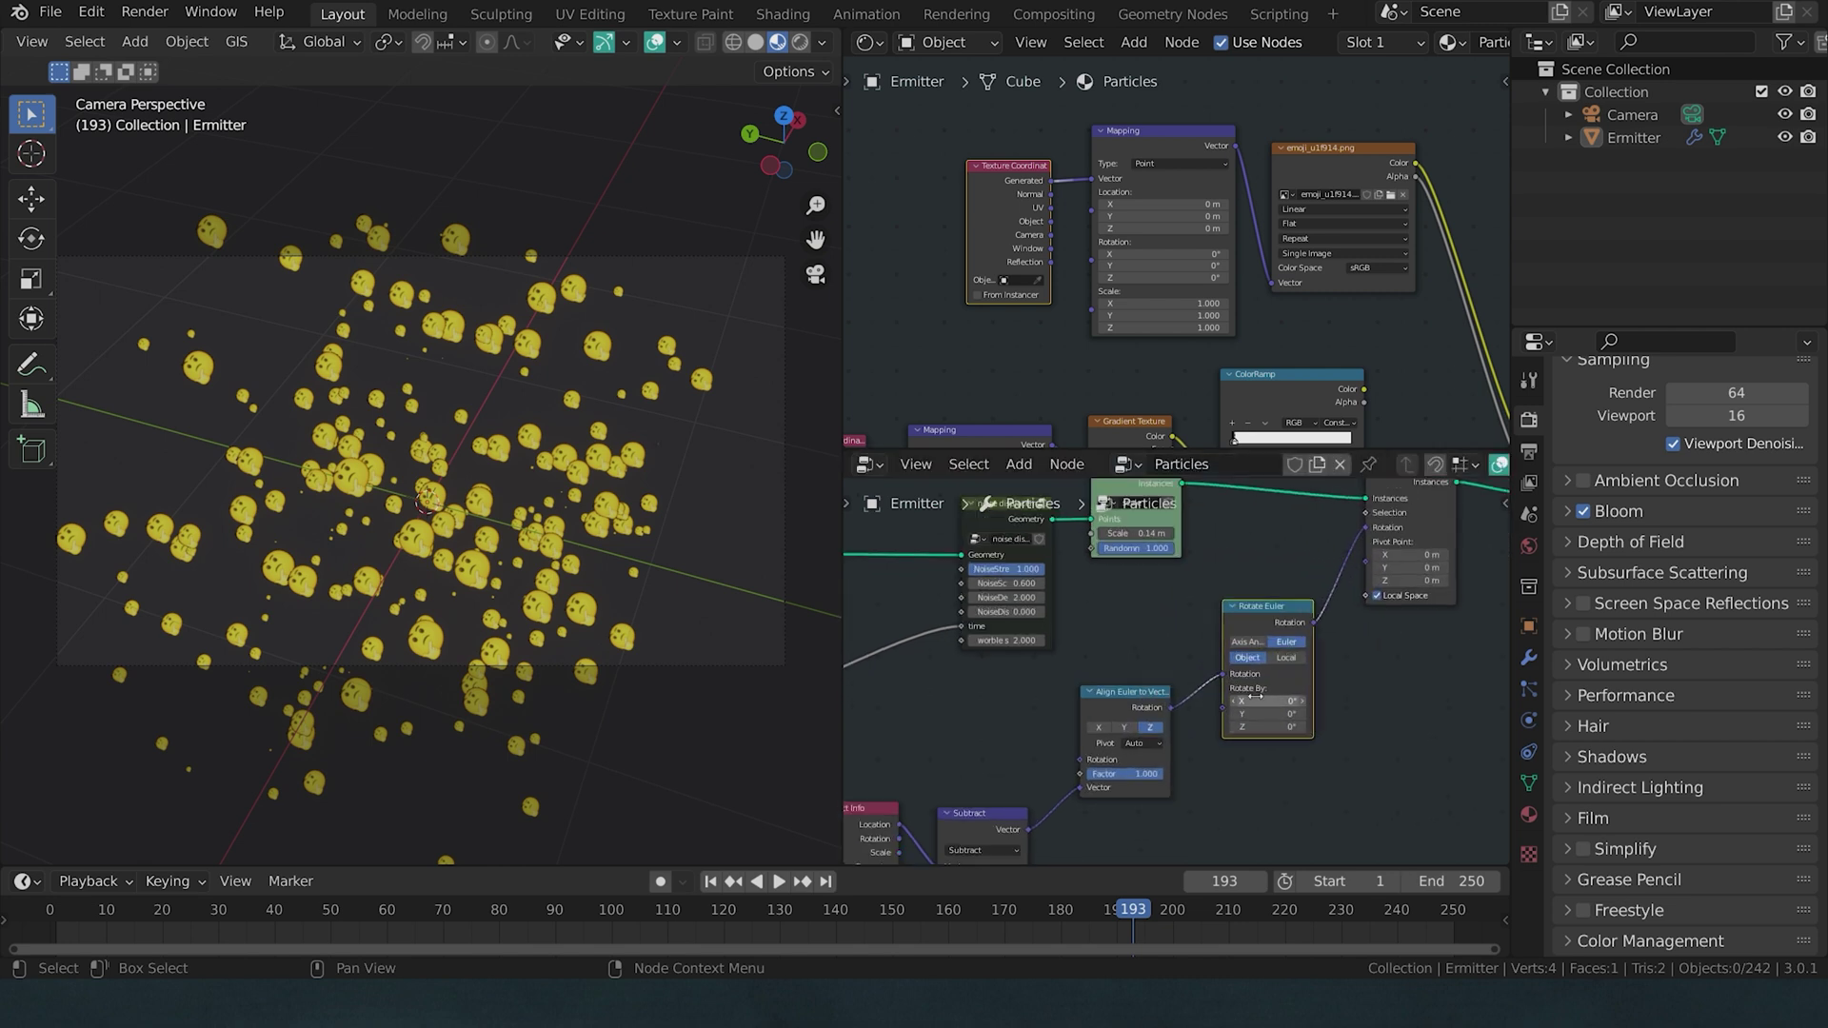
{"action": "mouse_move", "coordinate": [1266, 701]}
{"action": "left_mouse_down"}
{"action": "mouse_move", "coordinate": [1318, 701]}
{"action": "mouse_move", "coordinate": [1276, 701]}
{"action": "left_mouse_up"}
{"action": "key", "text": "Escape"}
{"action": "left_click", "coordinate": [1284, 659]}
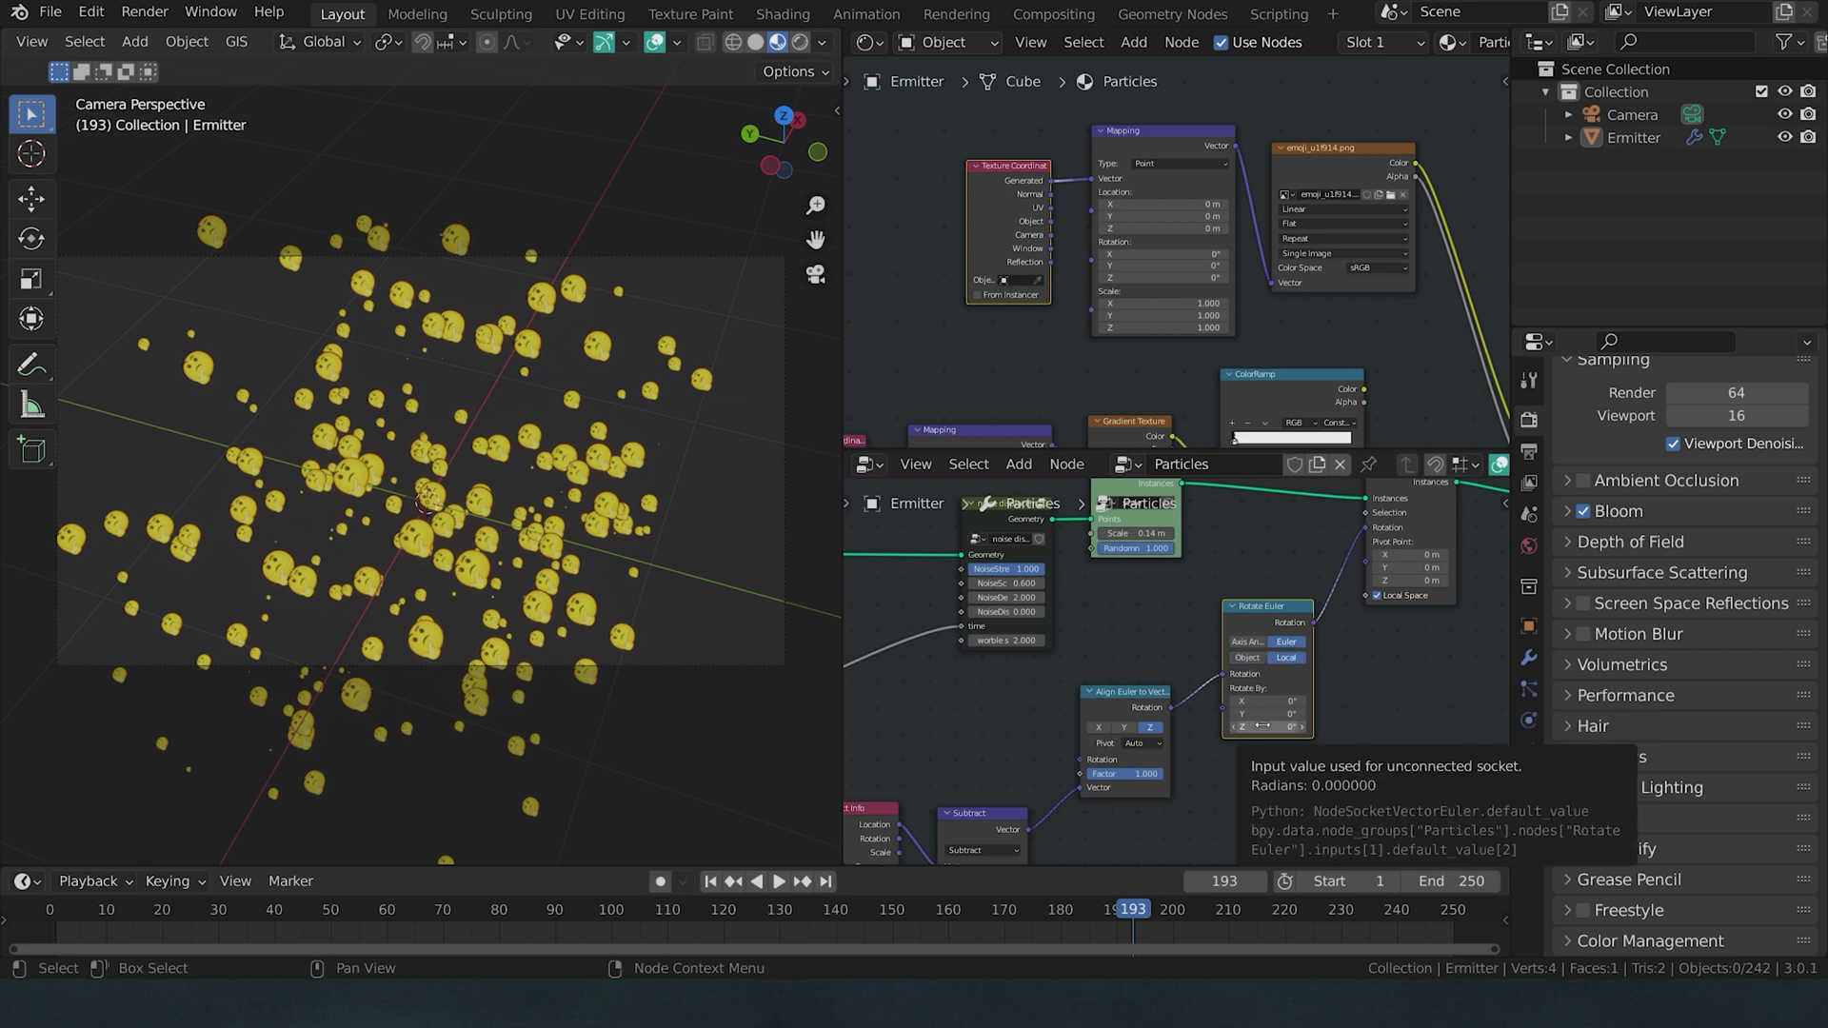
{"action": "left_click_drag", "start_coordinate": [1261, 726], "coordinate": [1408, 725]}
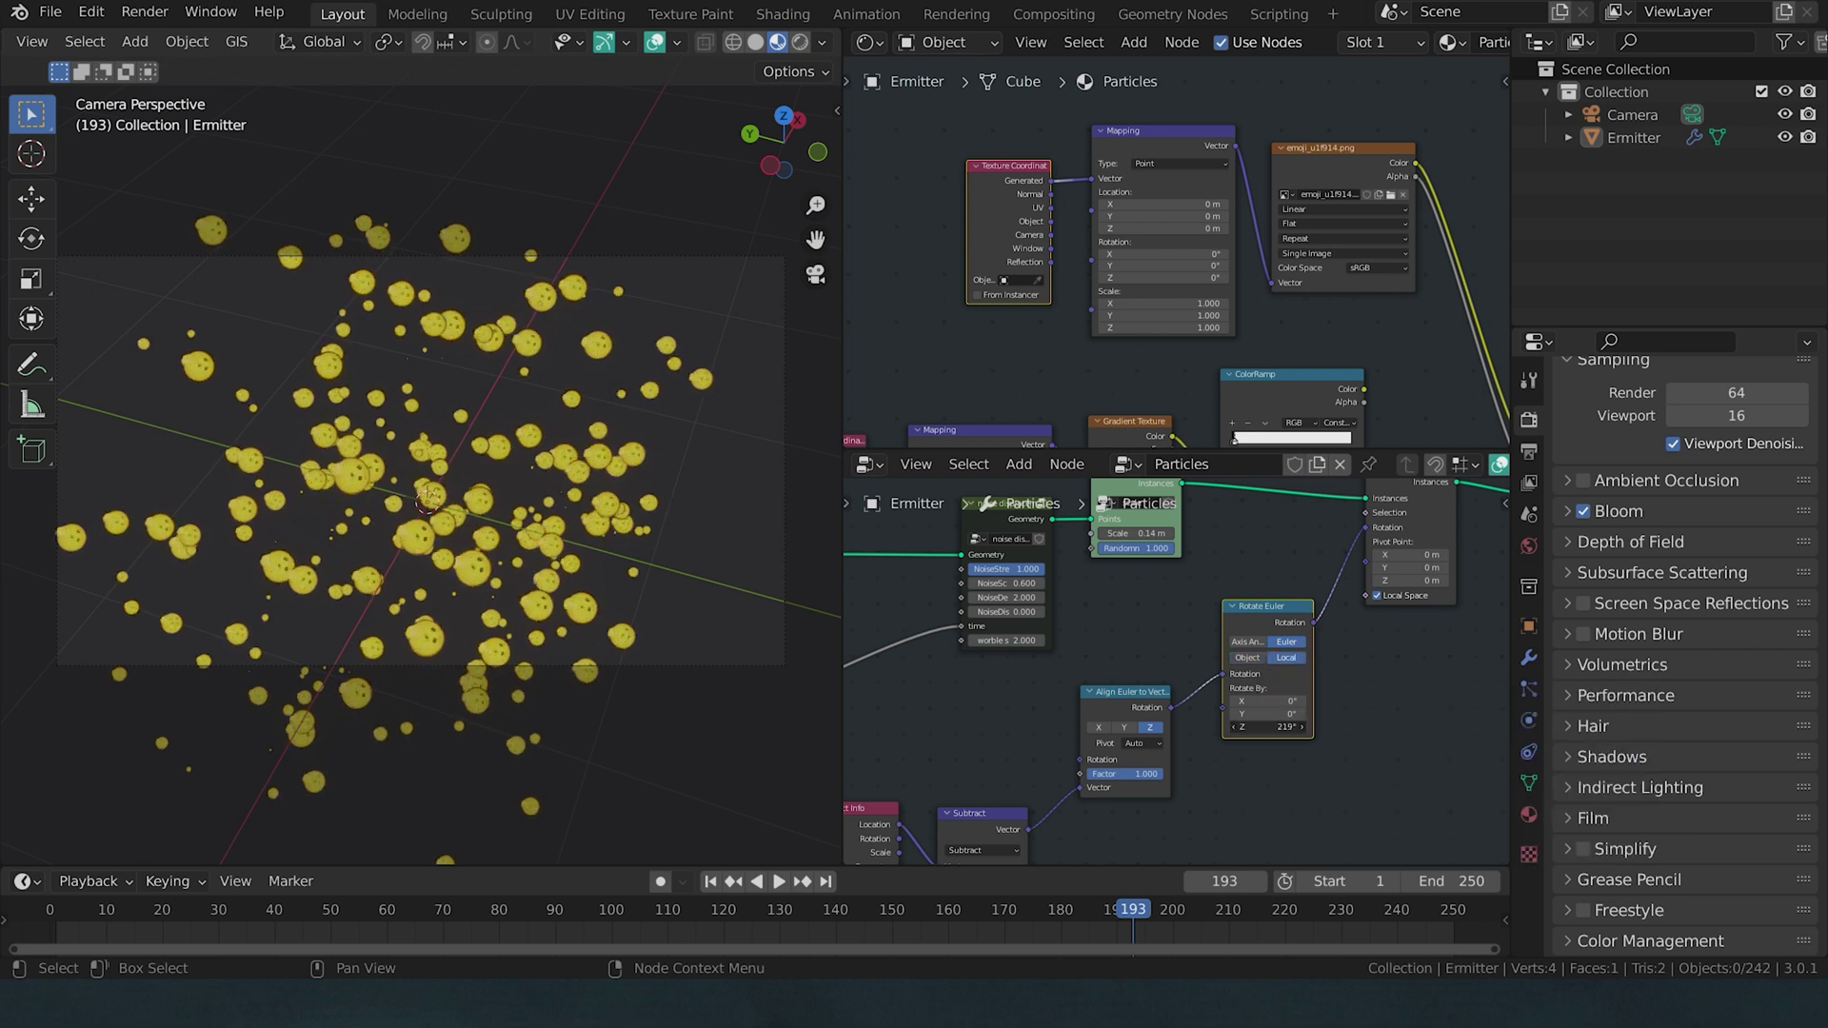
{"action": "key", "text": "Escape"}
Step: Add a Combine XYZ node below Align Euler to Vector and connect its vector to the Rotate By input of Rotate Euler
{"action": "middle_click_drag", "start_coordinate": [1261, 725], "coordinate": [1299, 514]}
{"action": "scroll", "coordinate": [1237, 609], "scroll_direction": "down", "scroll_amount": 4}
{"action": "left_click", "coordinate": [1201, 671]}
{"action": "key", "text": "shift+a"}
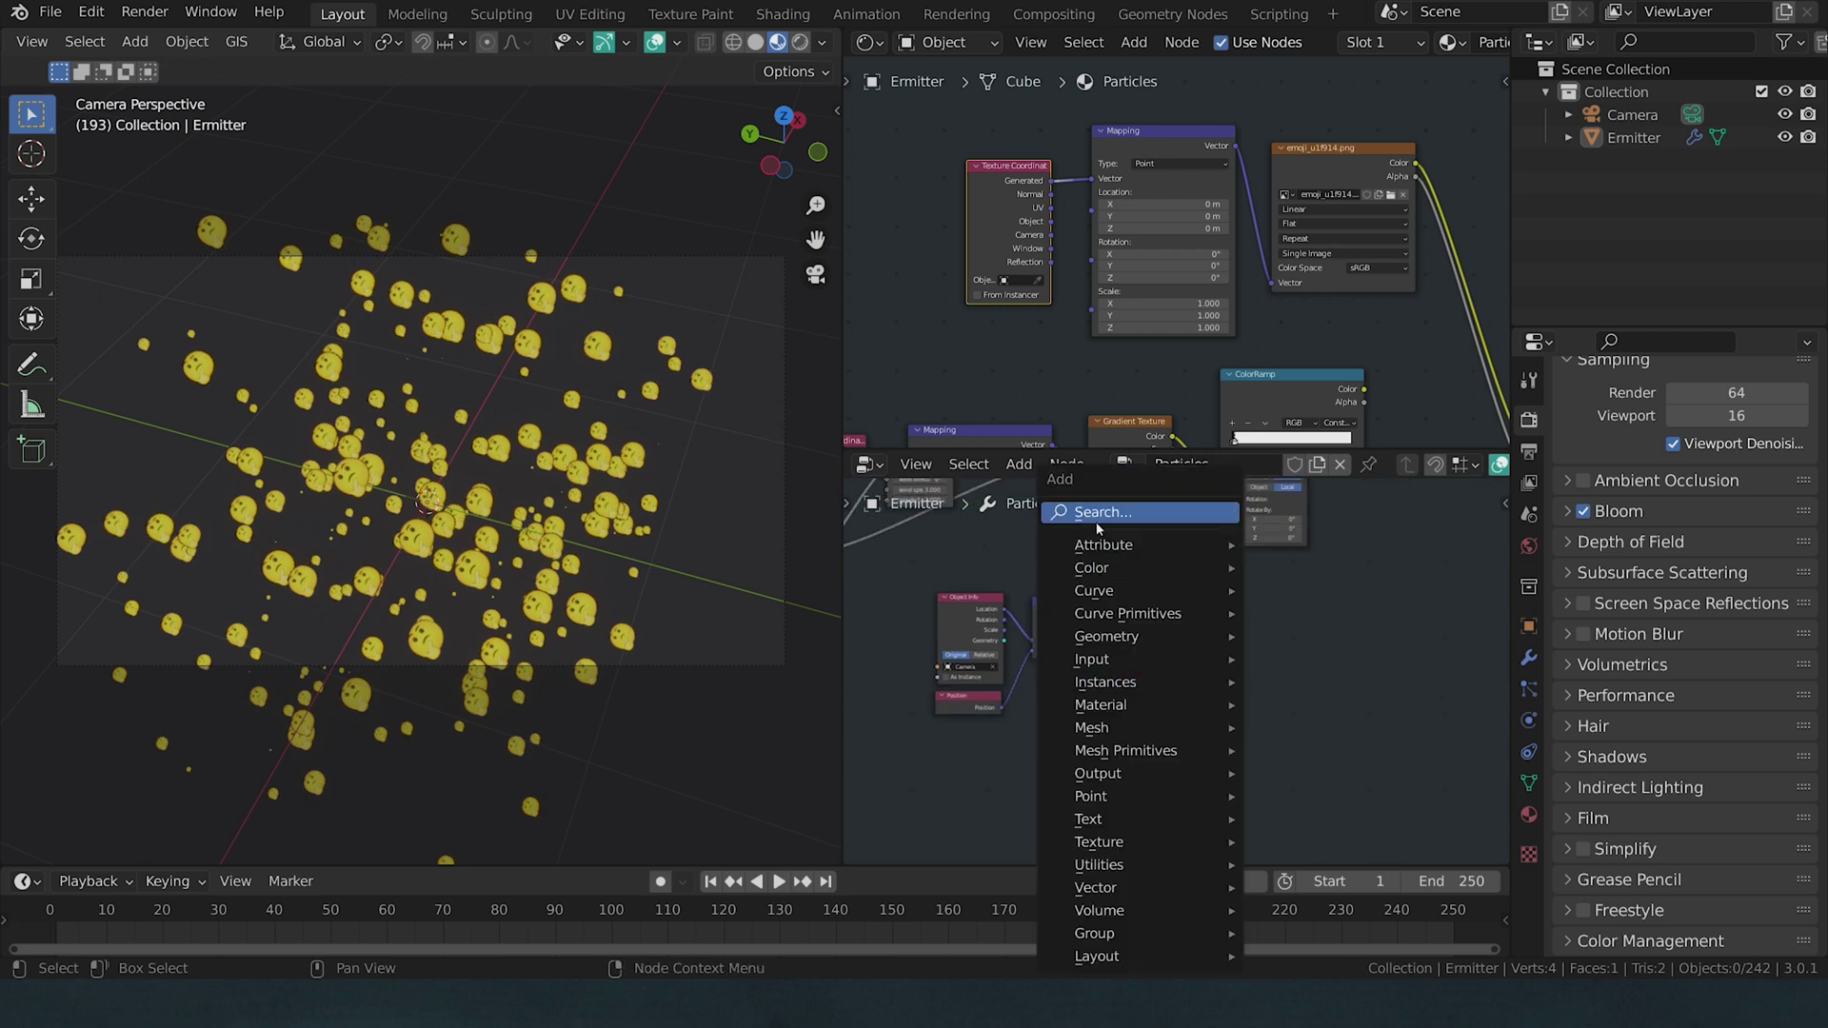
{"action": "left_click", "coordinate": [1098, 514]}
{"action": "type", "text": "co"}
{"action": "key", "text": "Down"}
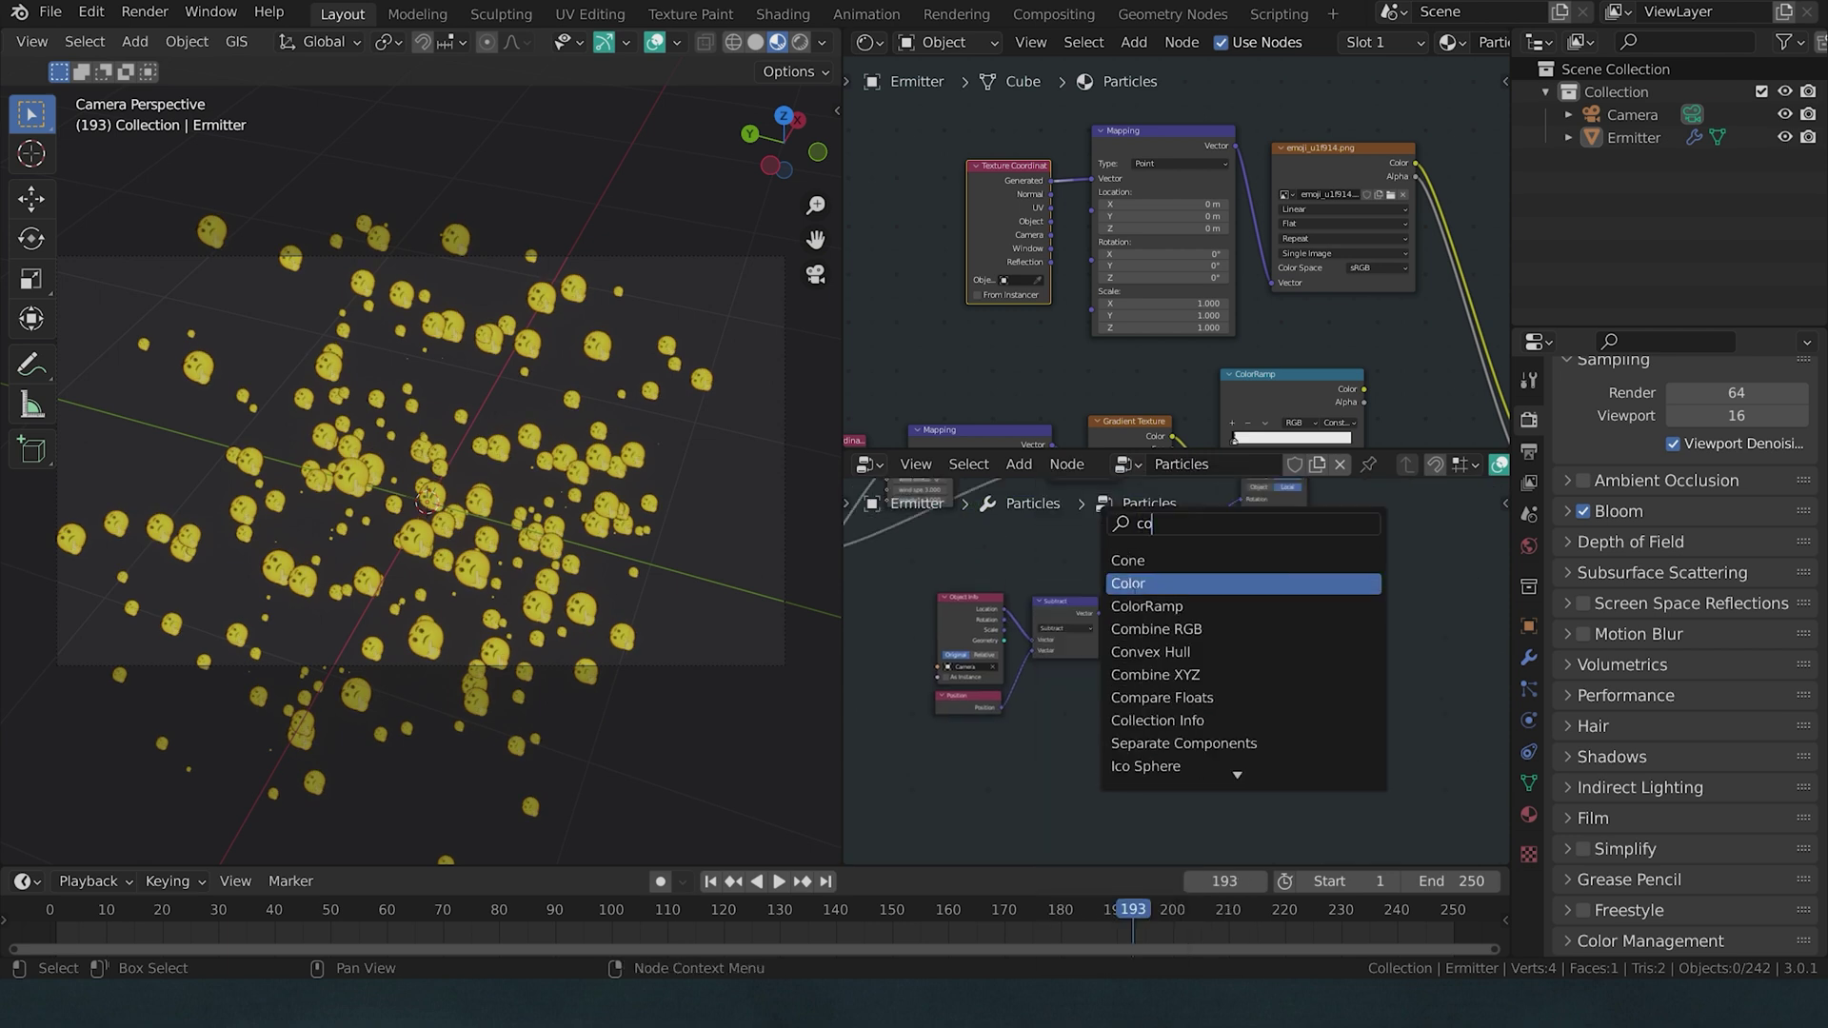
{"action": "key", "text": "Down"}
{"action": "key", "text": "Down"}
{"action": "key", "text": "Down"}
{"action": "key", "text": "Return"}
{"action": "left_click", "coordinate": [1062, 677]}
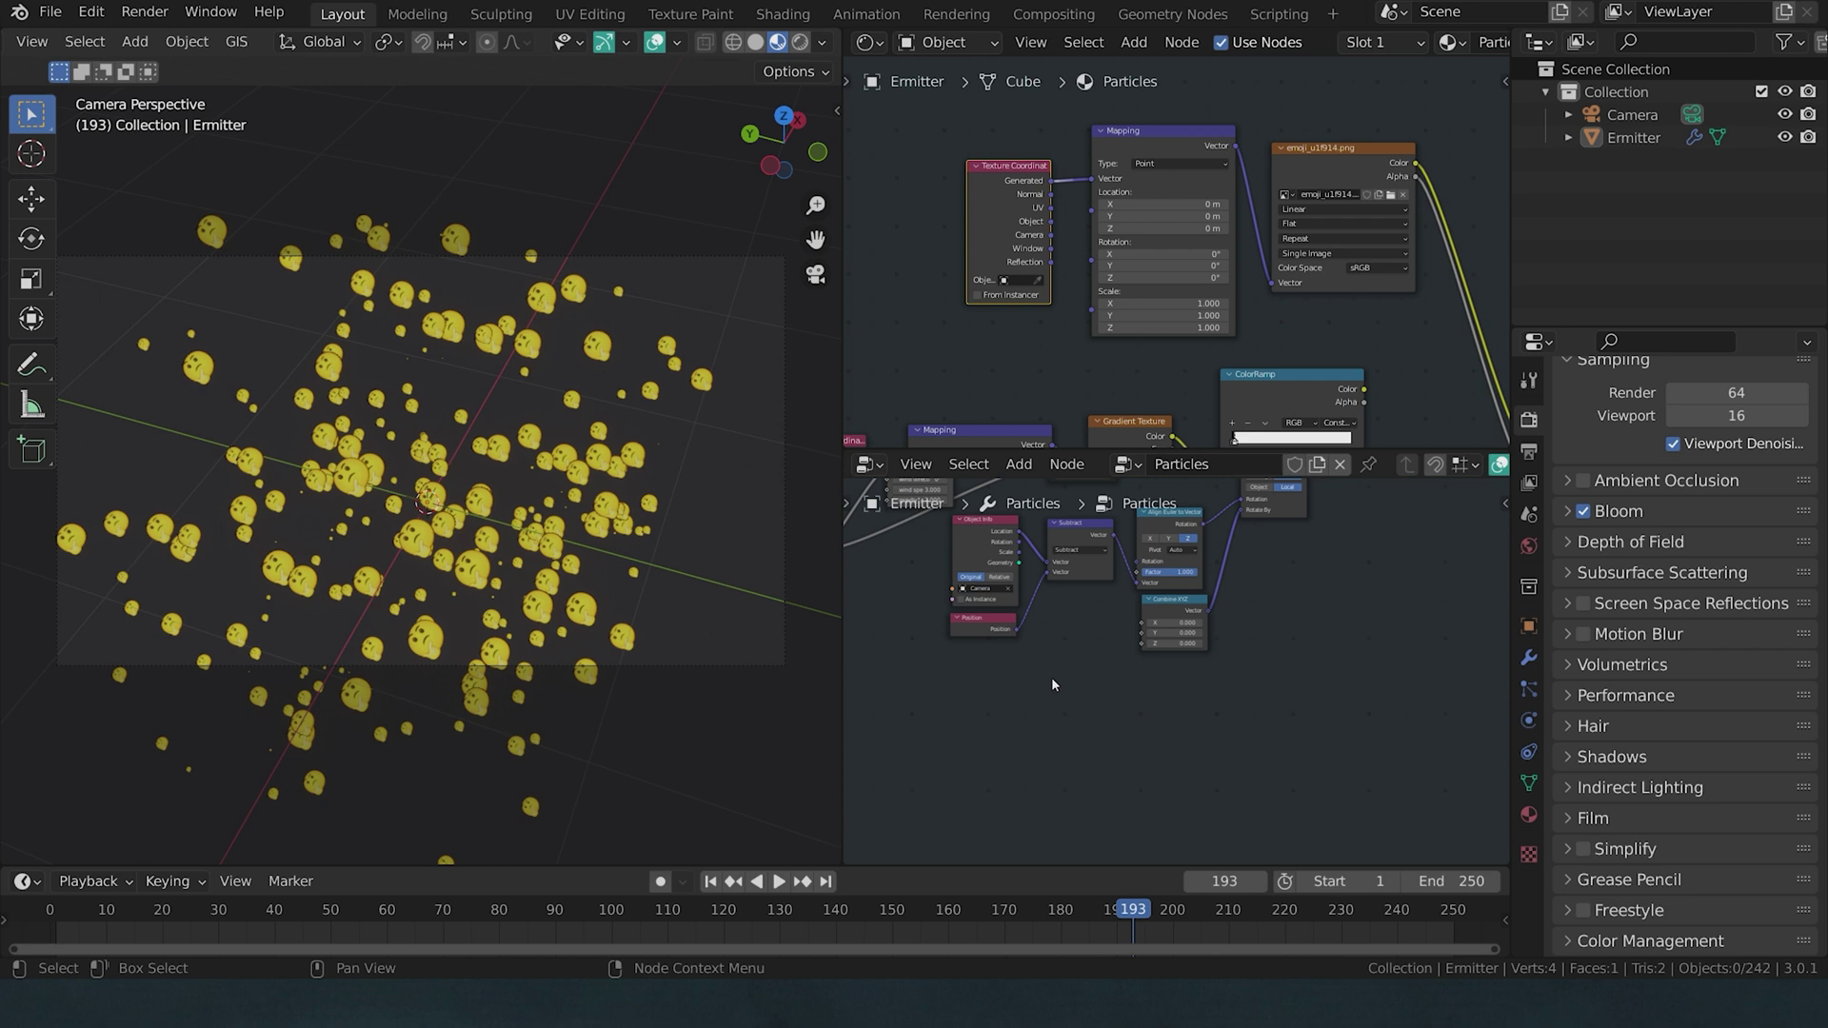
Step: Connect the Multiply node's output in the Time frame to the Z input of the Combine XYZ node
{"action": "scroll", "coordinate": [1039, 683], "scroll_direction": "down", "scroll_amount": 2}
{"action": "middle_click_drag", "start_coordinate": [952, 683], "coordinate": [1195, 687]}
{"action": "scroll", "coordinate": [1118, 619], "scroll_direction": "up", "scroll_amount": 2}
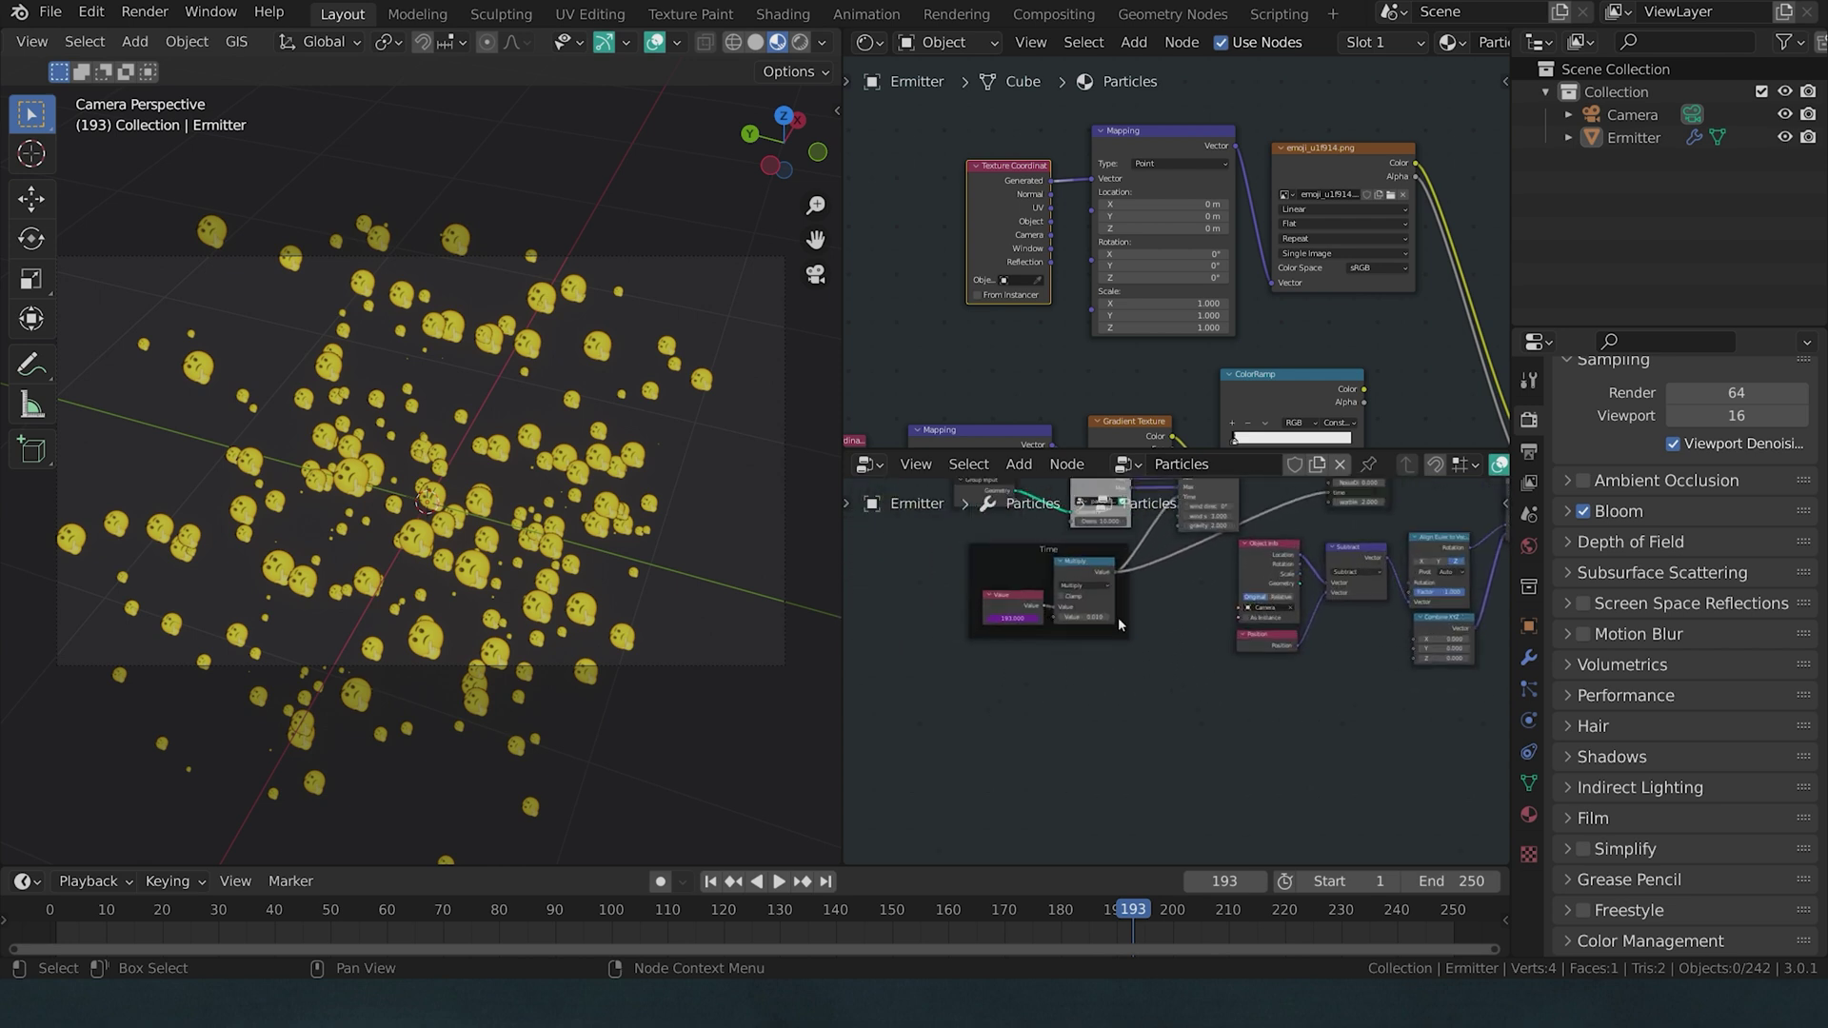
{"action": "middle_click_drag", "start_coordinate": [1118, 618], "coordinate": [996, 669]}
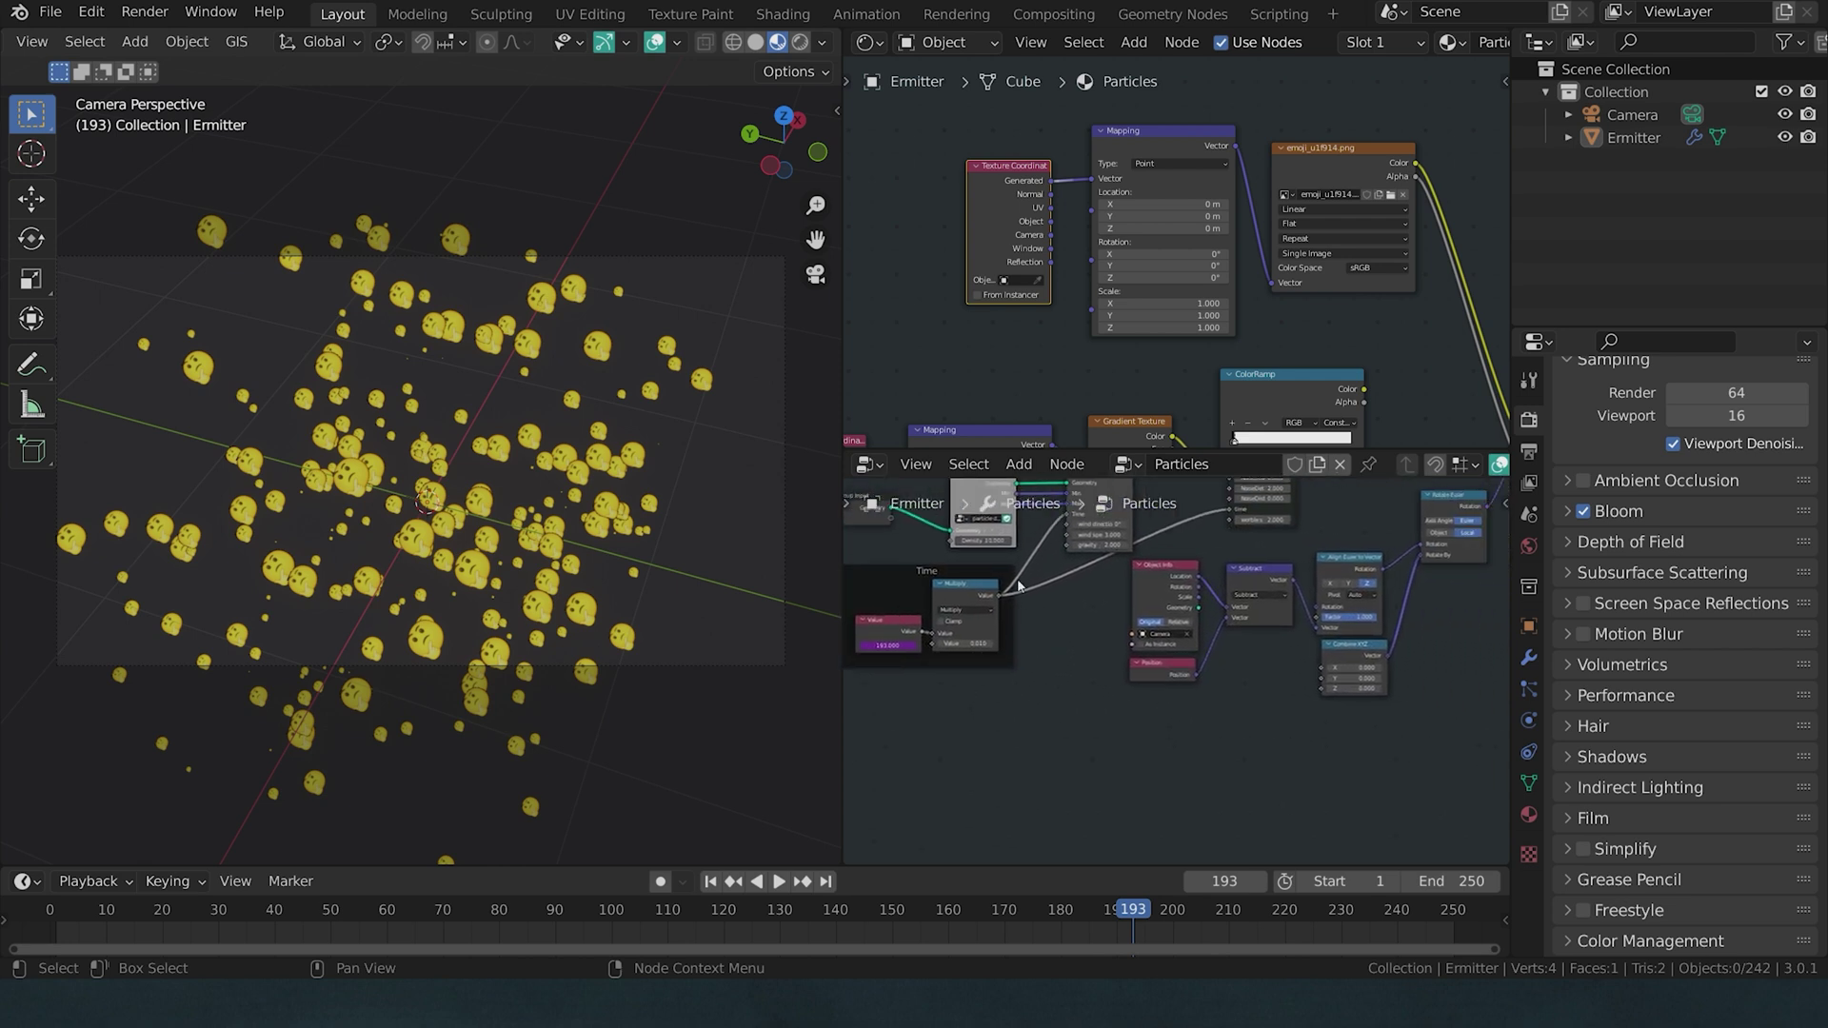
{"action": "left_click_drag", "start_coordinate": [997, 597], "coordinate": [1322, 689]}
Step: Rewind to the first frame and play the animation to check the time-driven rotation of the particles
{"action": "left_click", "coordinate": [709, 881]}
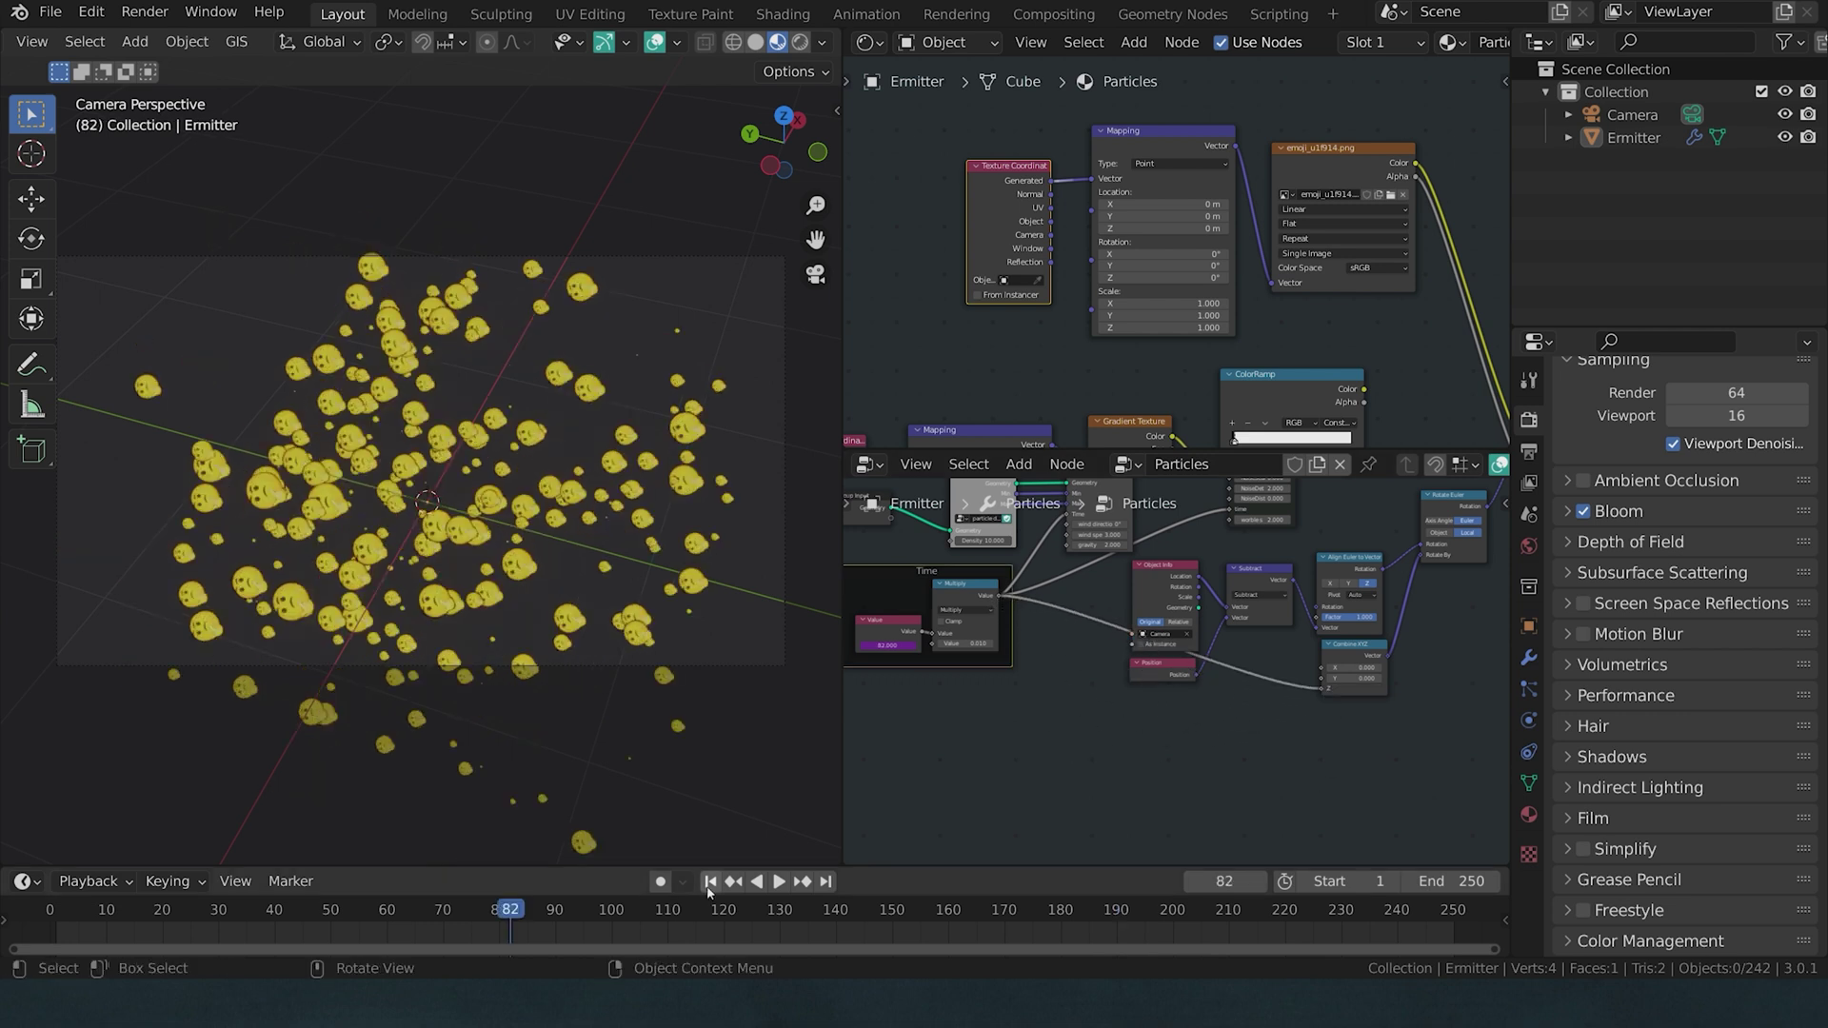
{"action": "key", "text": "space"}
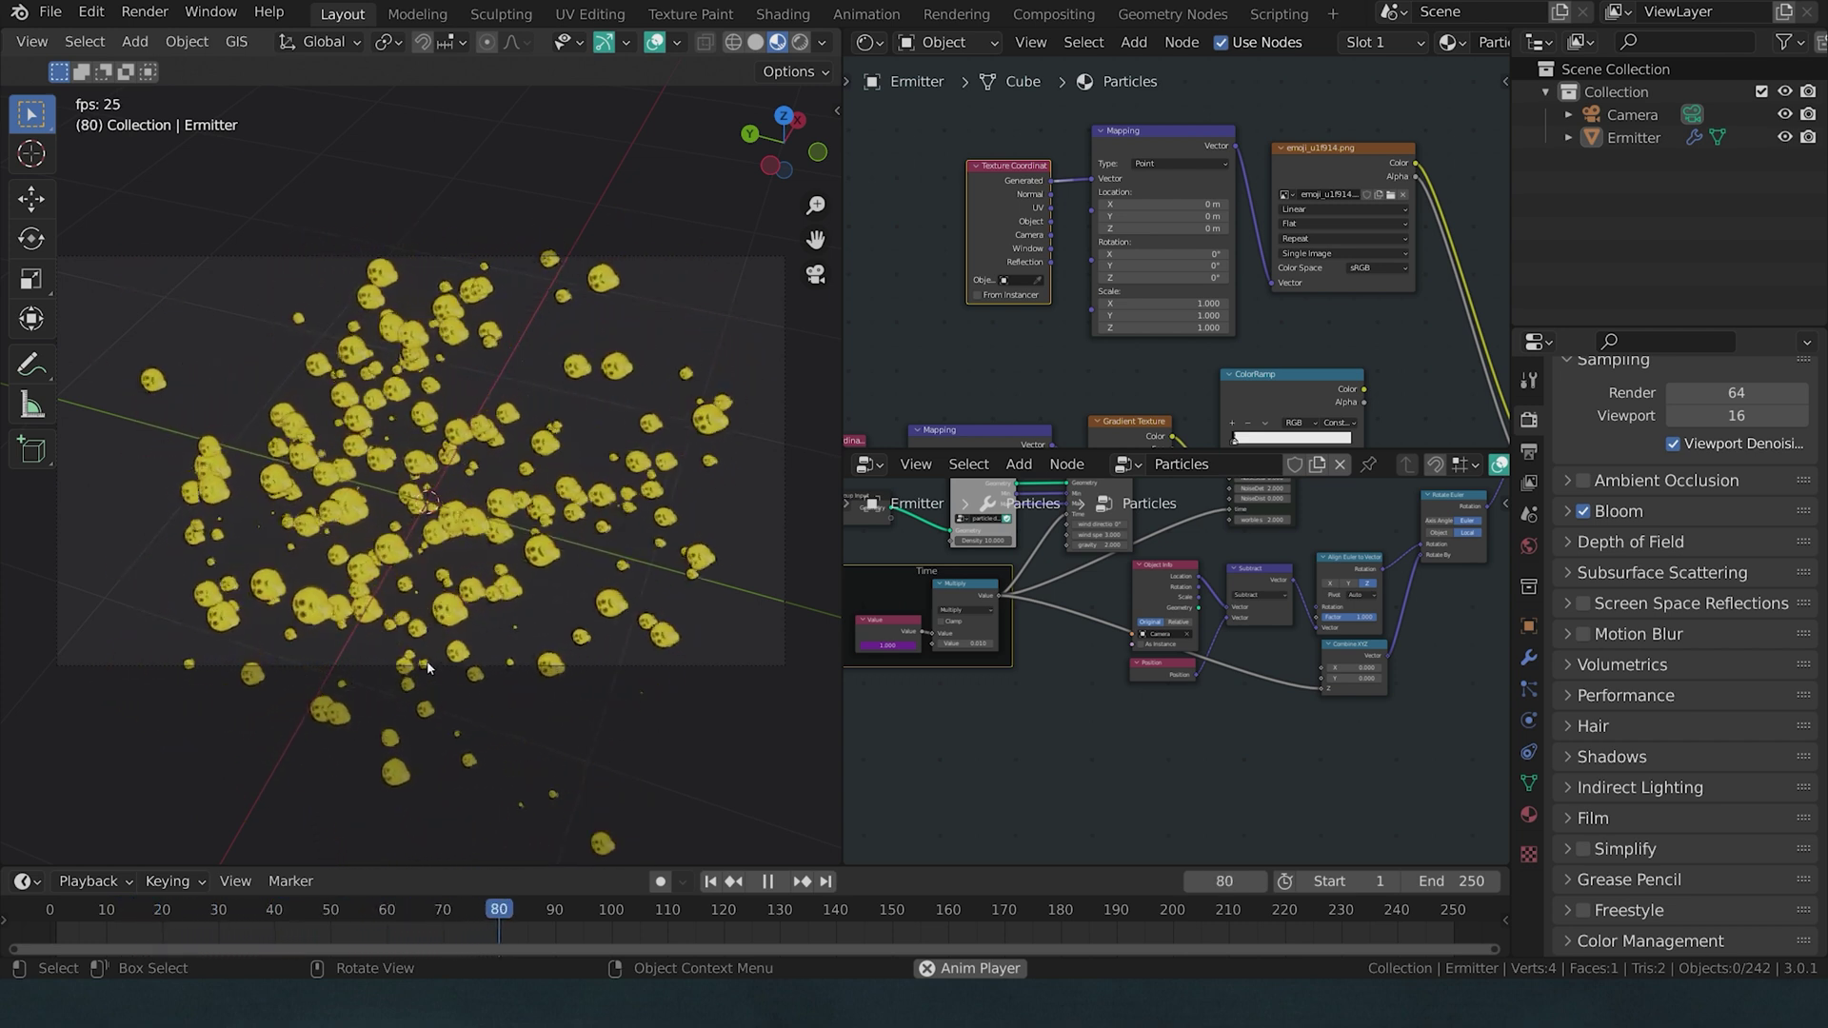
{"action": "key", "text": "space"}
{"action": "middle_click_drag", "start_coordinate": [1067, 653], "coordinate": [1134, 735]}
{"action": "scroll", "coordinate": [1160, 602], "scroll_direction": "up", "scroll_amount": 3}
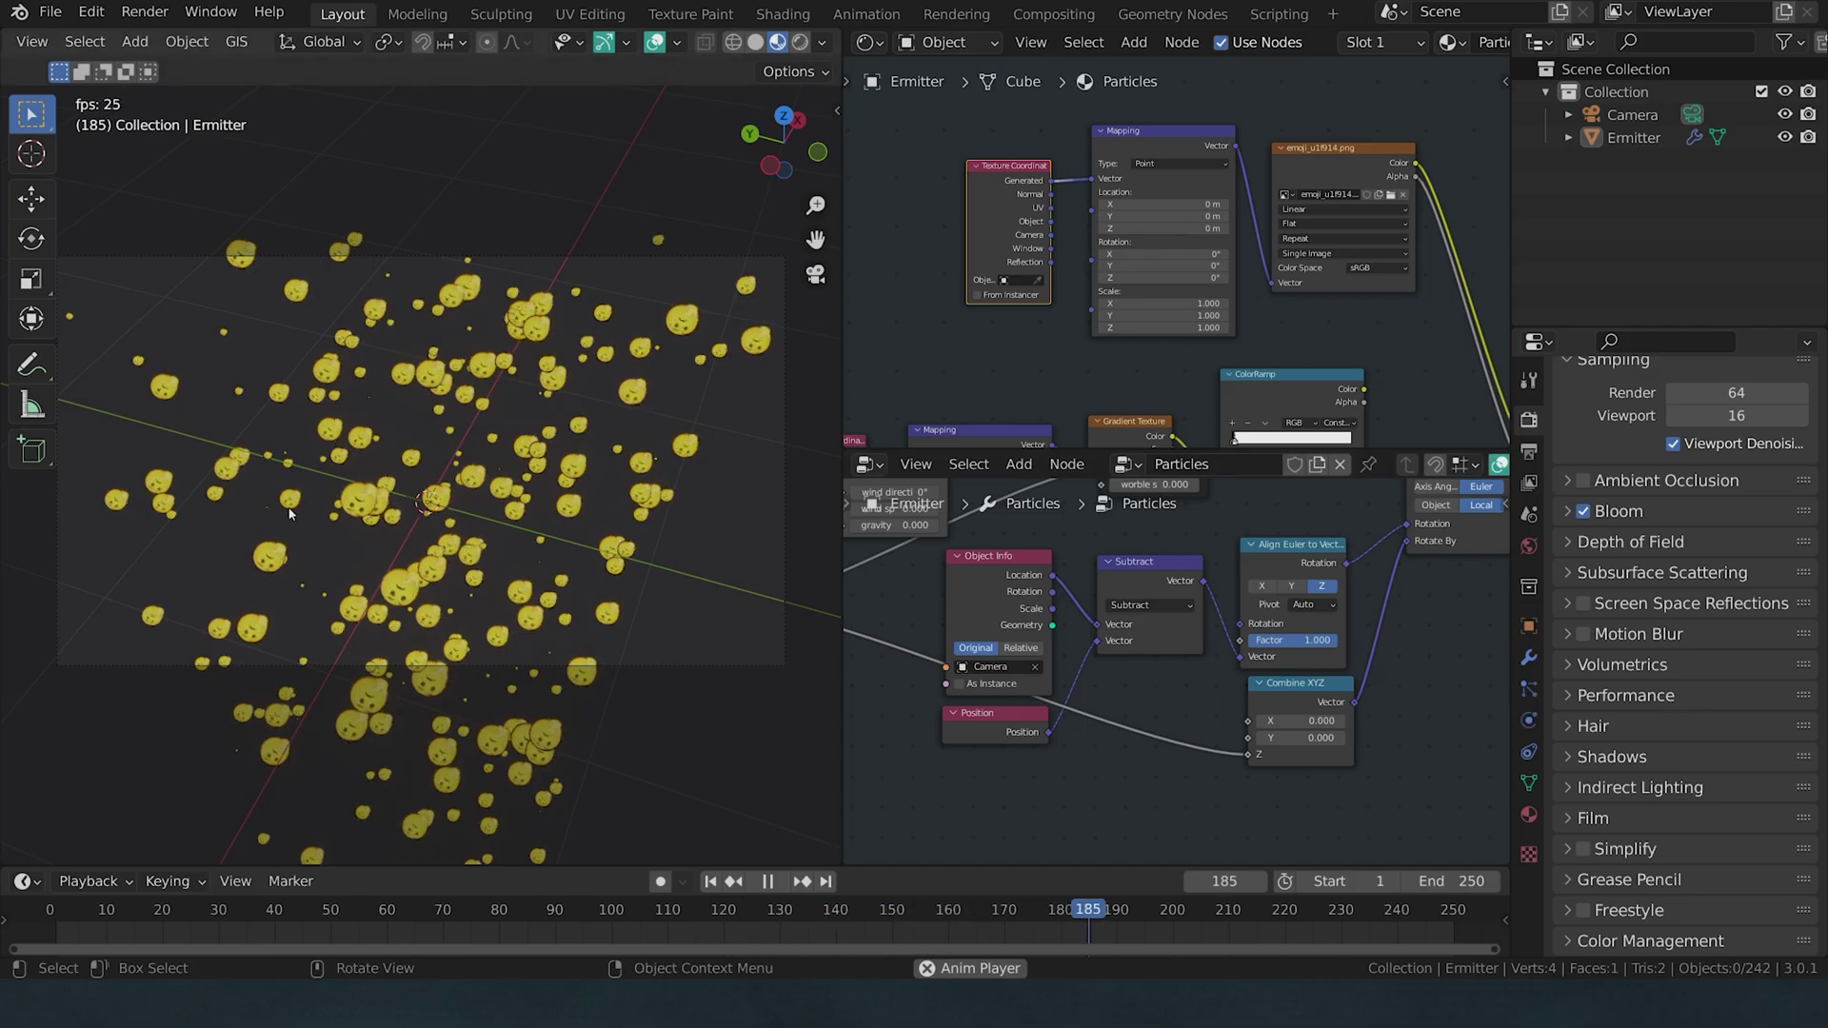
{"action": "middle_click_drag", "start_coordinate": [1297, 724], "coordinate": [1295, 614]}
{"action": "key", "text": "space"}
Step: Insert a Multiply Add math node on the link between the time value and the Z input of Combine XYZ
{"action": "key", "text": "shift+a"}
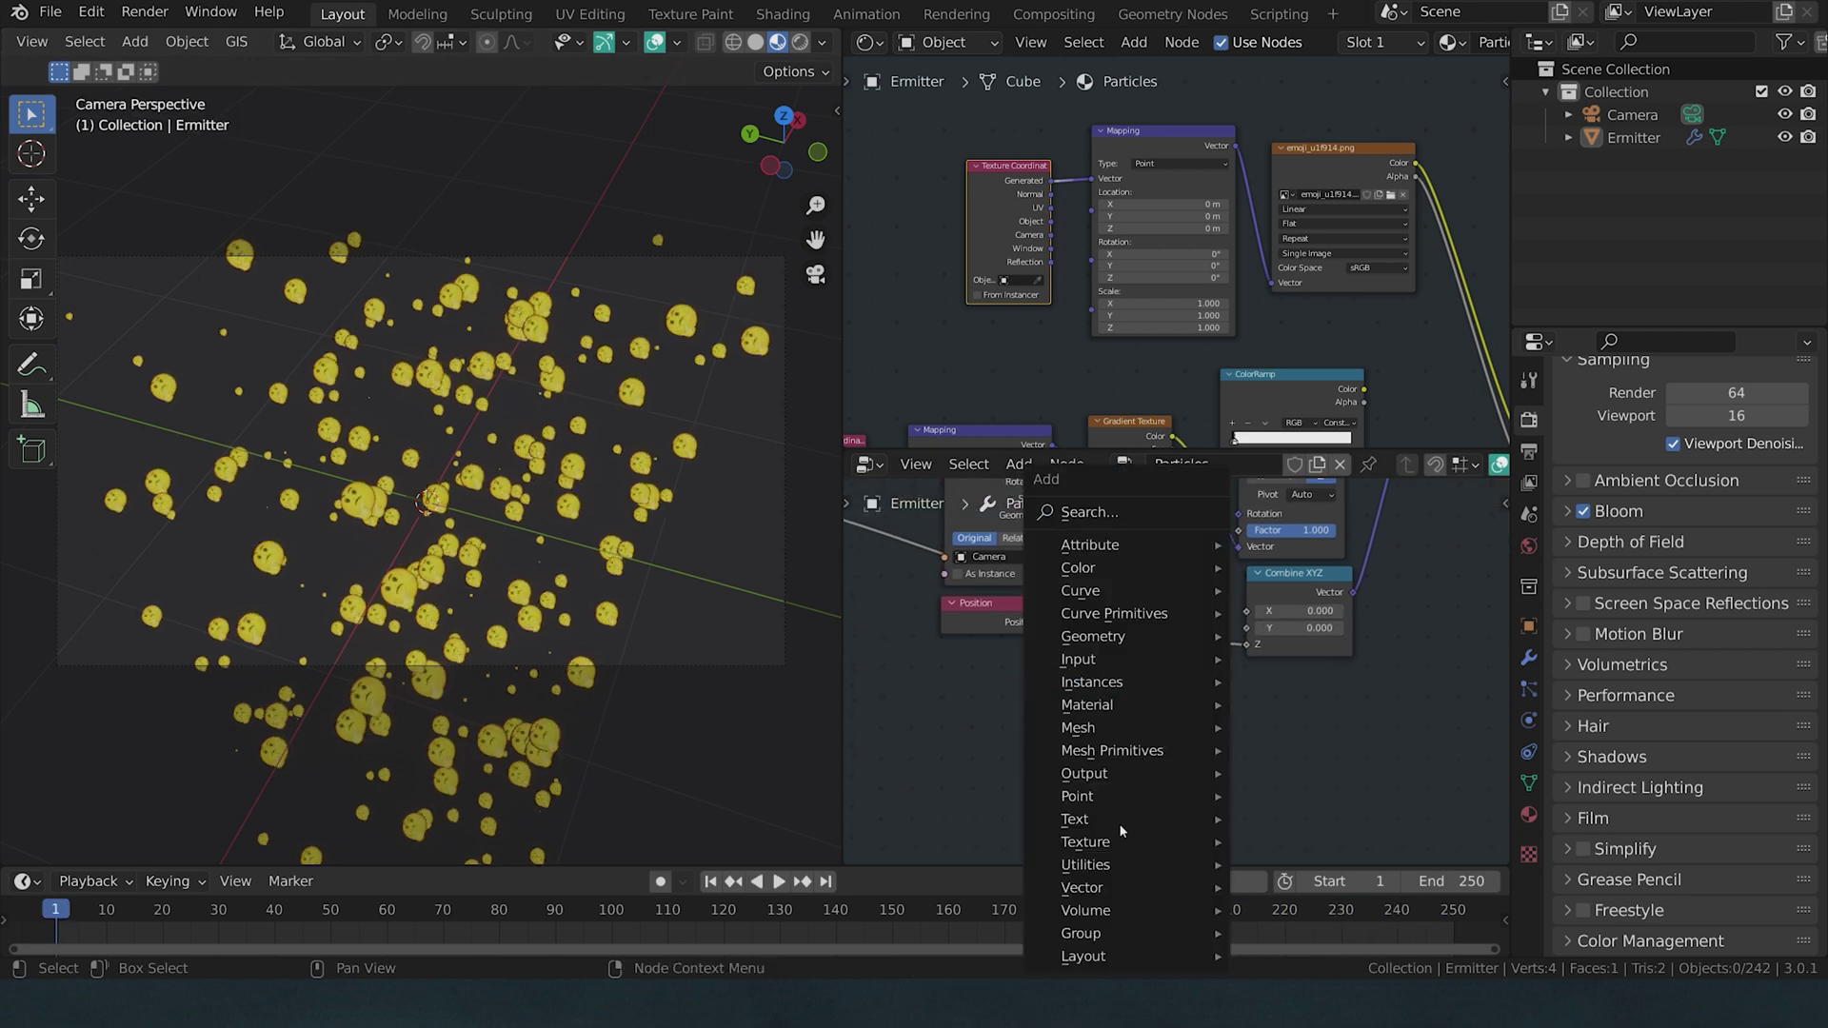
{"action": "left_click", "coordinate": [1138, 667]}
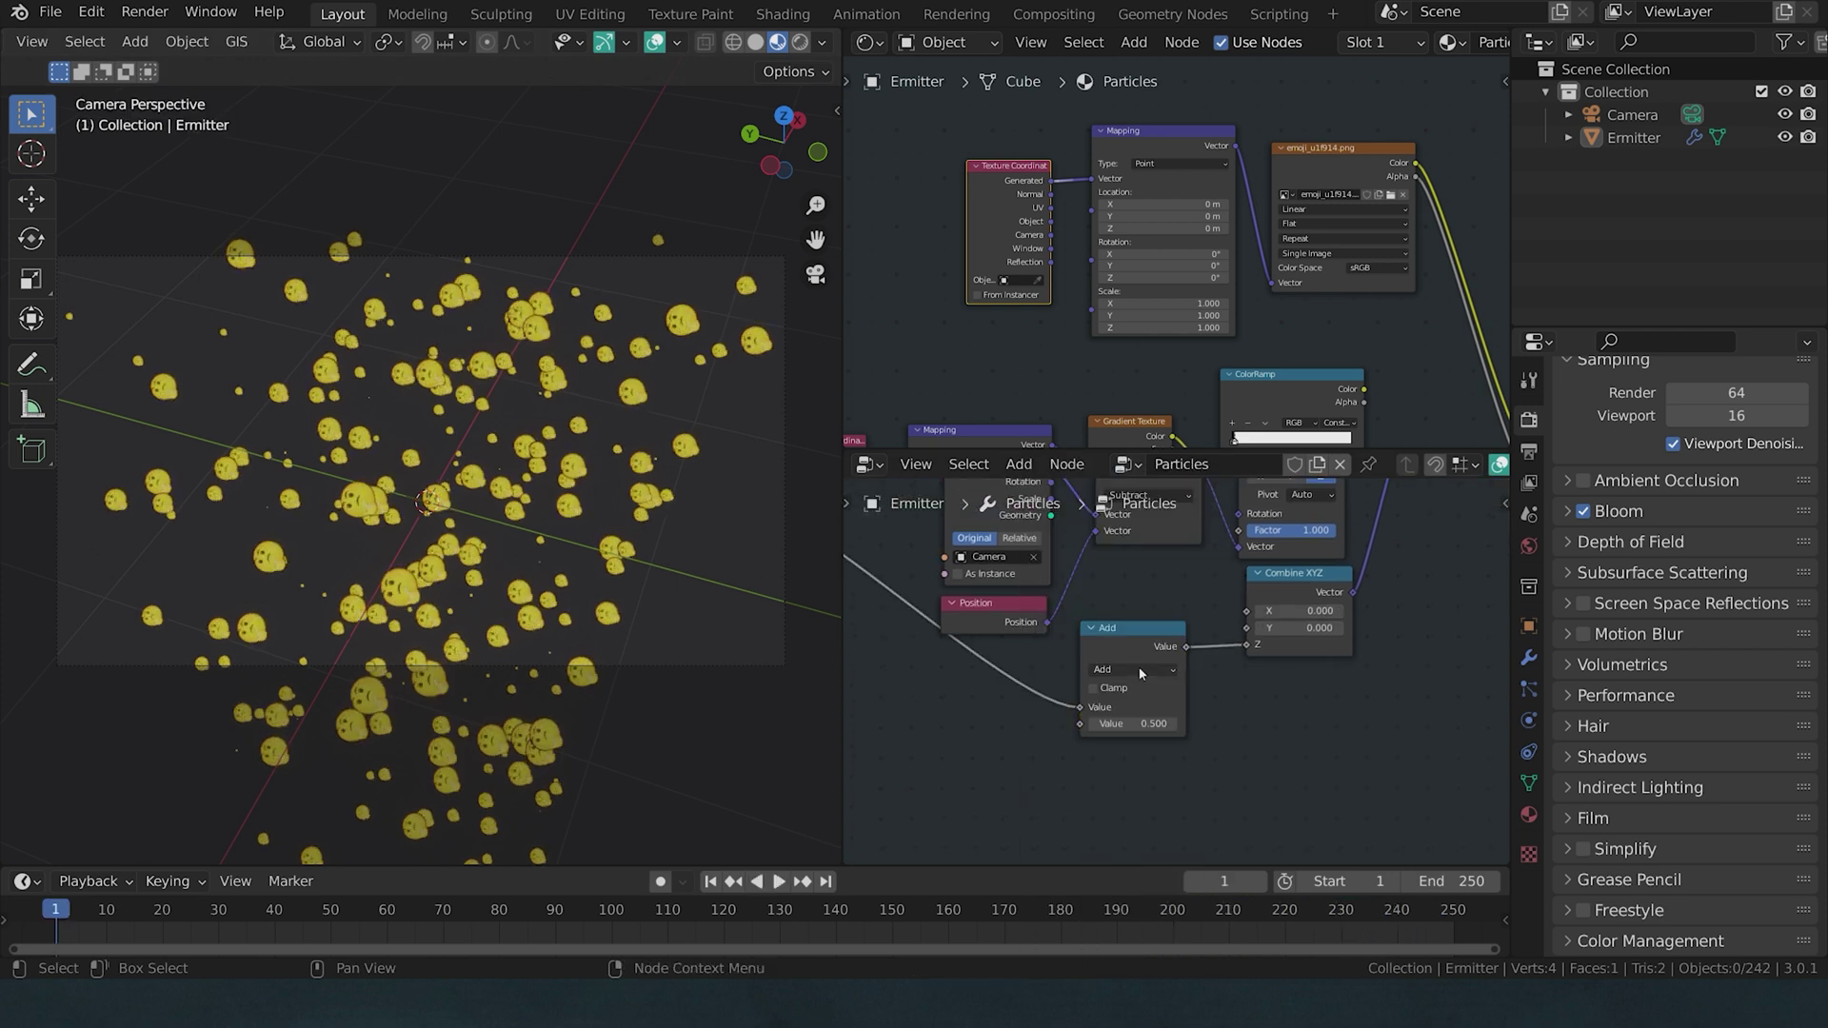
{"action": "left_click", "coordinate": [1135, 668]}
{"action": "left_click", "coordinate": [1131, 778]}
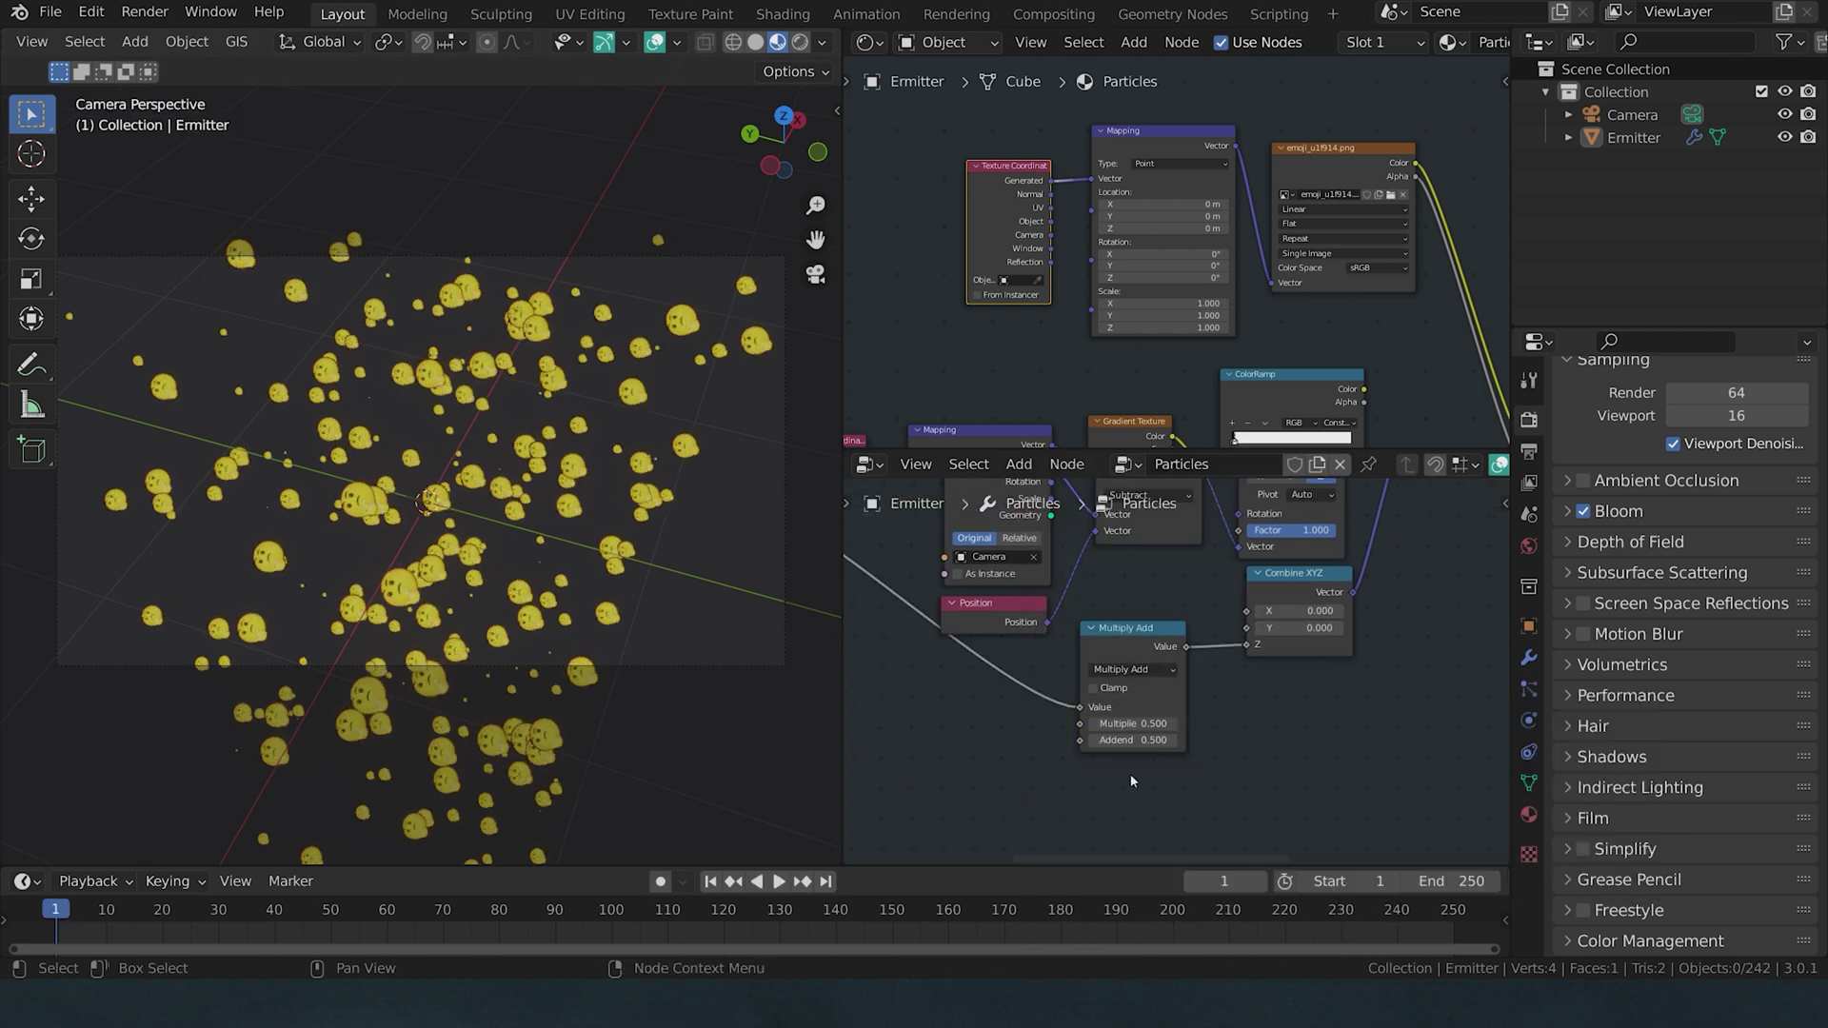
Step: Set the Multiply Add node's multiplier to 12 and play the animation to test the rotation speed
{"action": "middle_click_drag", "start_coordinate": [1107, 741], "coordinate": [1143, 692]}
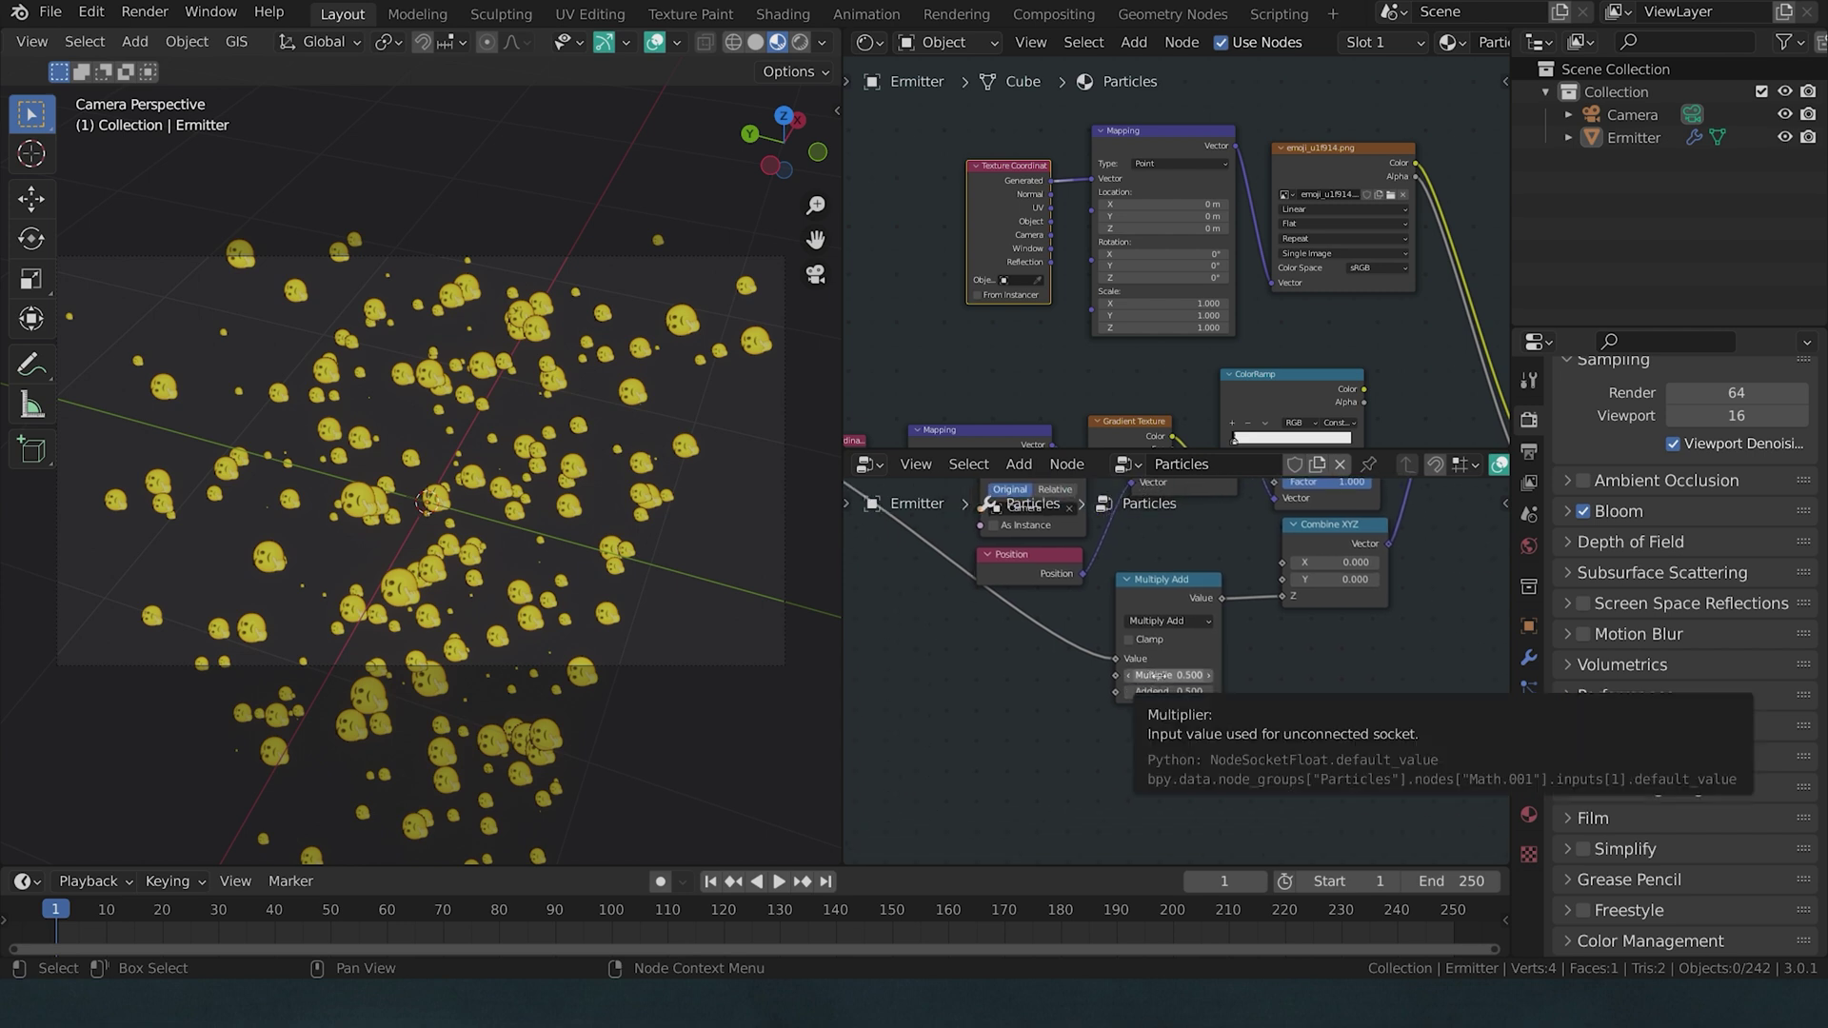
{"action": "left_click", "coordinate": [1158, 675]}
{"action": "type", "text": "12"}
{"action": "key", "text": "Return"}
{"action": "key", "text": "space"}
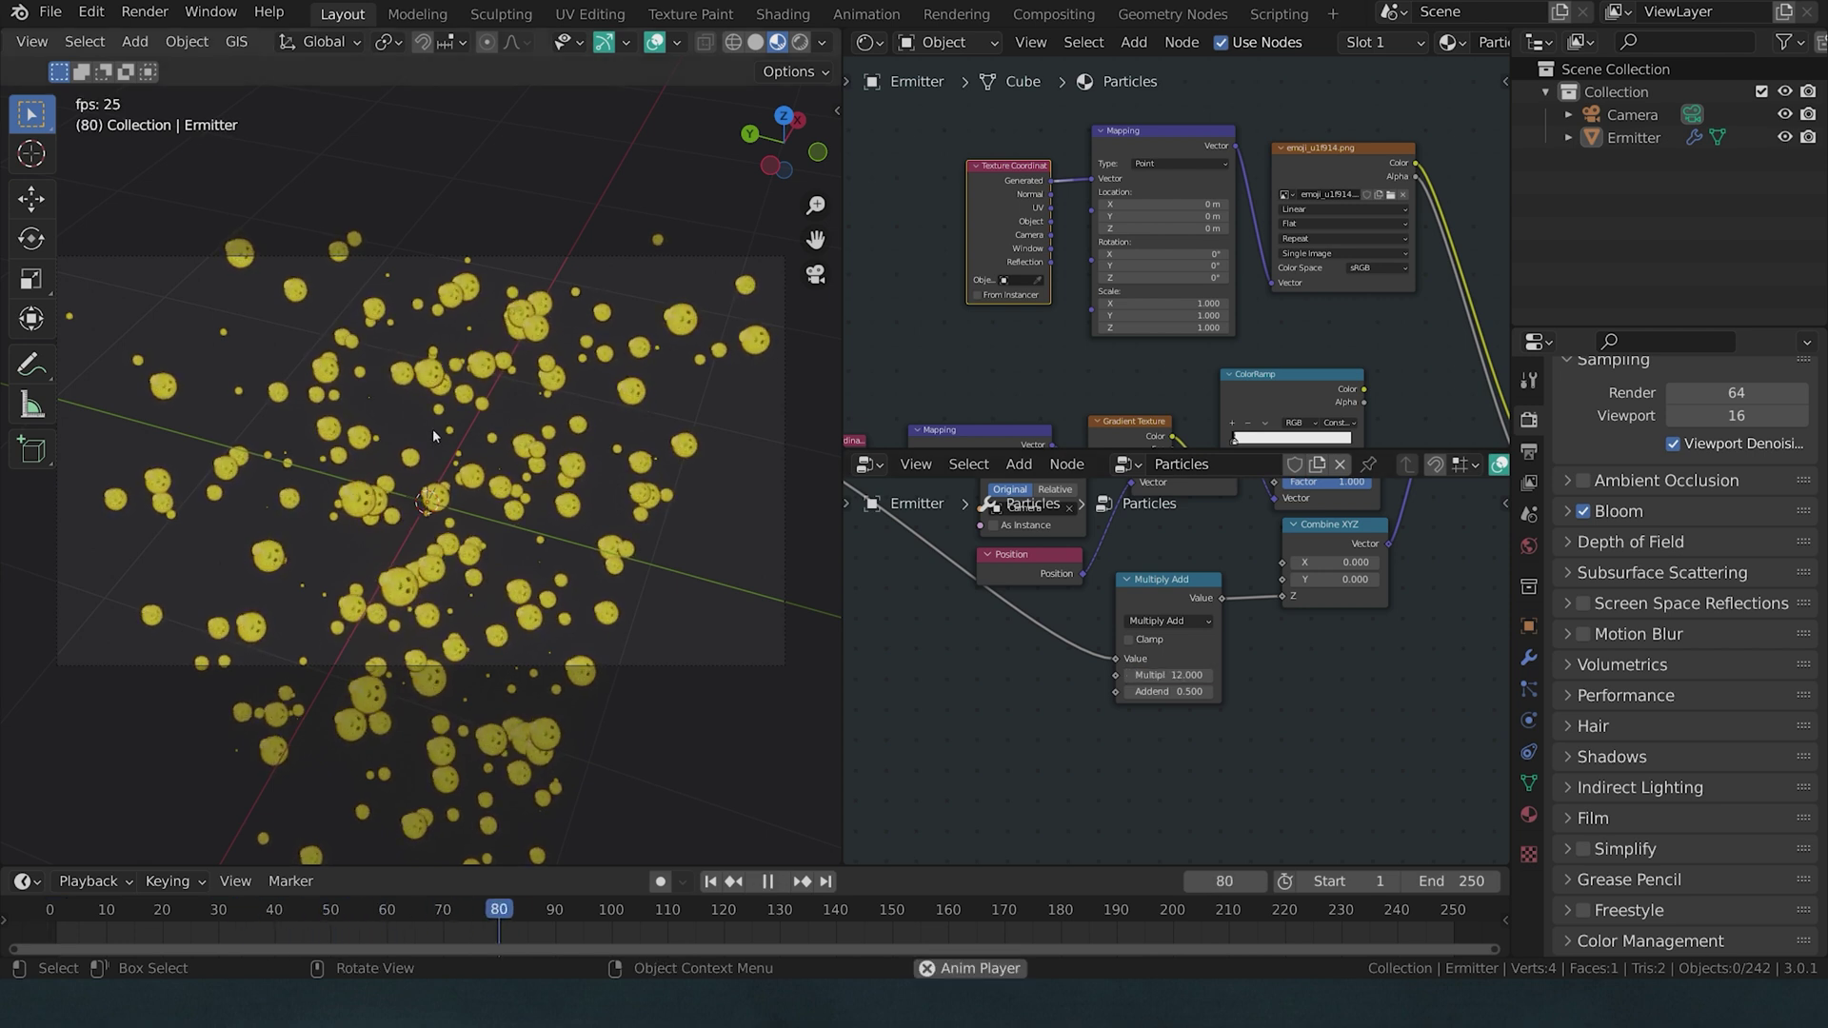
{"action": "key", "text": "space"}
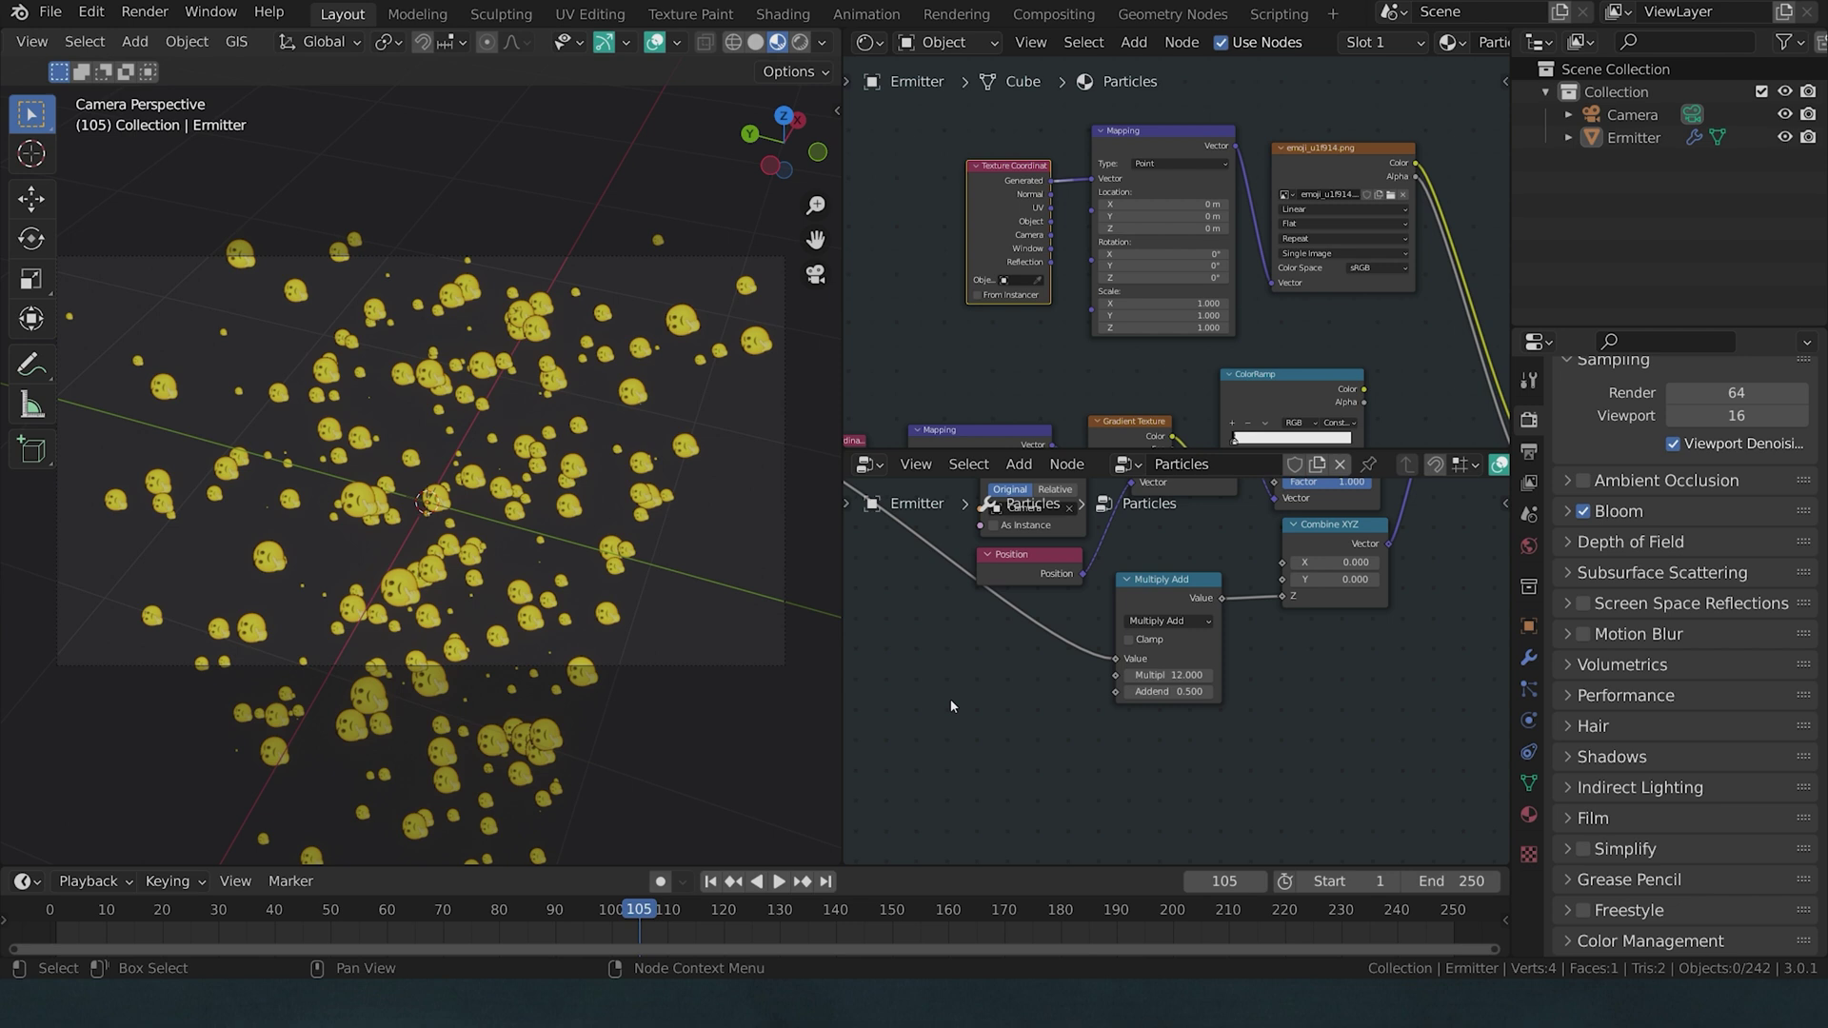
Step: Add a Random Value node and connect its output to the Multiplier input of the Multiply Add node
{"action": "key", "text": "shift+a"}
{"action": "left_click", "coordinate": [885, 348]}
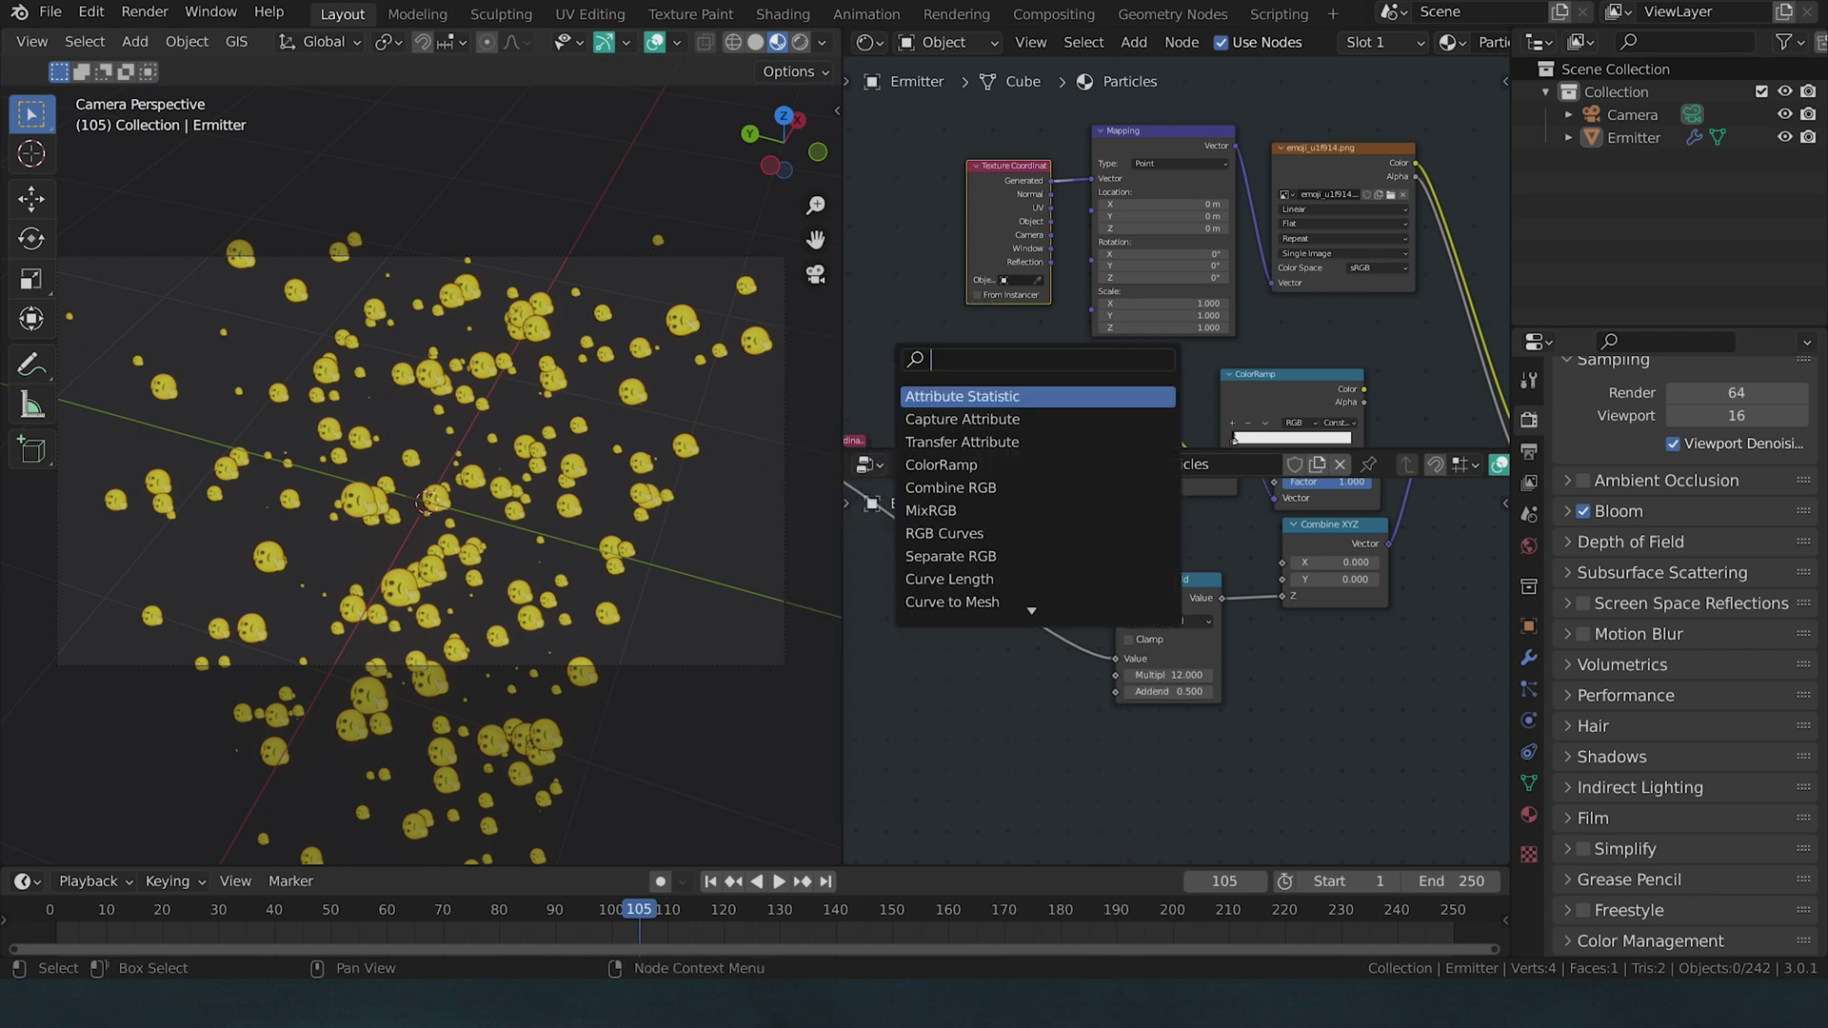
{"action": "type", "text": "random"}
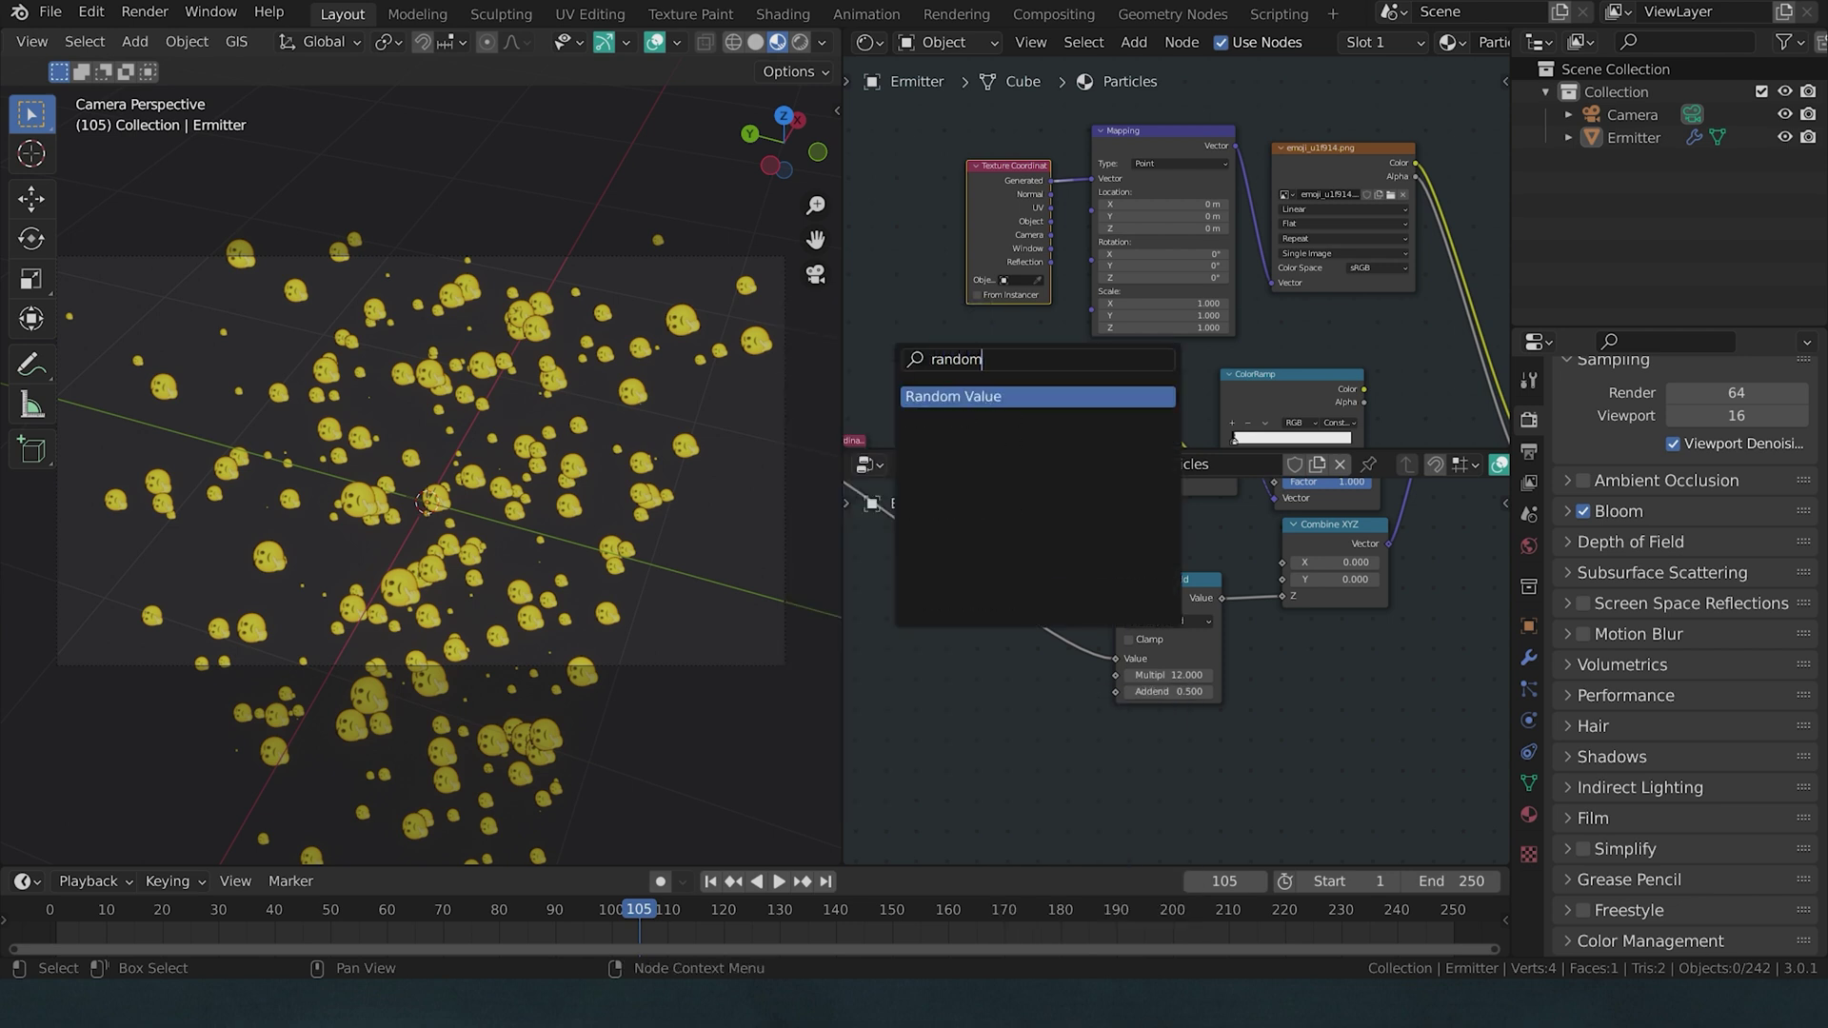
{"action": "key", "text": "Return"}
{"action": "left_click", "coordinate": [1047, 690]}
{"action": "left_click_drag", "start_coordinate": [1061, 687], "coordinate": [1117, 675]}
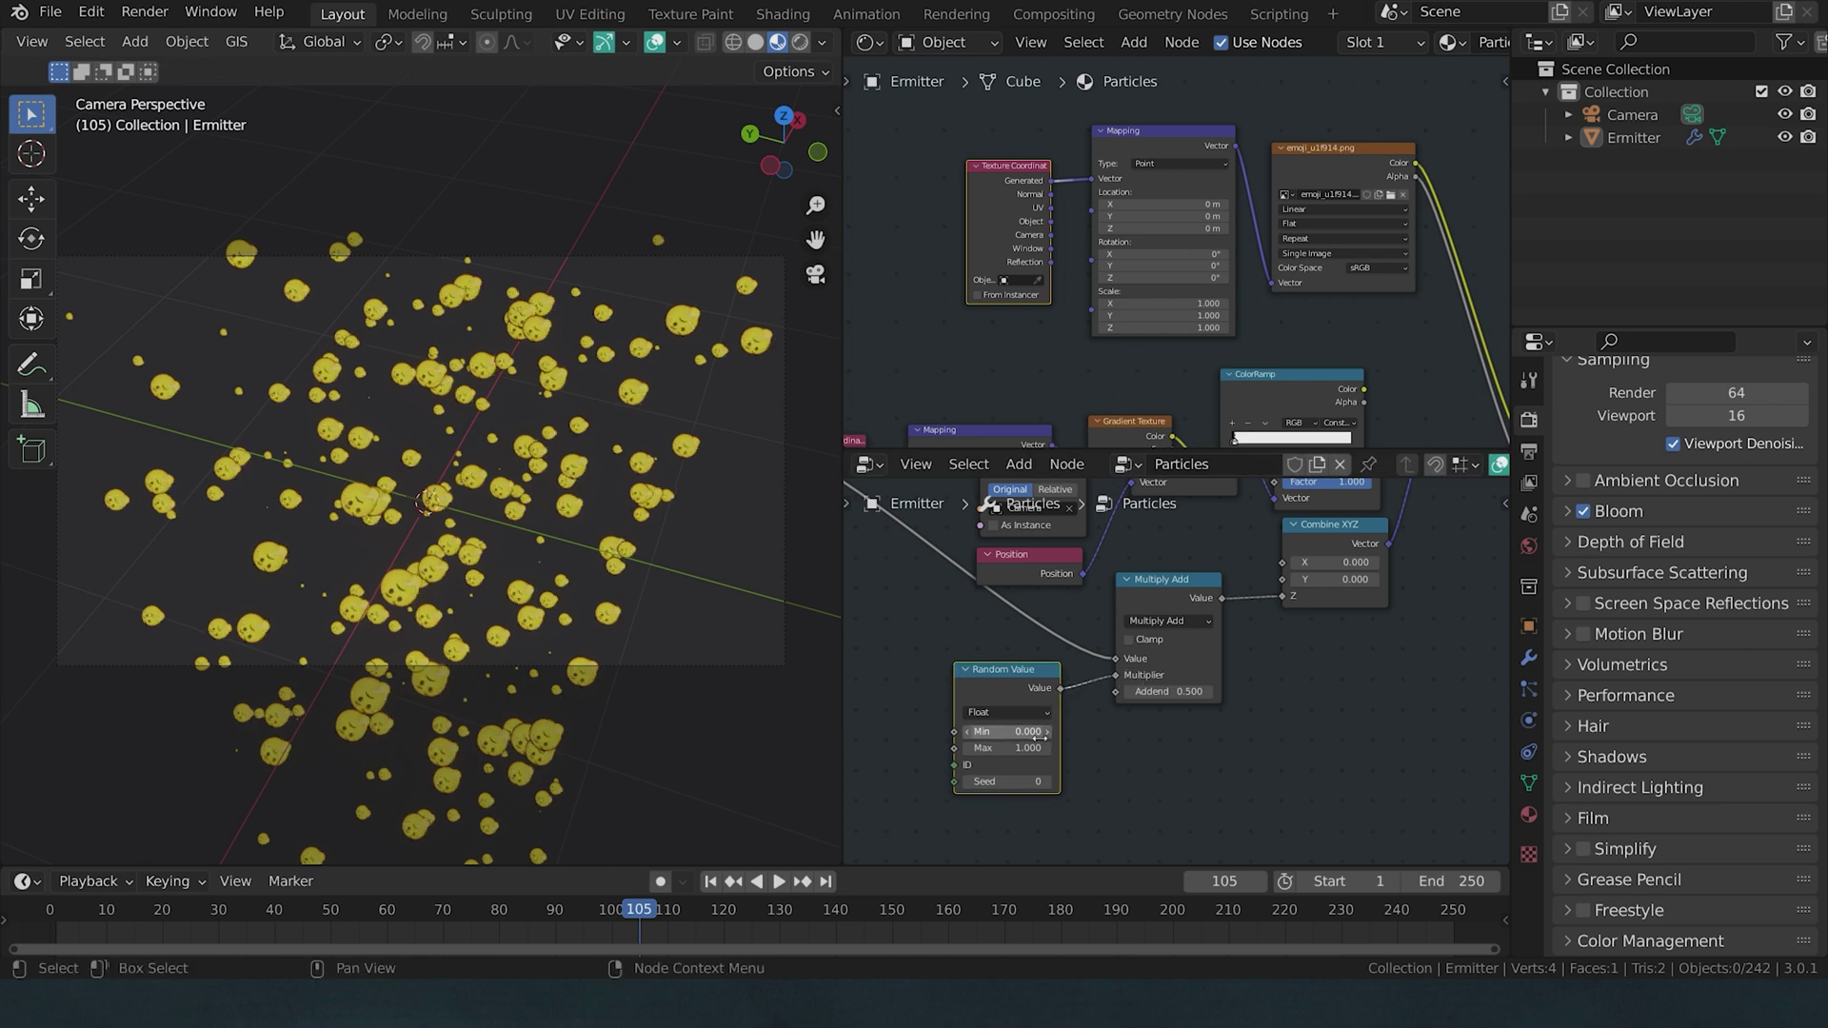
Step: Set the Random Value node's minimum to 1 and maximum to 12
{"action": "left_click", "coordinate": [1006, 731]}
{"action": "type", "text": "1"}
{"action": "key", "text": "Return"}
{"action": "left_click", "coordinate": [1028, 747]}
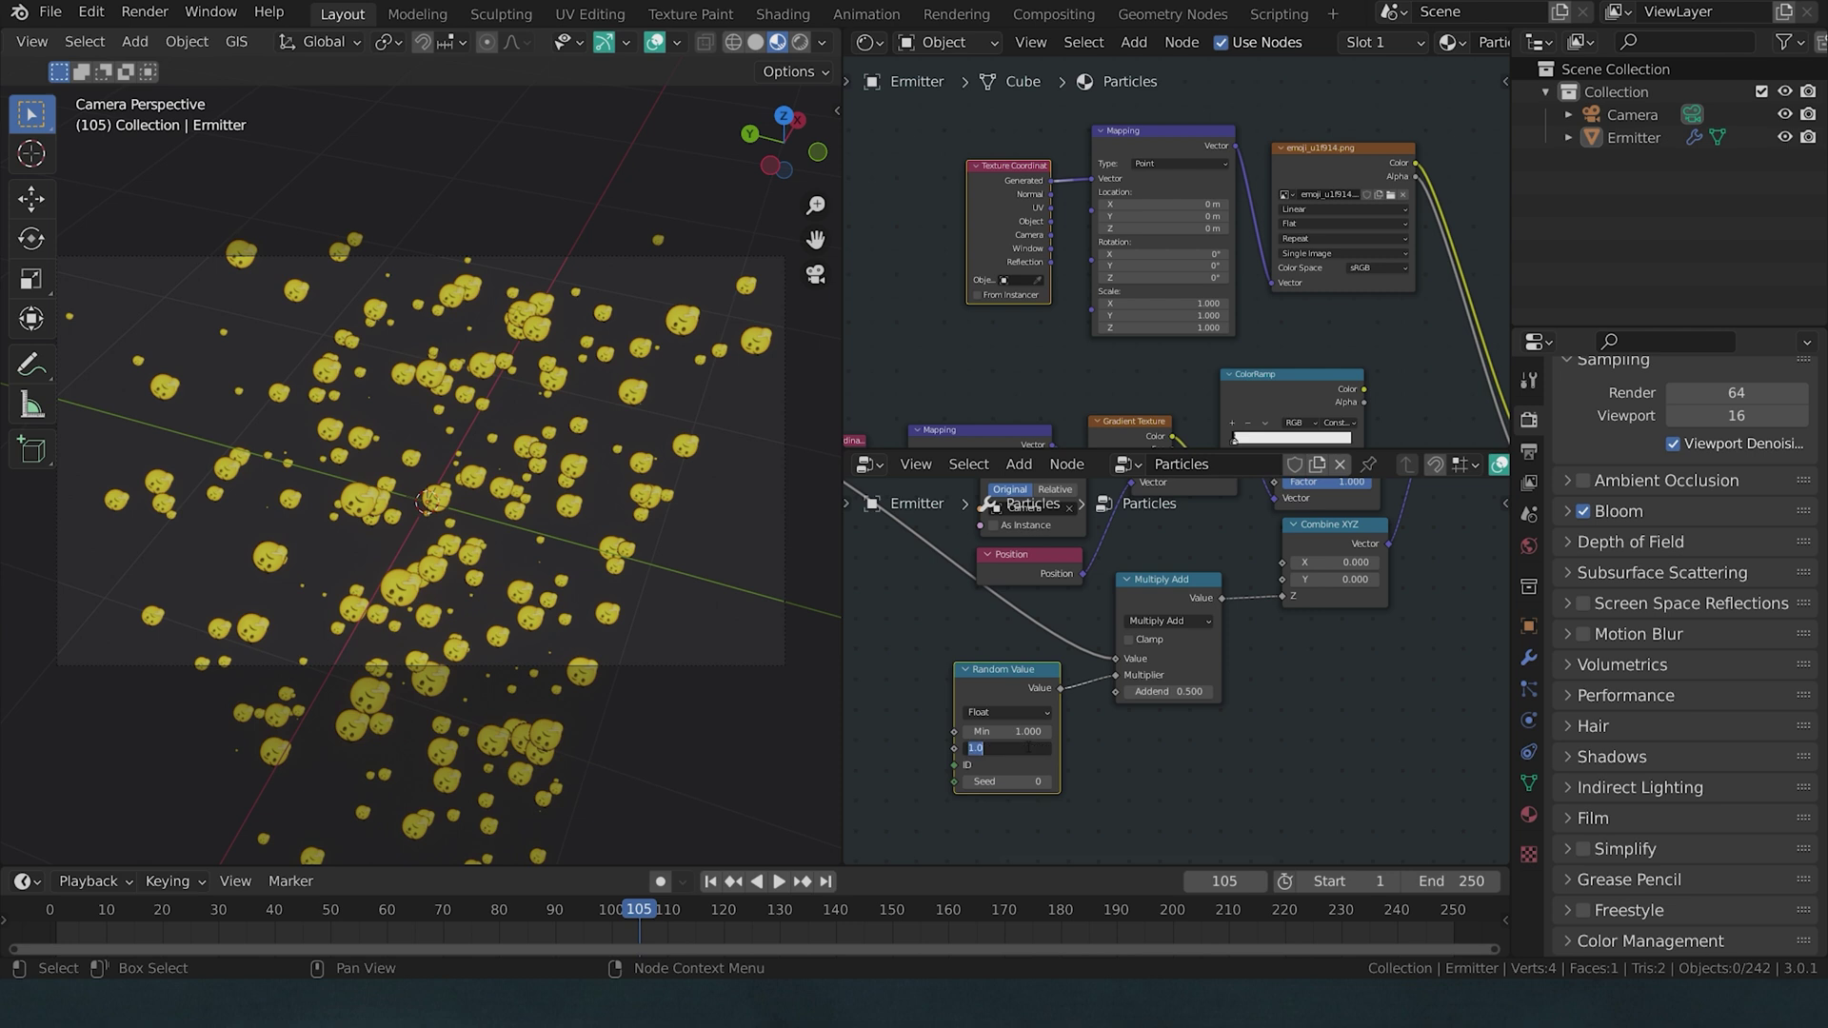
{"action": "type", "text": "12"}
{"action": "key", "text": "Return"}
Step: Play the animation and scrub the timeline from frame 0 to examine the randomized particle rotation
{"action": "key", "text": "space"}
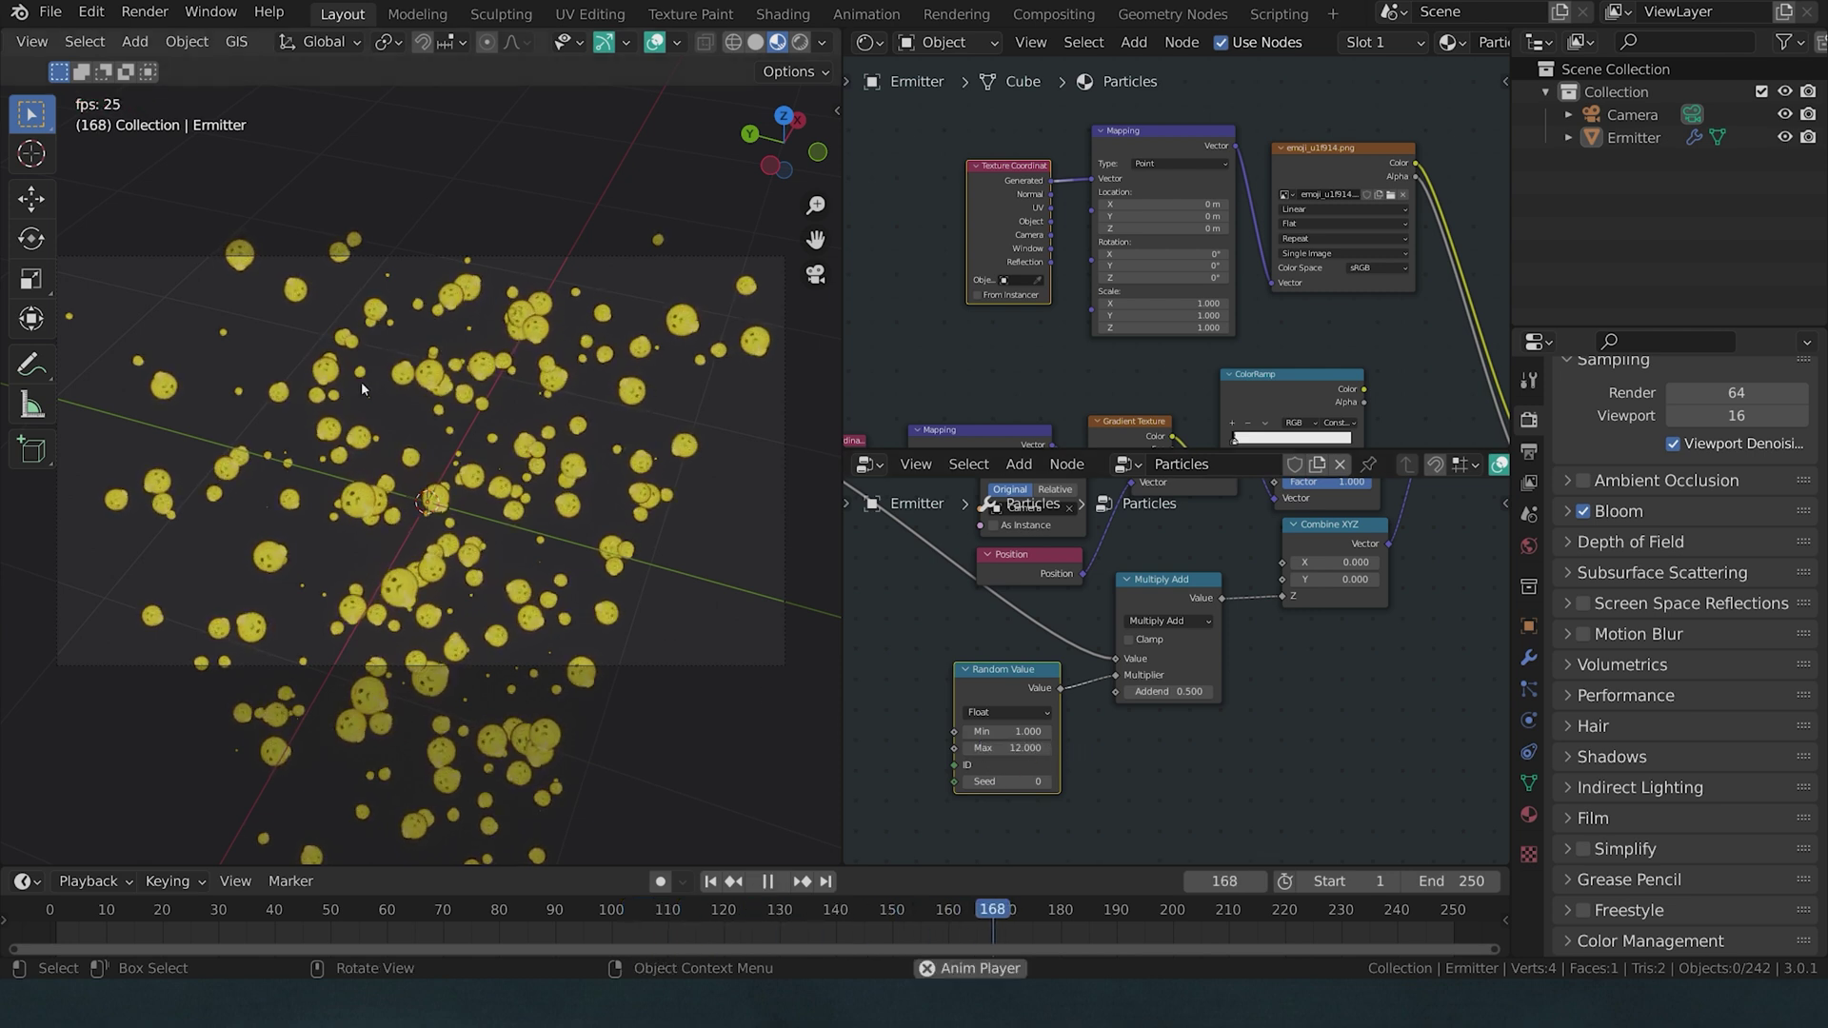
{"action": "key", "text": "space"}
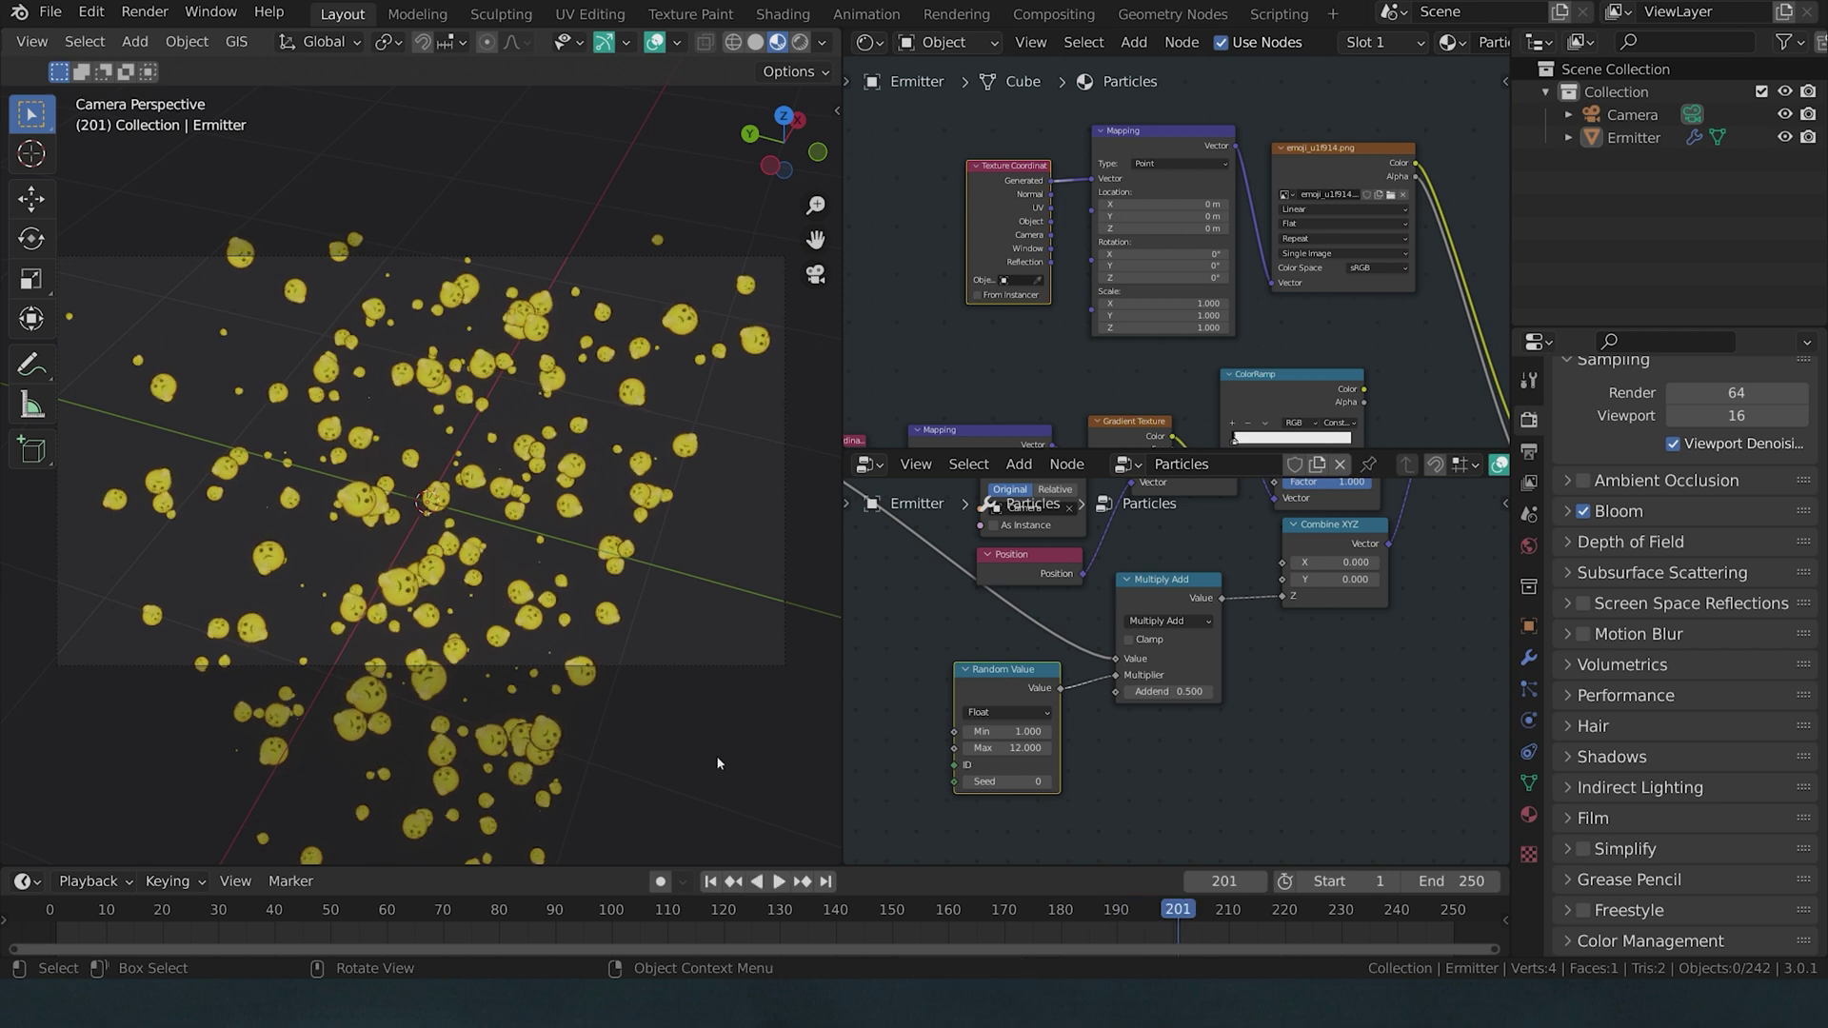
{"action": "left_click", "coordinate": [711, 881]}
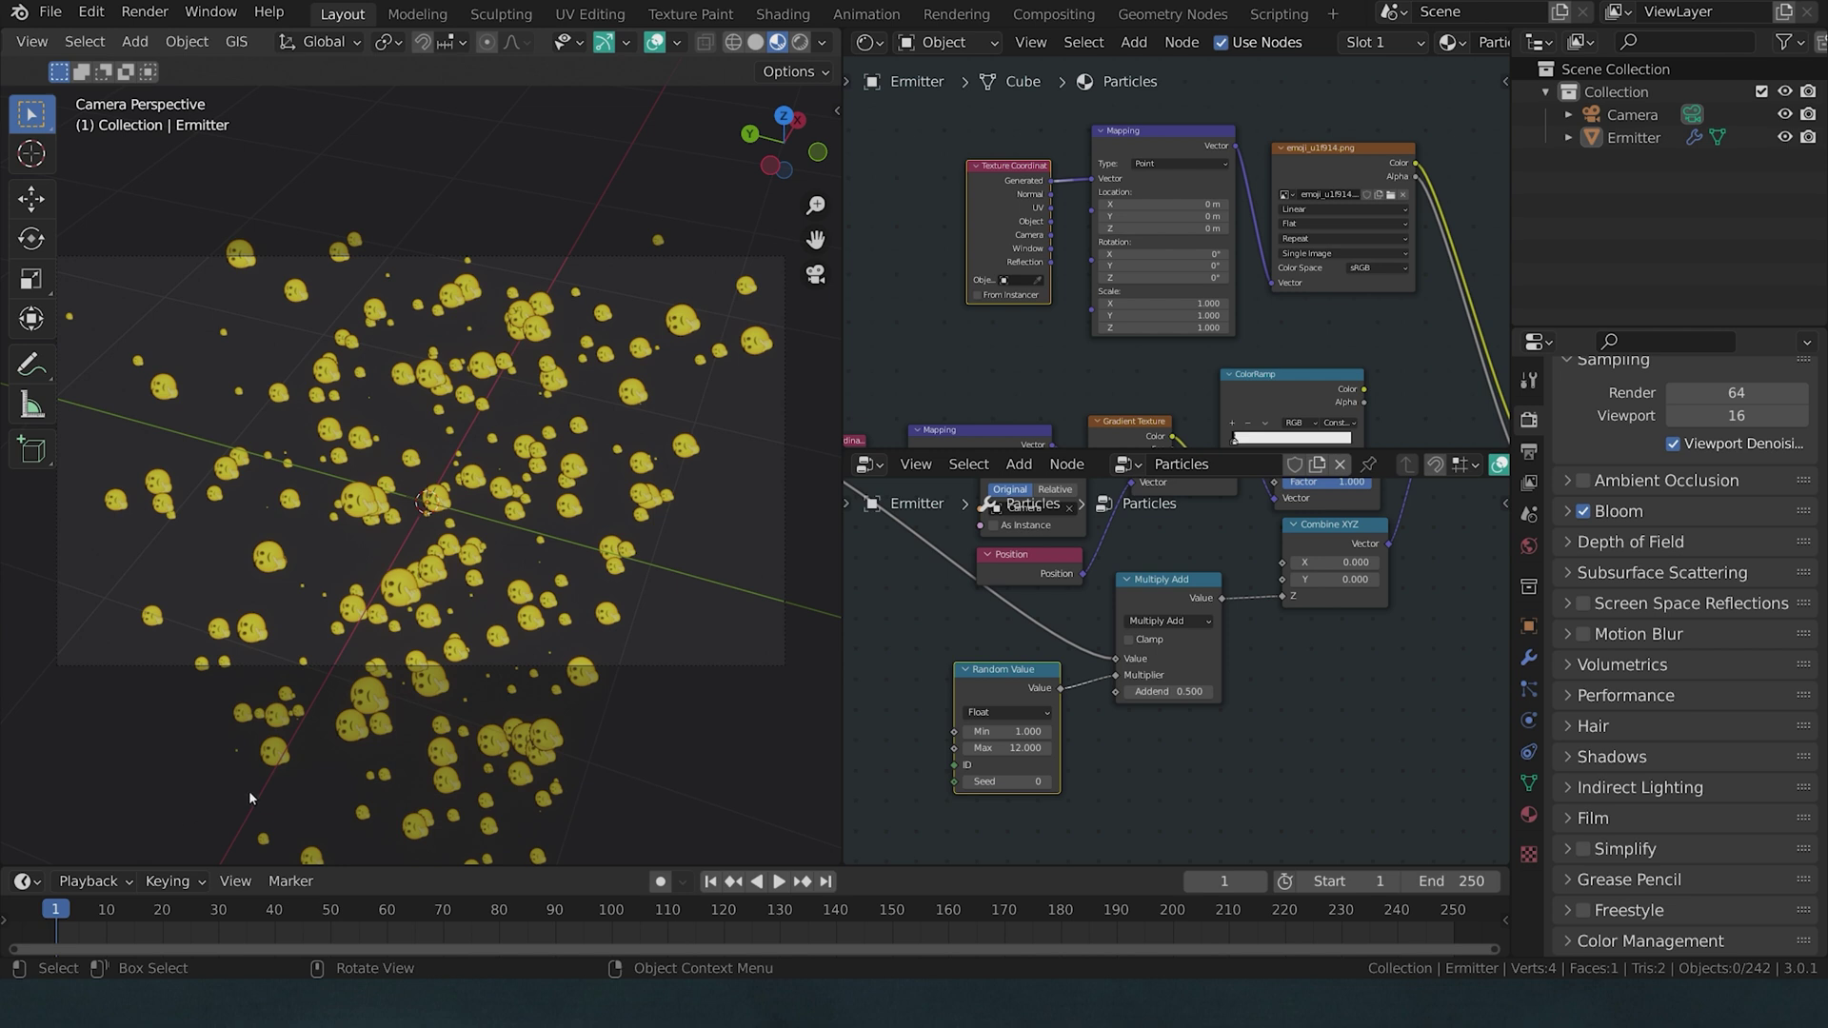
{"action": "key", "text": "space"}
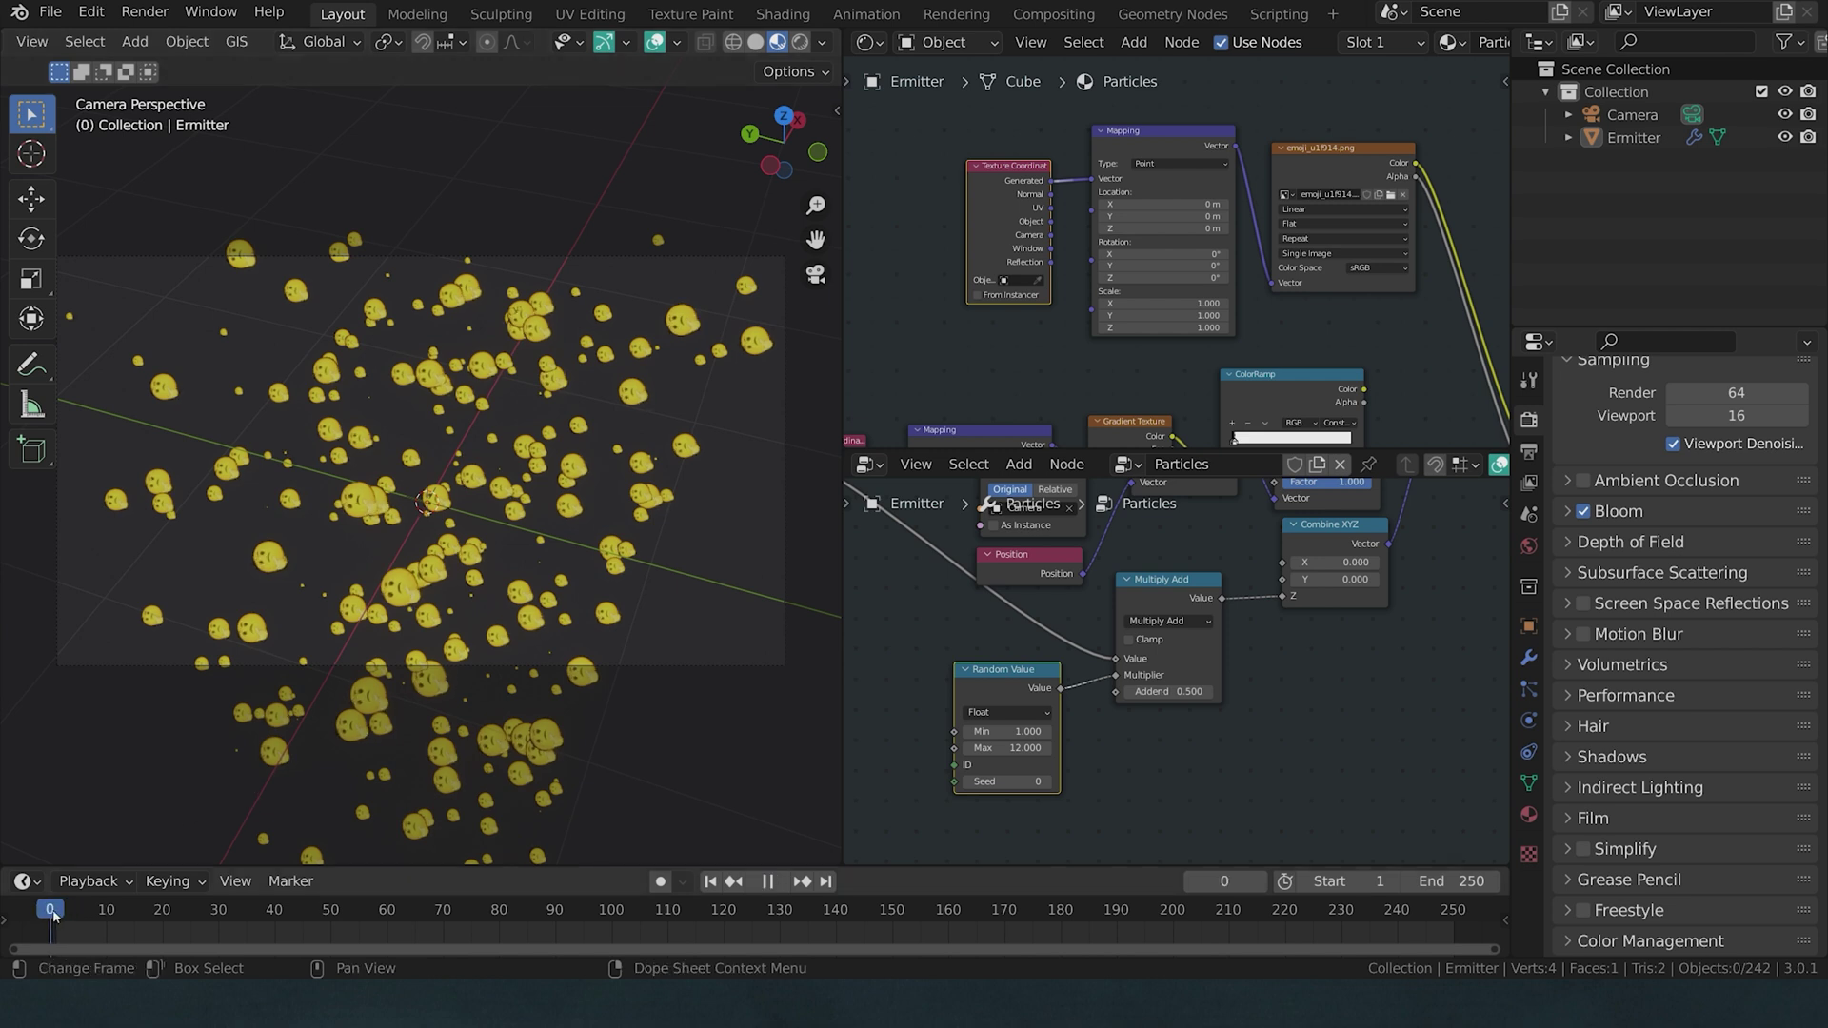
{"action": "left_click_drag", "start_coordinate": [990, 696], "coordinate": [992, 707]}
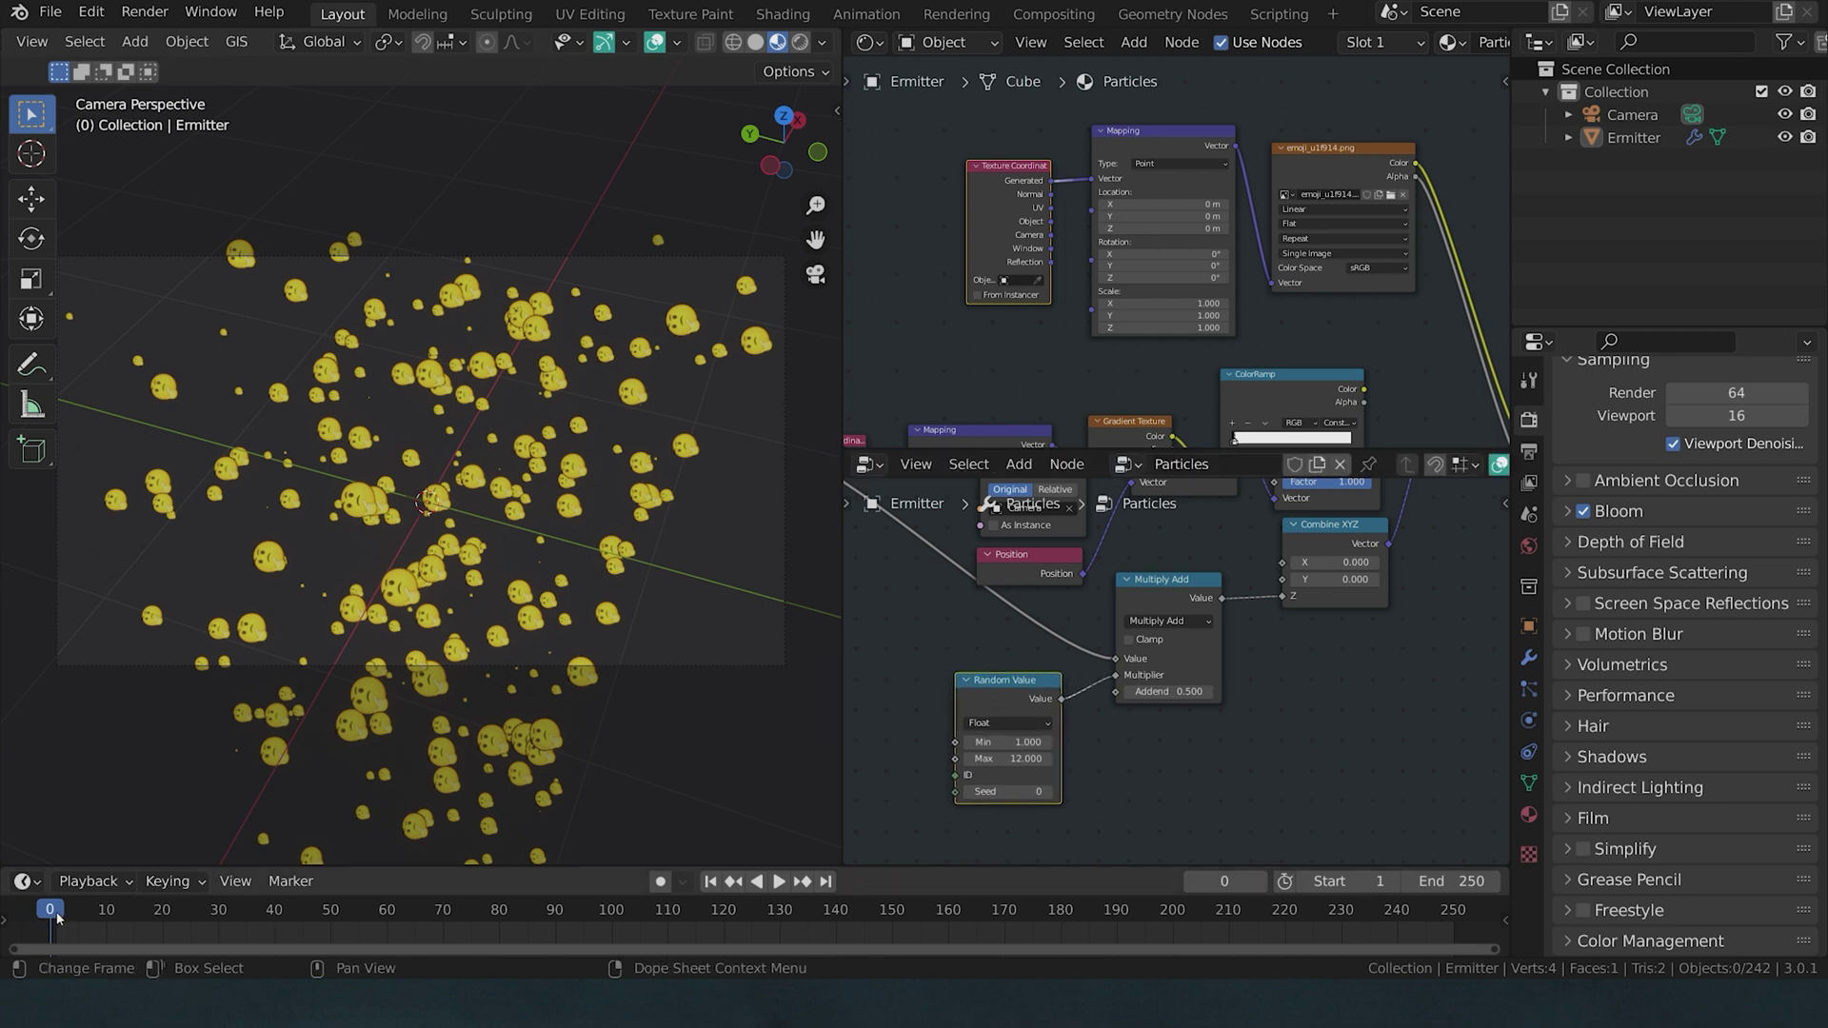
{"action": "left_click_drag", "start_coordinate": [57, 917], "coordinate": [625, 910]}
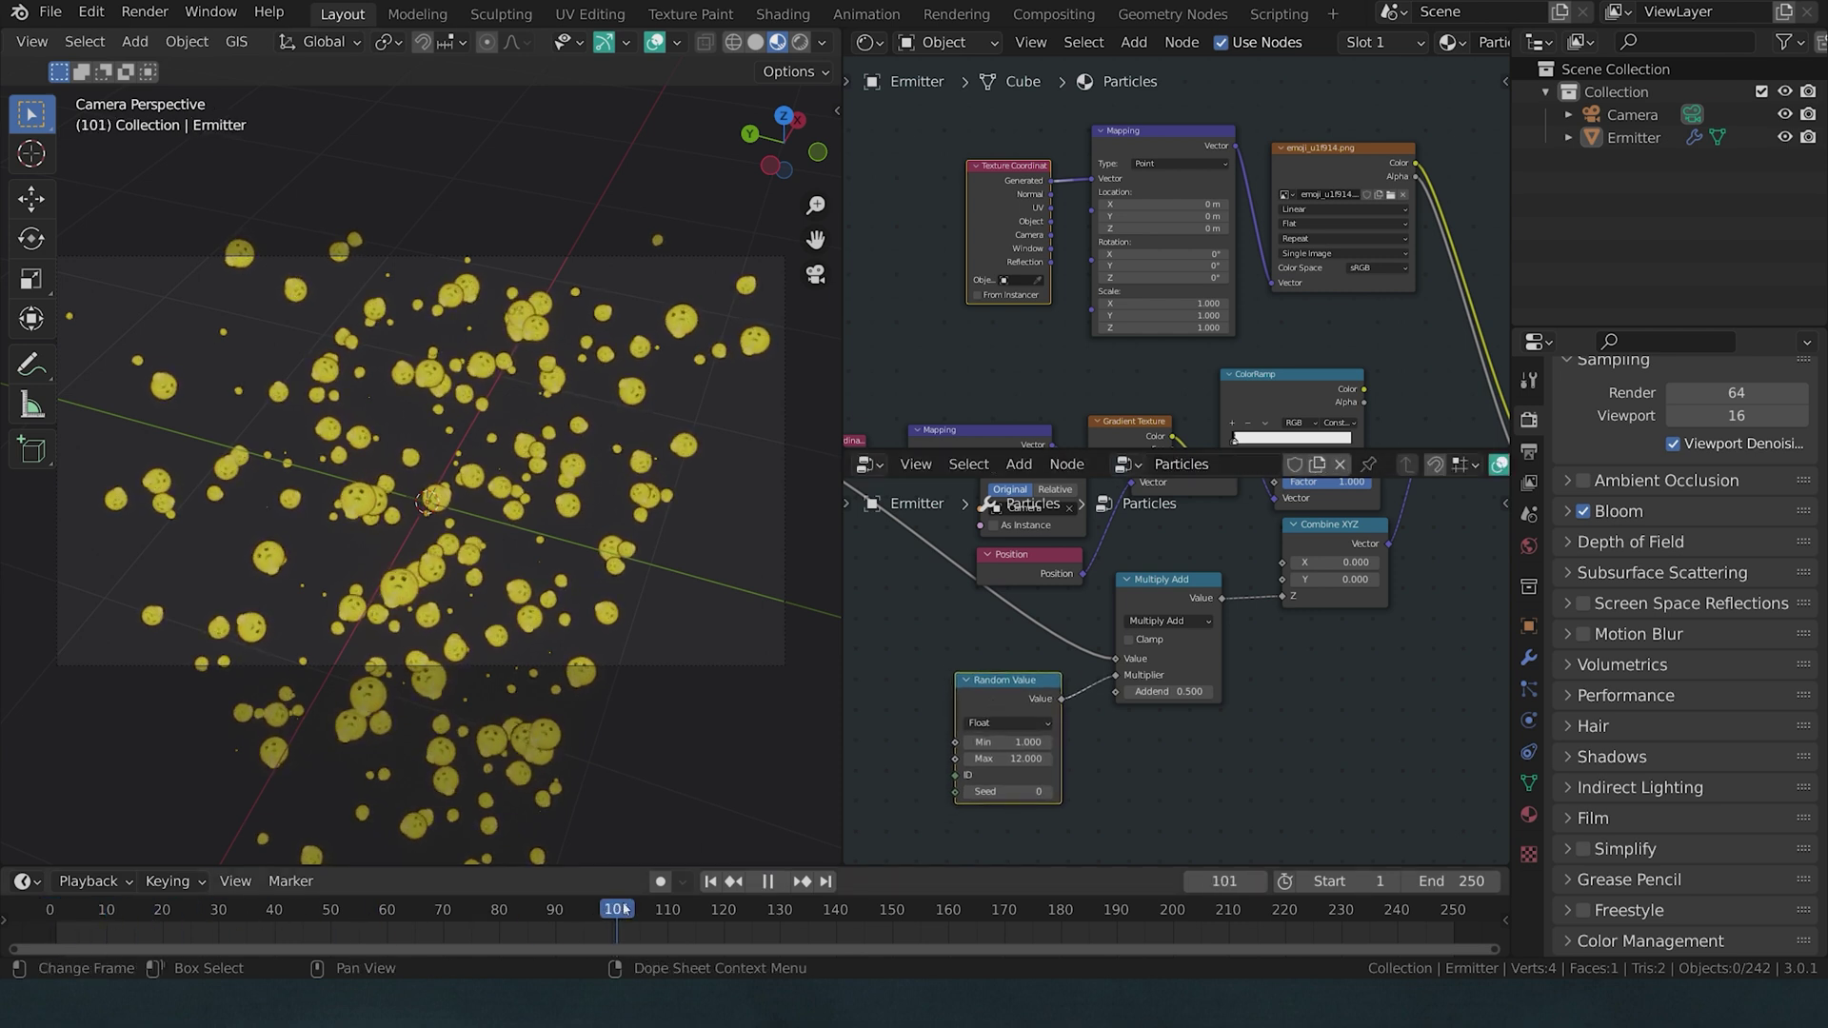
{"action": "key", "text": "space"}
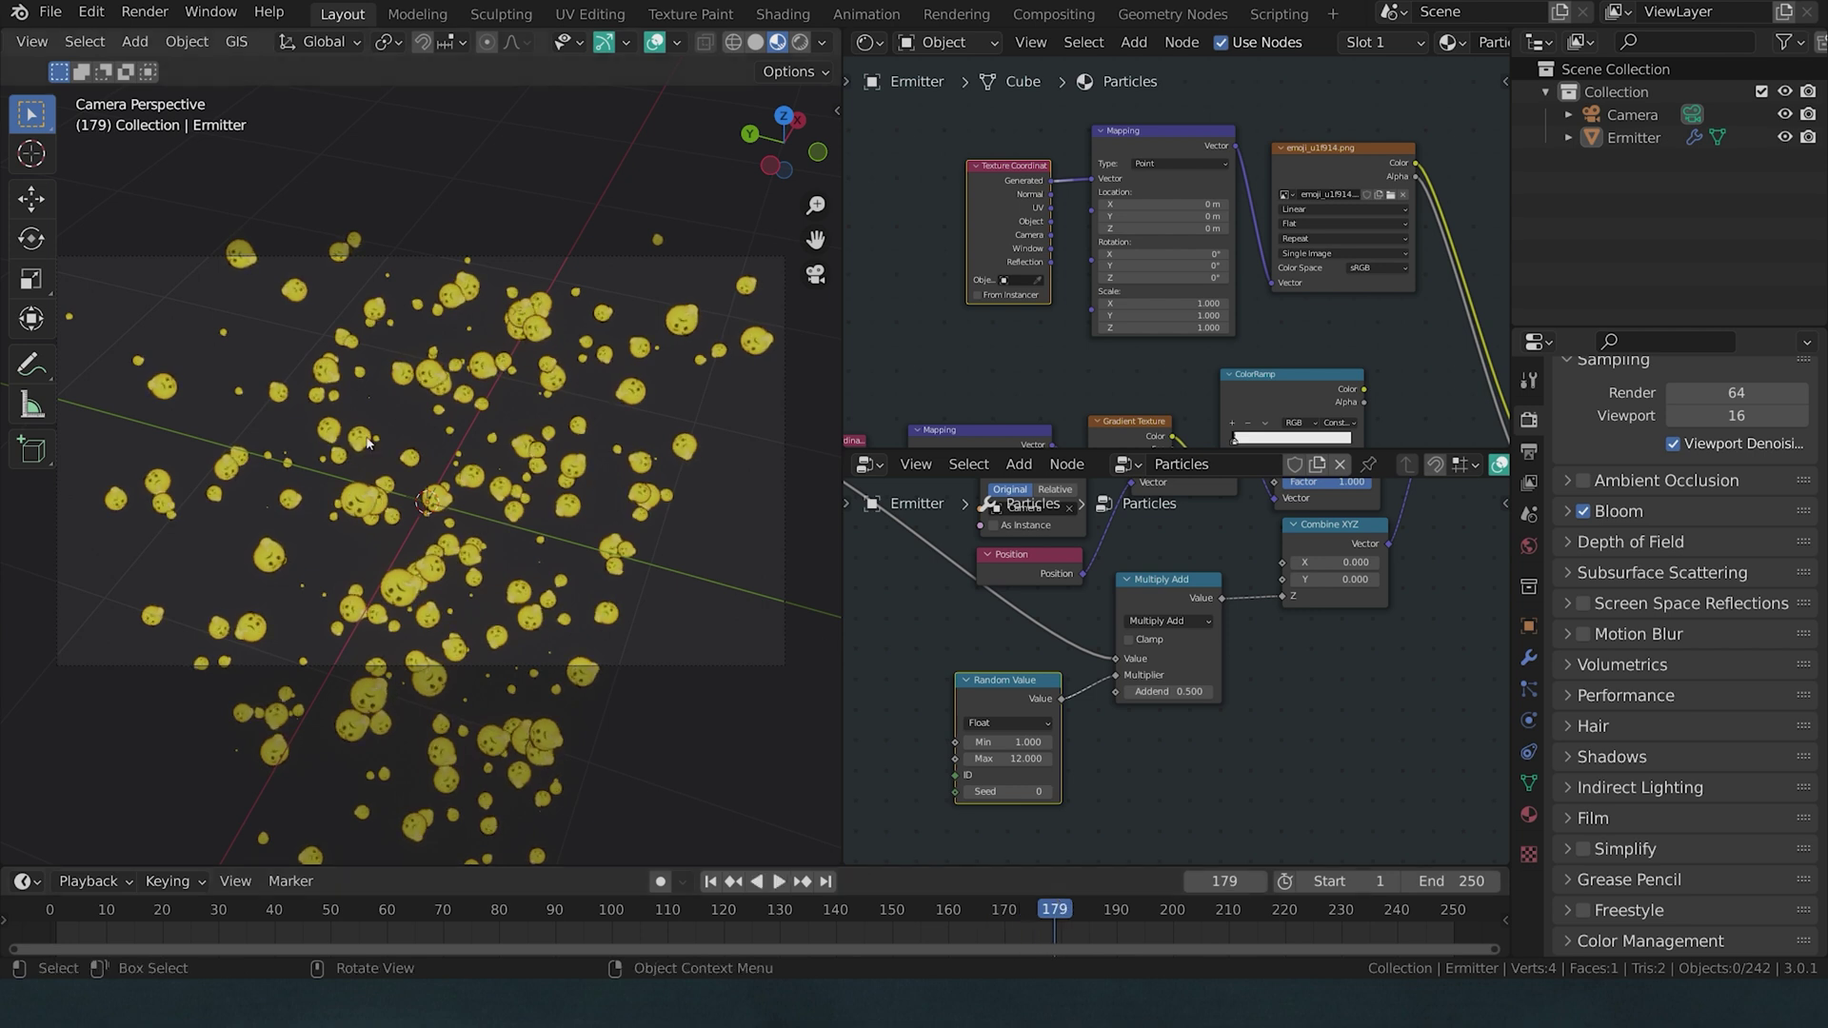
Step: Return to frame 0 and connect the Random Value output to the Addend input of the Multiply Add node as well
{"action": "left_click_drag", "start_coordinate": [181, 916], "coordinate": [50, 917]}
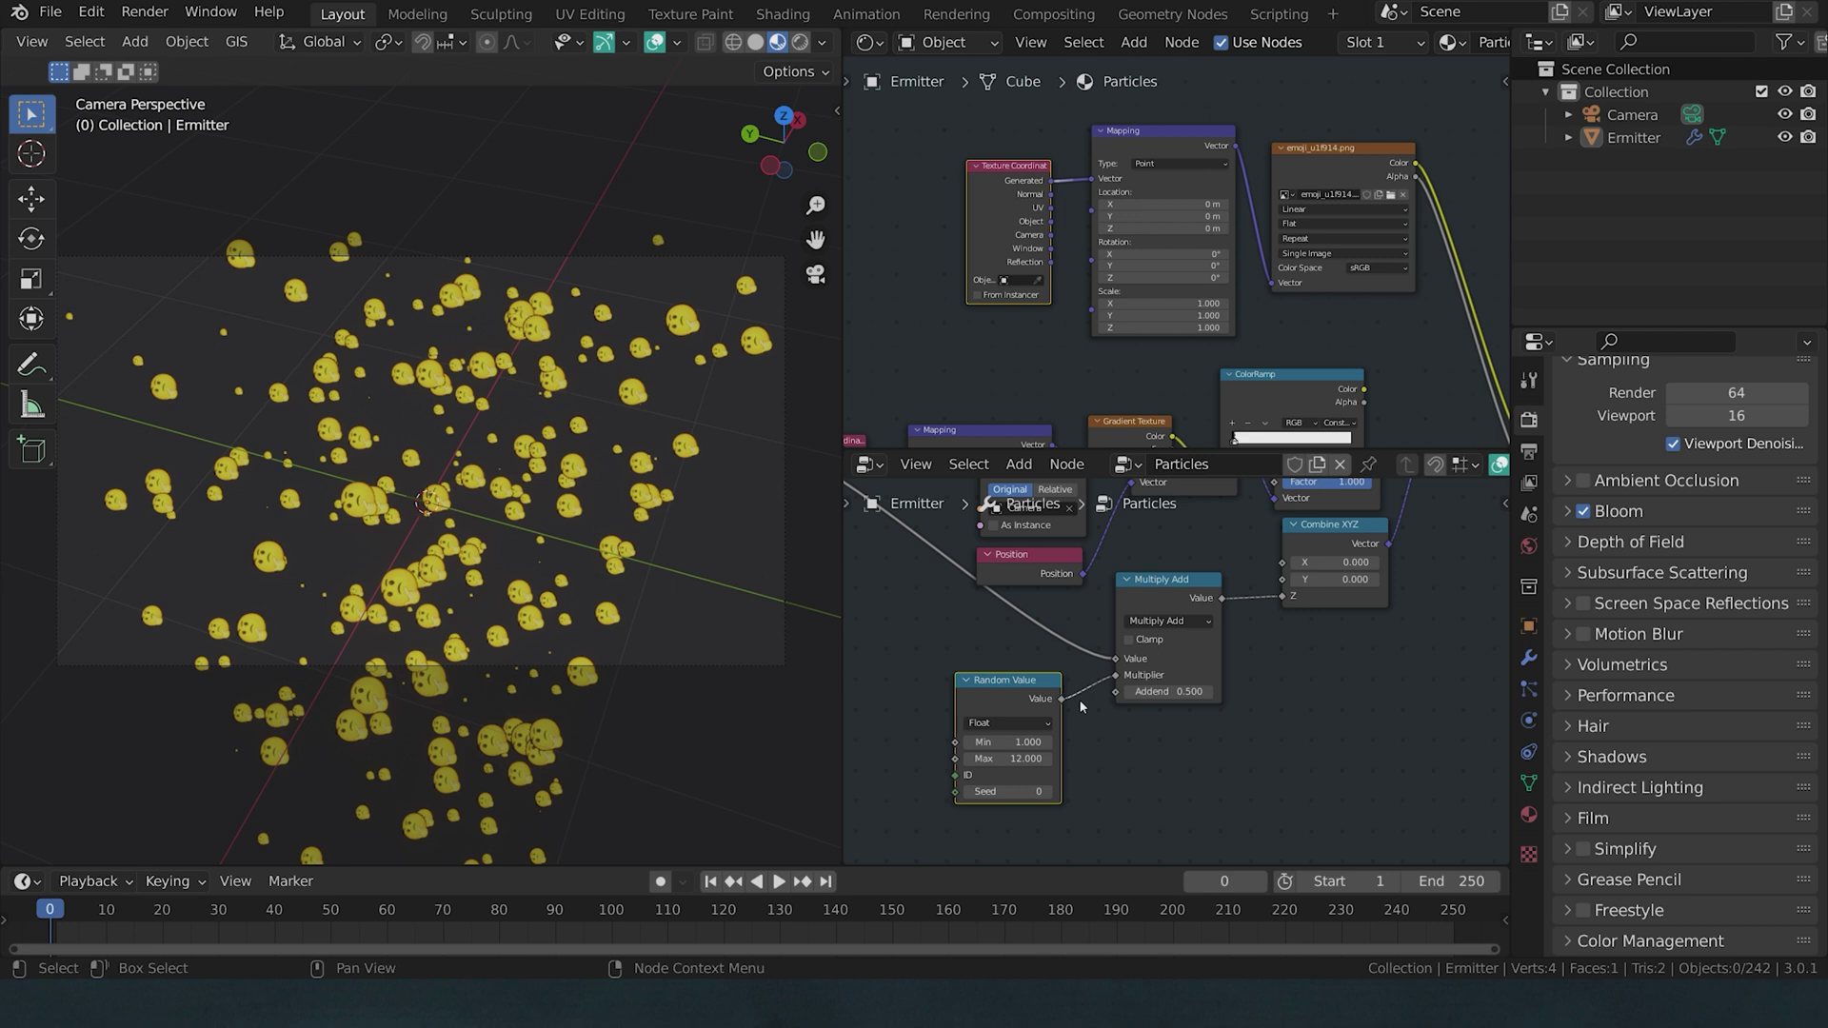
{"action": "left_click_drag", "start_coordinate": [1063, 702], "coordinate": [1113, 697]}
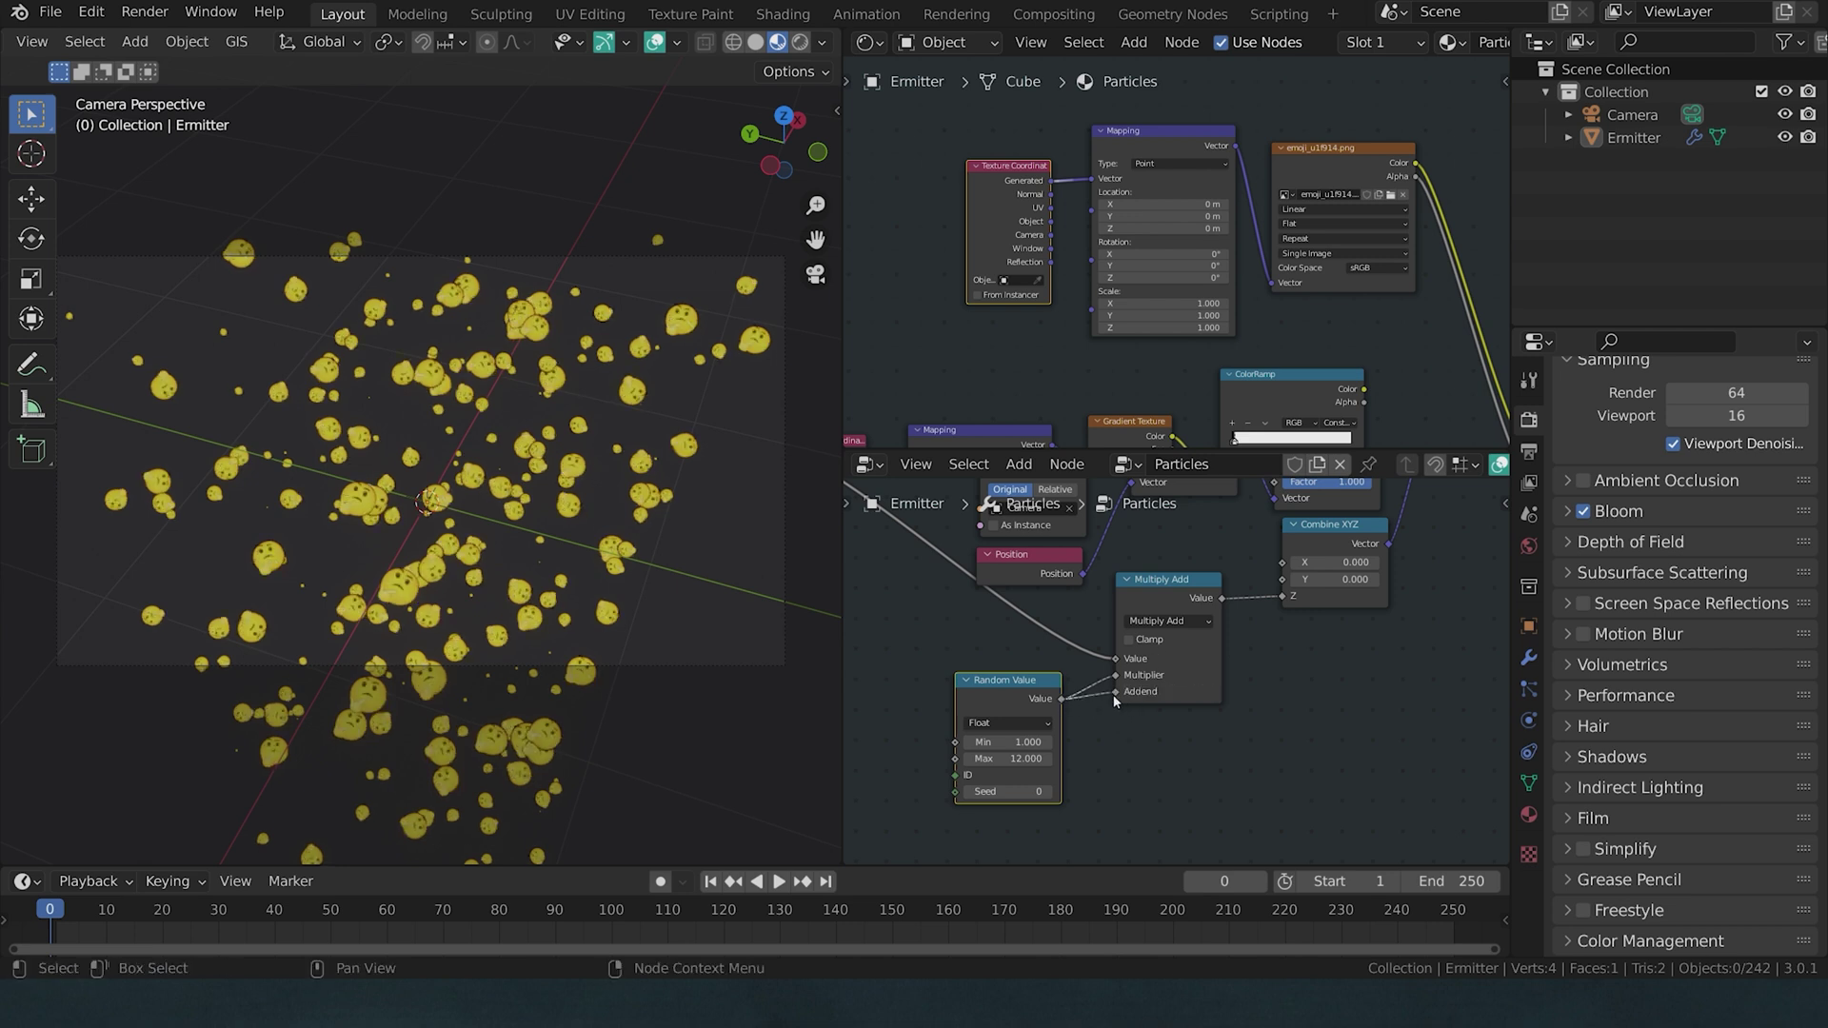